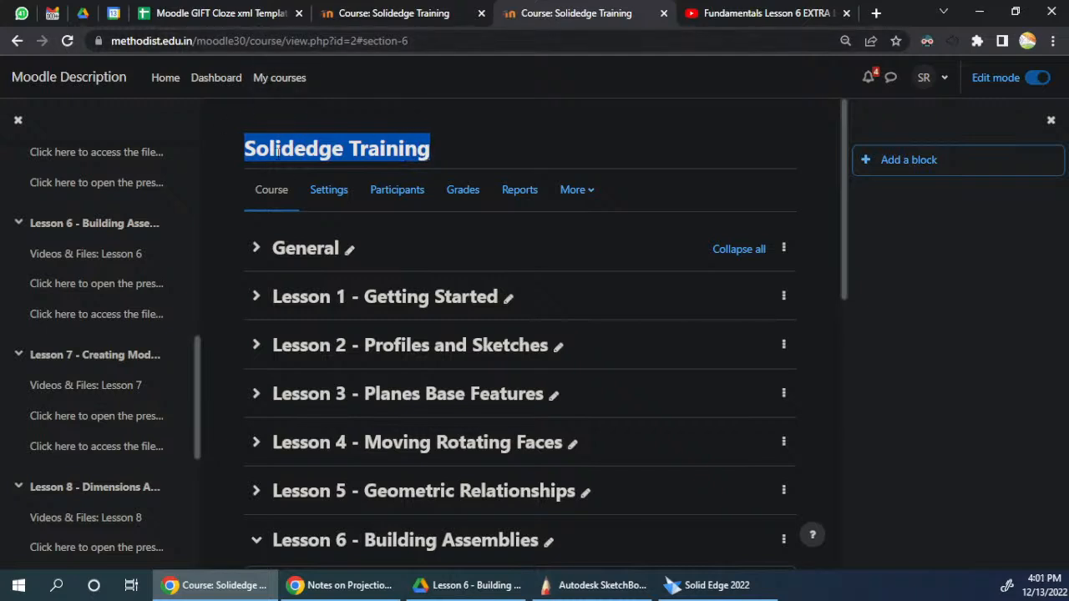
- Find the expanded Lesson 6 - Building Assemblies section in the Solidedge Training course and turn off edit mode
{"action": "scroll", "coordinate": [447, 382], "scroll_direction": "down", "scroll_amount": 2}
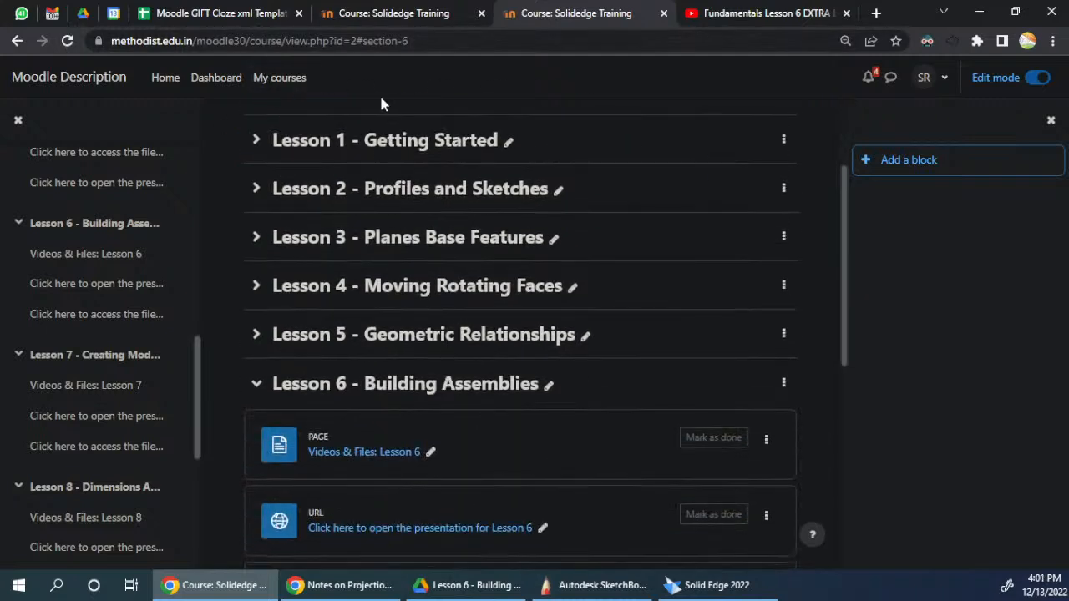
{"action": "scroll", "coordinate": [417, 338], "scroll_direction": "down", "scroll_amount": 3}
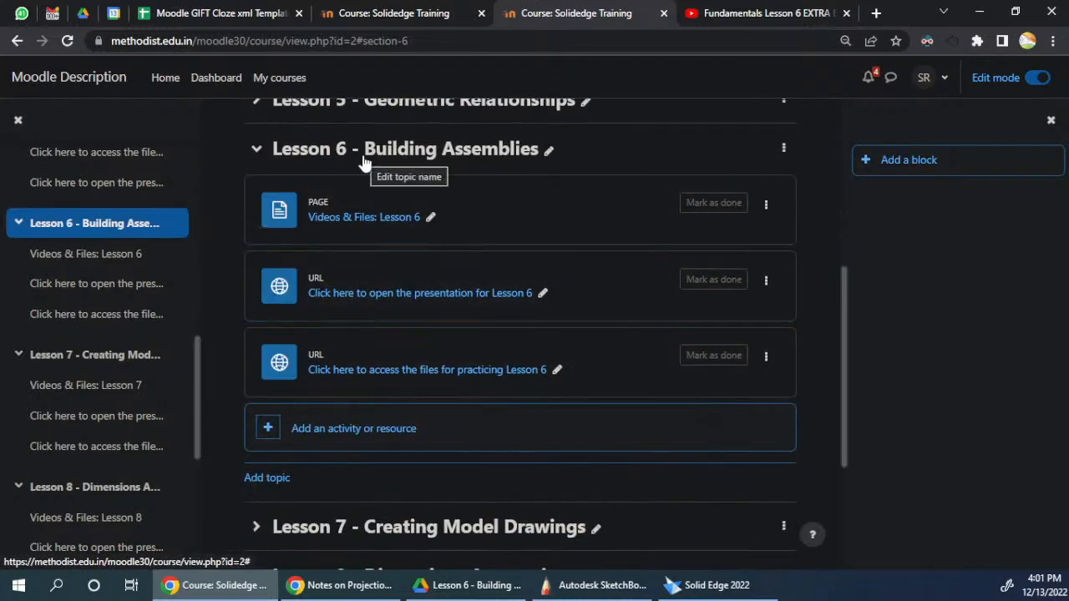
{"action": "left_click", "coordinate": [257, 154]}
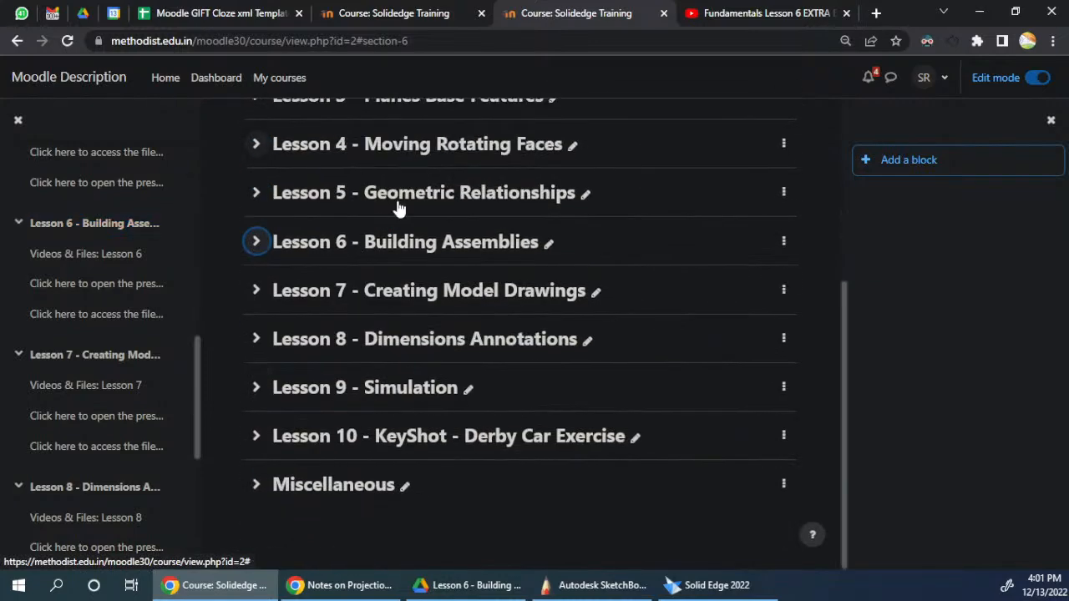
{"action": "left_click", "coordinate": [257, 241]}
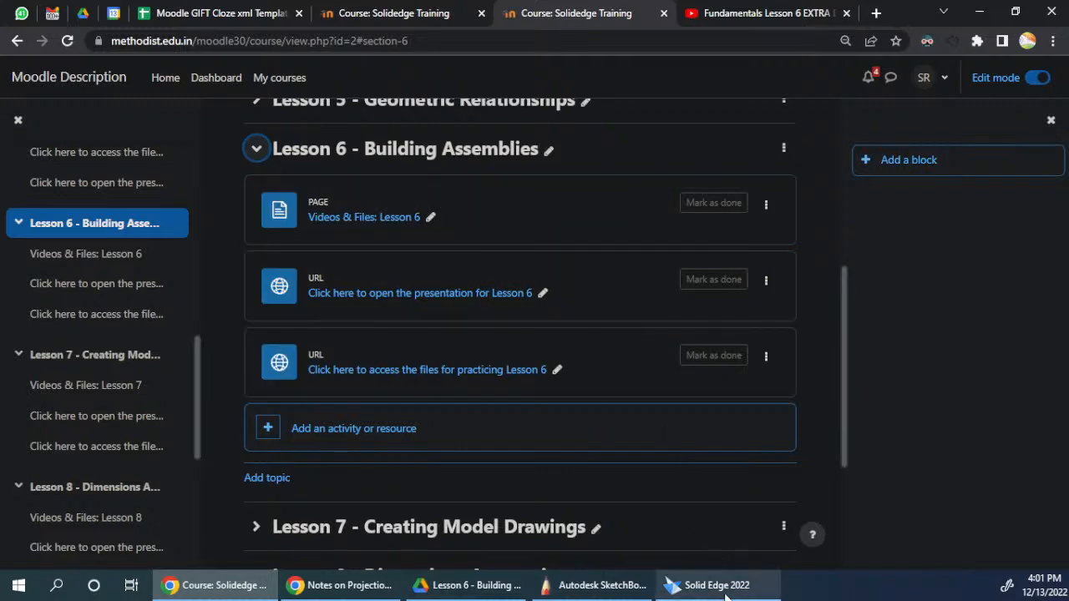
{"action": "mouse_move", "coordinate": [725, 595]}
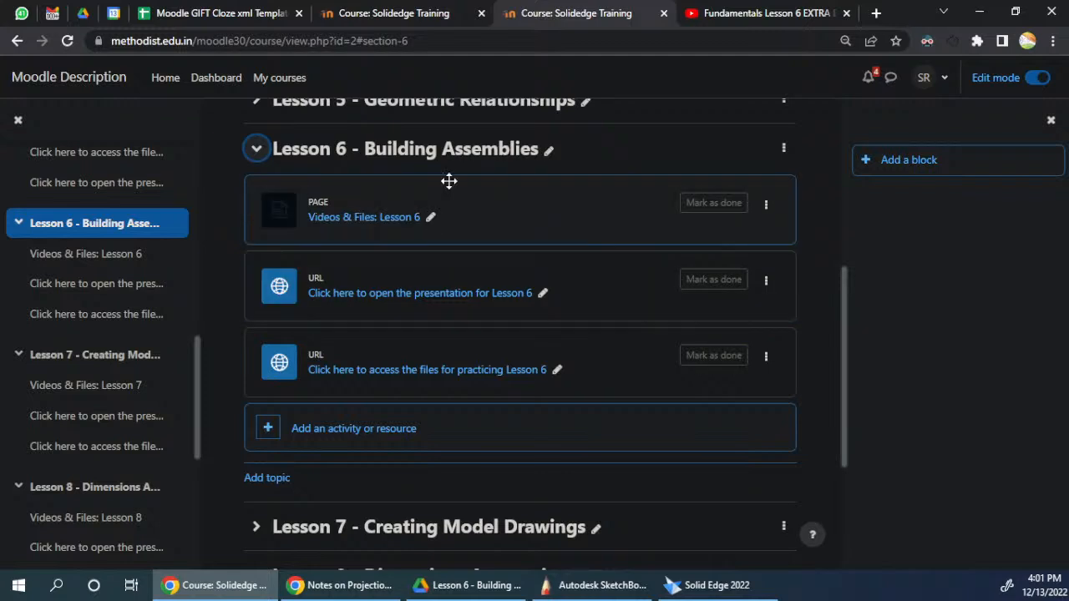
{"action": "left_click", "coordinate": [1038, 77]}
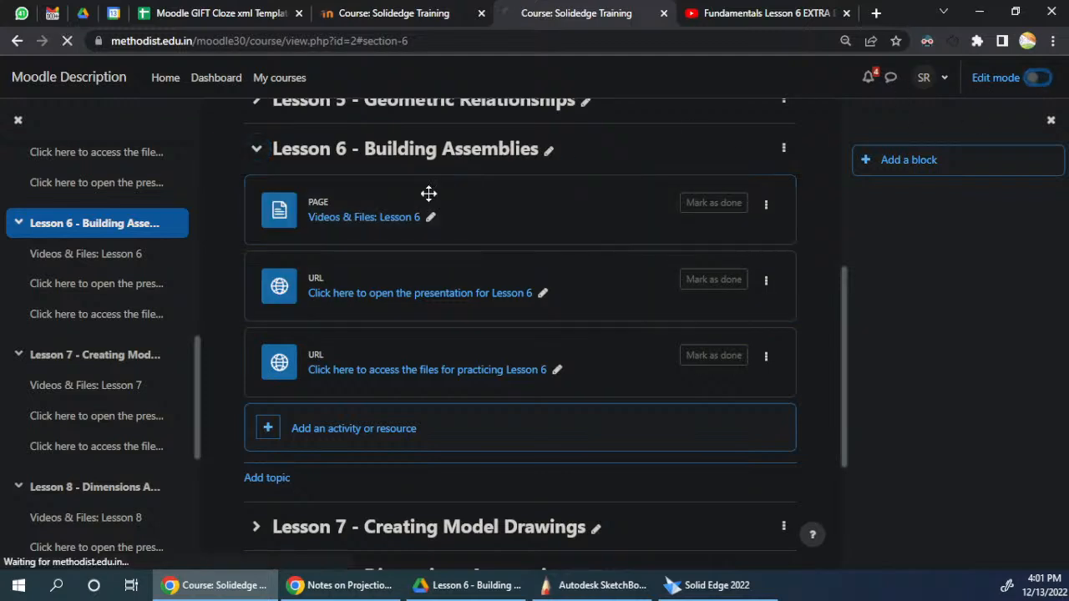
{"action": "scroll", "coordinate": [503, 305], "scroll_direction": "down", "scroll_amount": 3}
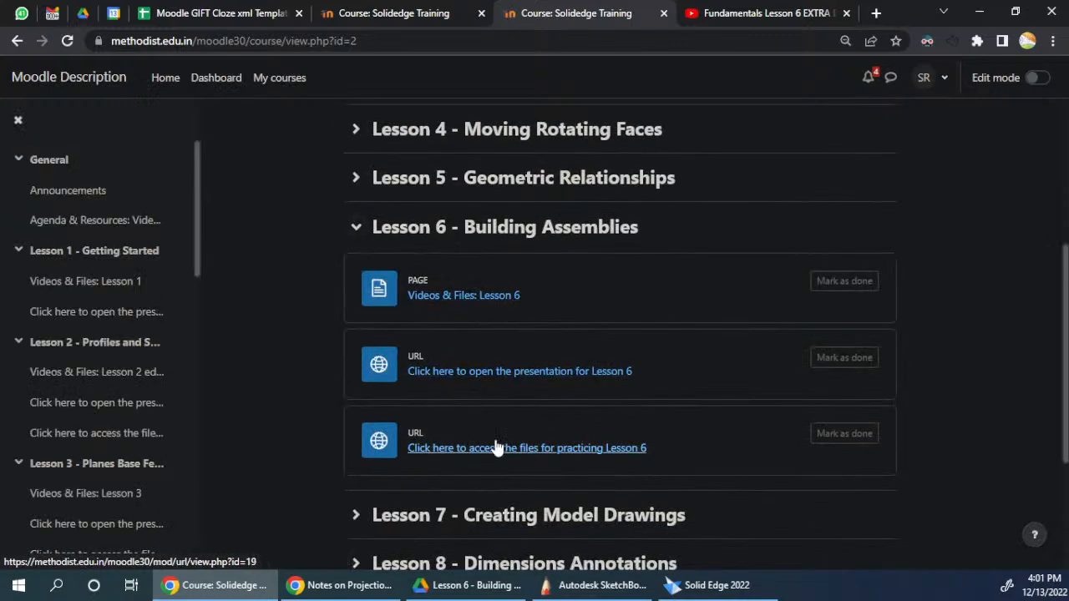
{"action": "left_click", "coordinate": [501, 448]}
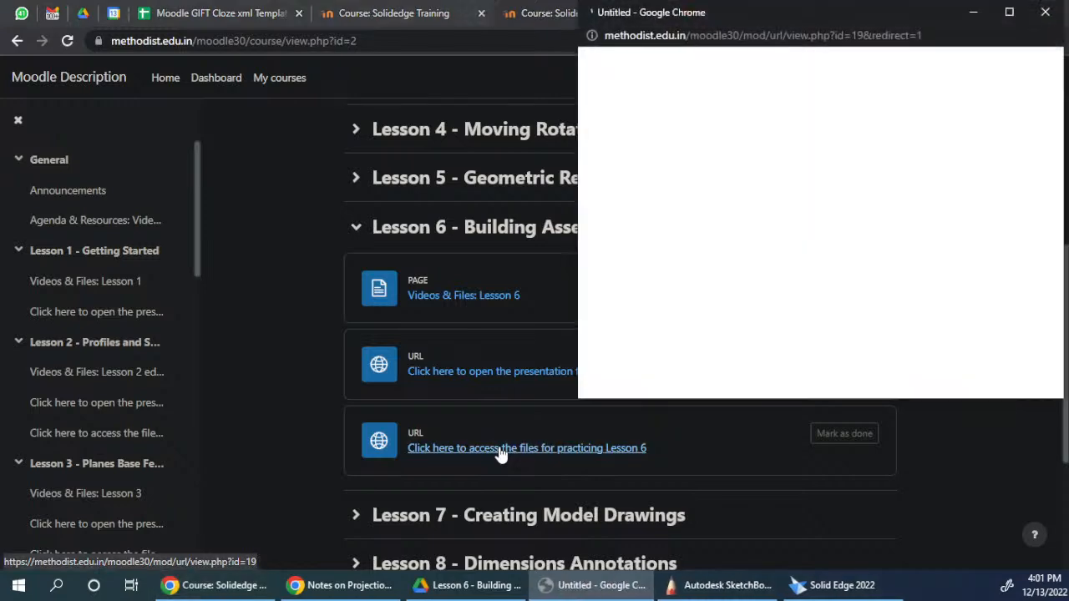
{"action": "left_click", "coordinate": [1046, 12]}
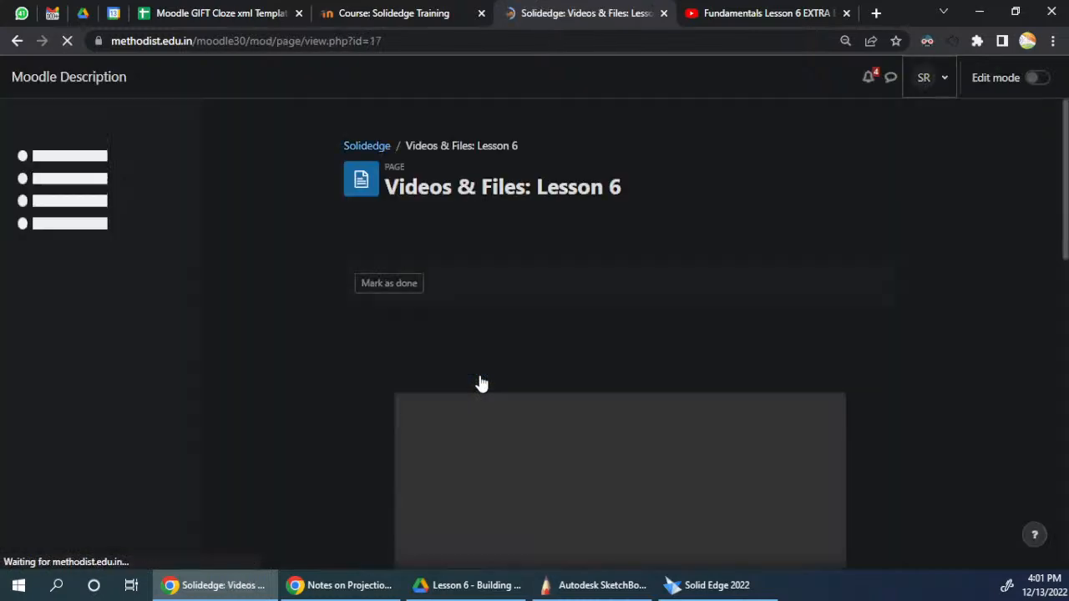
- Open the practice files link for Lesson 6 from the end of the Videos & Files: Lesson 6 page
{"action": "scroll", "coordinate": [339, 361], "scroll_direction": "down", "scroll_amount": 5}
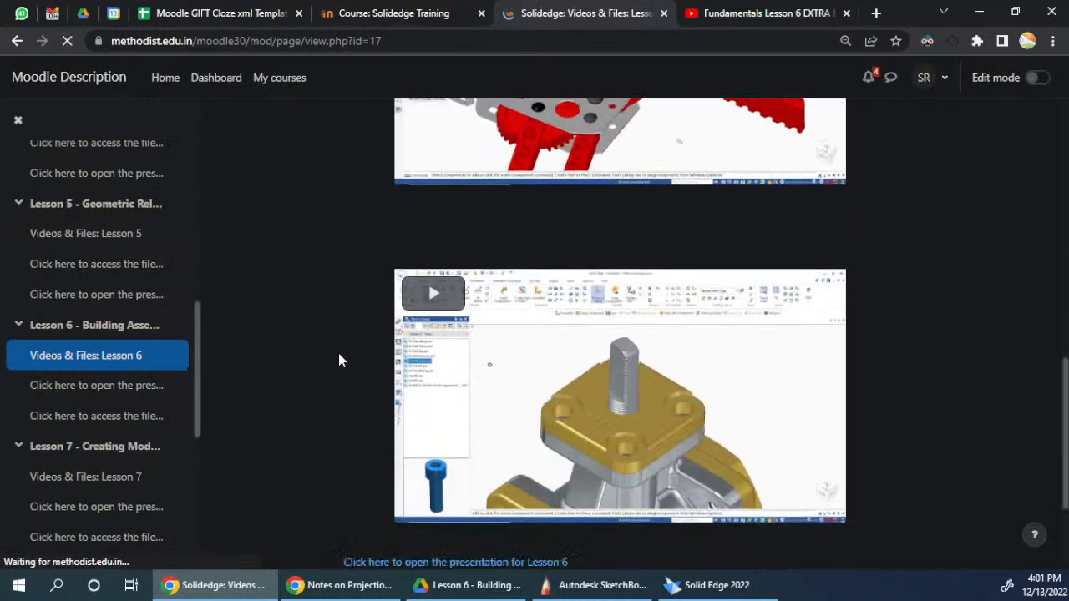
{"action": "scroll", "coordinate": [339, 361], "scroll_direction": "up", "scroll_amount": 7}
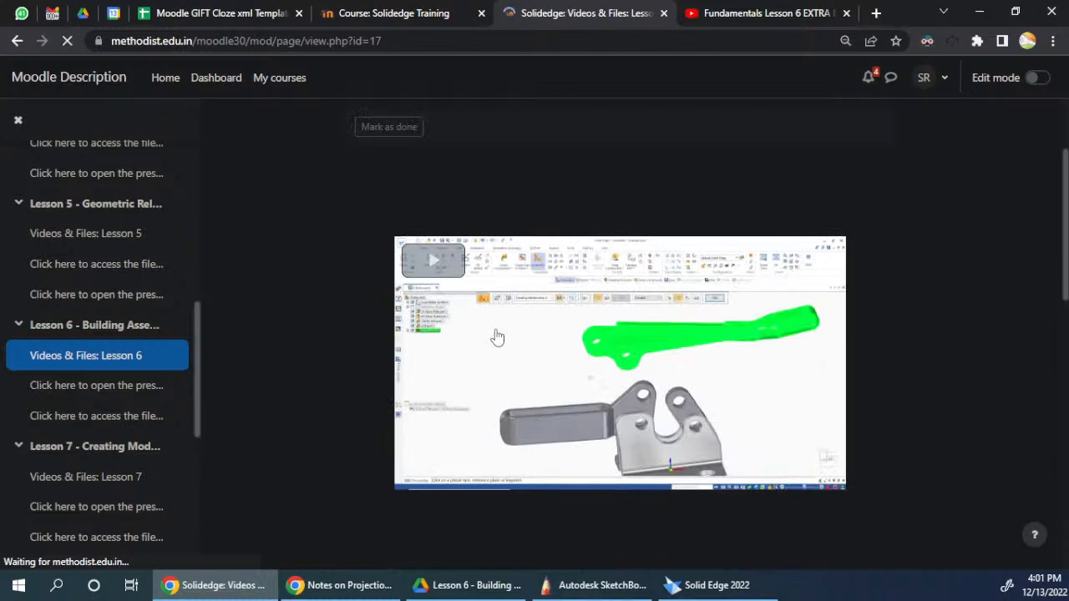
{"action": "scroll", "coordinate": [498, 338], "scroll_direction": "down", "scroll_amount": 3}
{"action": "scroll", "coordinate": [500, 396], "scroll_direction": "down", "scroll_amount": 5}
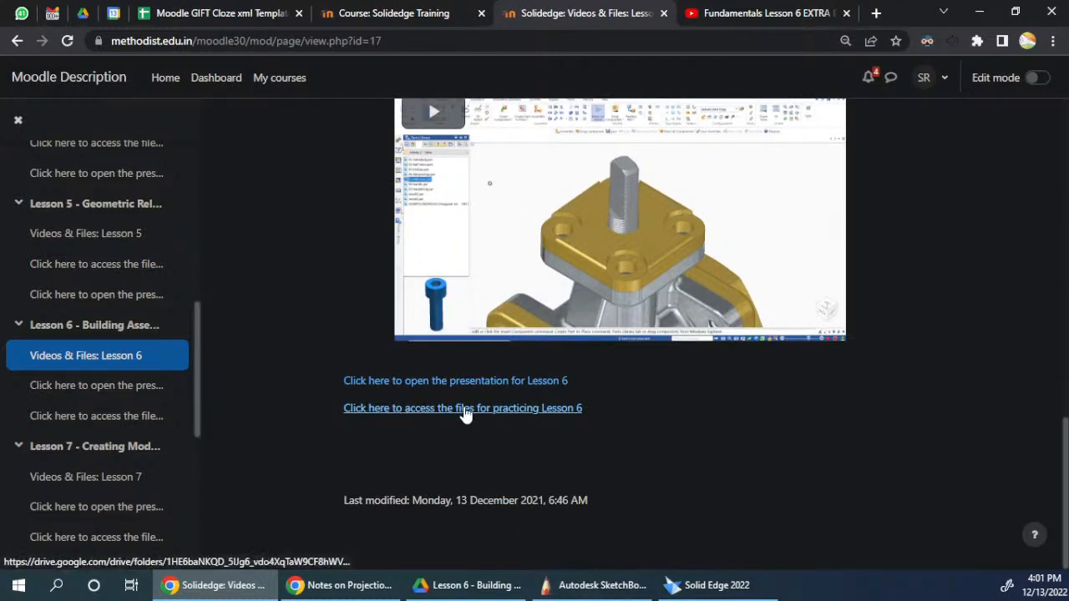
{"action": "left_click", "coordinate": [465, 409]}
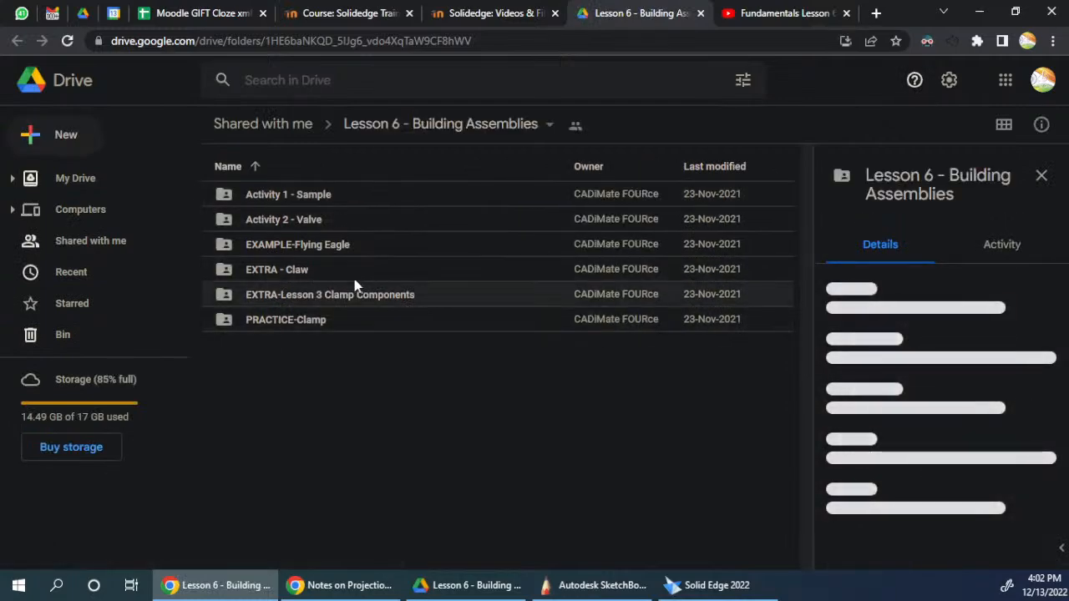
- Recheck the claw video on the lesson page and open the EXTRA - Claw folder in the Lesson 6 Drive folder
{"action": "left_click", "coordinate": [472, 12]}
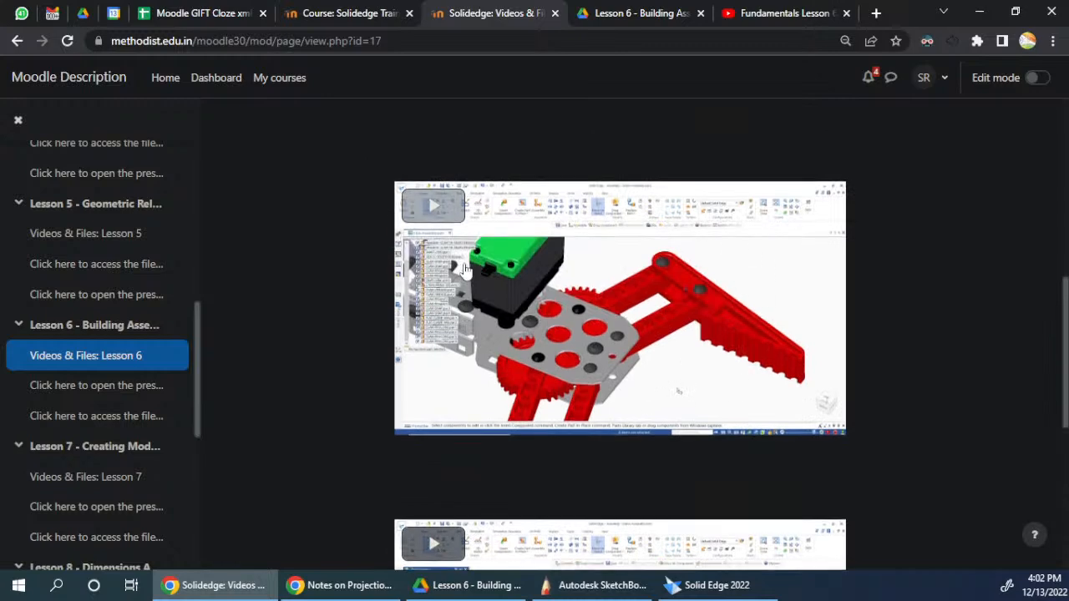
{"action": "left_click", "coordinate": [641, 12]}
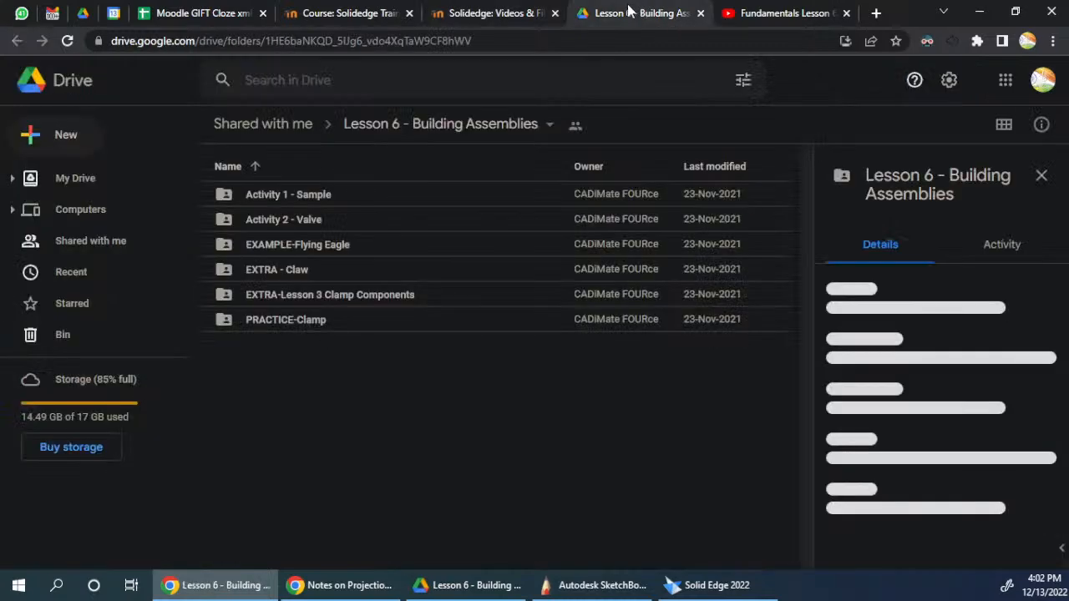
{"action": "left_click", "coordinate": [286, 272]}
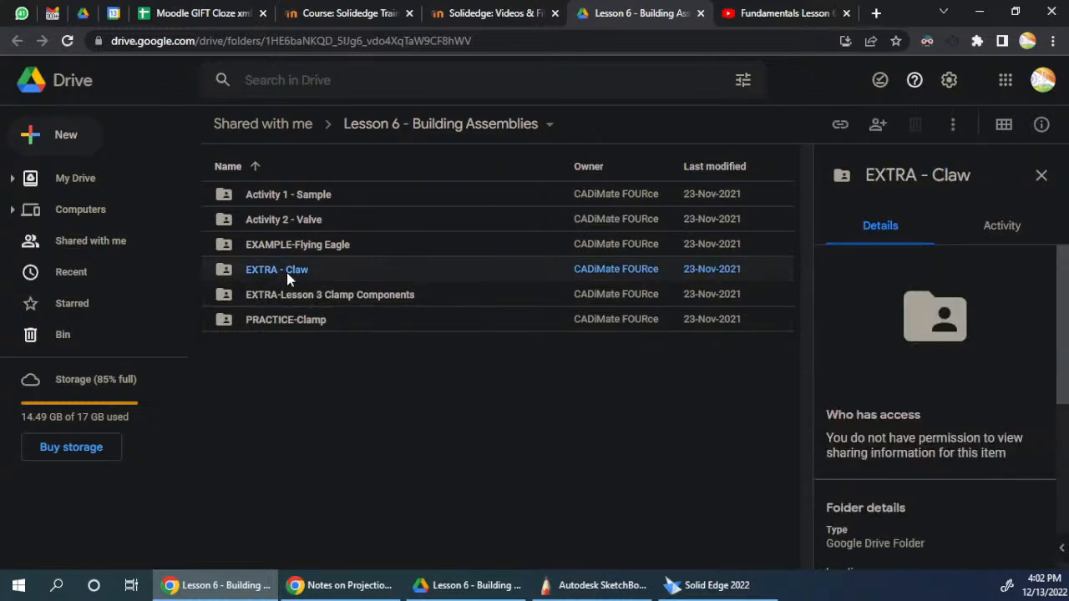
{"action": "double_click", "coordinate": [286, 272]}
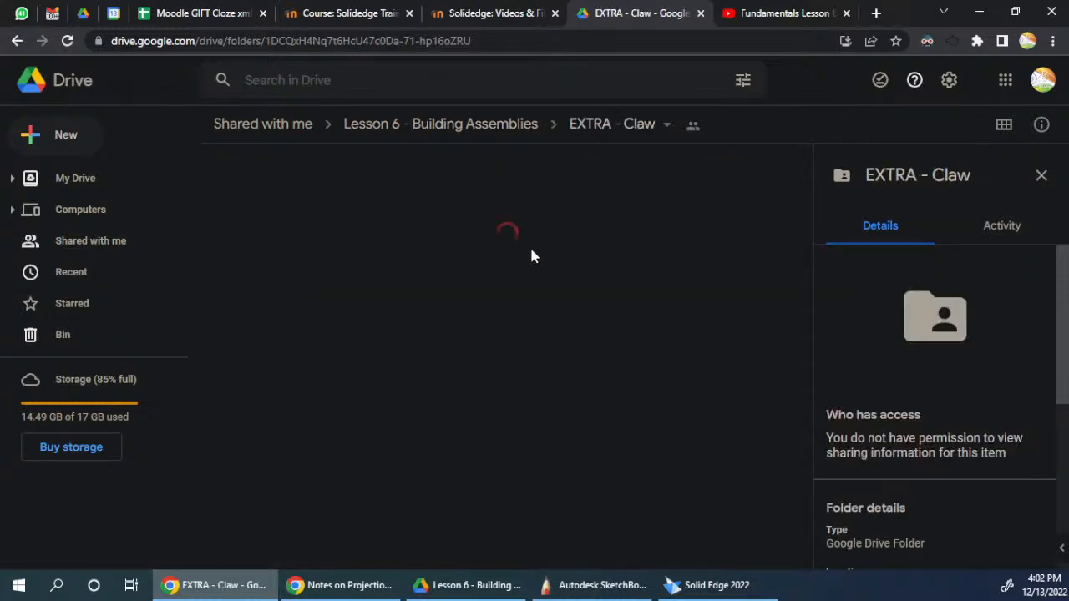
- Open the Library Solidedge 2020 folder and look through its part files from CLAW LINKAGE.par to FLAT CLAMP JAW.par
{"action": "left_click", "coordinate": [284, 275]}
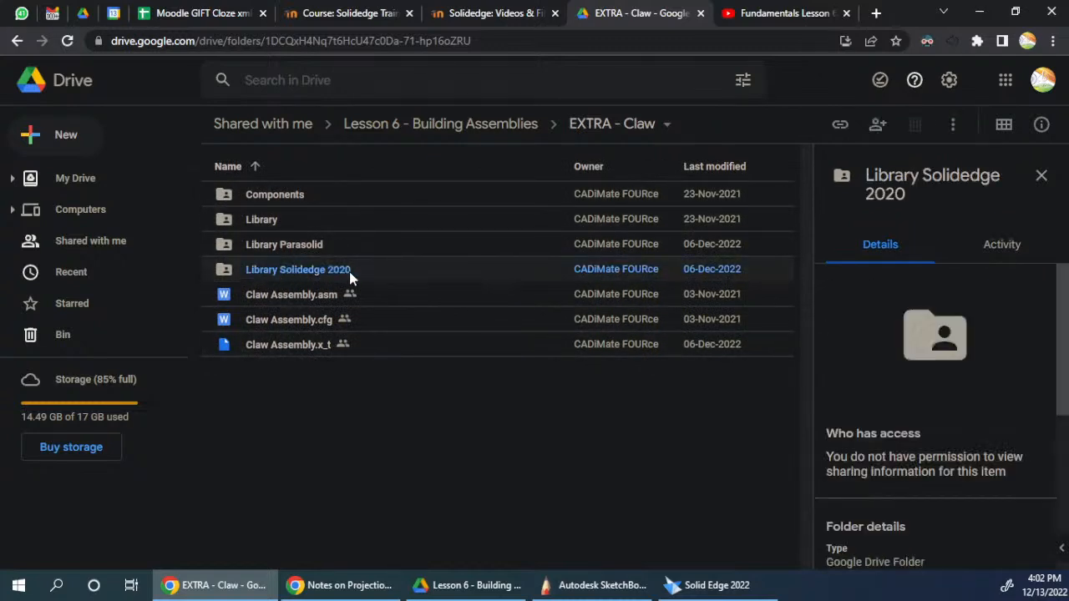
{"action": "double_click", "coordinate": [301, 270]}
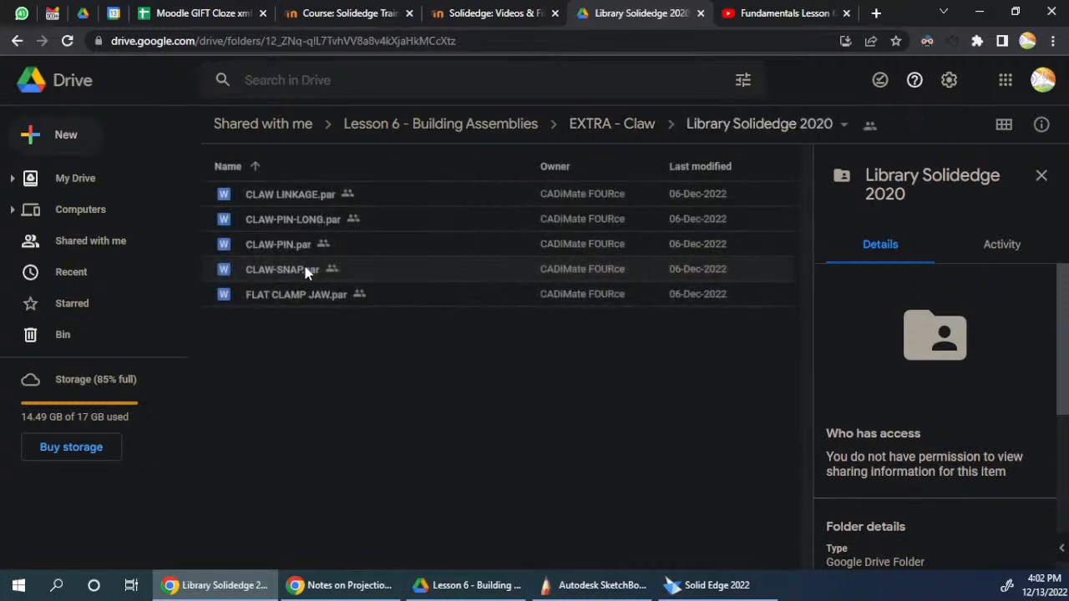
{"action": "left_click", "coordinate": [310, 198]}
{"action": "left_click", "coordinate": [306, 219]}
{"action": "left_click", "coordinate": [303, 244]}
{"action": "left_click", "coordinate": [301, 271]}
{"action": "left_click", "coordinate": [301, 297]}
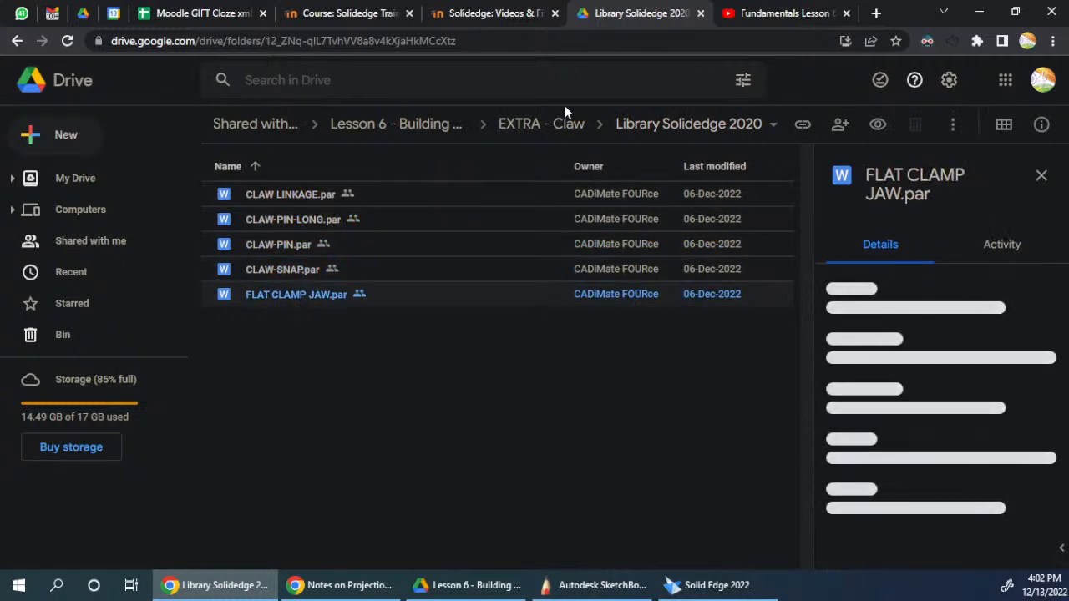
- Return to the EXTRA - Claw folder and download the whole Library Solidedge 2020 folder
{"action": "left_click", "coordinate": [563, 125]}
{"action": "right_click", "coordinate": [328, 278]}
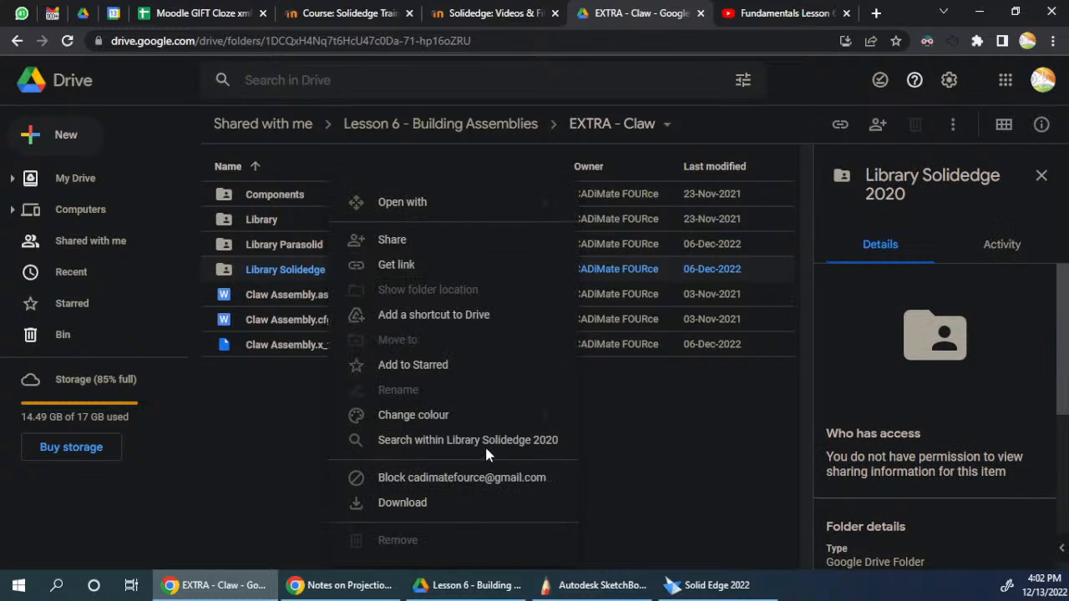
{"action": "left_click", "coordinate": [489, 503]}
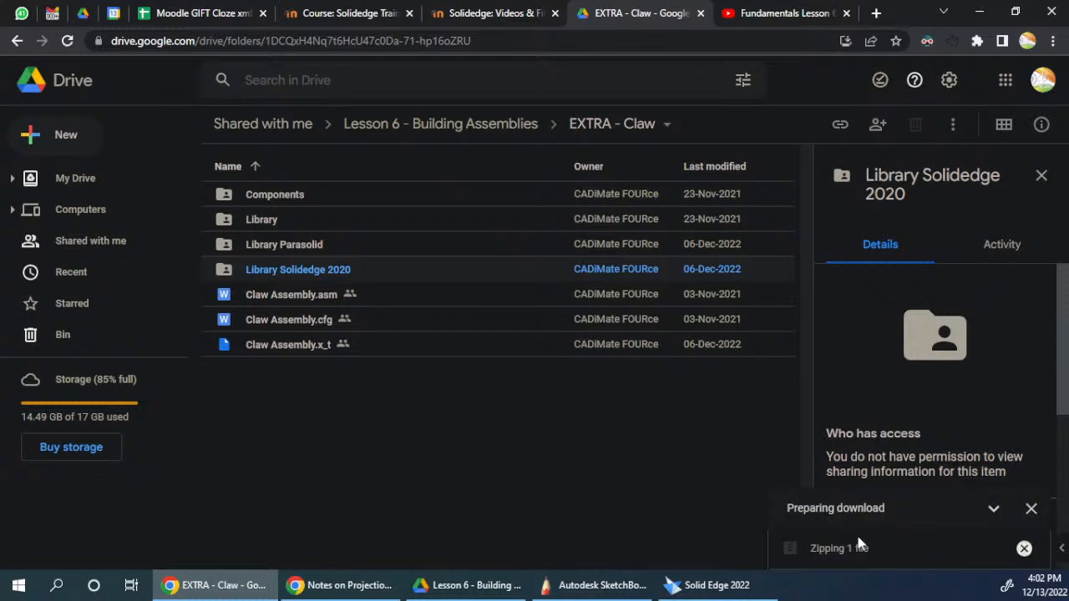
{"action": "left_click", "coordinate": [386, 415]}
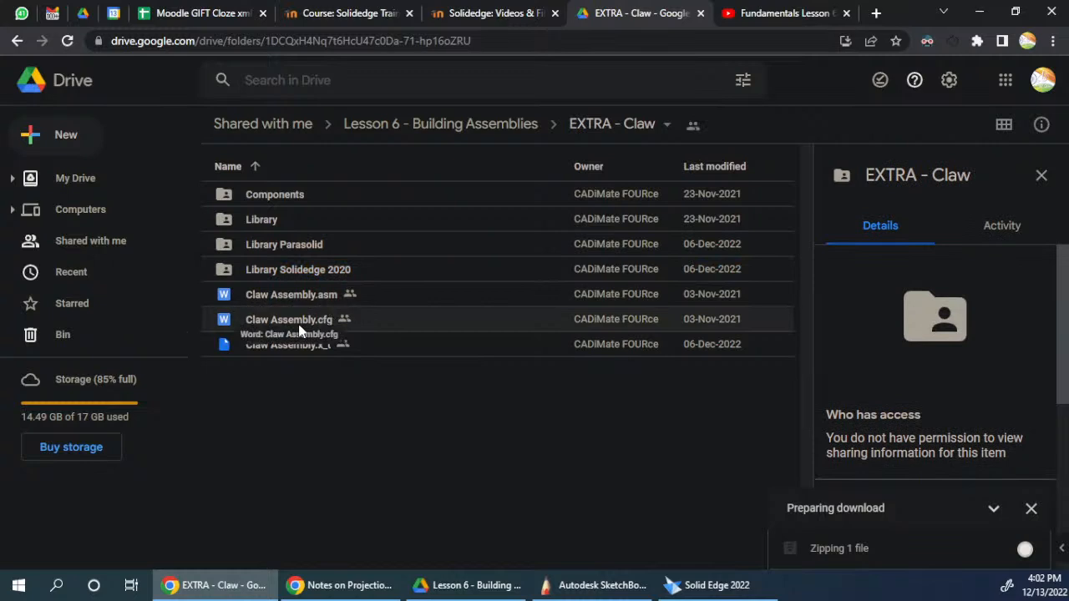
- Compare the Claw Assembly .asm and .x_t files and download Claw Assembly.x_t
{"action": "left_click", "coordinate": [296, 346]}
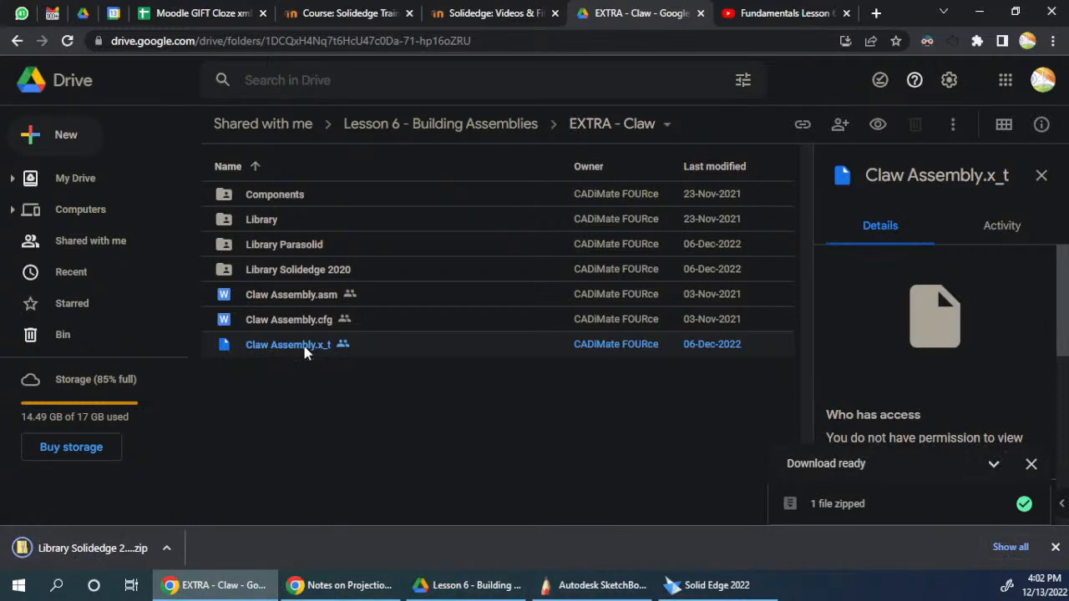
{"action": "left_click", "coordinate": [314, 293]}
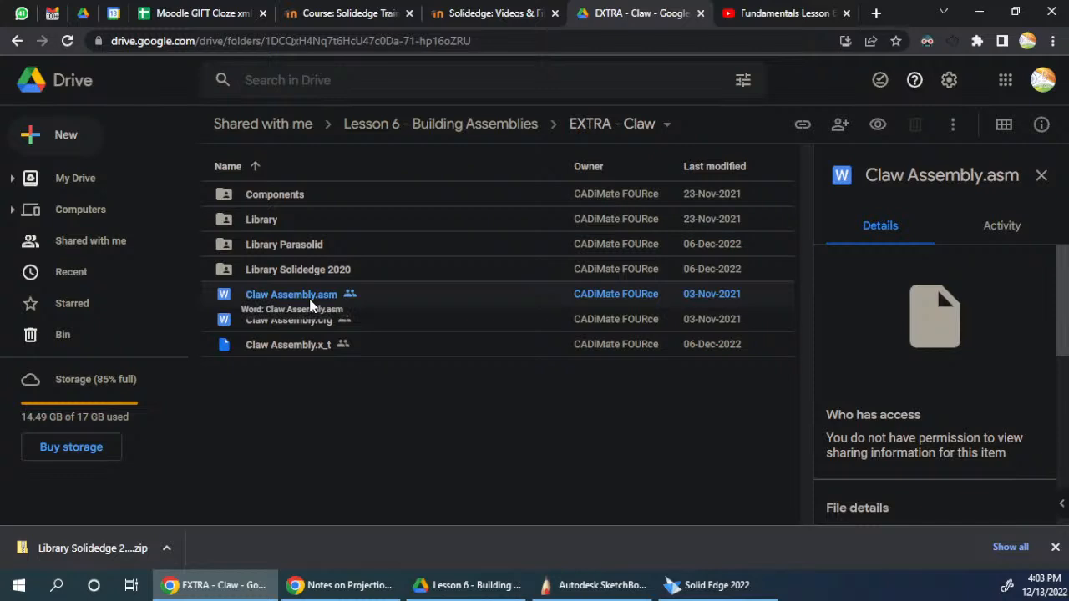
{"action": "left_click", "coordinate": [295, 355]}
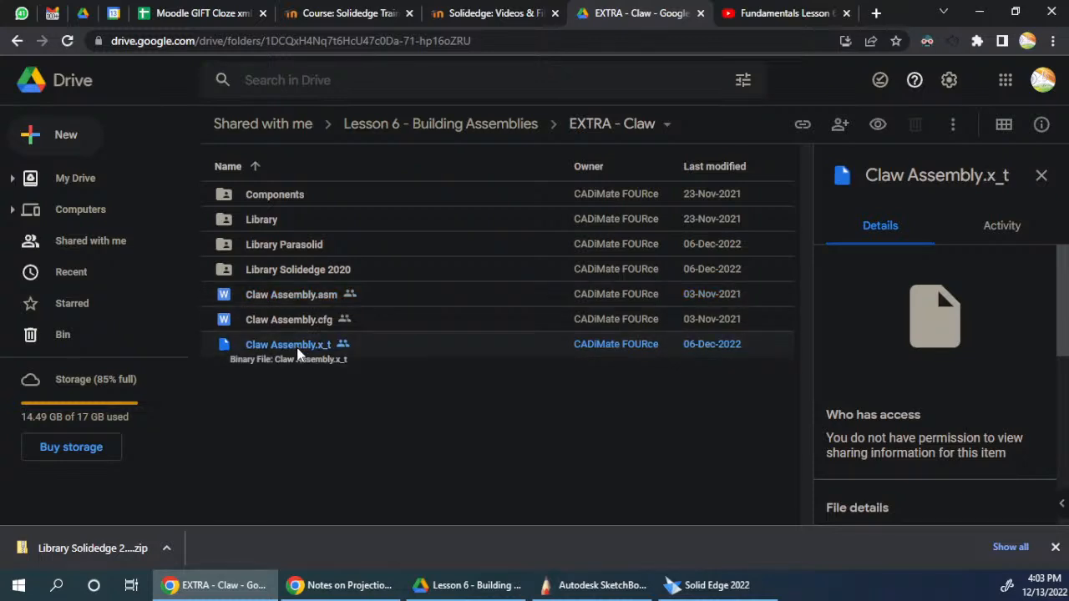
{"action": "right_click", "coordinate": [299, 354]}
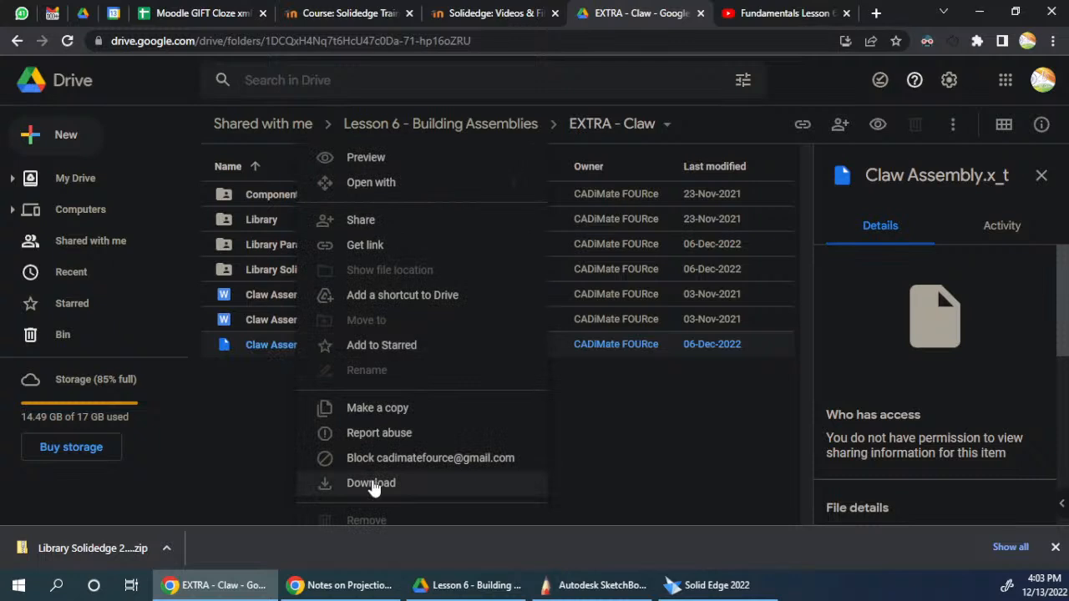
{"action": "left_click", "coordinate": [371, 484]}
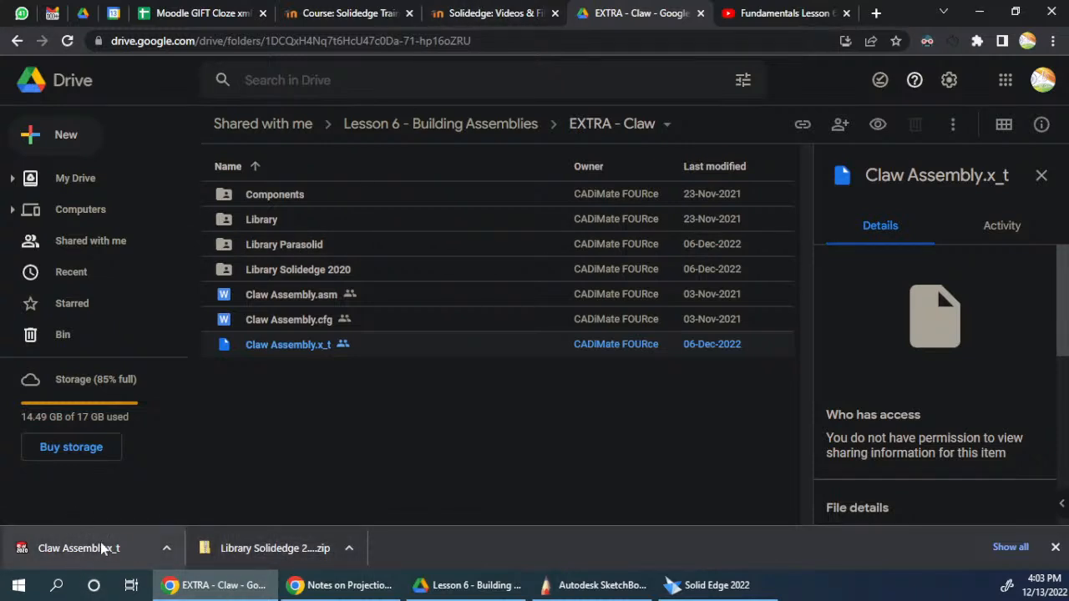
- Show the downloaded Claw Assembly.x_t in its folder and cut it together with the Library Solidedge 2020 zip file
{"action": "left_click", "coordinate": [167, 547]}
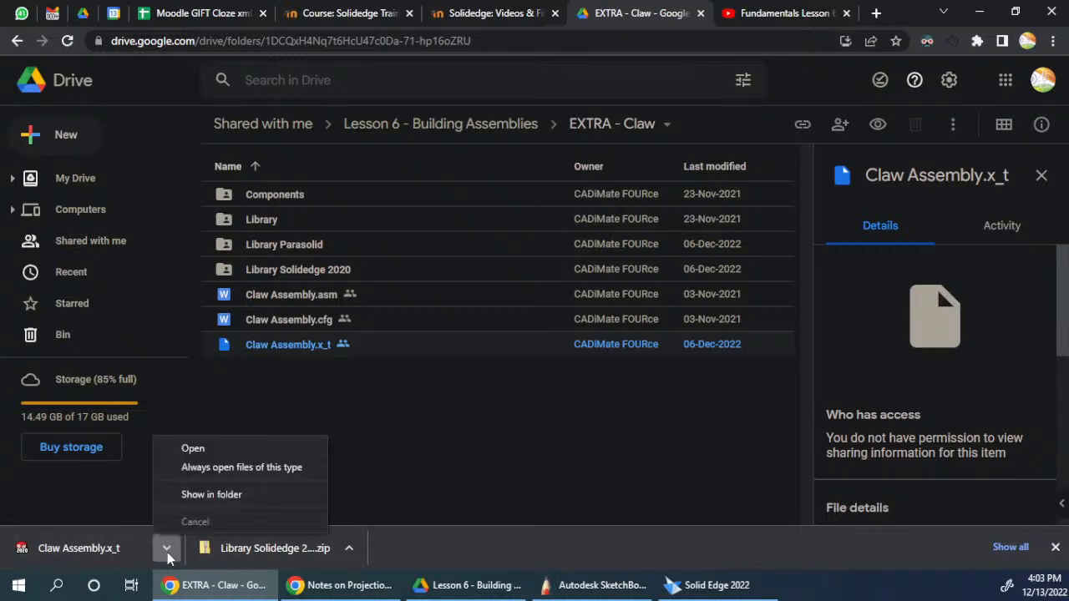
{"action": "left_click", "coordinate": [200, 495]}
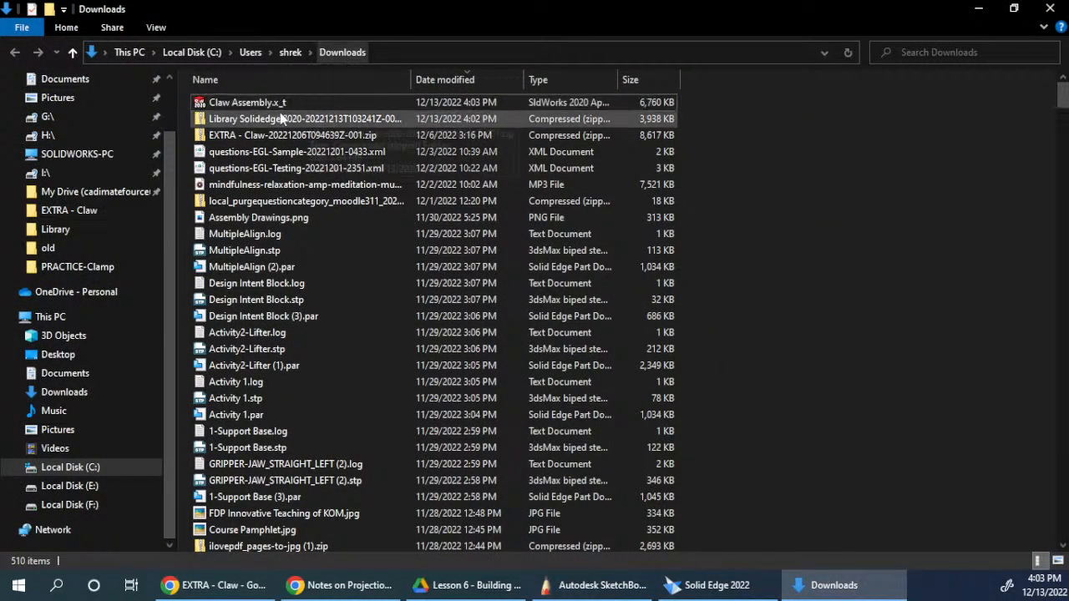
{"action": "left_click", "coordinate": [249, 121], "text": "ctrl"}
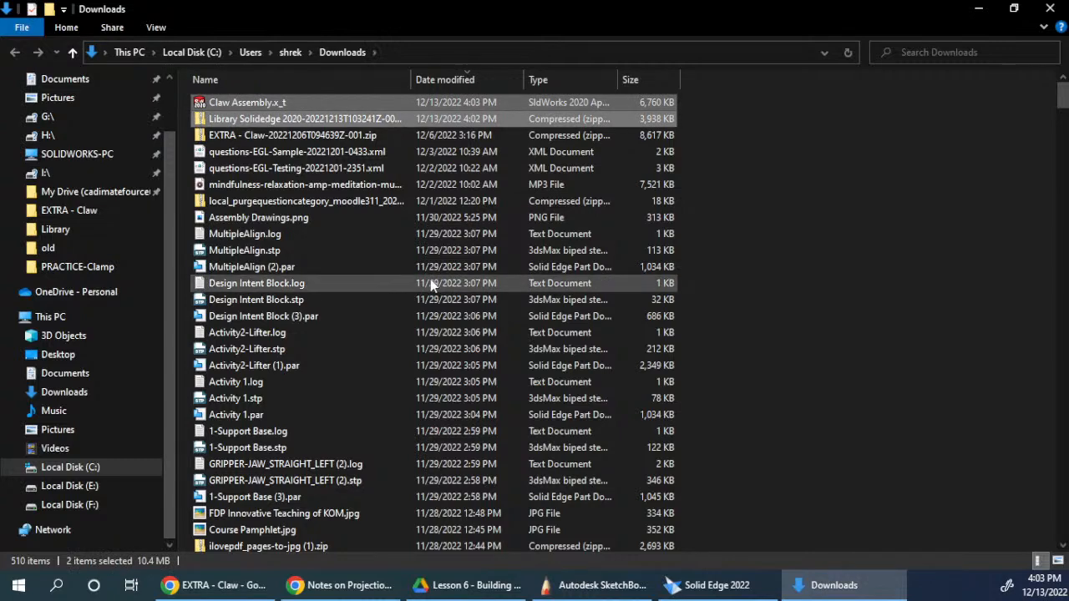
{"action": "right_click", "coordinate": [293, 111]}
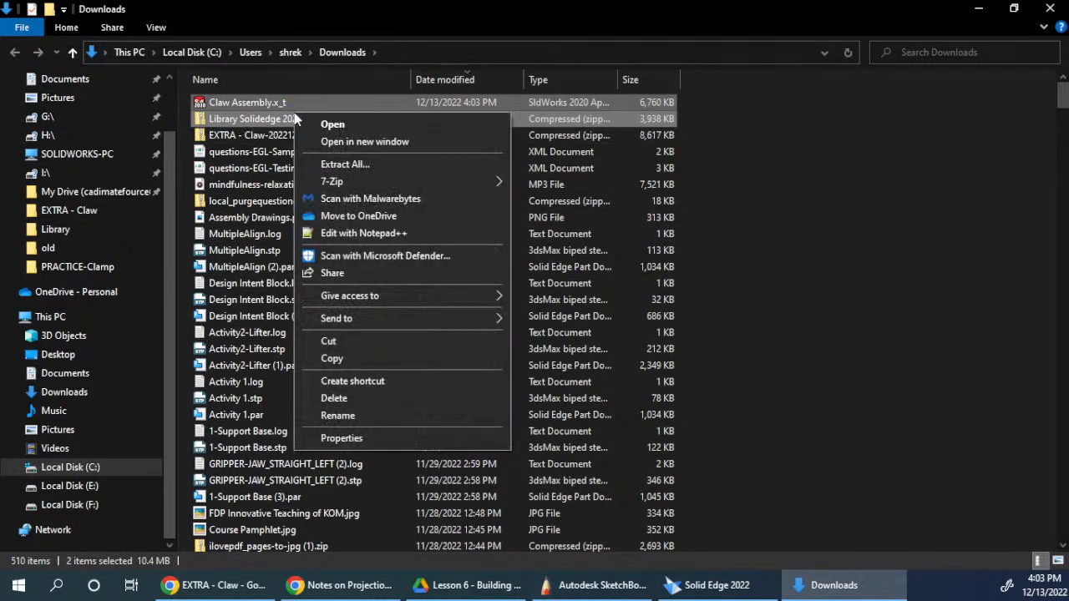
{"action": "left_click", "coordinate": [346, 339]}
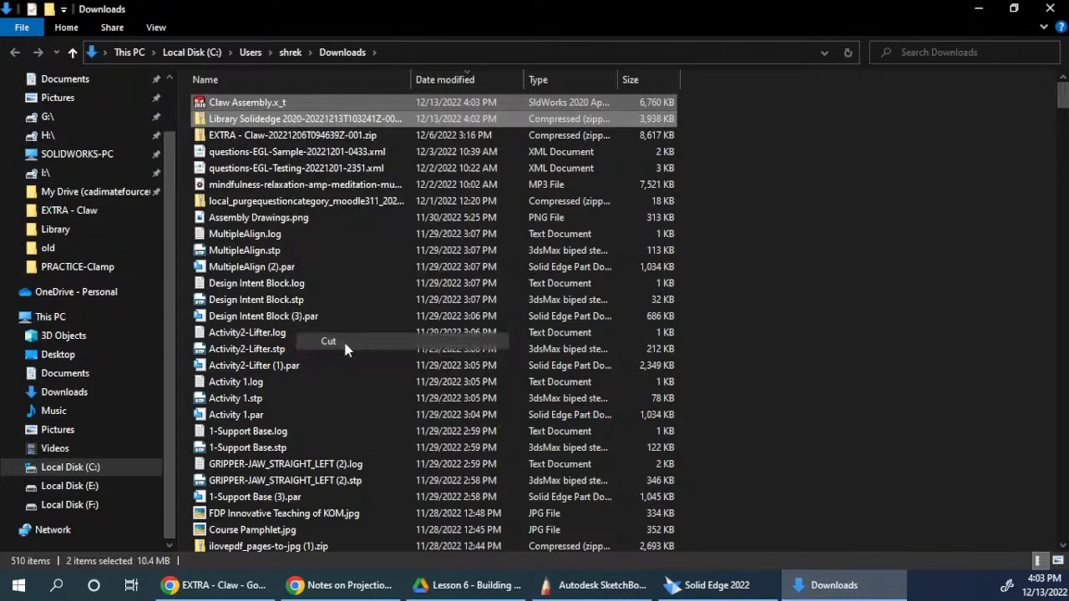
- Create a new folder on Local Disk (F:), name it with the owner's first name and open it
{"action": "left_click", "coordinate": [94, 492]}
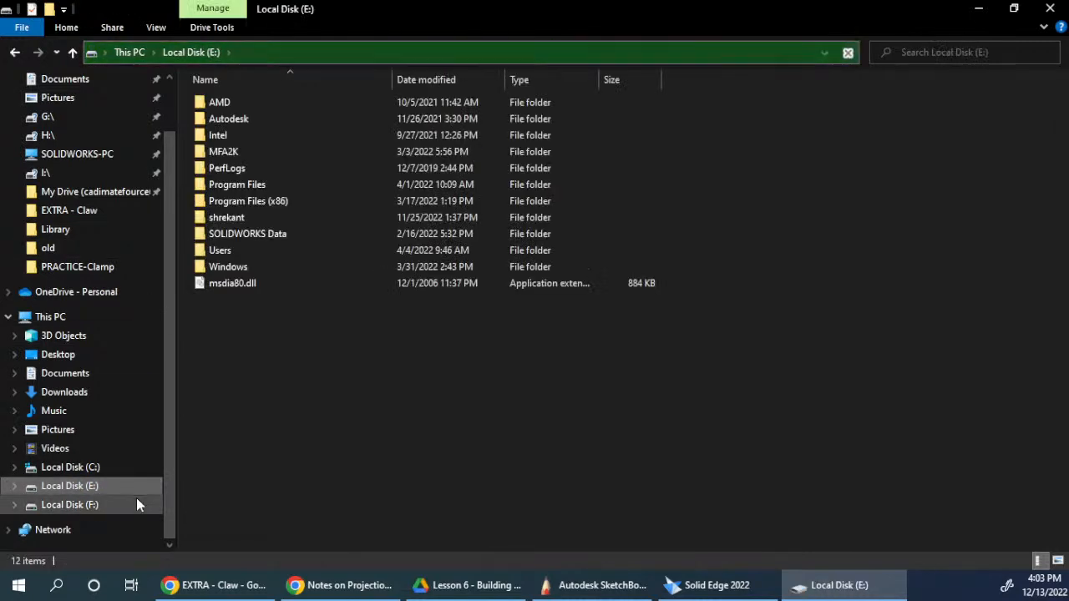
{"action": "left_click", "coordinate": [84, 504]}
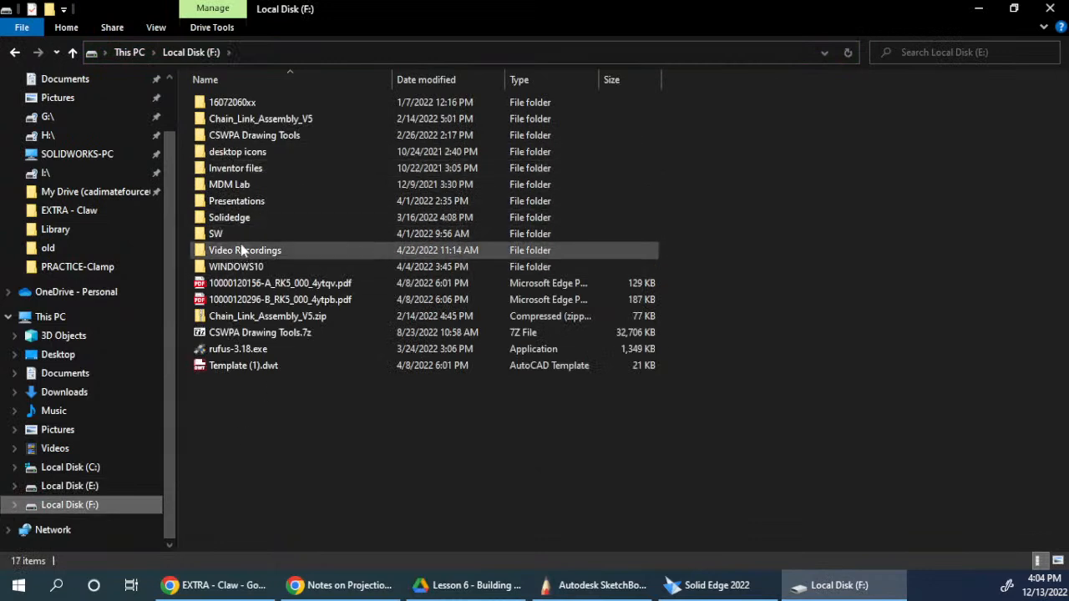
{"action": "right_click", "coordinate": [249, 452]}
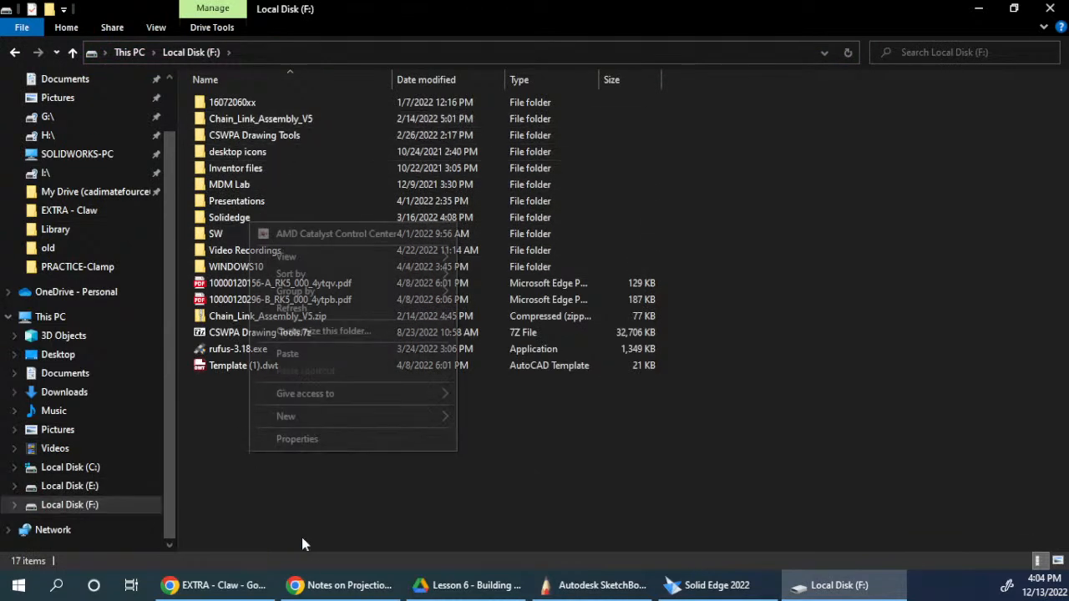
{"action": "mouse_move", "coordinate": [323, 418]}
{"action": "left_click", "coordinate": [543, 214]}
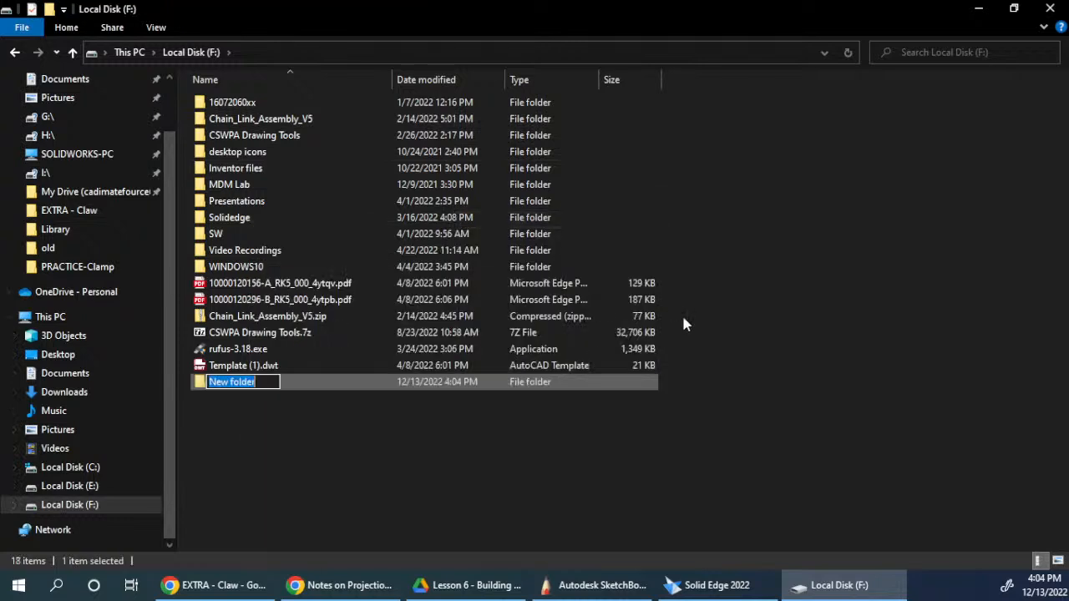
{"action": "type", "text": "shrekant"}
{"action": "key", "text": "Return"}
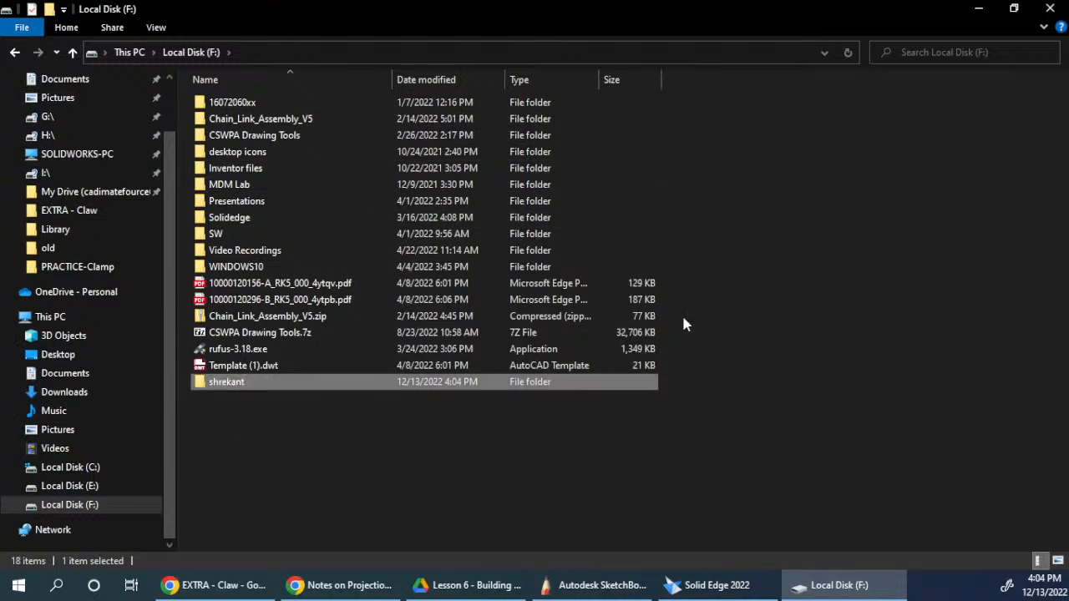
{"action": "key", "text": "Return"}
- Create a subfolder named claw assembly and paste the cut Claw Assembly.x_t and Library Solidedge 2020 zip files into it
{"action": "right_click", "coordinate": [396, 323]}
{"action": "mouse_move", "coordinate": [502, 527]}
{"action": "left_click", "coordinate": [666, 331]}
{"action": "type", "text": "claw as"}
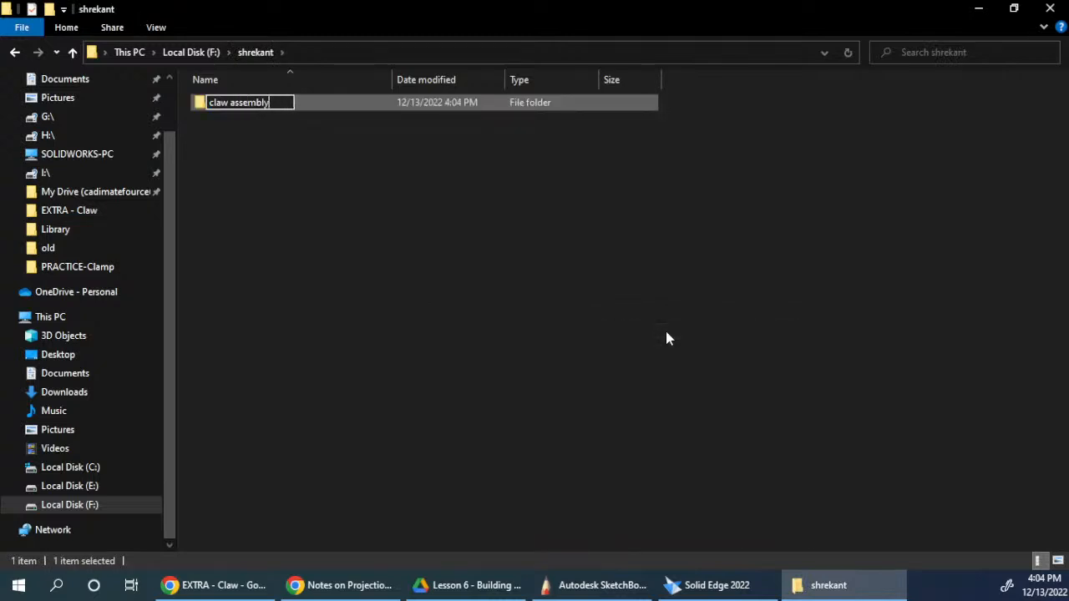
{"action": "type", "text": "sembly"}
{"action": "key", "text": "Return"}
{"action": "key", "text": "Return"}
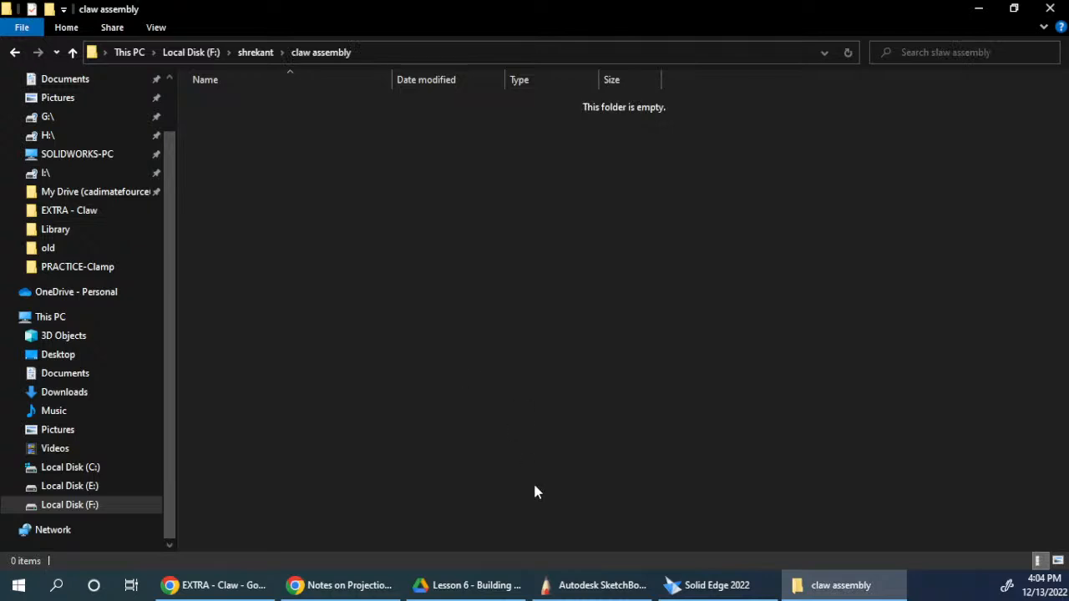
{"action": "key", "text": "ctrl+v"}
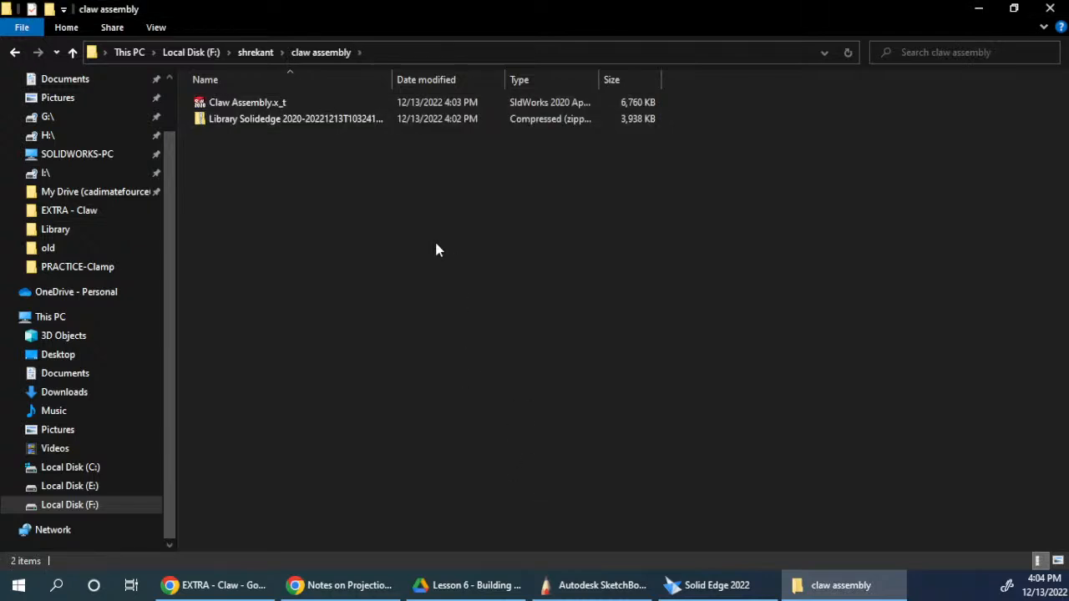
- Extract the Library Solidedge 2020 zip file into the claw assembly folder with 7-Zip's Extract Here
{"action": "left_click", "coordinate": [250, 101]}
{"action": "left_click", "coordinate": [245, 123]}
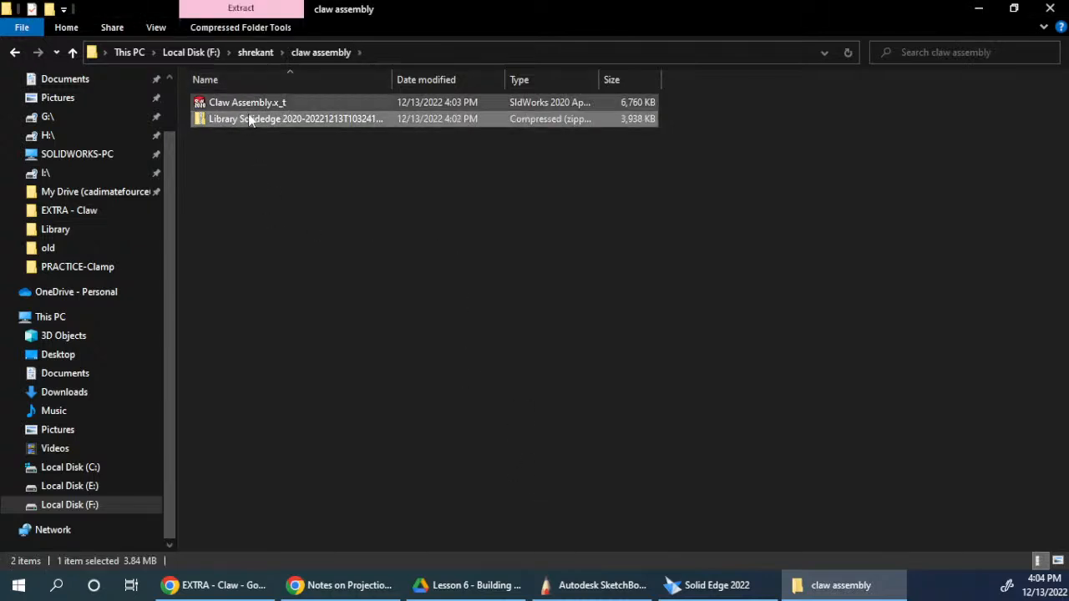
{"action": "right_click", "coordinate": [200, 123]}
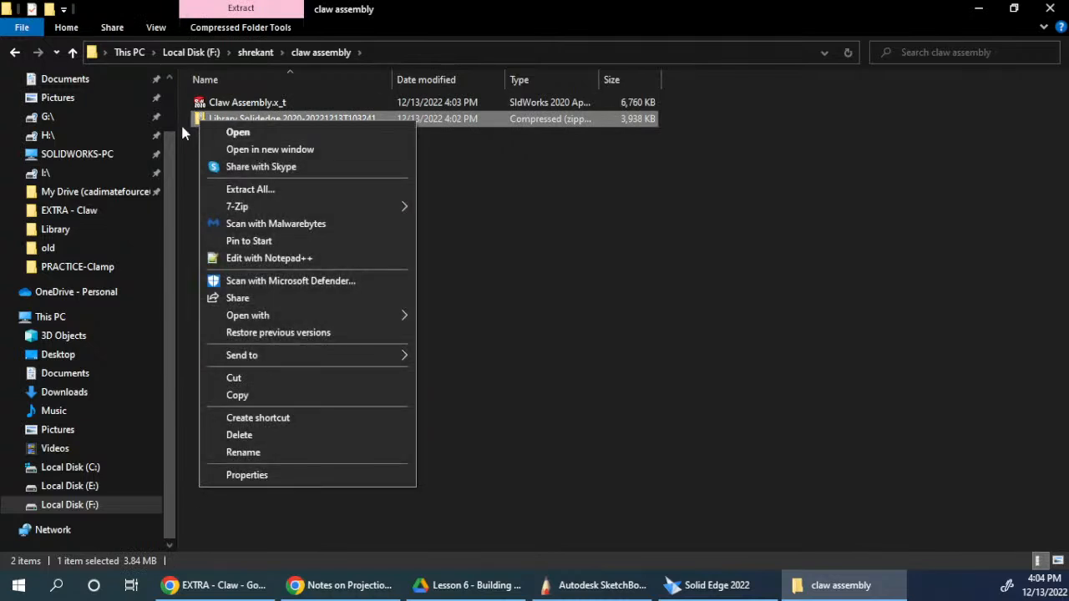
{"action": "left_click", "coordinate": [515, 157]}
{"action": "left_click", "coordinate": [250, 122]}
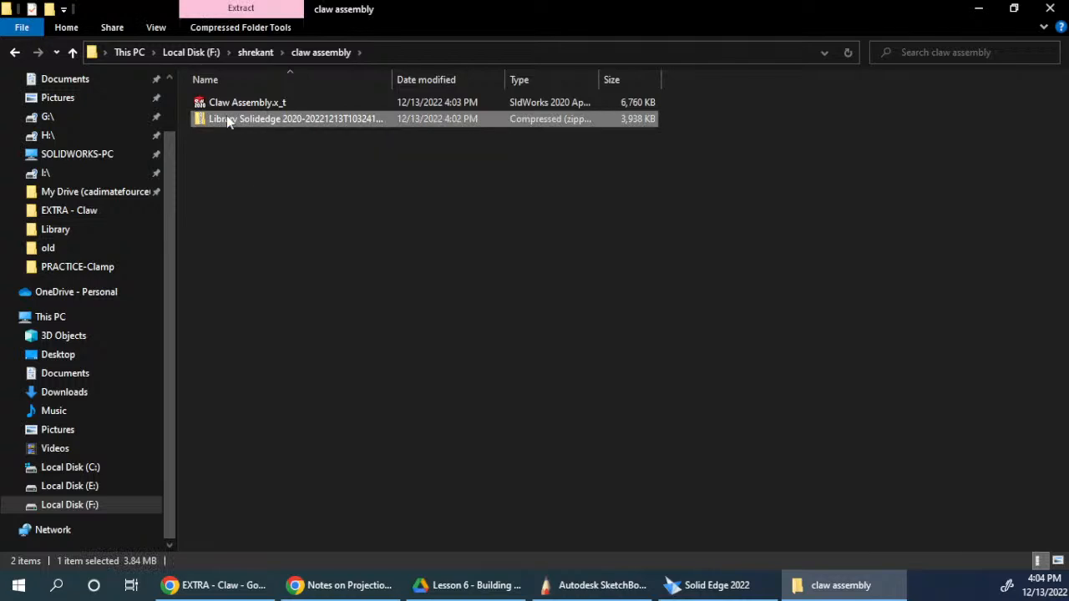
{"action": "right_click", "coordinate": [226, 115]}
{"action": "mouse_move", "coordinate": [314, 203]}
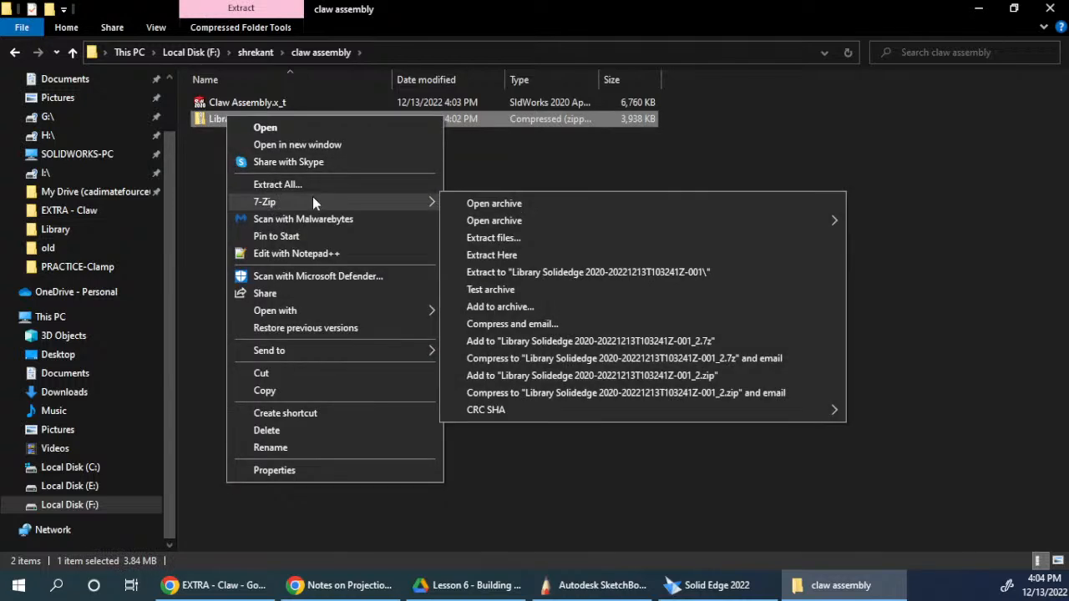
{"action": "left_click", "coordinate": [506, 254]}
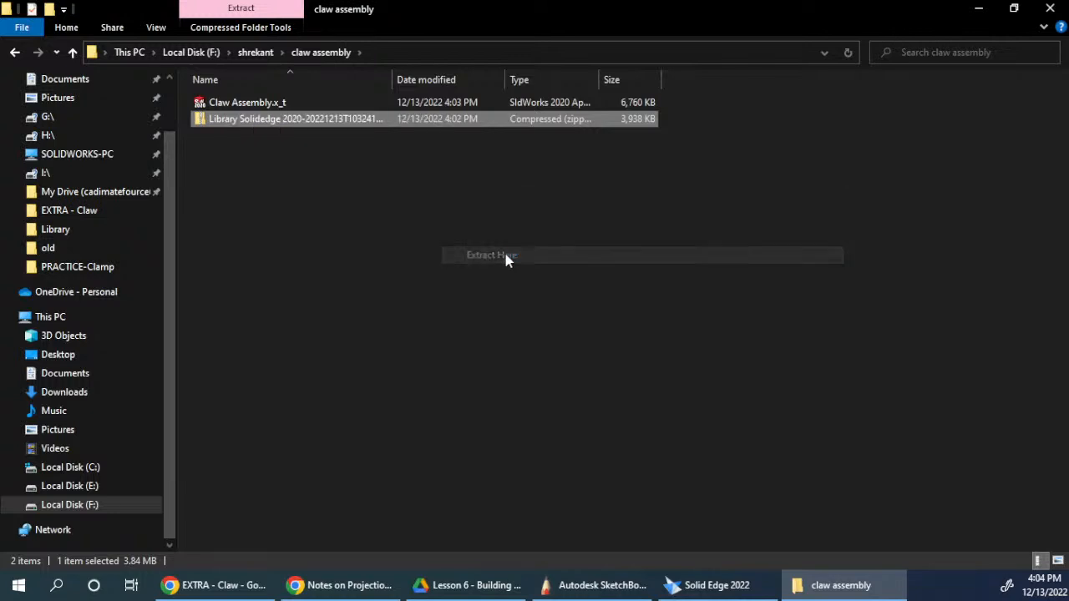
- Look through the part files in the extracted Library Solidedge 2020 folder and return to Claw Assembly.x_t in the claw assembly folder
{"action": "left_click", "coordinate": [279, 180]}
{"action": "double_click", "coordinate": [249, 102]}
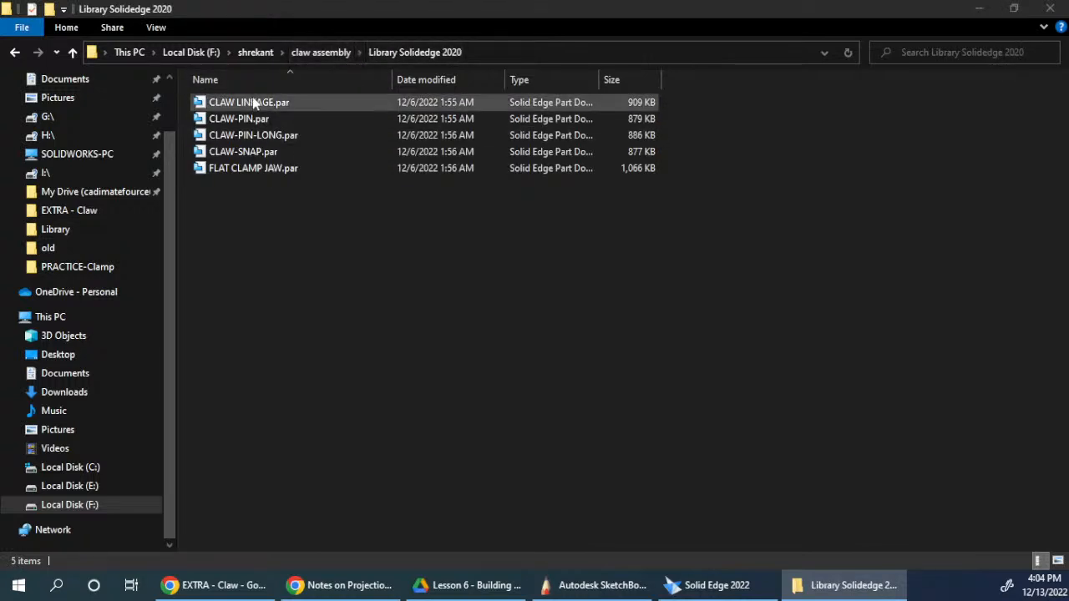
{"action": "left_click", "coordinate": [319, 52]}
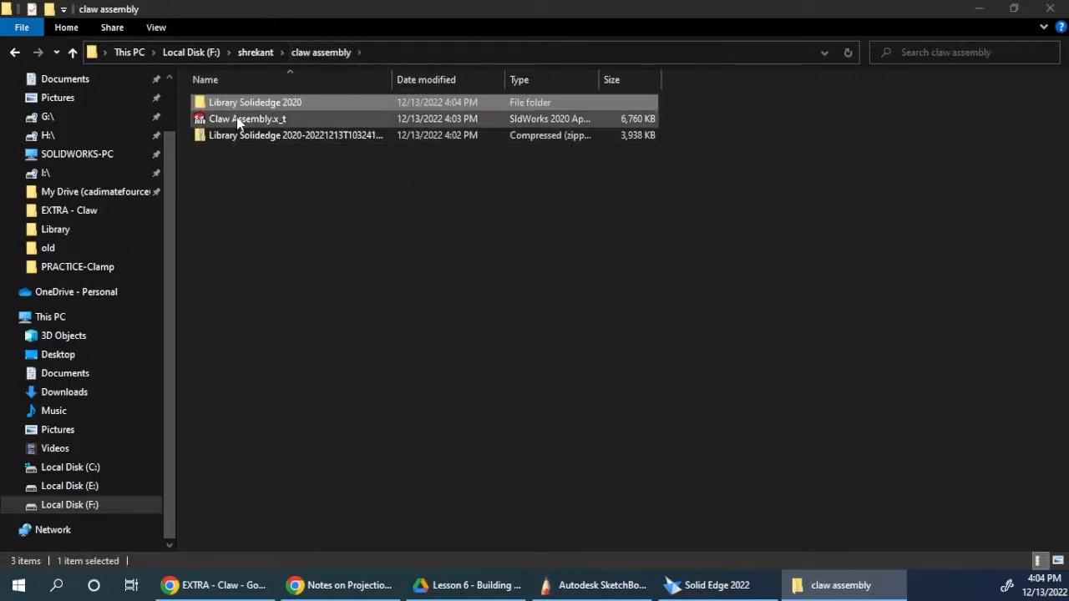
{"action": "left_click", "coordinate": [229, 123]}
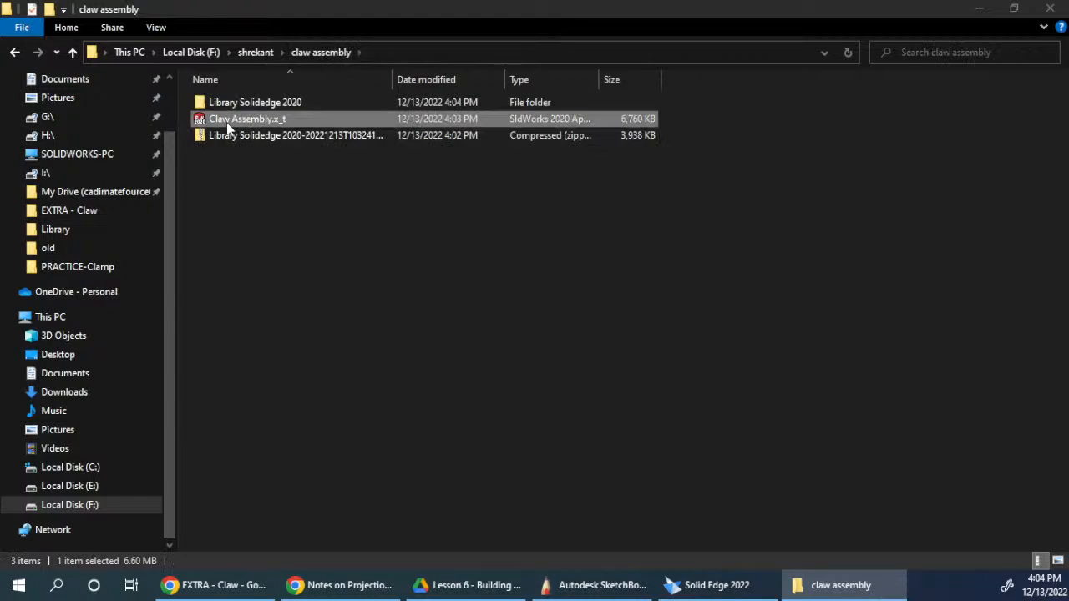
- Switch to Solid Edge 2022 and browse for a file to open in the claw assembly folder on Local Disk (F:)
{"action": "left_click", "coordinate": [712, 585]}
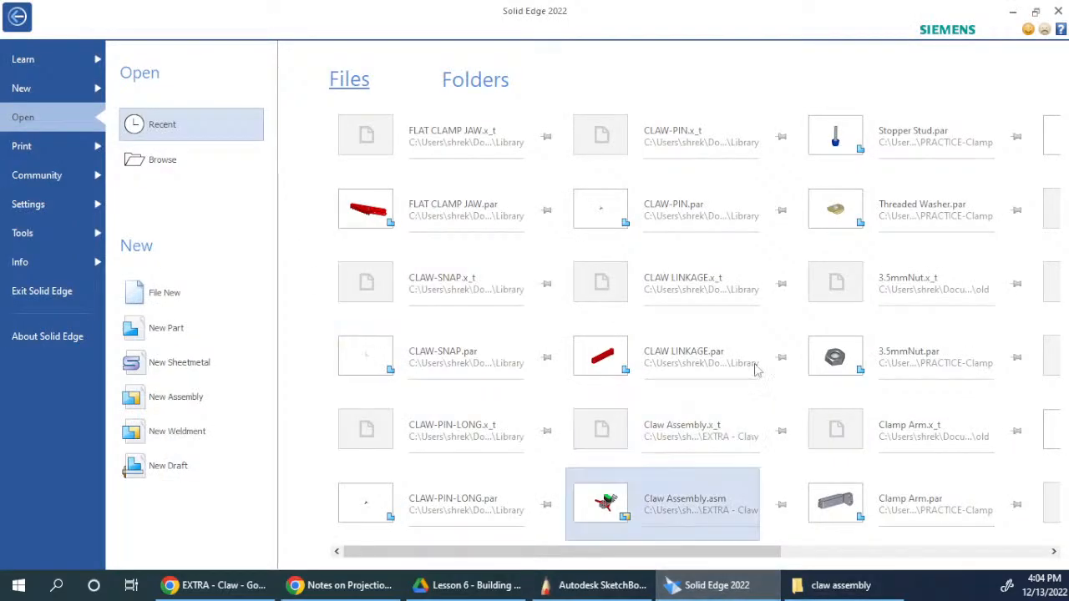
{"action": "left_click", "coordinate": [1013, 13]}
{"action": "left_click", "coordinate": [711, 586]}
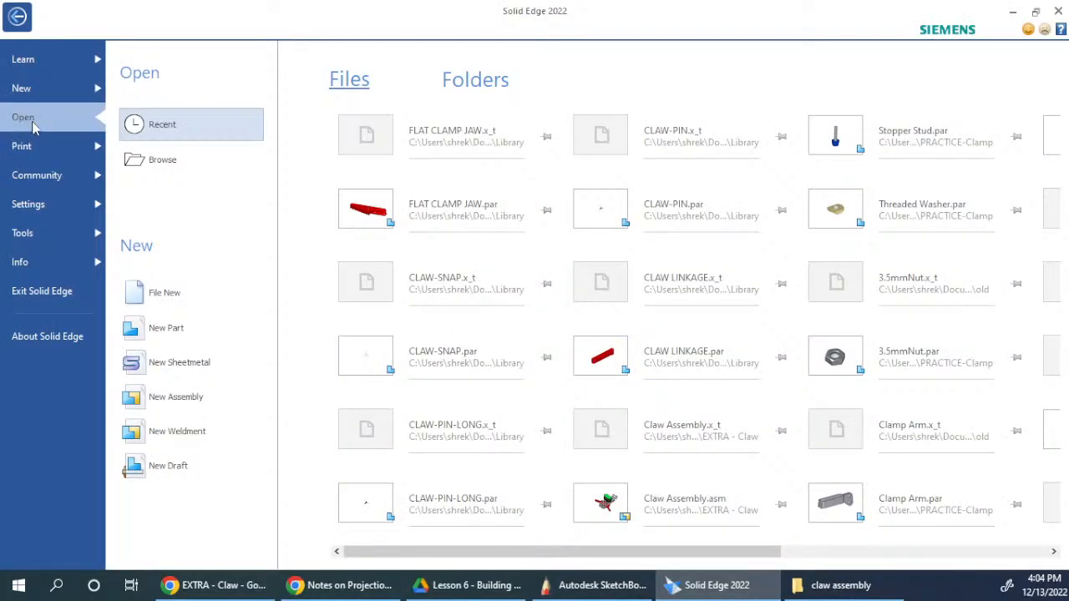
{"action": "left_click", "coordinate": [163, 159]}
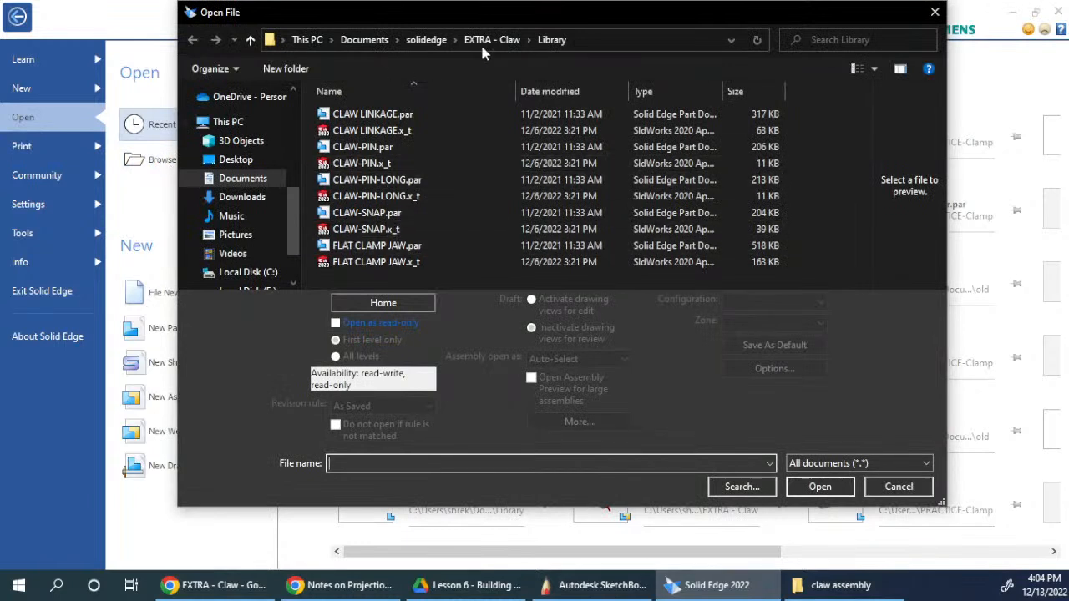
{"action": "left_click", "coordinate": [355, 42]}
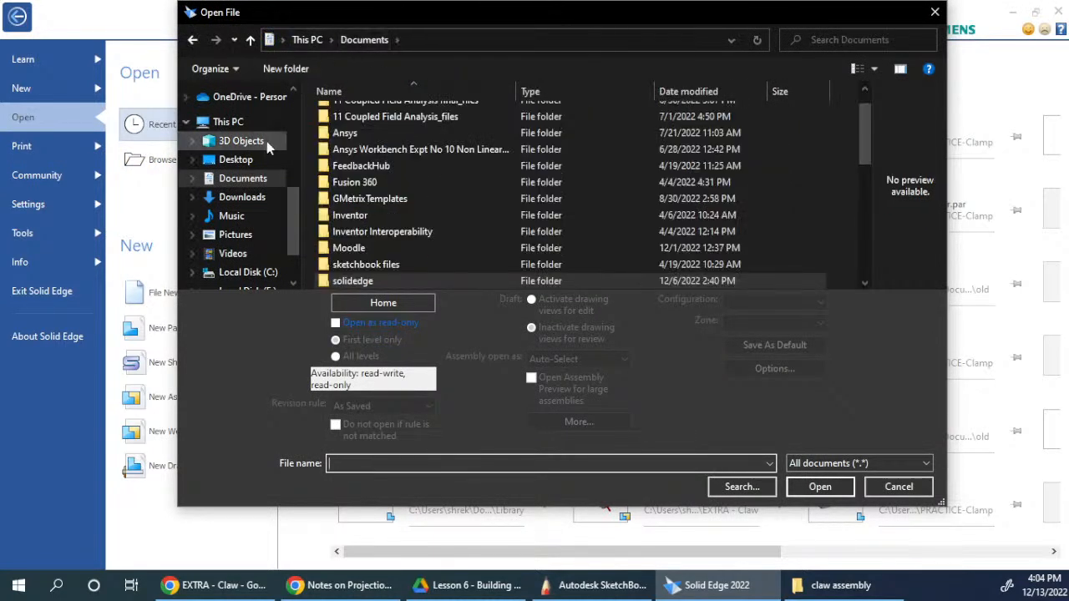
{"action": "left_click_drag", "start_coordinate": [299, 203], "coordinate": [299, 251]}
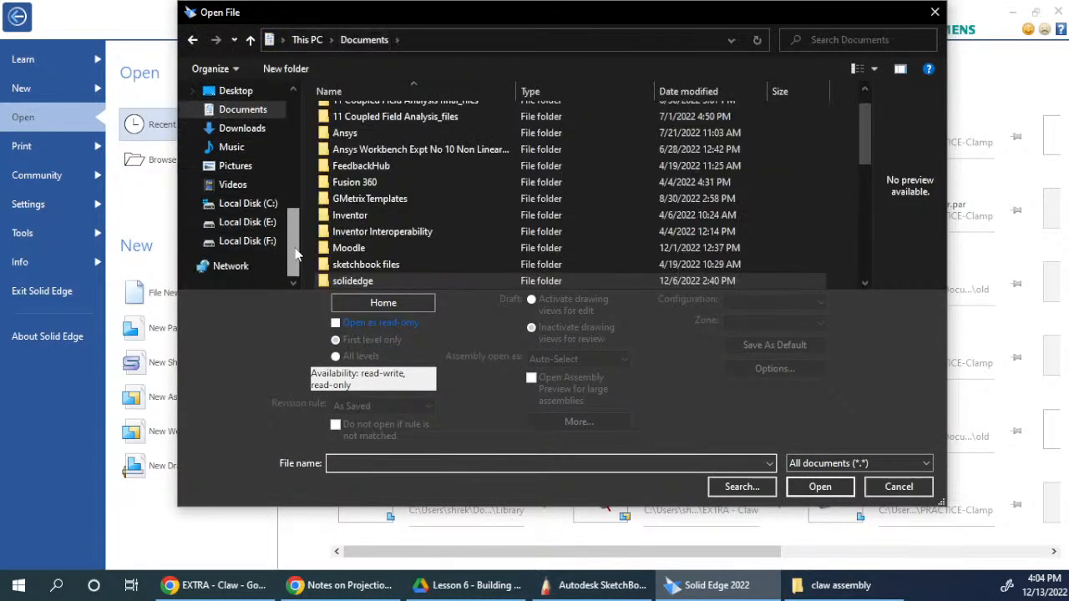
{"action": "left_click", "coordinate": [234, 242]}
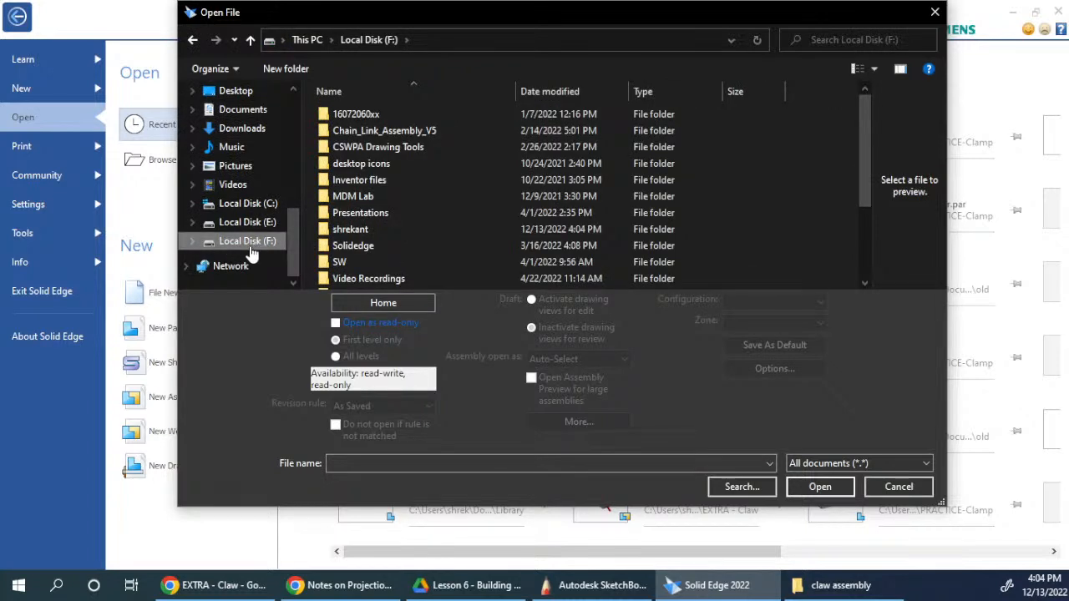
{"action": "left_click", "coordinate": [342, 234]}
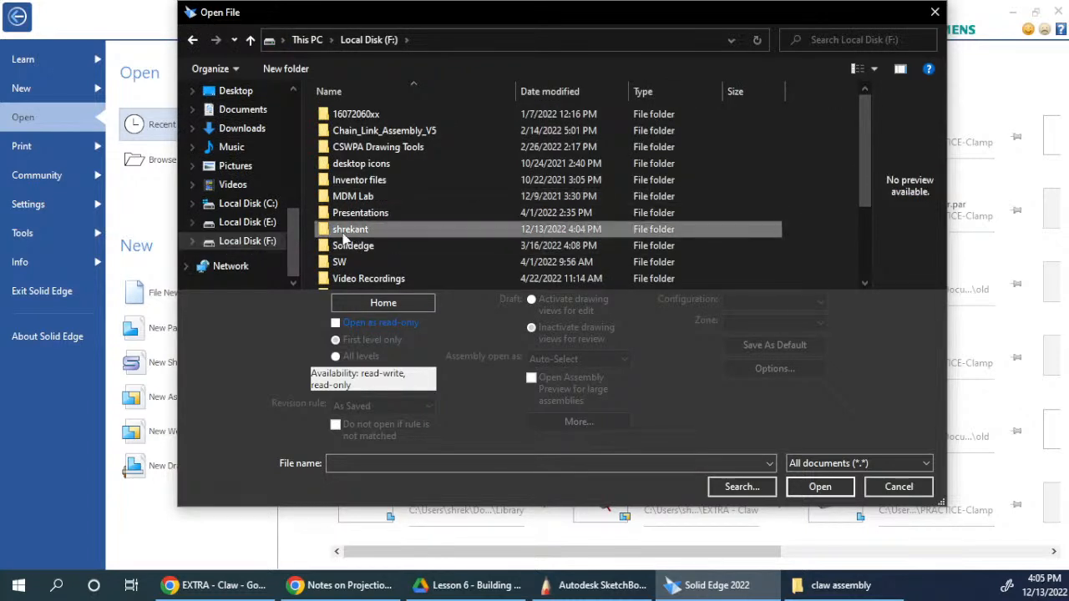
{"action": "double_click", "coordinate": [342, 237]}
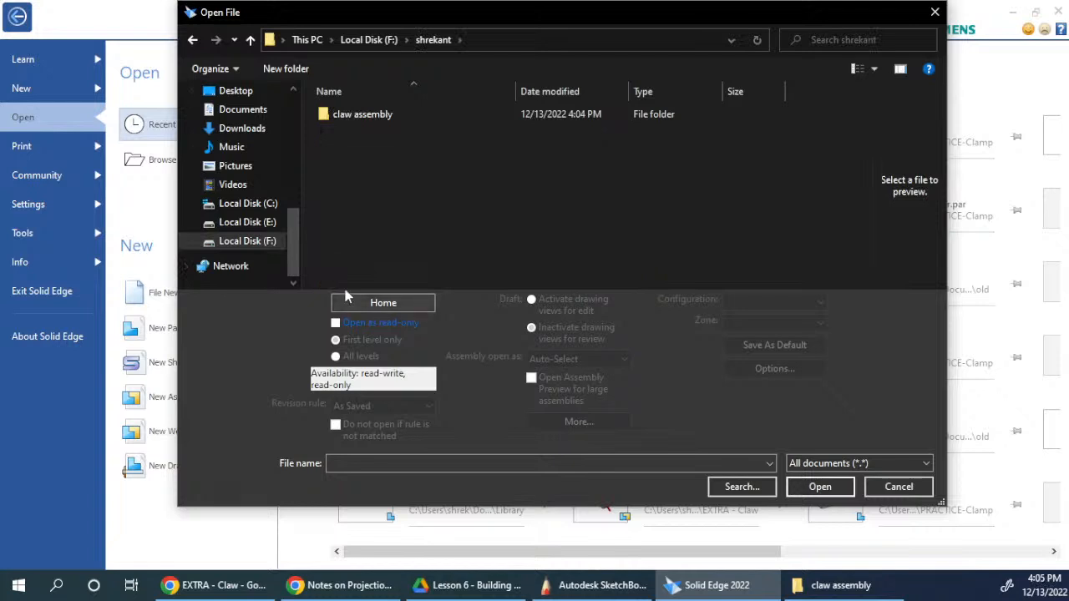
{"action": "double_click", "coordinate": [326, 115]}
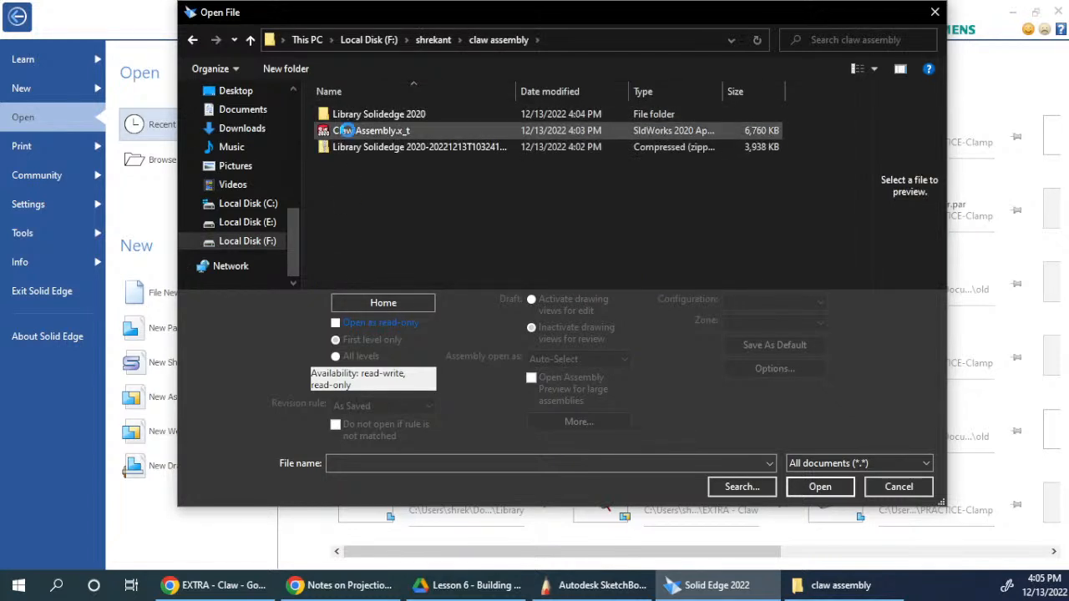
- Open Claw Assembly.x_t using the ISO Metric template iso metric assembly.asm
{"action": "left_click", "coordinate": [351, 134]}
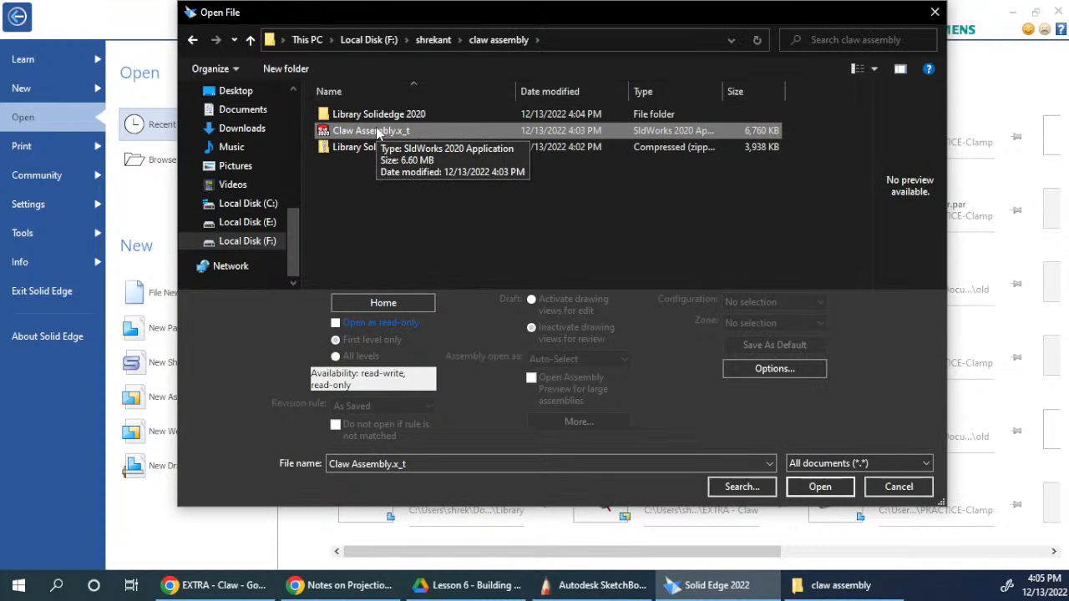
{"action": "left_click", "coordinate": [815, 487]}
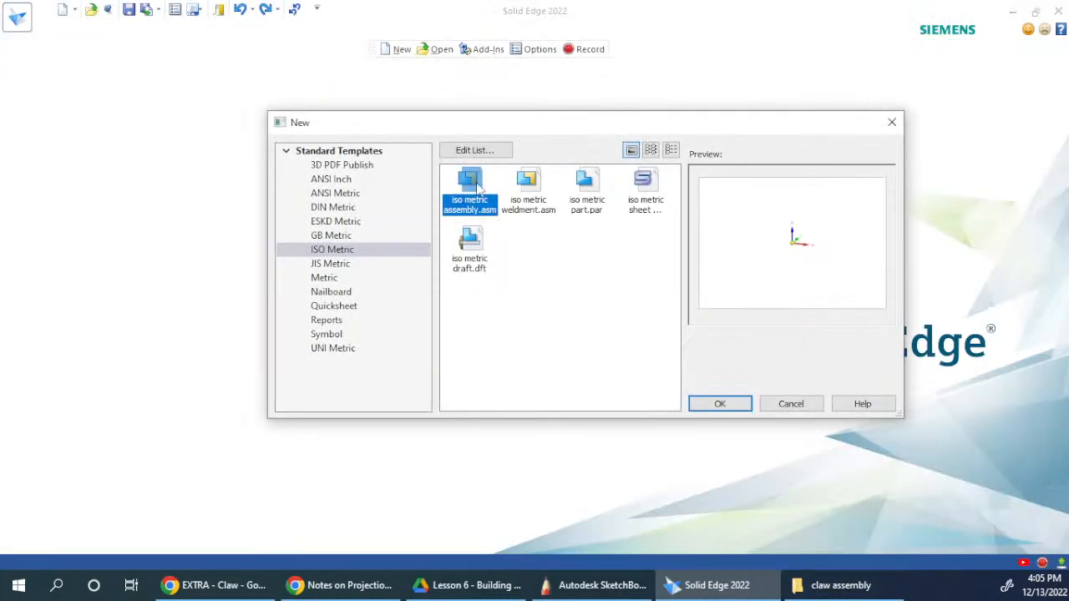
{"action": "left_click", "coordinate": [587, 192]}
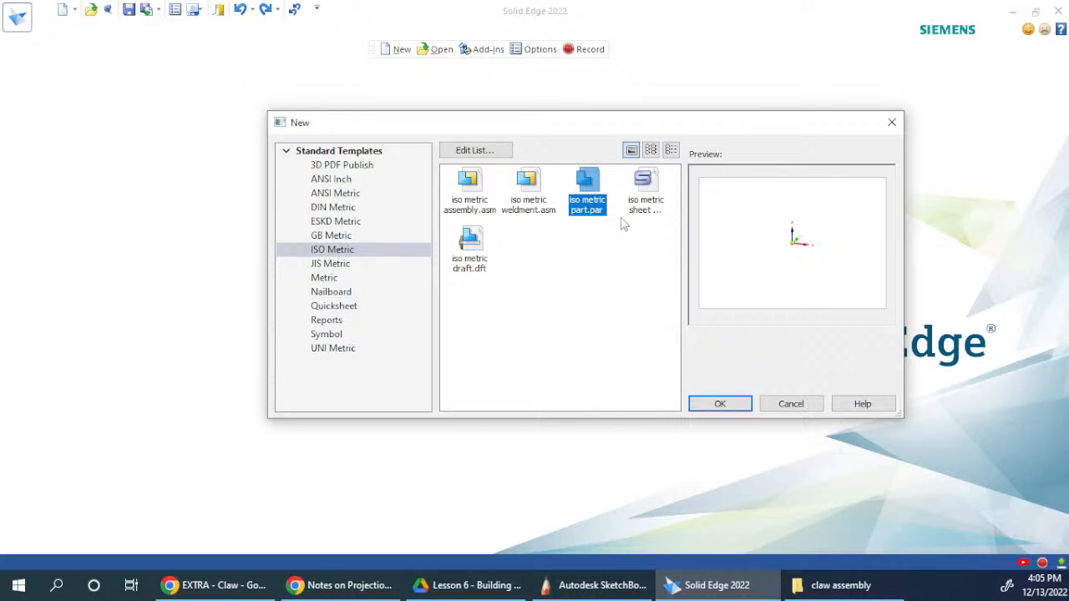
{"action": "left_click", "coordinate": [473, 188]}
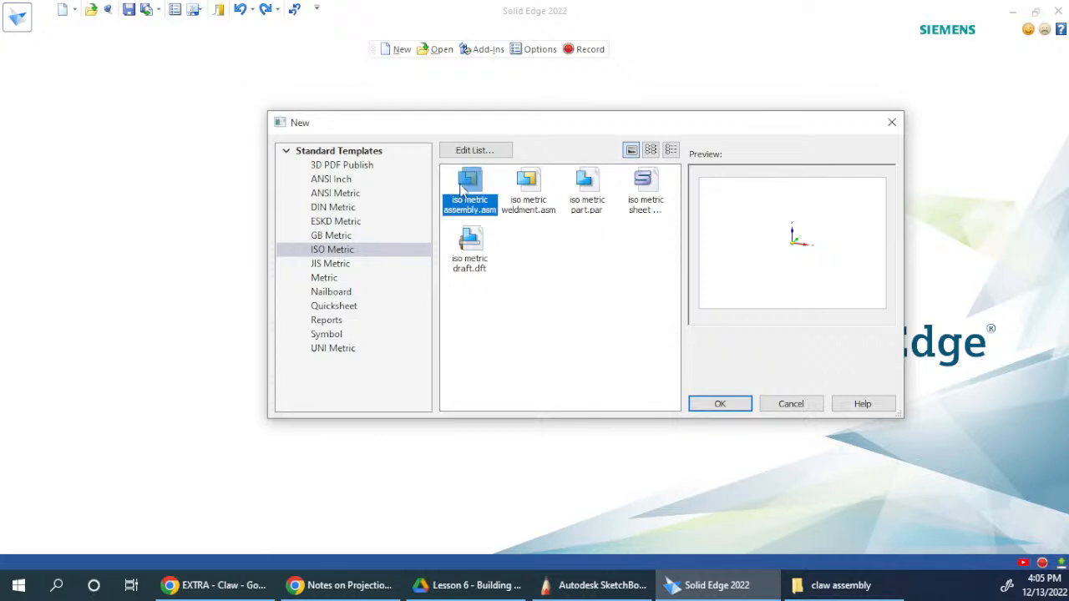
{"action": "left_click", "coordinate": [723, 406]}
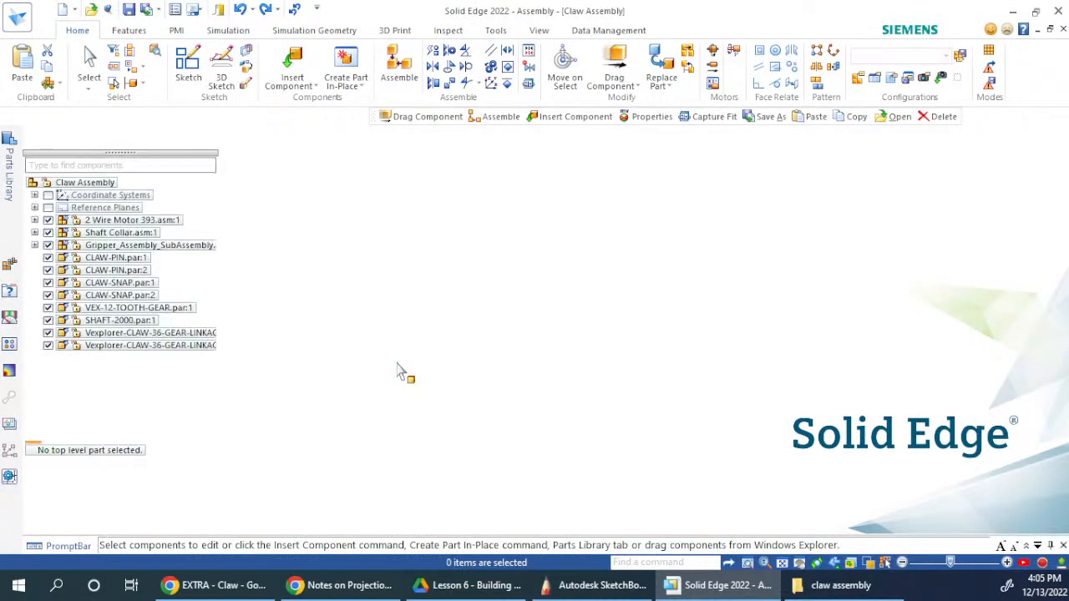
- Examine the imported claw assembly from several angles, including its motor, bracket and red gear linkages
{"action": "middle_click_drag", "start_coordinate": [701, 302], "coordinate": [807, 413]}
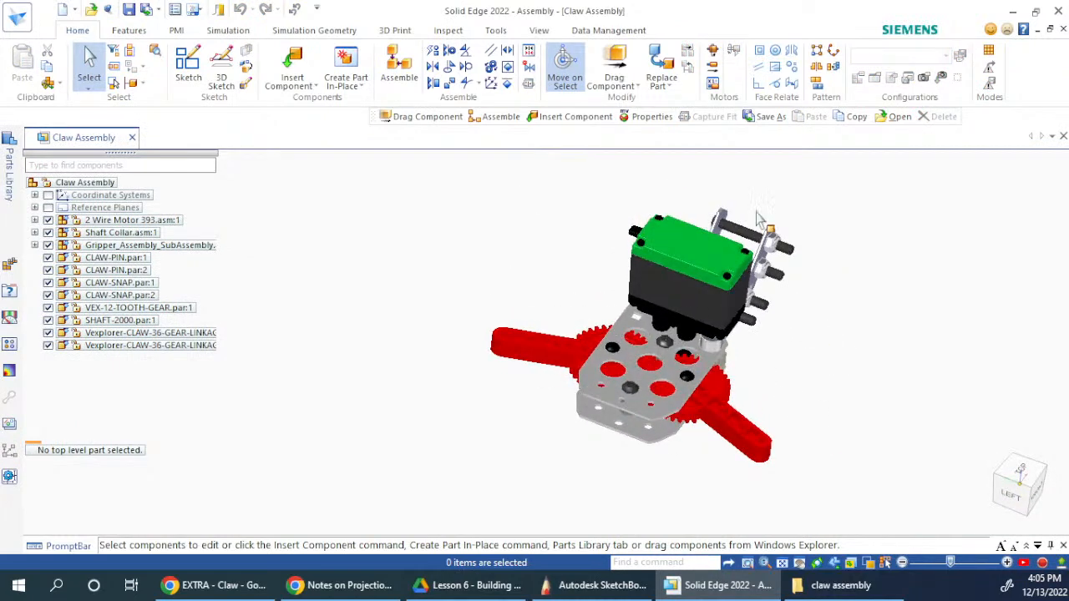
{"action": "middle_click_drag", "start_coordinate": [805, 341], "coordinate": [789, 292]}
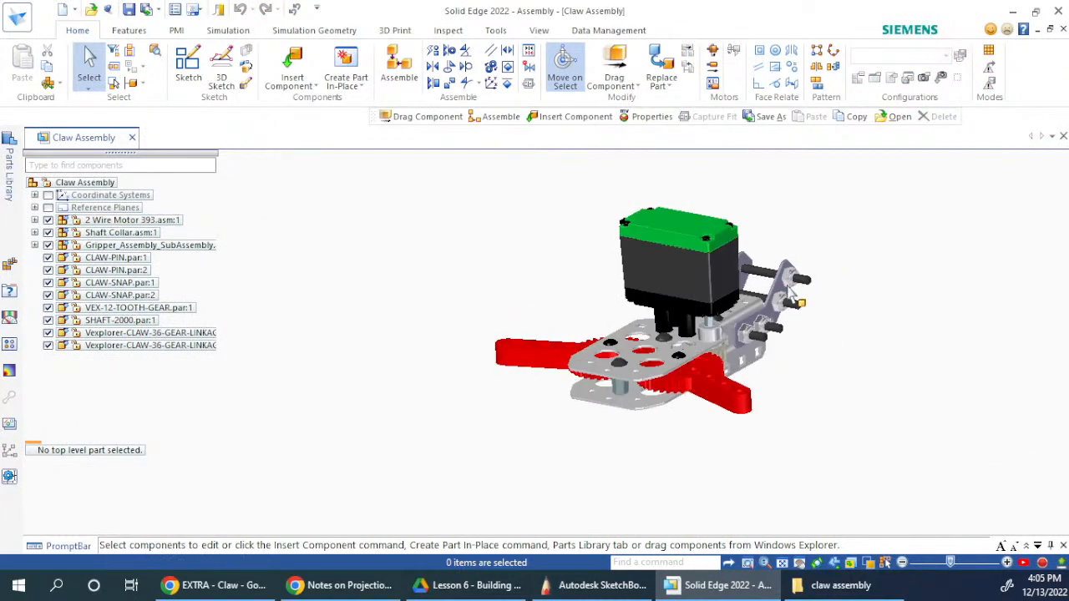
{"action": "scroll", "coordinate": [665, 334], "scroll_direction": "up", "scroll_amount": 2}
{"action": "middle_click_drag", "start_coordinate": [756, 380], "coordinate": [889, 387]}
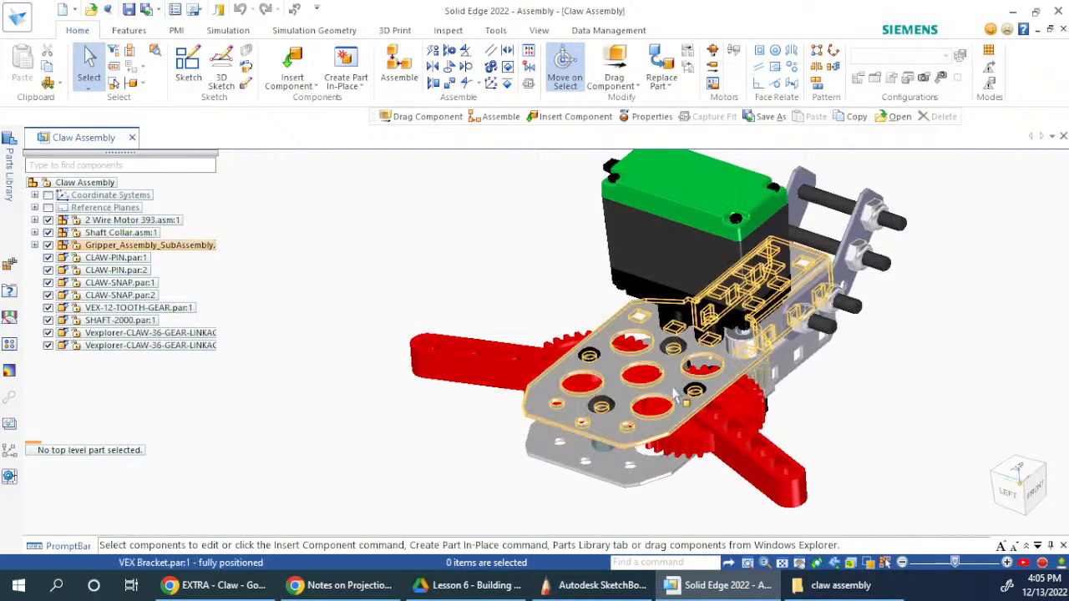
{"action": "left_click", "coordinate": [534, 359]}
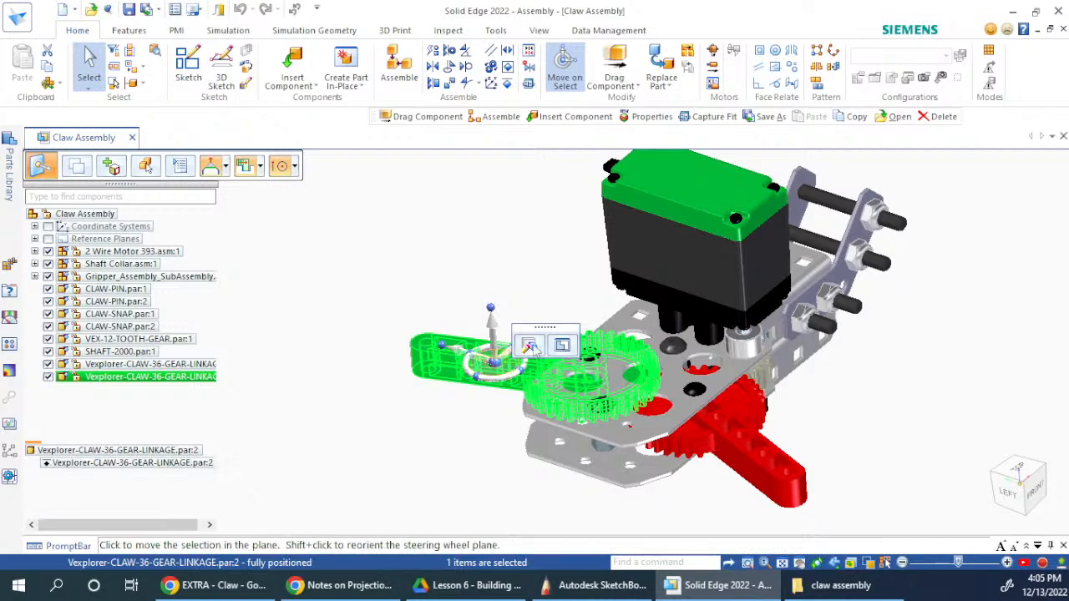
{"action": "left_click", "coordinate": [424, 441]}
{"action": "middle_click_drag", "start_coordinate": [639, 318], "coordinate": [628, 389]}
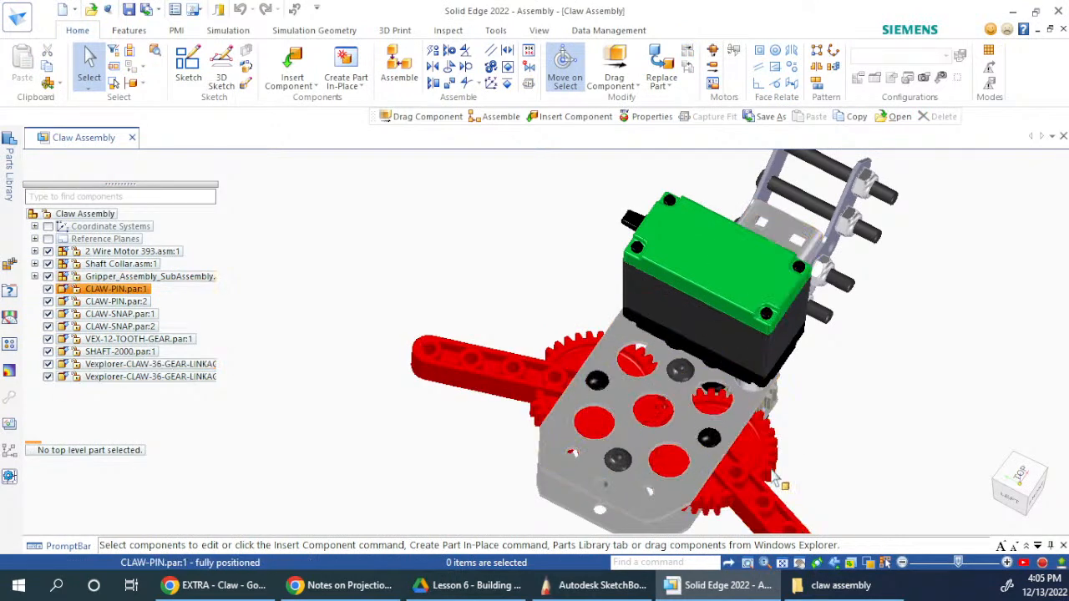
- Switch to Chrome to check the finished claw pictures on the Videos & Files: Lesson 6 page and return to Solid Edge
{"action": "left_click", "coordinate": [215, 586]}
{"action": "left_click", "coordinate": [458, 13]}
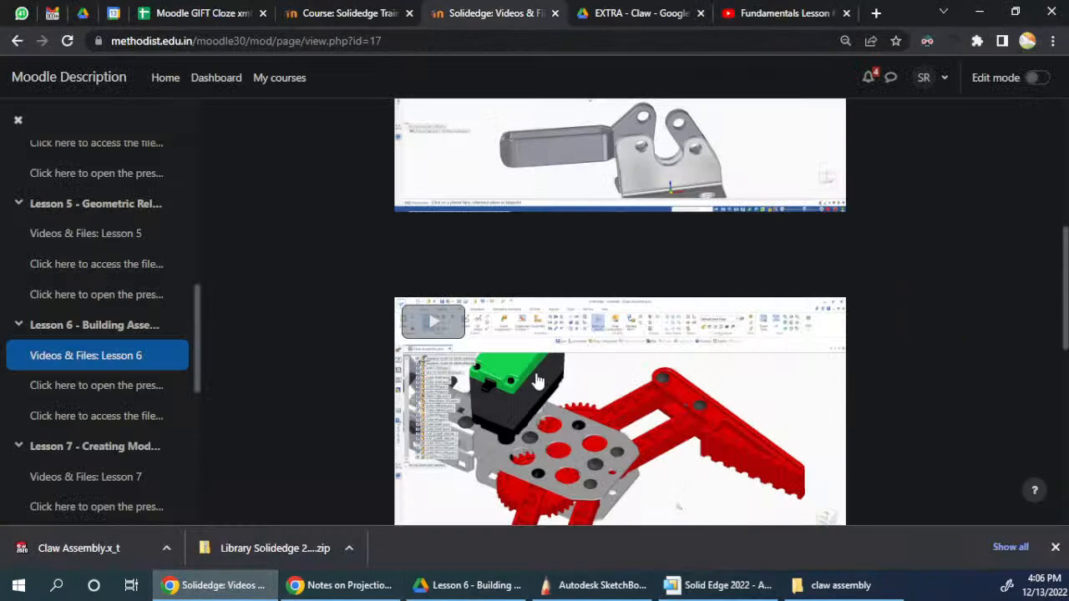
{"action": "left_click", "coordinate": [979, 13]}
- Suppress the ground relationship of the gear linkage Vexplorer-CLAW-36-GEAR-LINKAGE.par:2
{"action": "middle_click_drag", "start_coordinate": [610, 417], "coordinate": [712, 330]}
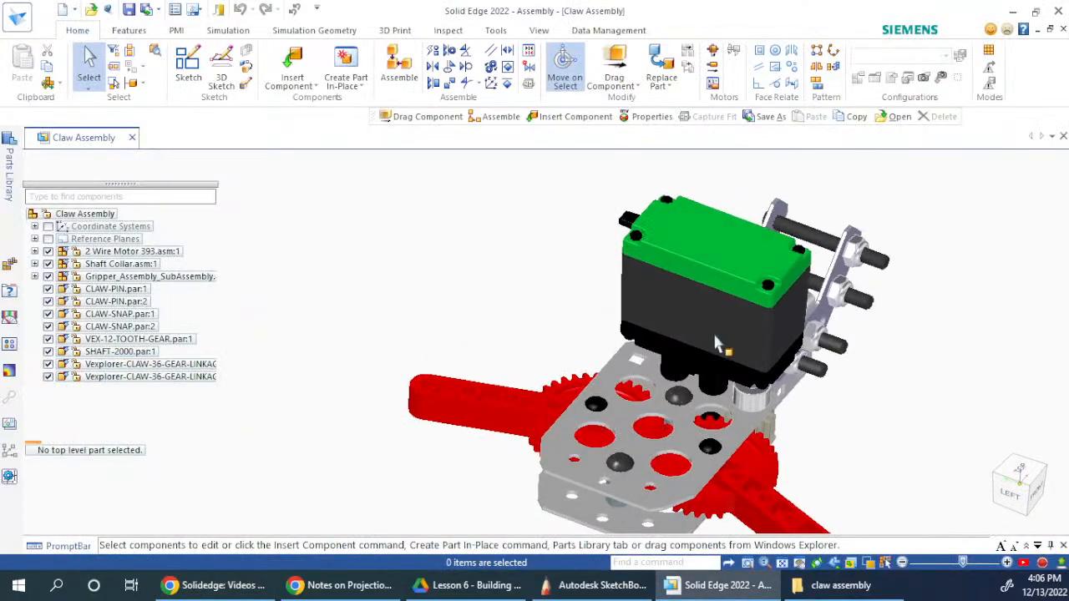
{"action": "left_click", "coordinate": [517, 395]}
{"action": "left_click", "coordinate": [117, 464]}
{"action": "right_click", "coordinate": [115, 464]}
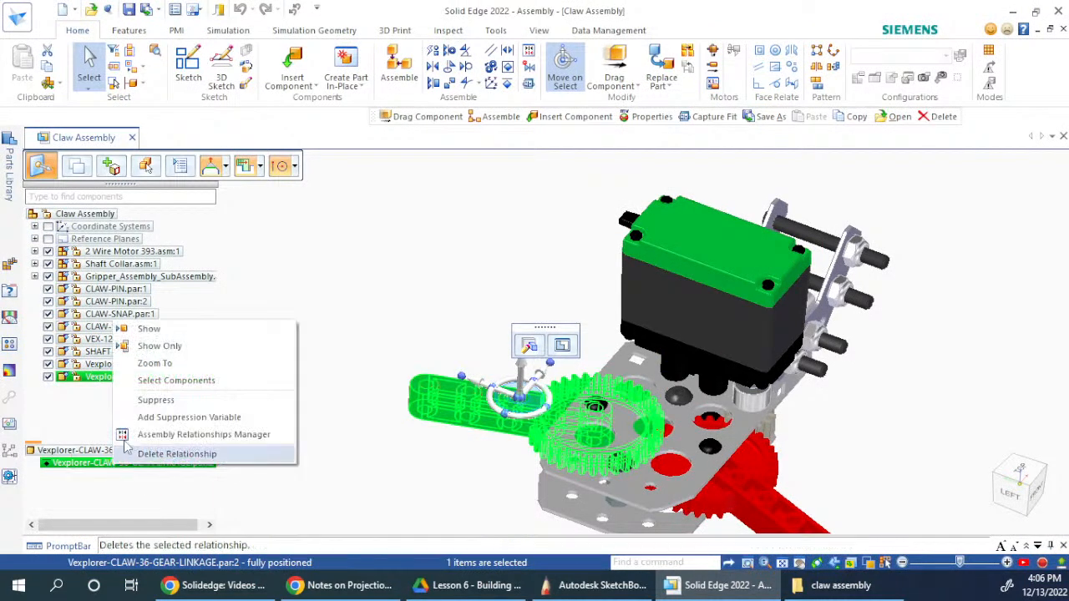
{"action": "left_click", "coordinate": [150, 401]}
{"action": "scroll", "coordinate": [432, 262], "scroll_direction": "down", "scroll_amount": 1}
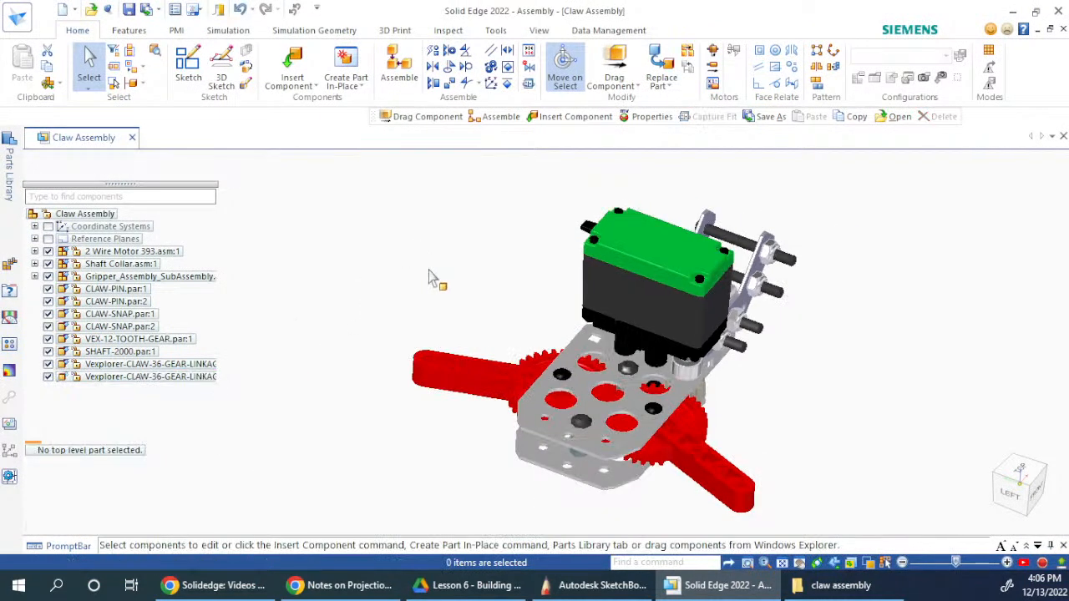
- Suppress the ground relationship of the other gear linkage, Vexplorer-CLAW-36-GEAR-LINKAGE.par:1
{"action": "left_click", "coordinate": [691, 456]}
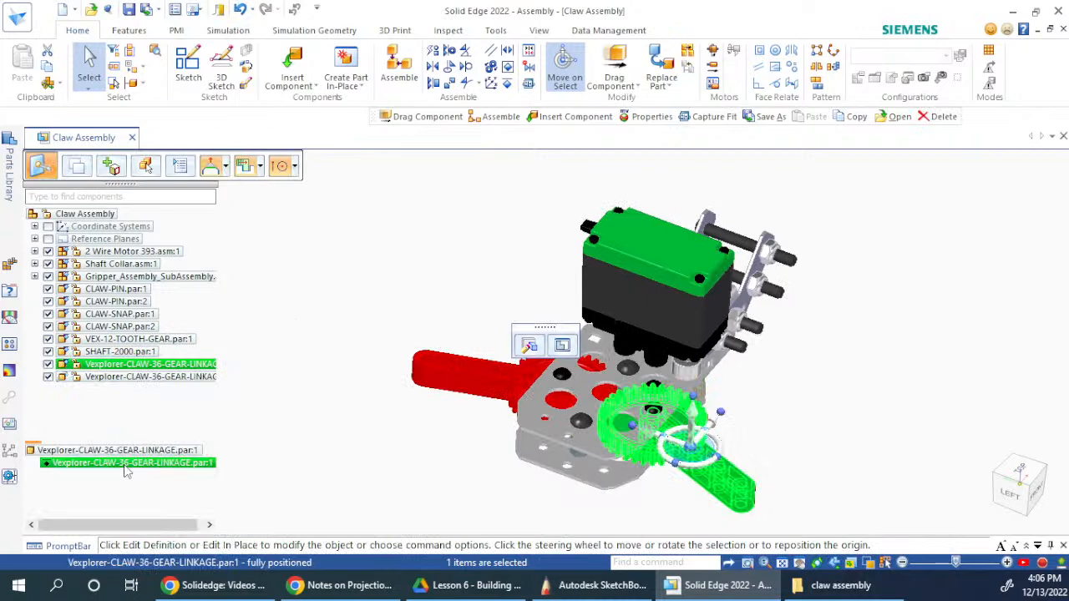
{"action": "right_click", "coordinate": [126, 471]}
{"action": "left_click", "coordinate": [150, 401]}
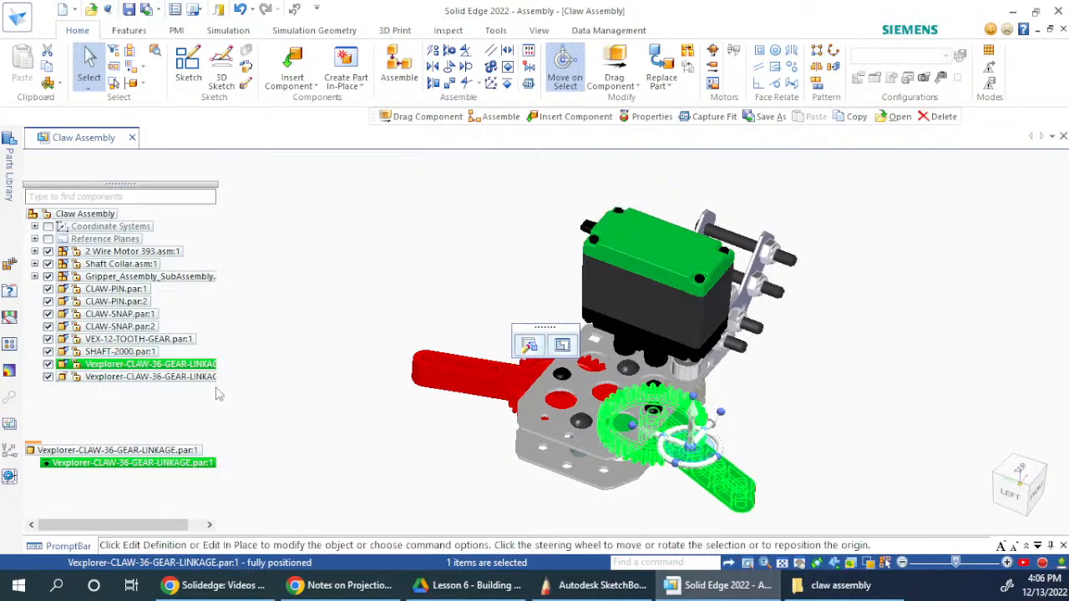
{"action": "left_click", "coordinate": [342, 315]}
- Move the gear linkage Vexplorer-CLAW-36-GEAR-LINKAGE.par:2 out from between the bracket plates to free space beside them
{"action": "middle_click_drag", "start_coordinate": [594, 260], "coordinate": [596, 348]}
{"action": "left_click", "coordinate": [520, 322]}
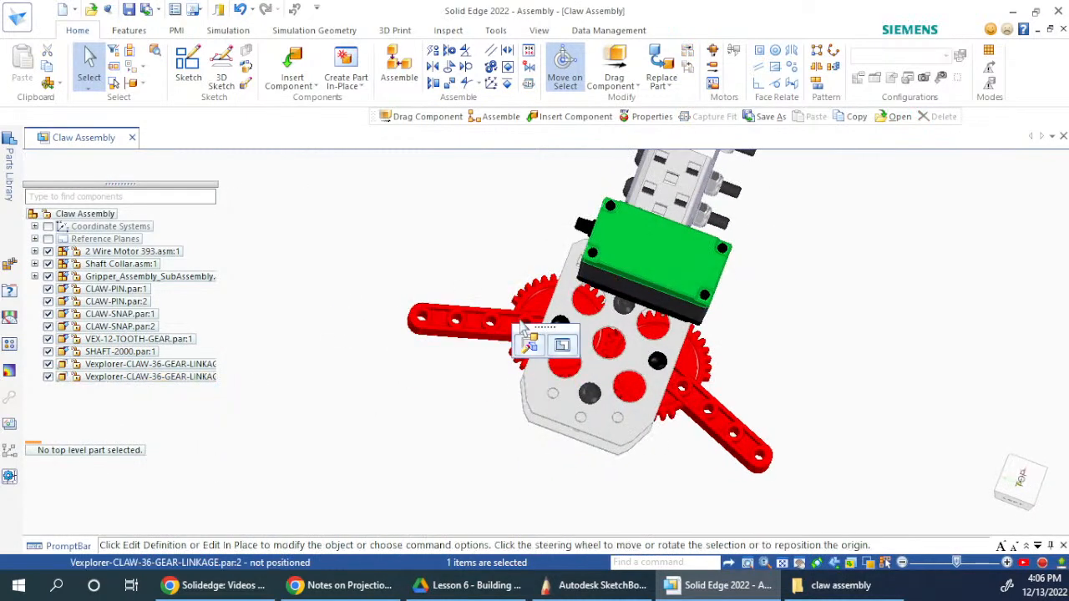
{"action": "left_click_drag", "start_coordinate": [521, 320], "coordinate": [408, 288]}
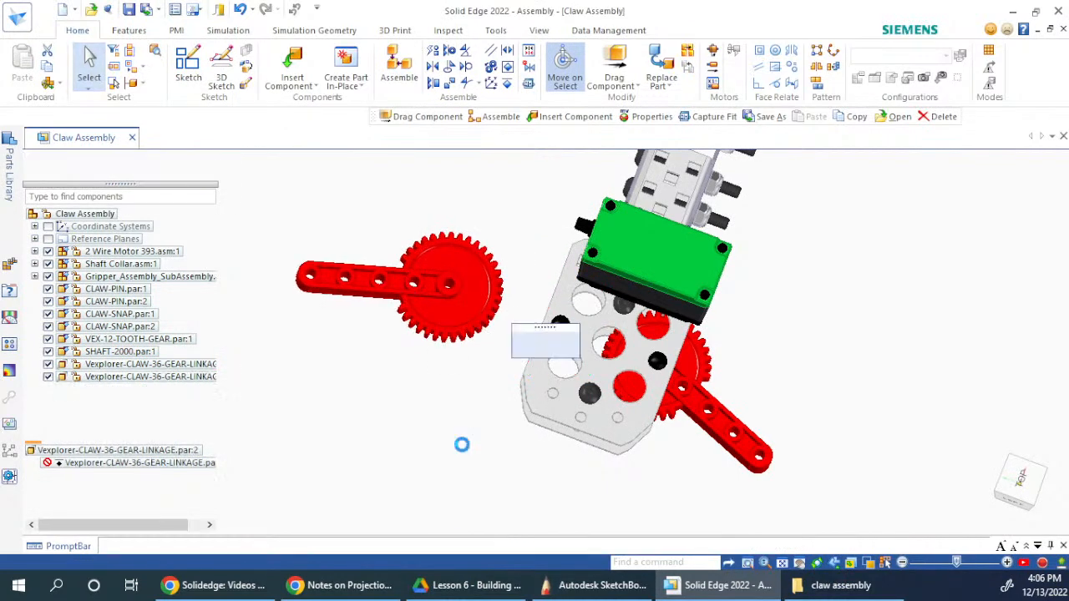
{"action": "left_click", "coordinate": [515, 473]}
- Mate the recessed gear face of Vexplorer-CLAW-36-GEAR-LINKAGE.par:2 to the underside of the gripper's upper plate with a 0.00 mm offset
{"action": "middle_click_drag", "start_coordinate": [516, 473], "coordinate": [596, 440]}
{"action": "middle_click_drag", "start_coordinate": [557, 352], "coordinate": [628, 409]}
{"action": "scroll", "coordinate": [561, 302], "scroll_direction": "up", "scroll_amount": 3}
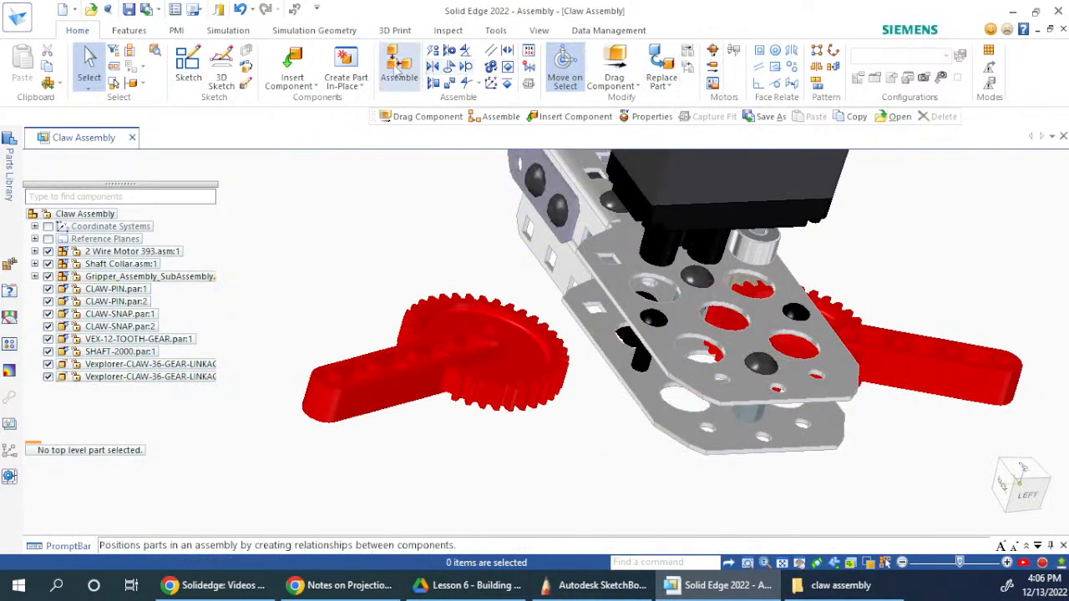
{"action": "left_click", "coordinate": [400, 71]}
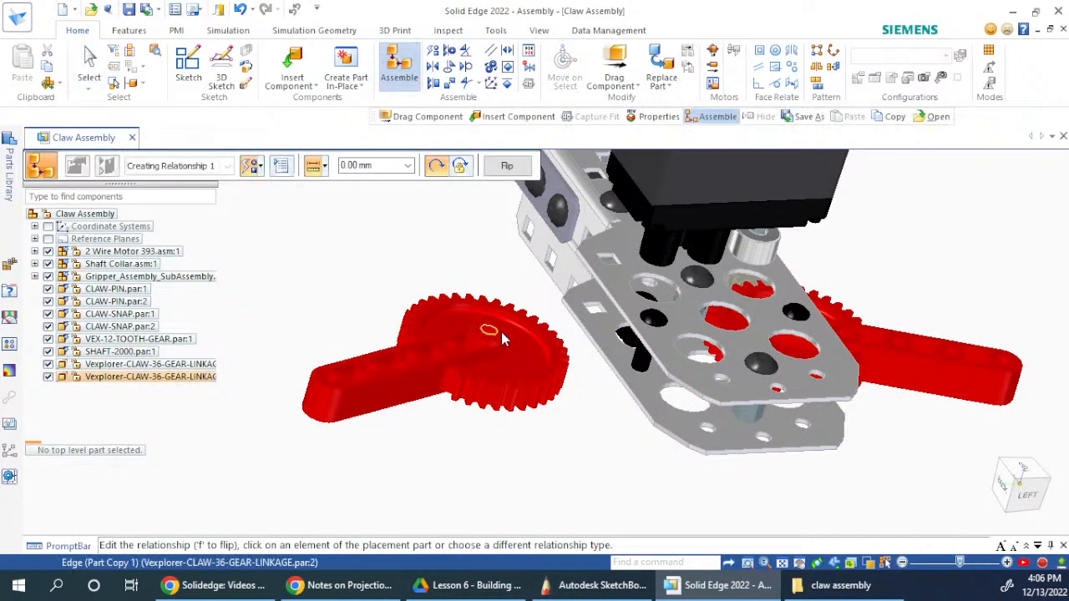
{"action": "scroll", "coordinate": [522, 294], "scroll_direction": "up", "scroll_amount": 2}
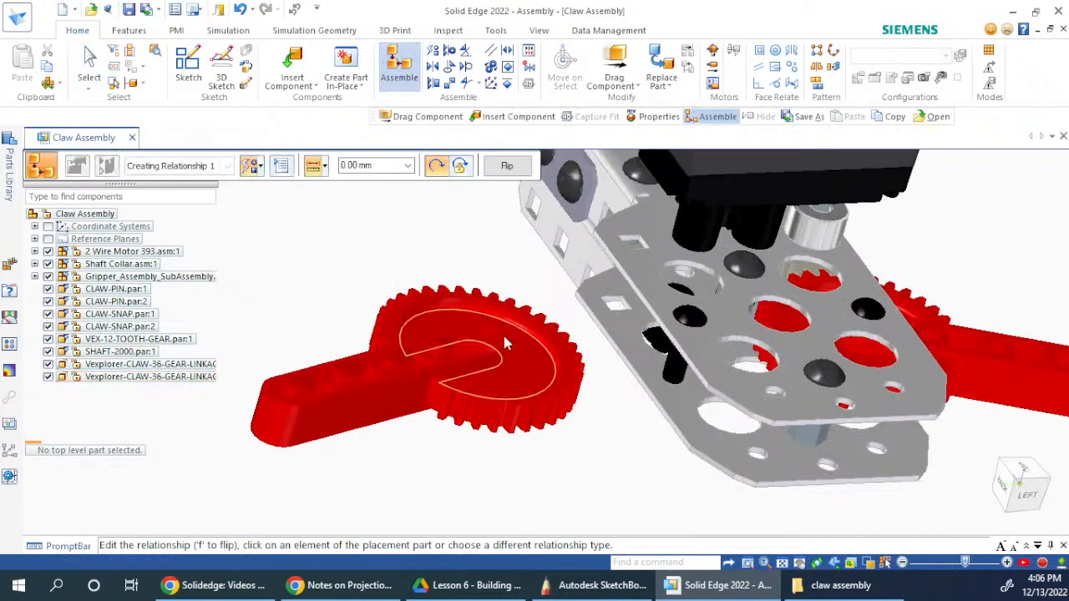
{"action": "left_click", "coordinate": [501, 338]}
{"action": "middle_click_drag", "start_coordinate": [501, 338], "coordinate": [507, 438]}
{"action": "middle_click_drag", "start_coordinate": [616, 418], "coordinate": [701, 380]}
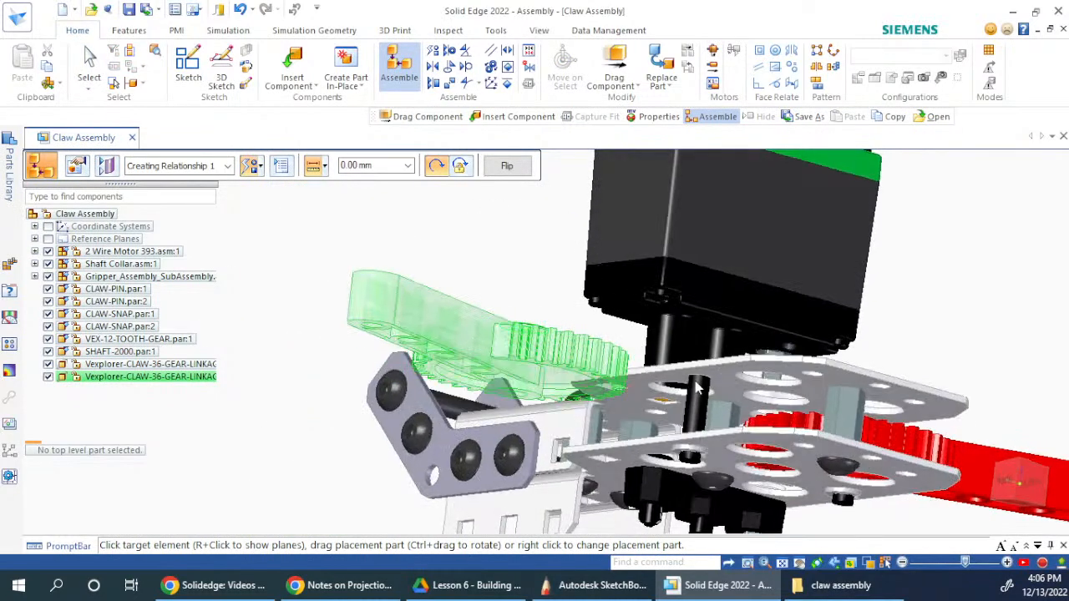
{"action": "left_click", "coordinate": [714, 372]}
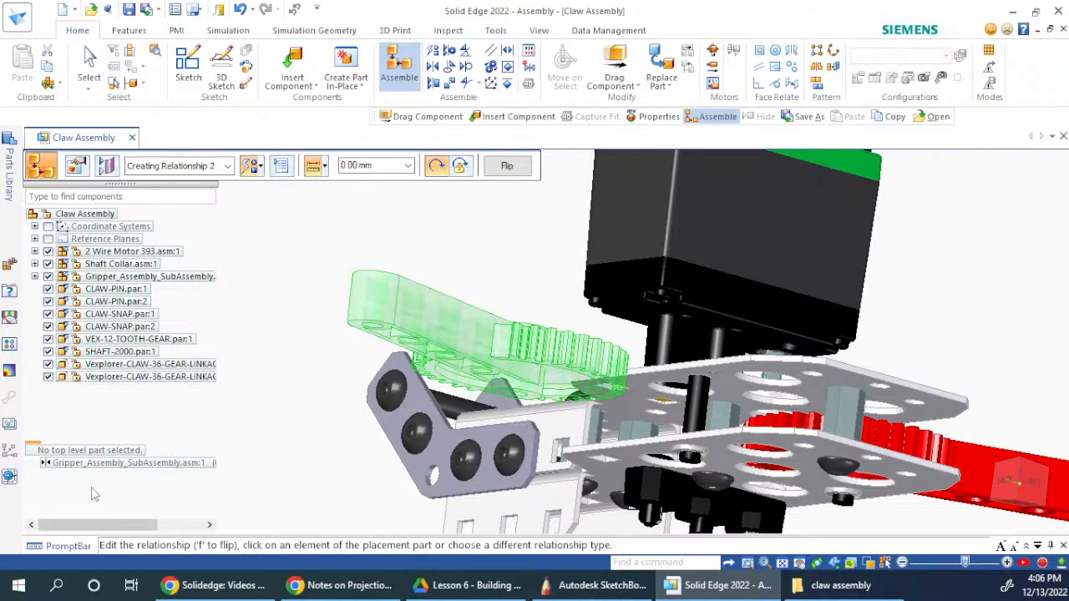
- Align the gear hub hole of Vexplorer-CLAW-36-GEAR-LINKAGE.par:2 axially with CLAW-PIN.par:1, leaving rotation unlocked, and end the Assemble command
{"action": "scroll", "coordinate": [465, 251], "scroll_direction": "down", "scroll_amount": 4}
{"action": "middle_click_drag", "start_coordinate": [535, 255], "coordinate": [534, 367]}
{"action": "scroll", "coordinate": [533, 367], "scroll_direction": "up", "scroll_amount": 3}
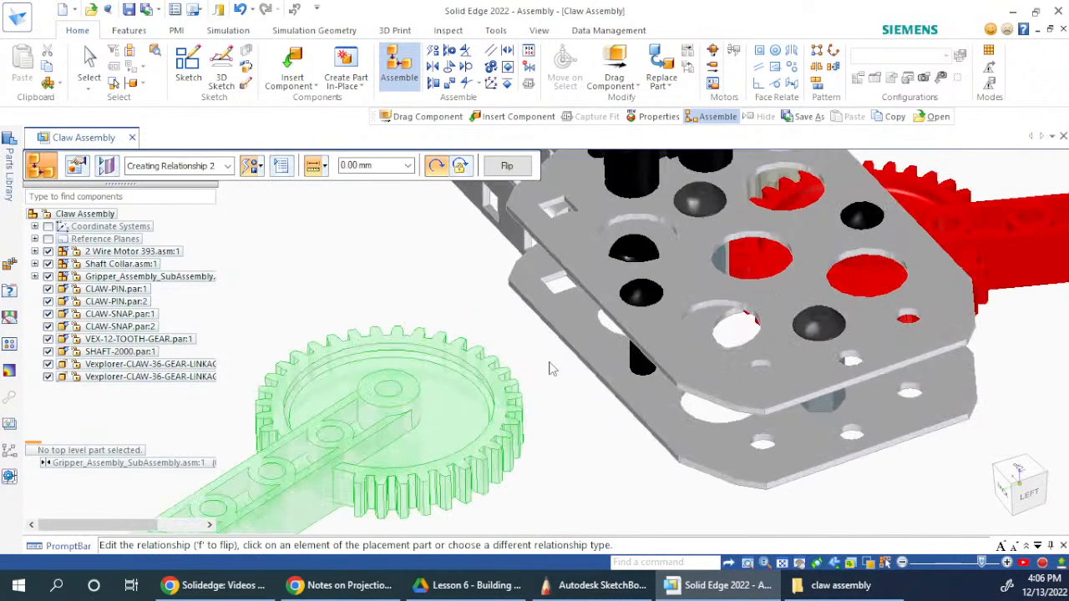
{"action": "left_click", "coordinate": [387, 393]}
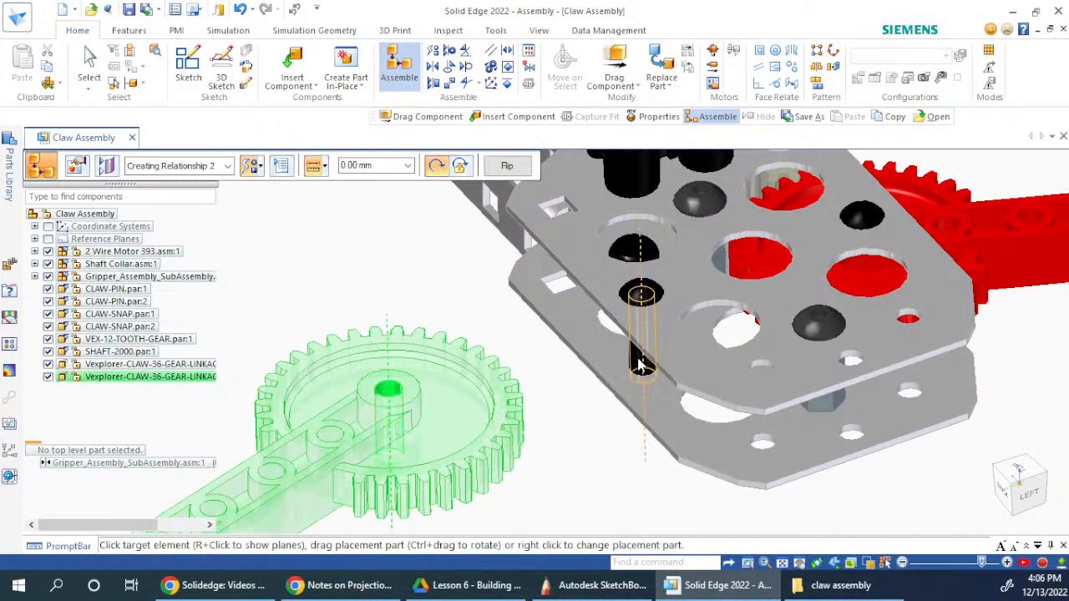
{"action": "left_click", "coordinate": [637, 358]}
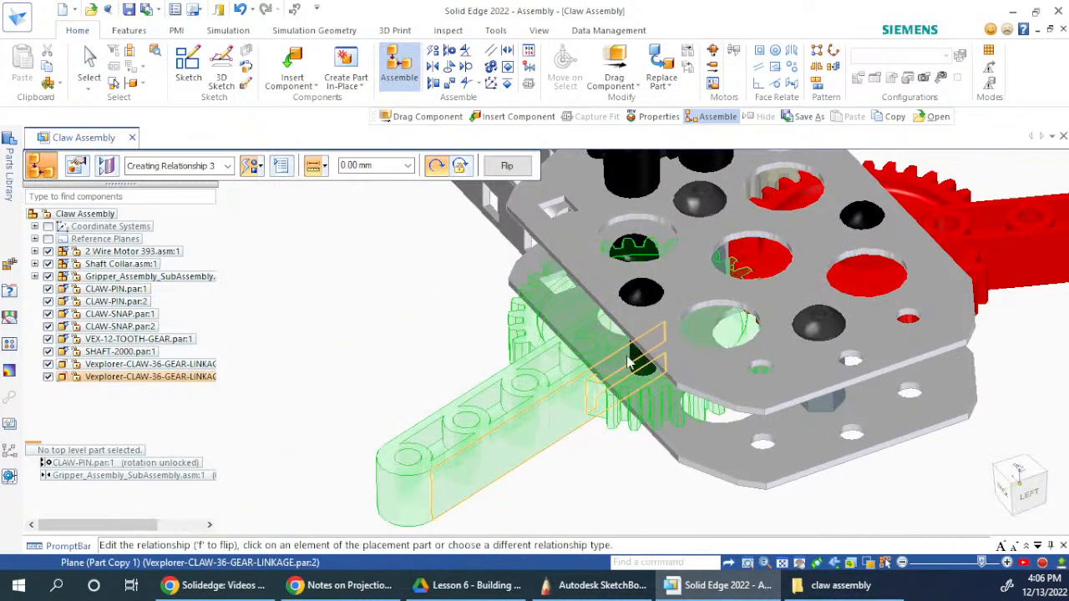
{"action": "key", "text": "Escape"}
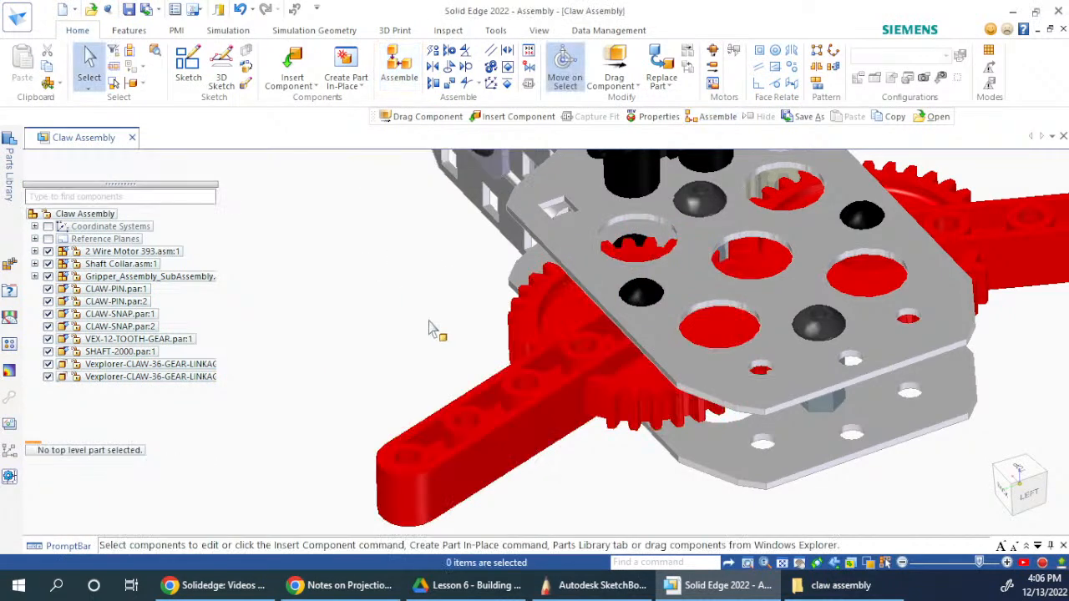
- Review the relationships of the repositioned linkage Vexplorer-CLAW-36-GEAR-LINKAGE.par:2, including its axial alignment with CLAW-PIN.par:1
{"action": "middle_click_drag", "start_coordinate": [428, 322], "coordinate": [353, 428]}
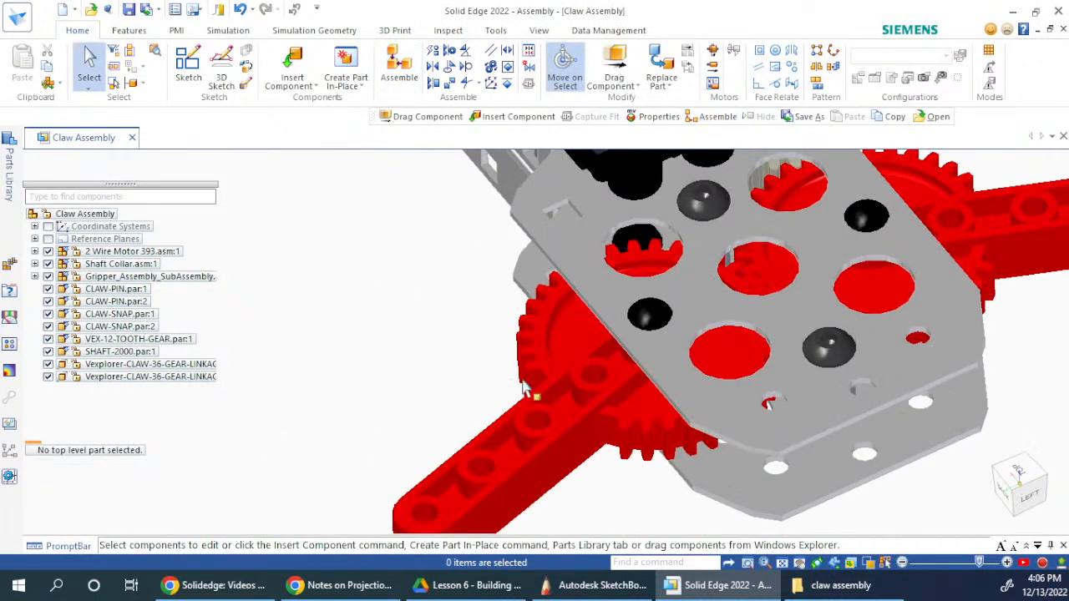
{"action": "left_click", "coordinate": [491, 387]}
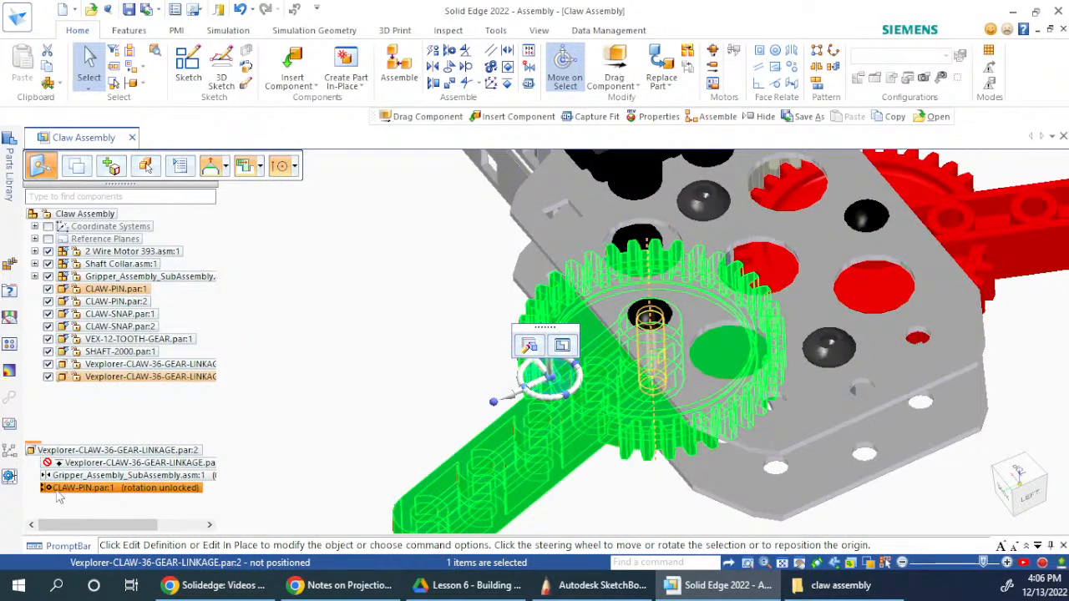
{"action": "left_click", "coordinate": [57, 491]}
{"action": "left_click", "coordinate": [434, 356]}
{"action": "scroll", "coordinate": [409, 354], "scroll_direction": "down", "scroll_amount": 4}
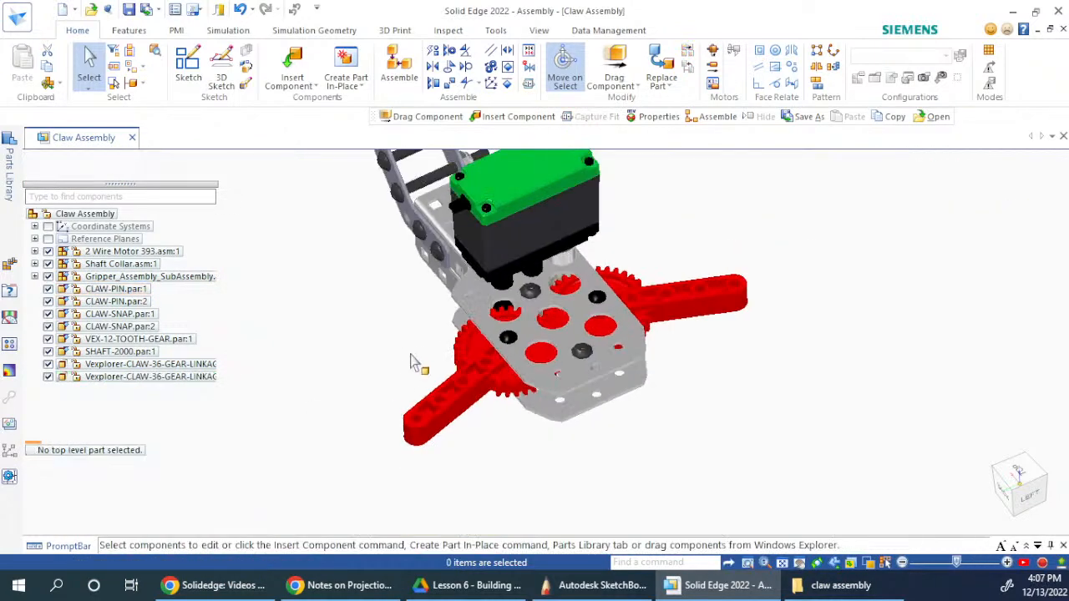
- Move the gear linkage Vexplorer-CLAW-36-GEAR-LINKAGE.par:1 out from between the bracket plates to free space beside them
{"action": "scroll", "coordinate": [681, 261], "scroll_direction": "up", "scroll_amount": 5}
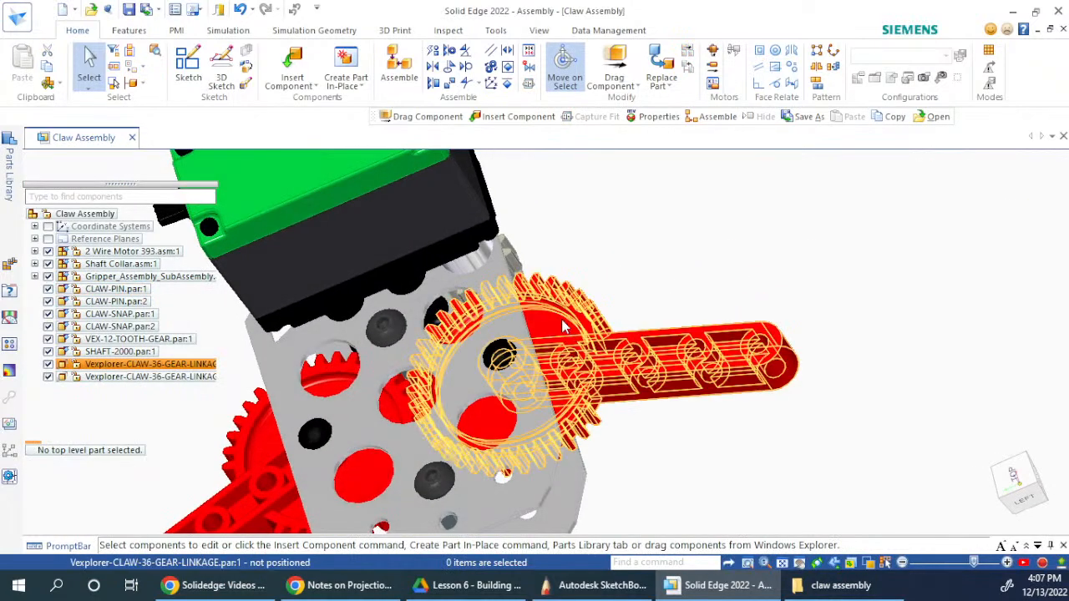
{"action": "left_click", "coordinate": [564, 322]}
{"action": "left_click", "coordinate": [643, 267]}
{"action": "left_click", "coordinate": [549, 329]}
{"action": "left_click", "coordinate": [543, 318]}
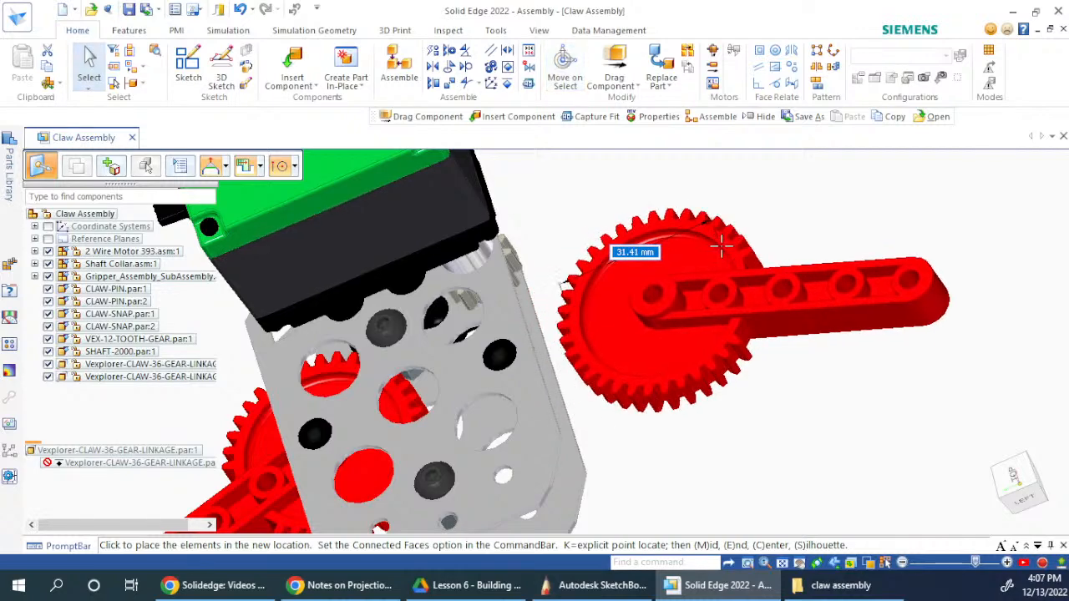
{"action": "left_click", "coordinate": [725, 254]}
{"action": "left_click", "coordinate": [789, 405]}
- Mate the recessed gear face of Vexplorer-CLAW-36-GEAR-LINKAGE.par:1 to the gripper's upper plate with a 0.00 mm offset
{"action": "middle_click_drag", "start_coordinate": [735, 425], "coordinate": [576, 417]}
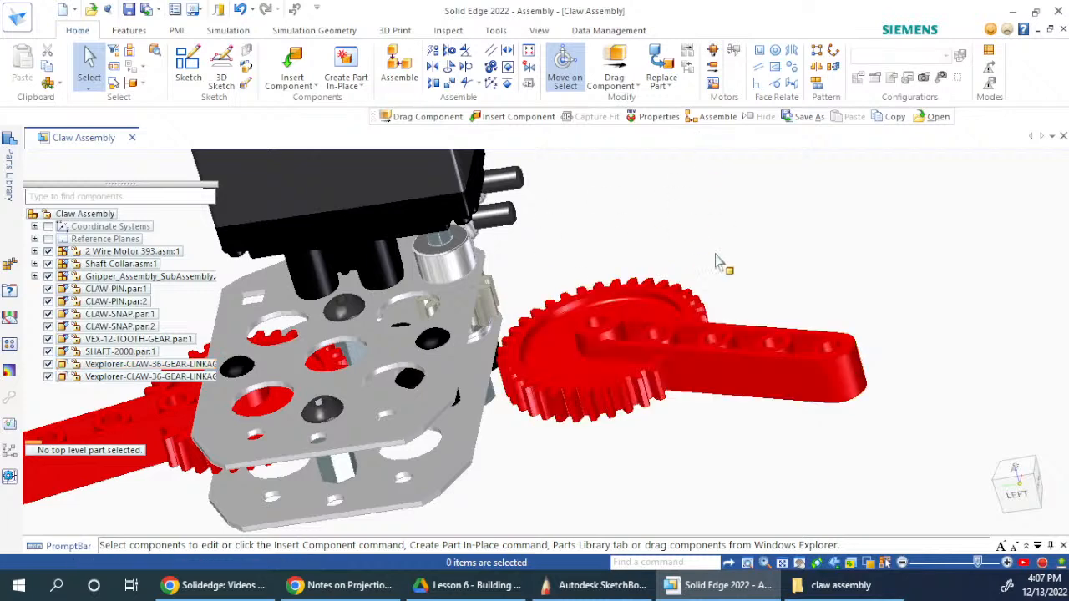
{"action": "left_click", "coordinate": [578, 337]}
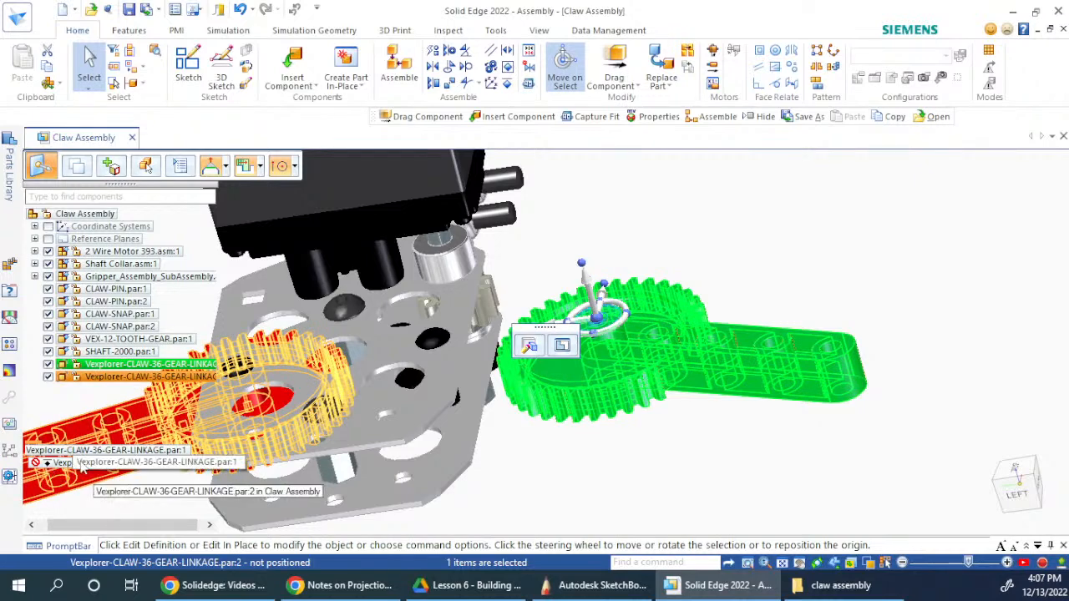
{"action": "key", "text": "Escape"}
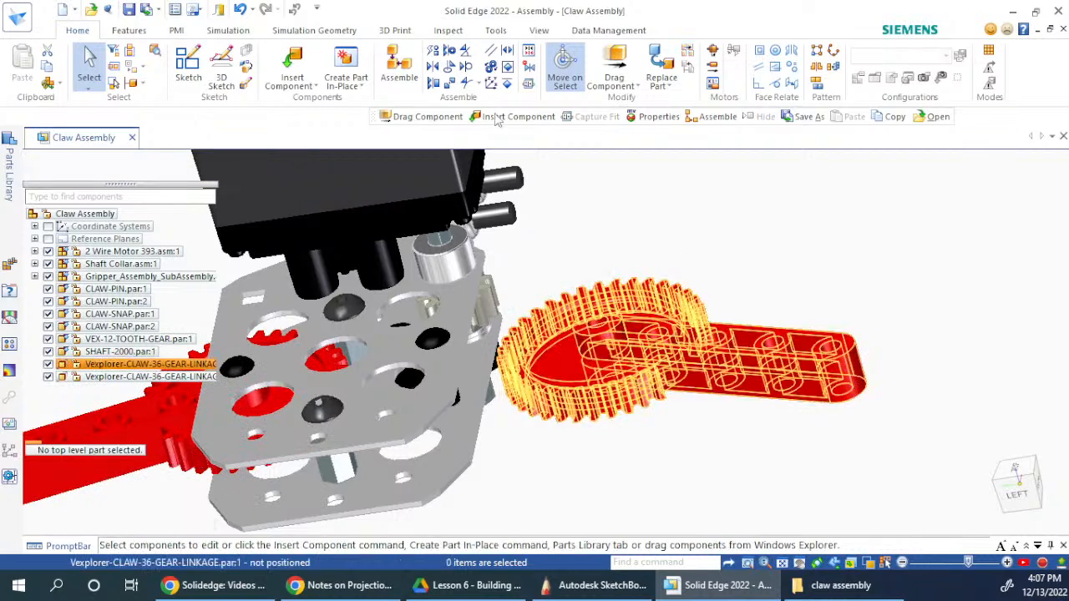
{"action": "left_click", "coordinate": [399, 66]}
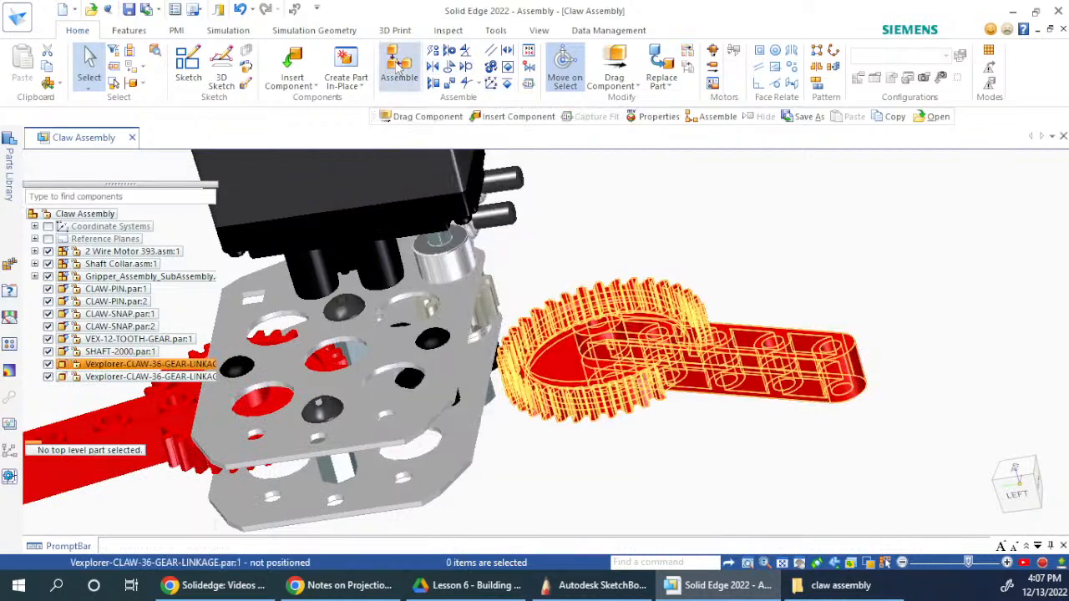
{"action": "left_click", "coordinate": [613, 327]}
{"action": "middle_click_drag", "start_coordinate": [418, 391], "coordinate": [340, 227]}
{"action": "left_click", "coordinate": [340, 227]}
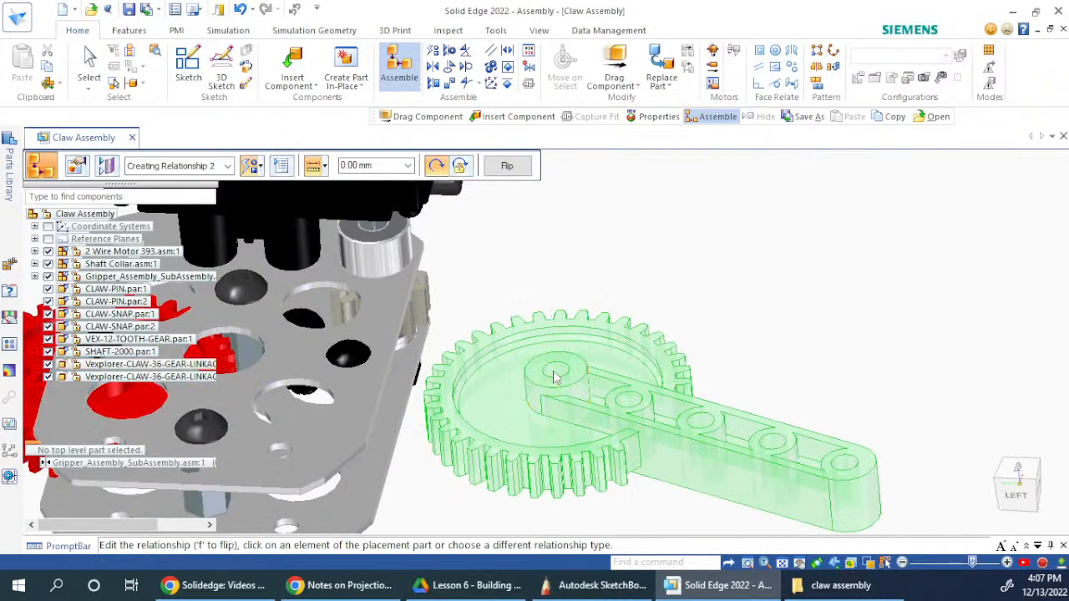
- Align the gear hub hole of Vexplorer-CLAW-36-GEAR-LINKAGE.par:1 axially with CLAW-PIN.par:2, leaving rotation unlocked, and end the Assemble command
{"action": "left_click", "coordinate": [555, 374]}
{"action": "middle_click_drag", "start_coordinate": [405, 369], "coordinate": [359, 357]}
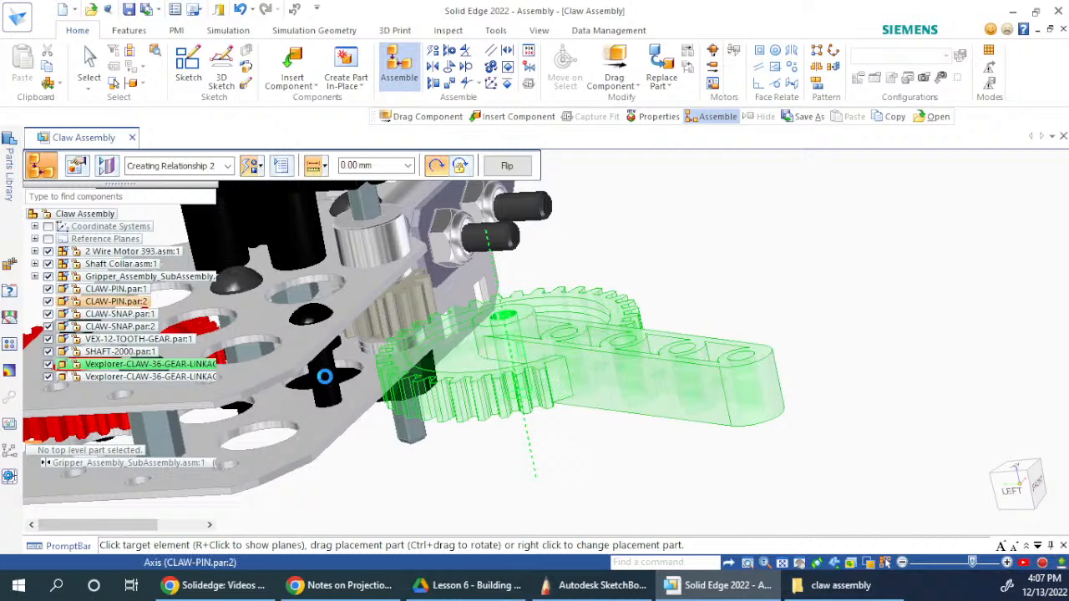
{"action": "left_click", "coordinate": [324, 376]}
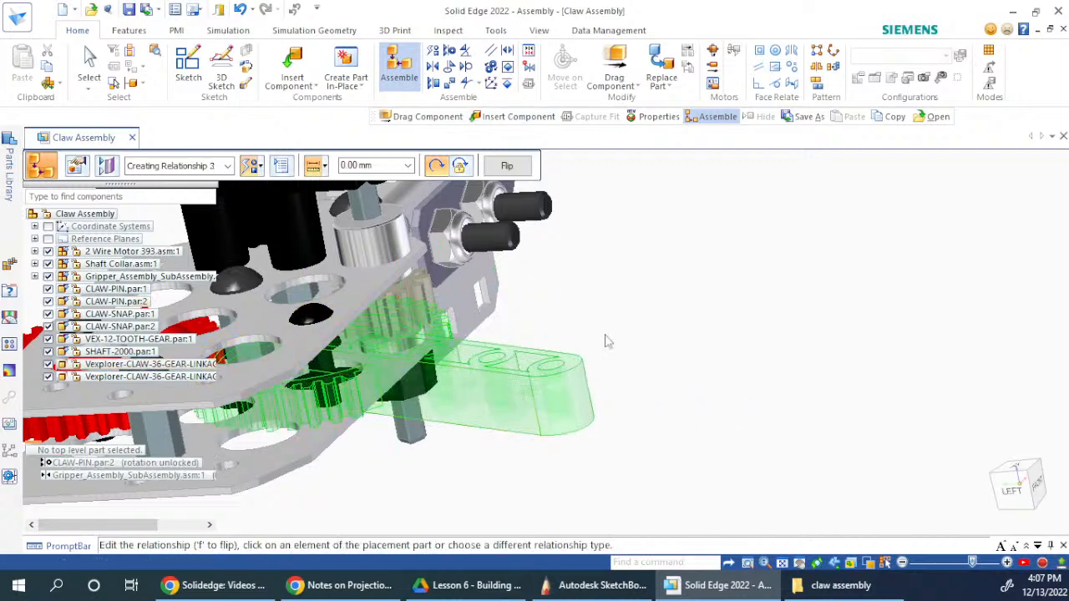
{"action": "key", "text": "Escape"}
{"action": "key", "text": "Escape"}
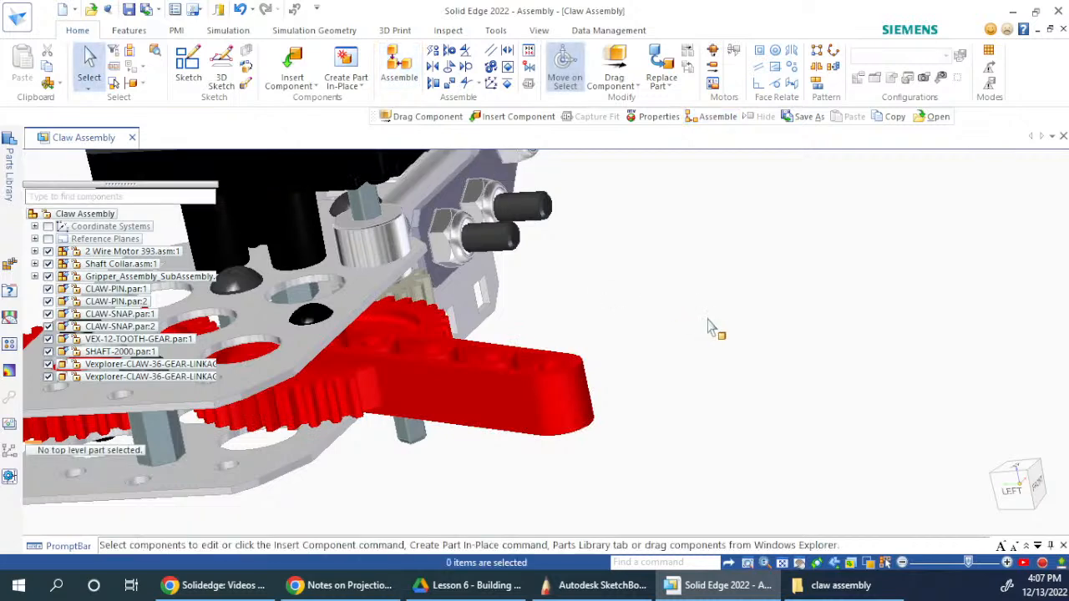
- Examine both reassembled gear linkages from several angles and check the relationships of Vexplorer-CLAW-36-GEAR-LINKAGE.par:2, including its suppressed ground relationship
{"action": "scroll", "coordinate": [707, 319], "scroll_direction": "down", "scroll_amount": 4}
{"action": "middle_click_drag", "start_coordinate": [667, 301], "coordinate": [651, 378]}
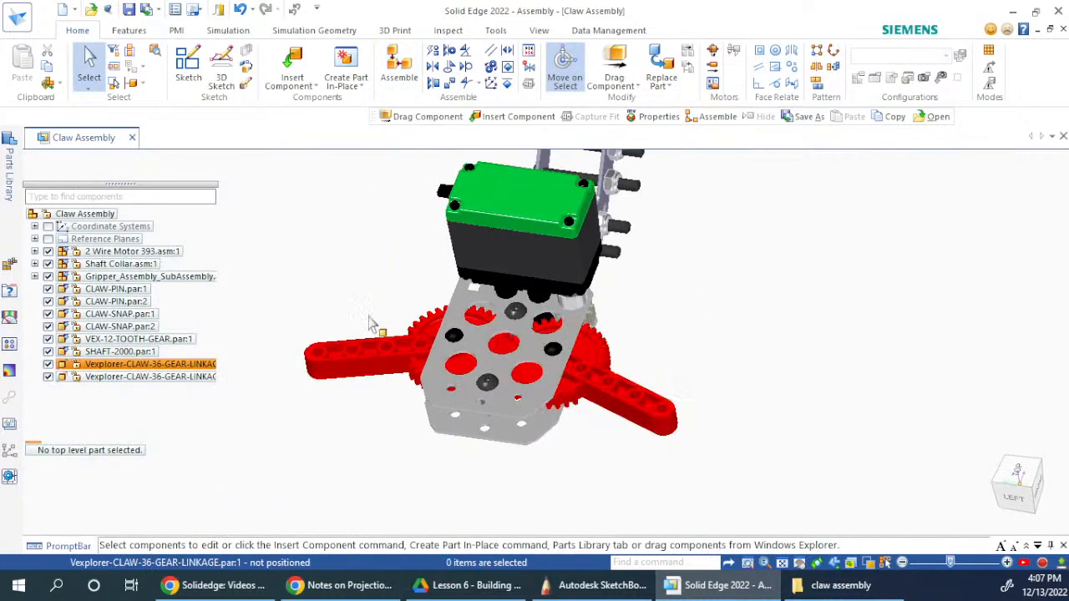
{"action": "scroll", "coordinate": [433, 324], "scroll_direction": "up", "scroll_amount": 3}
{"action": "middle_click_drag", "start_coordinate": [578, 337], "coordinate": [448, 342]}
{"action": "left_click", "coordinate": [353, 349]}
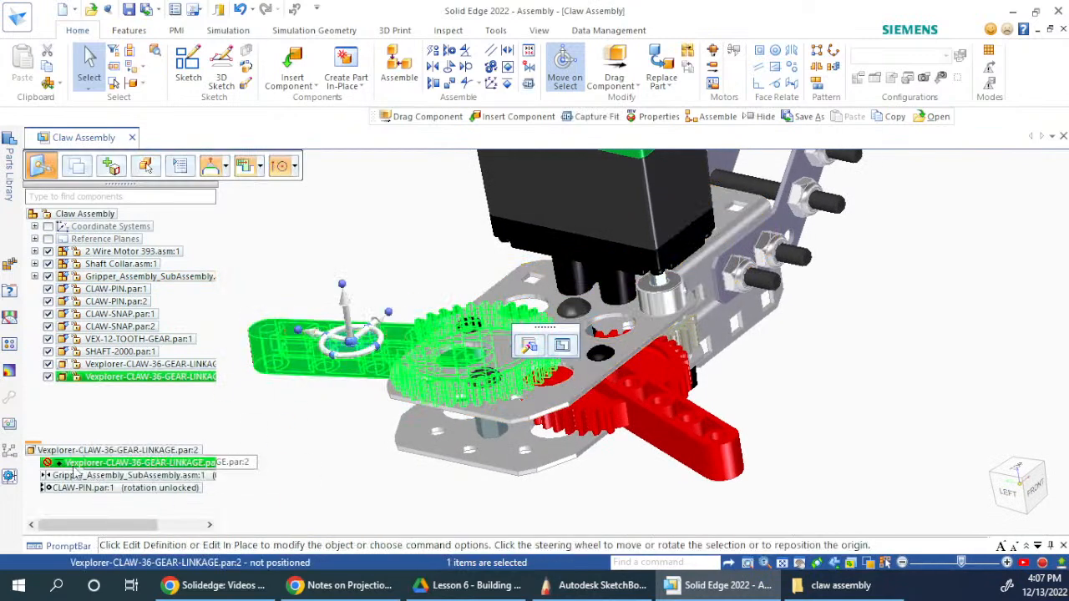
{"action": "right_click", "coordinate": [71, 468]}
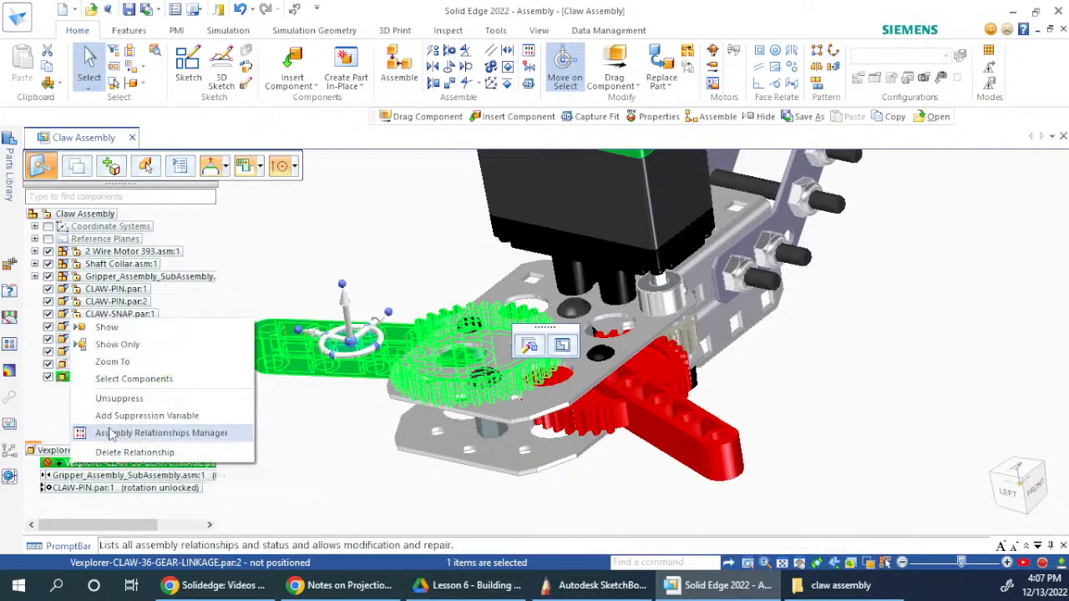
{"action": "left_click", "coordinate": [322, 426]}
{"action": "scroll", "coordinate": [364, 402], "scroll_direction": "down", "scroll_amount": 3}
{"action": "left_click", "coordinate": [339, 442]}
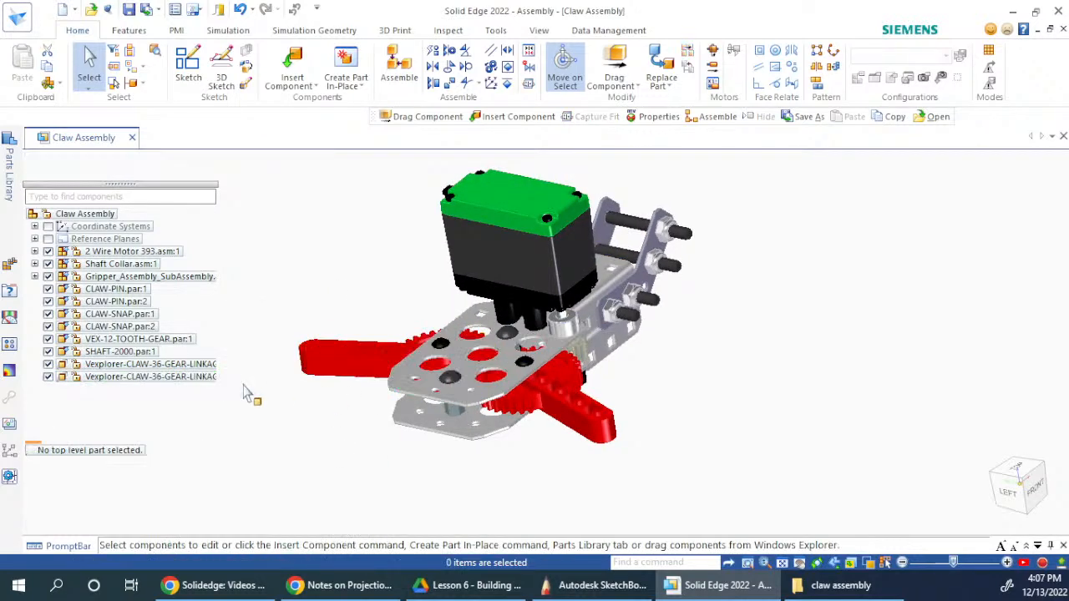
{"action": "middle_click_drag", "start_coordinate": [426, 454], "coordinate": [385, 409]}
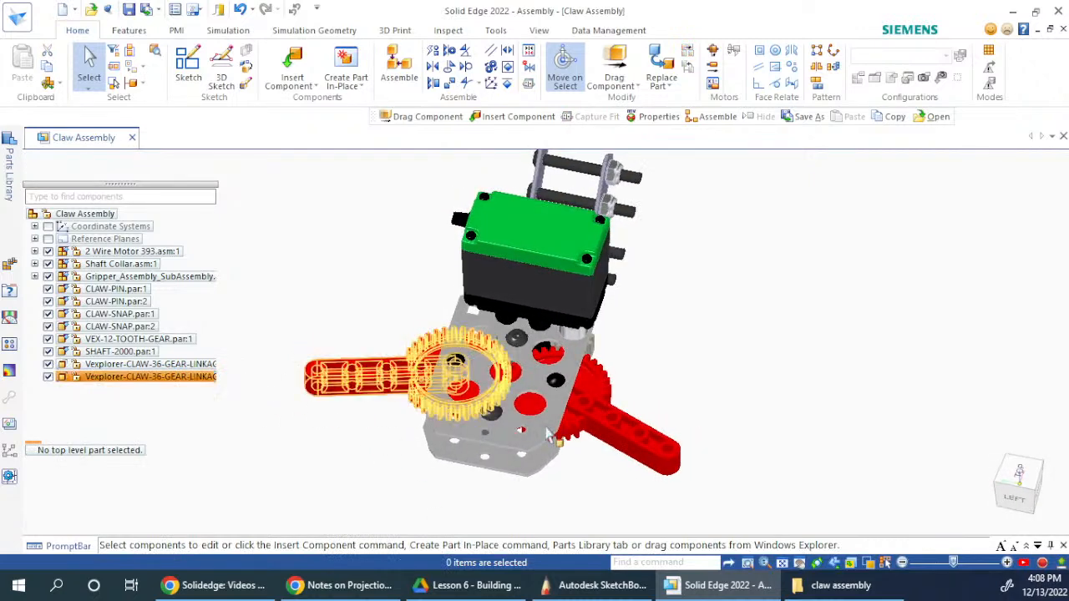
- Unsuppress the ground relationships of Vexplorer-CLAW-36-GEAR-LINKAGE.par:2 and Vexplorer-CLAW-36-GEAR-LINKAGE.par:1
{"action": "left_click", "coordinate": [376, 394]}
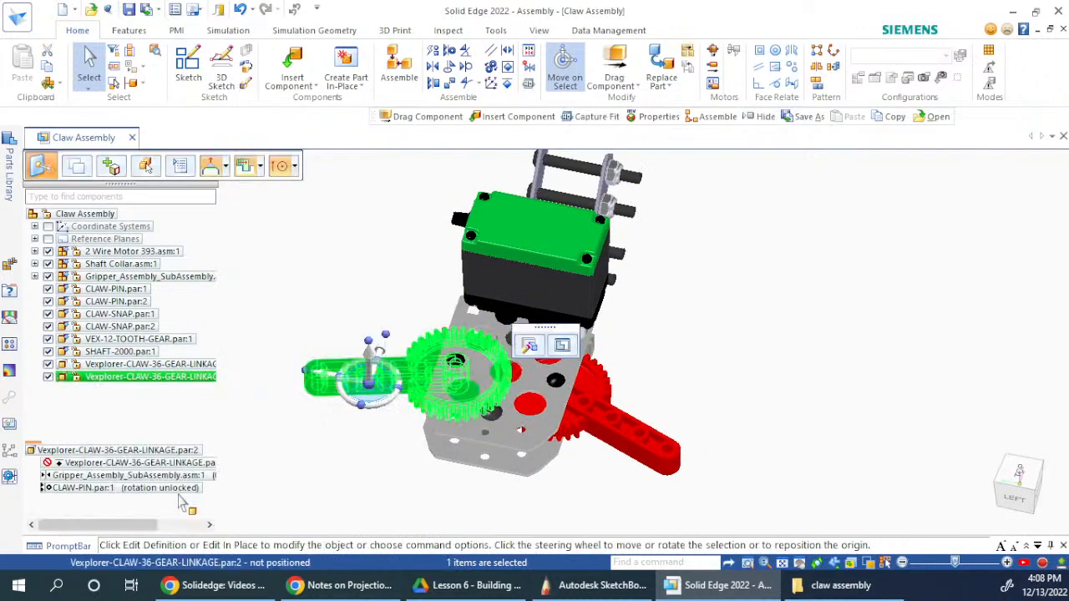
{"action": "right_click", "coordinate": [69, 465]}
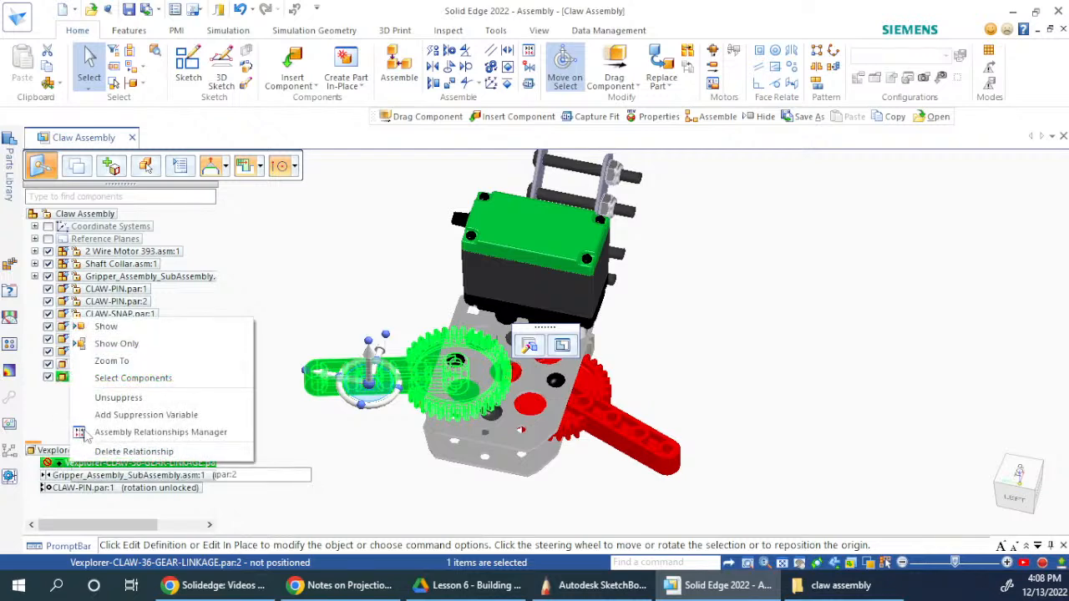
{"action": "left_click", "coordinate": [100, 399]}
{"action": "left_click", "coordinate": [299, 454]}
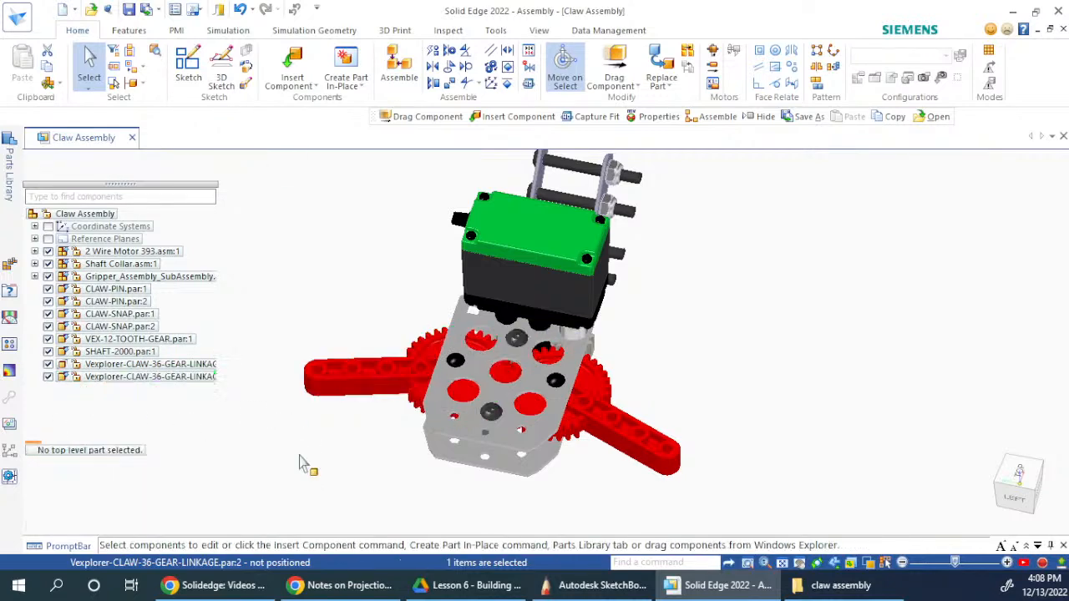
{"action": "left_click", "coordinate": [614, 431]}
{"action": "right_click", "coordinate": [93, 465]}
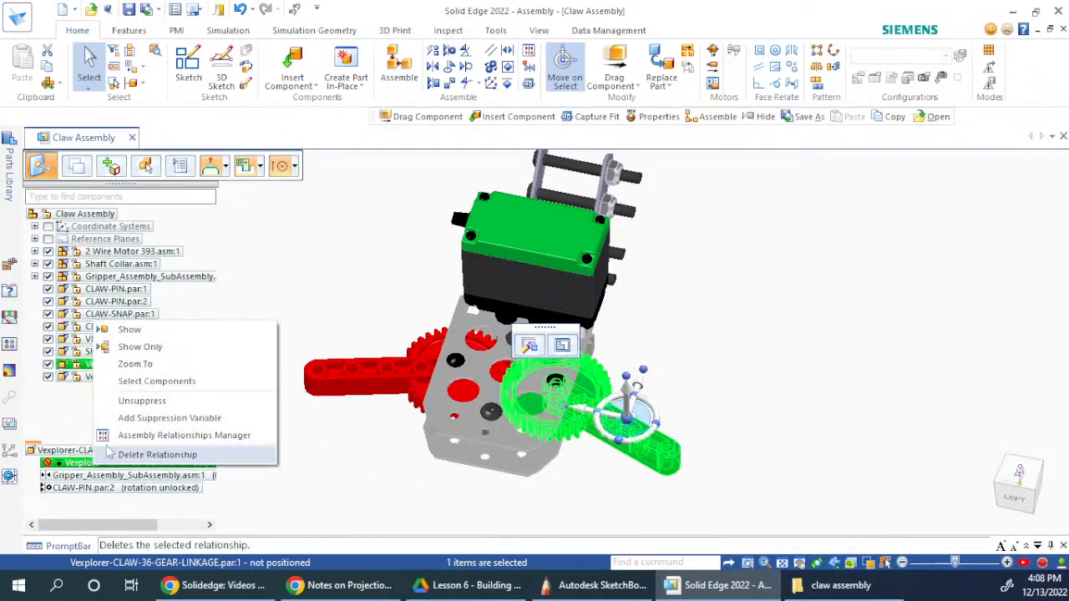
{"action": "left_click", "coordinate": [138, 399]}
{"action": "left_click", "coordinate": [595, 501]}
- Suppress the ground relationship of the small gear VEX-12-TOOTH-GEAR.par:1 beneath the shaft collar
{"action": "scroll", "coordinate": [542, 373], "scroll_direction": "down", "scroll_amount": 2}
{"action": "middle_click_drag", "start_coordinate": [584, 428], "coordinate": [465, 372]}
{"action": "scroll", "coordinate": [562, 361], "scroll_direction": "up", "scroll_amount": 3}
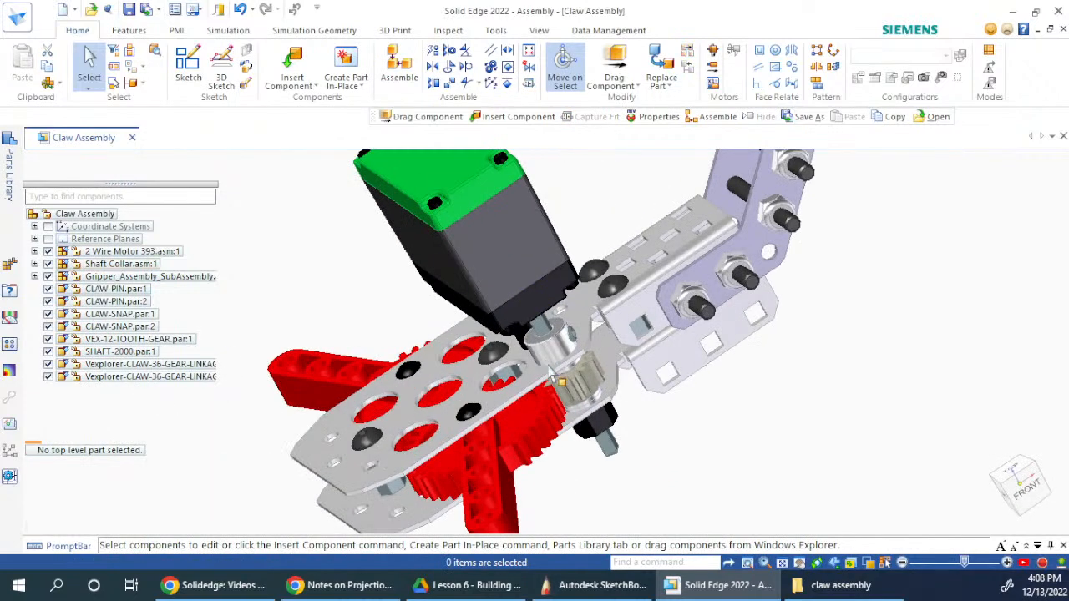
{"action": "left_click", "coordinate": [576, 376]}
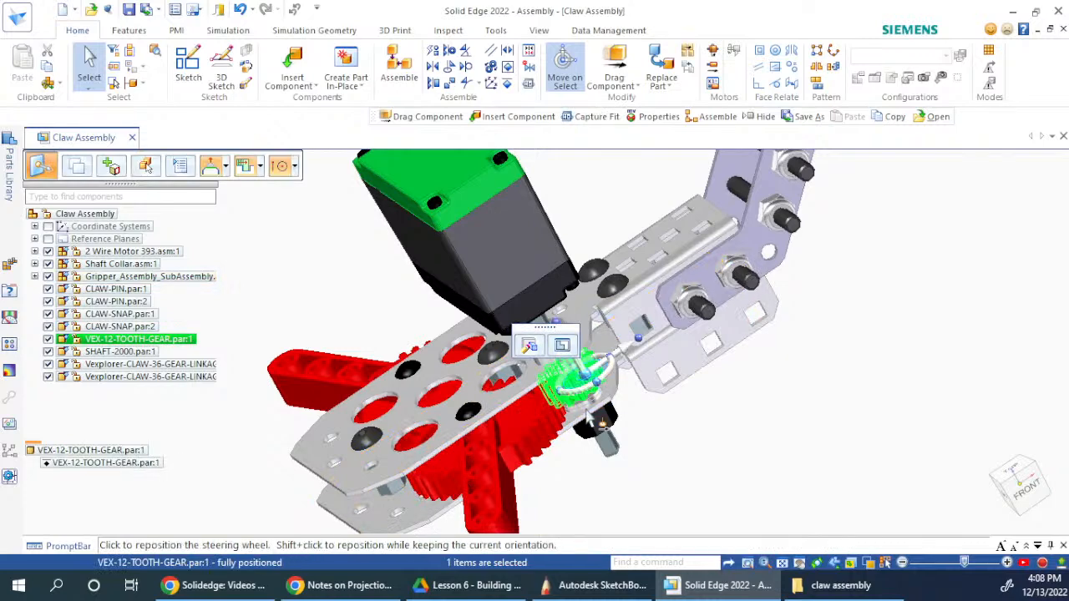
{"action": "scroll", "coordinate": [555, 378], "scroll_direction": "up", "scroll_amount": 2}
{"action": "middle_click_drag", "start_coordinate": [614, 405], "coordinate": [665, 411]}
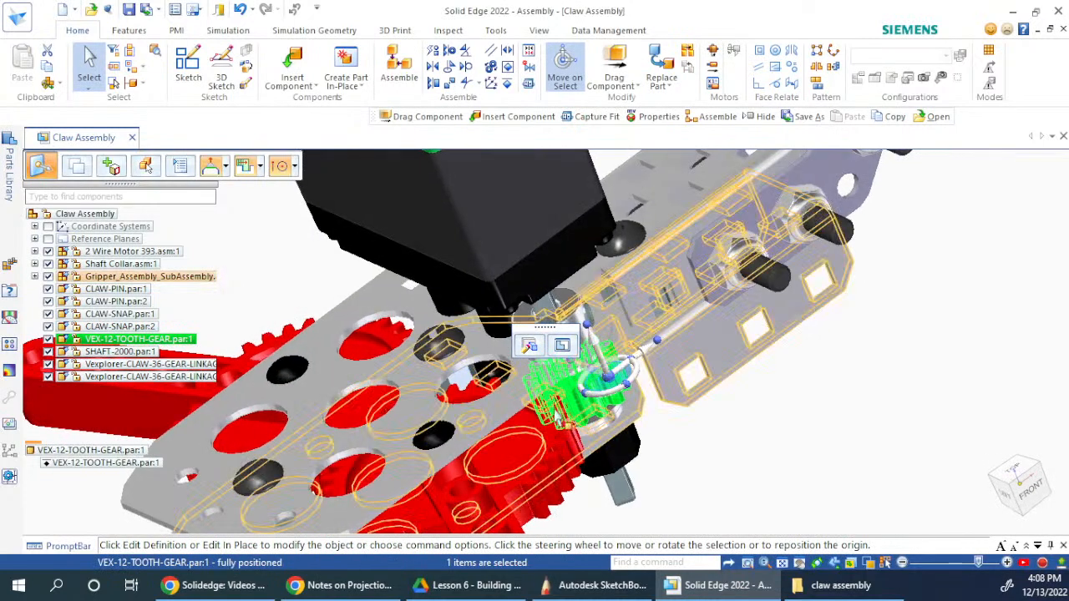
{"action": "right_click", "coordinate": [86, 469]}
{"action": "left_click", "coordinate": [146, 382]}
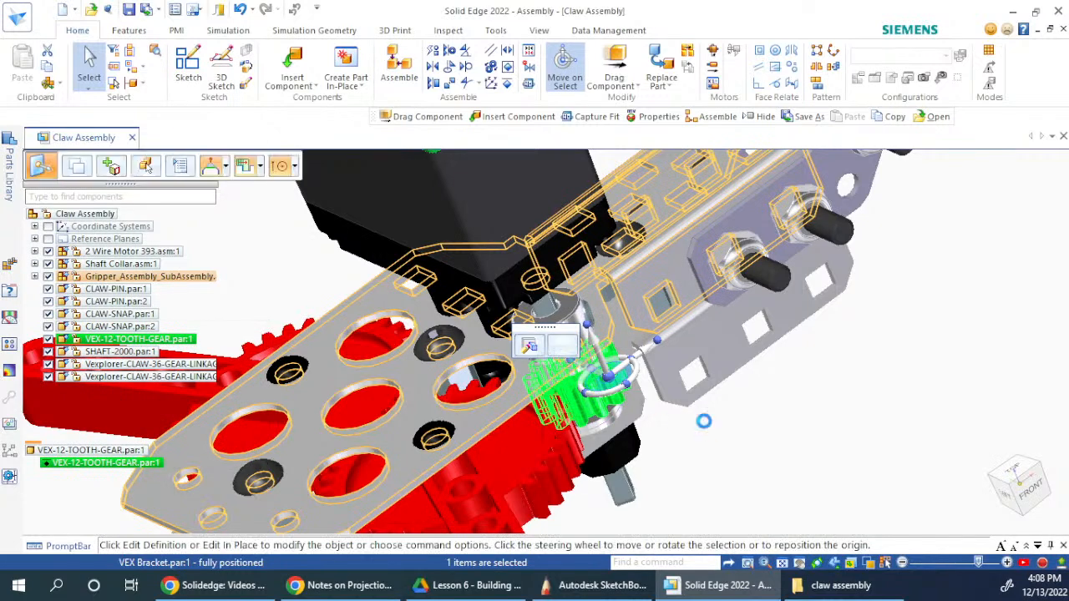
{"action": "key", "text": "Escape"}
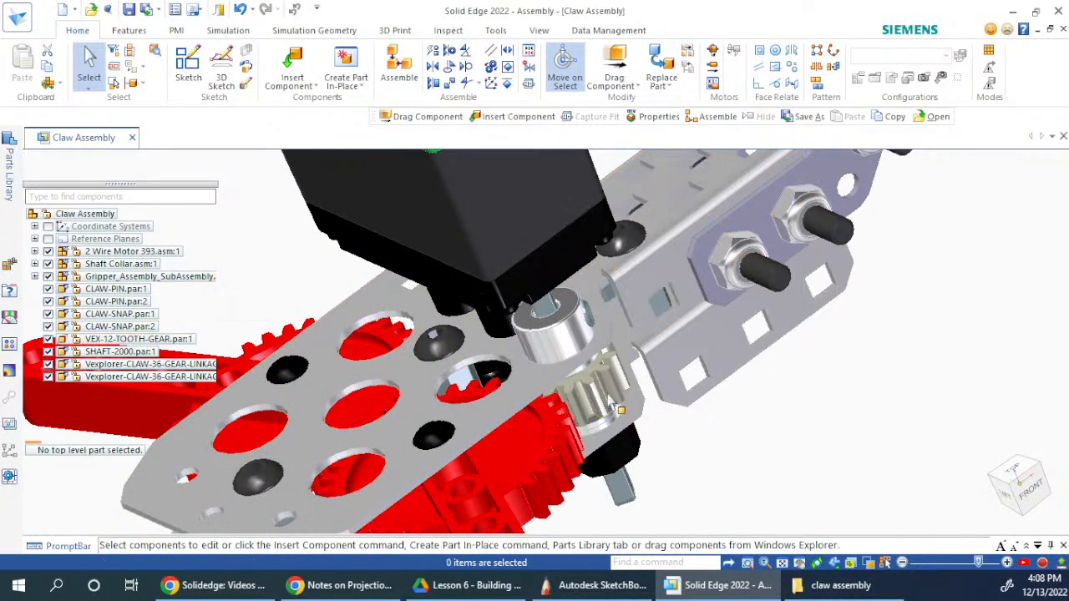
- Move VEX-12-TOOTH-GEAR.par:1 off its shaft to free space beside the gripper and deselect it
{"action": "left_click", "coordinate": [610, 397]}
{"action": "left_click", "coordinate": [641, 362]}
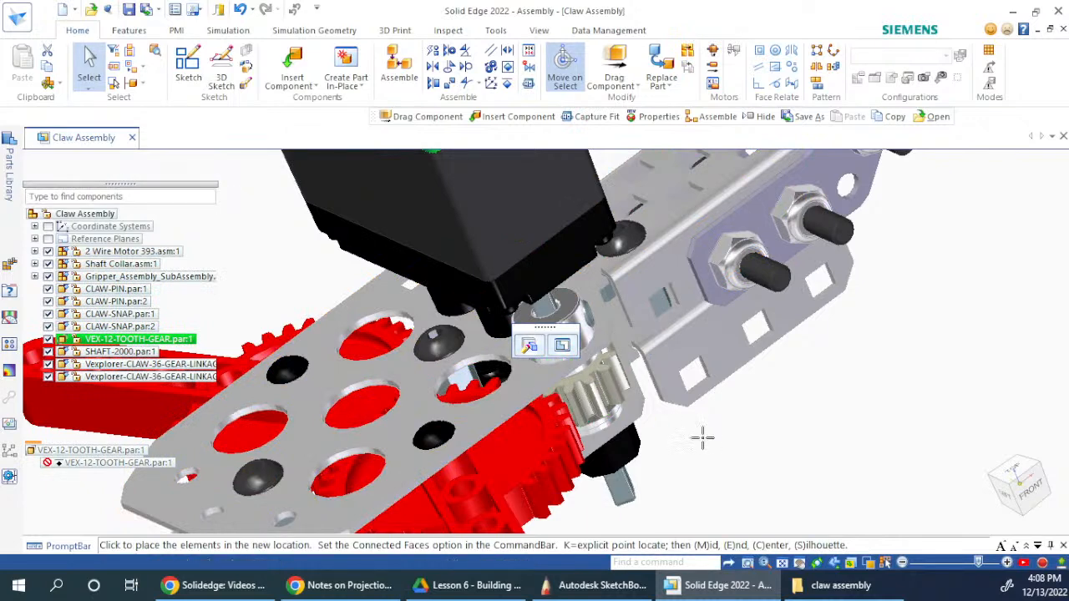
{"action": "left_click", "coordinate": [848, 444]}
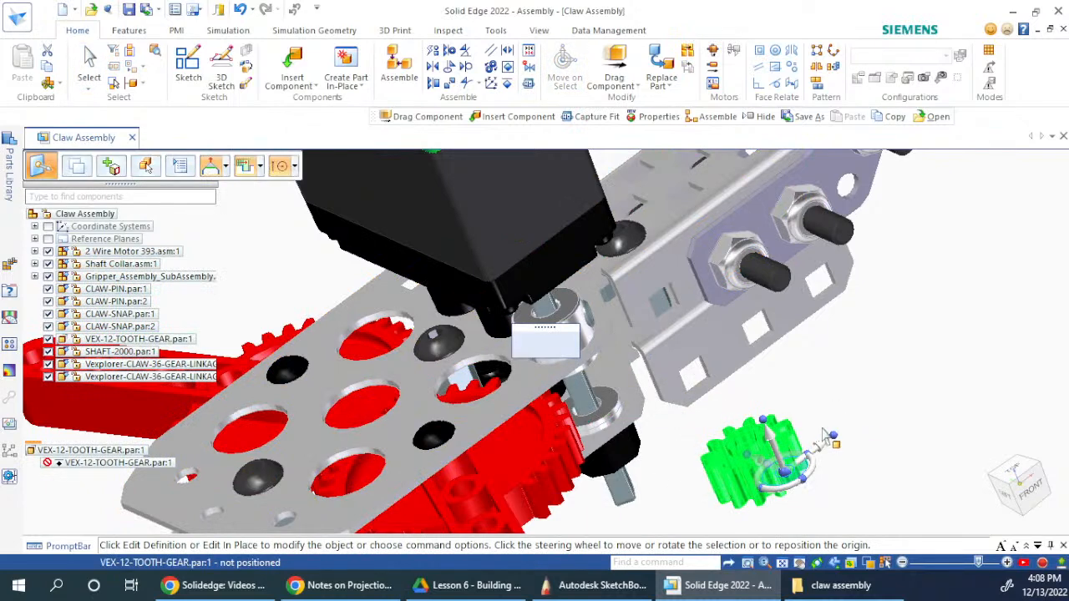
{"action": "key", "text": "Escape"}
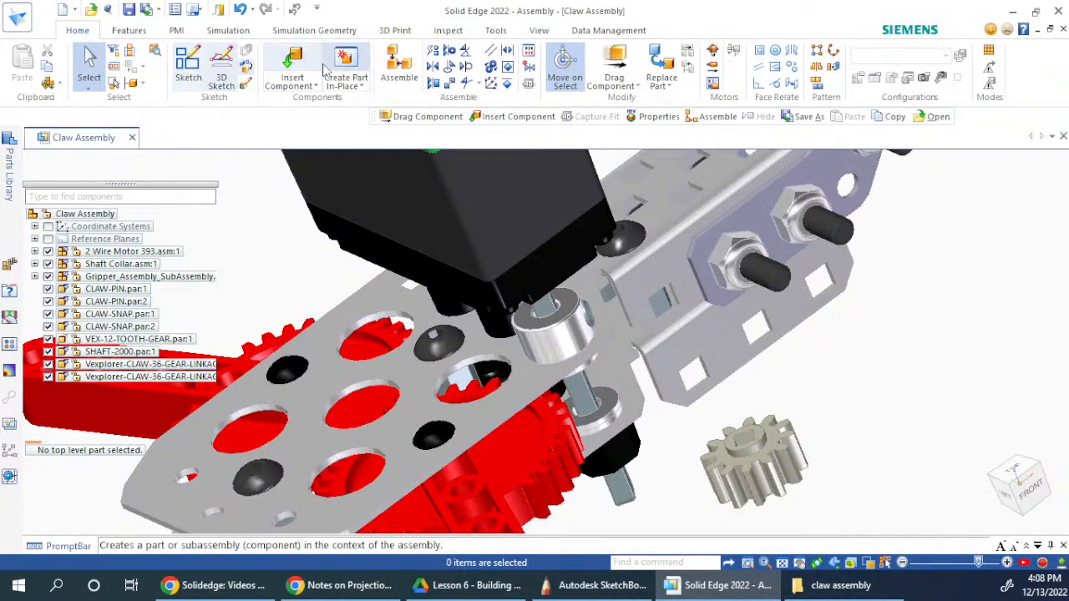
- Start the Assemble command and mate the upper face of VEX-12-TOOTH-GEAR.par:1 to the gripper subassembly with a 0.00 mm offset
{"action": "left_click", "coordinate": [399, 65]}
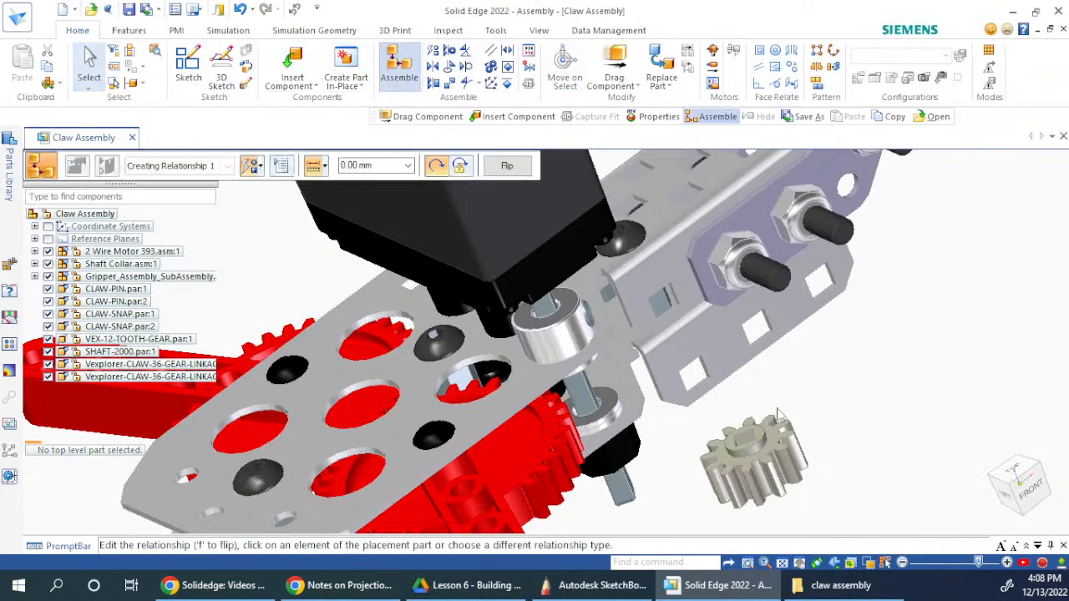
{"action": "scroll", "coordinate": [762, 440], "scroll_direction": "up", "scroll_amount": 1}
{"action": "left_click", "coordinate": [762, 440]}
{"action": "middle_click_drag", "start_coordinate": [637, 424], "coordinate": [561, 305]}
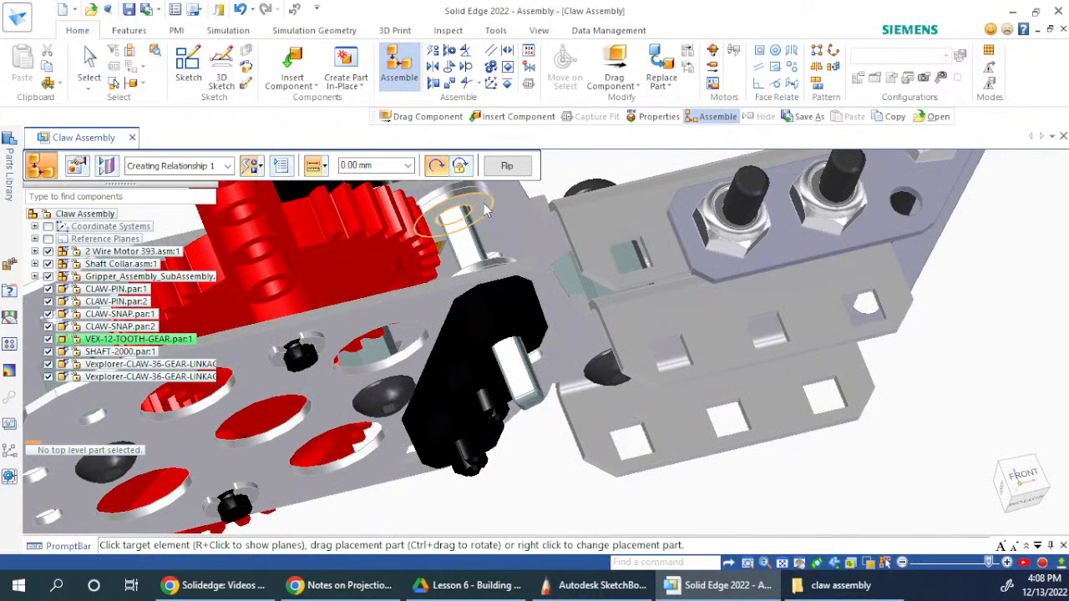
{"action": "left_click", "coordinate": [484, 267]}
{"action": "middle_click_drag", "start_coordinate": [547, 248], "coordinate": [652, 391]}
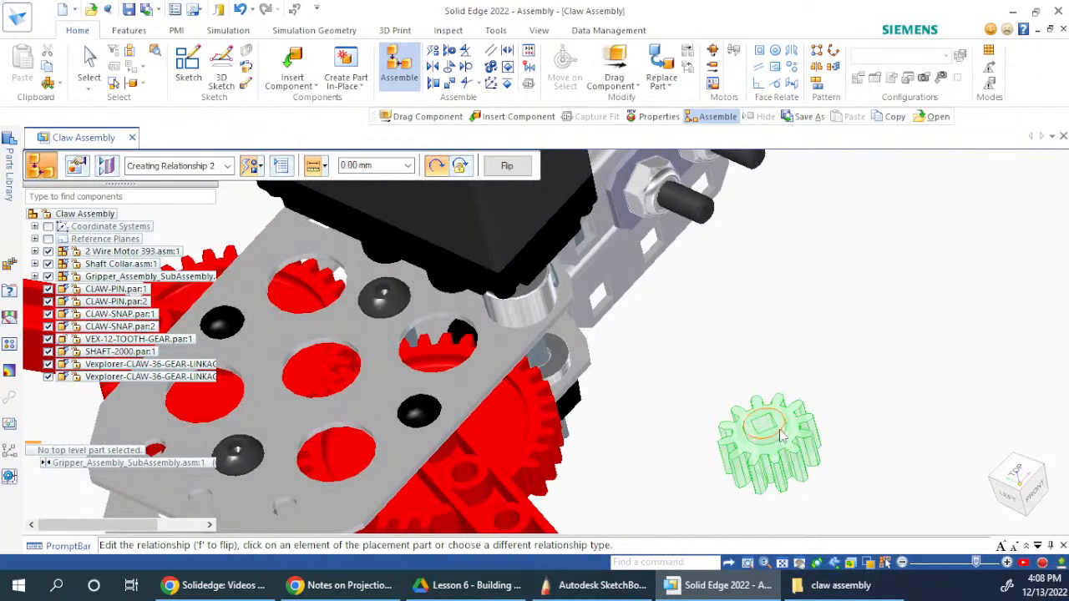
- Align the round hub of VEX-12-TOOTH-GEAR.par:1 axially with the gripper's round shaft bushing and end the Assemble command
{"action": "scroll", "coordinate": [785, 440], "scroll_direction": "up", "scroll_amount": 2}
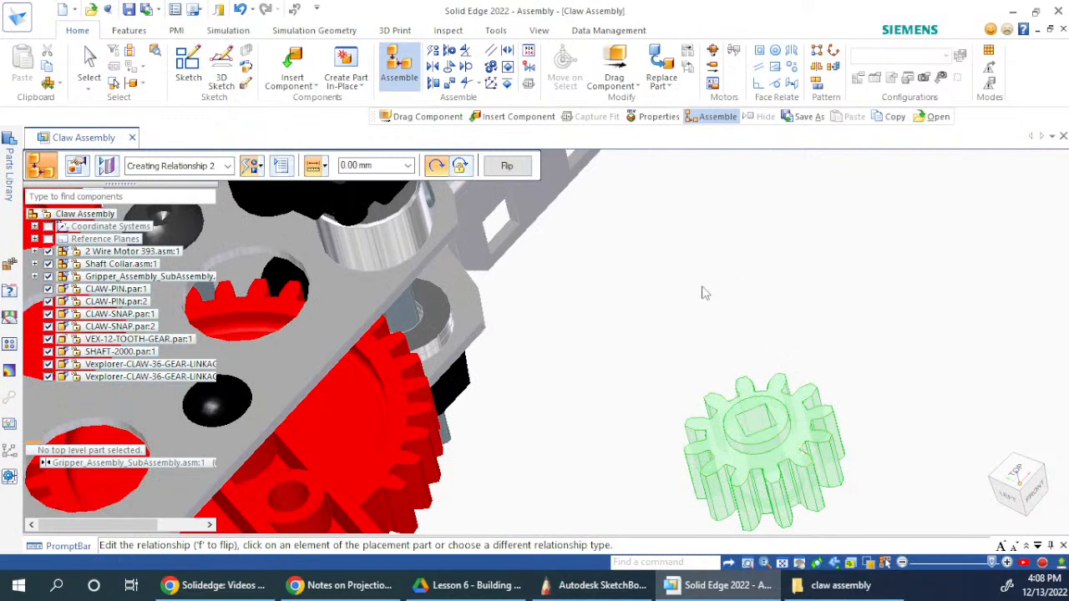
{"action": "scroll", "coordinate": [773, 459], "scroll_direction": "up", "scroll_amount": 1}
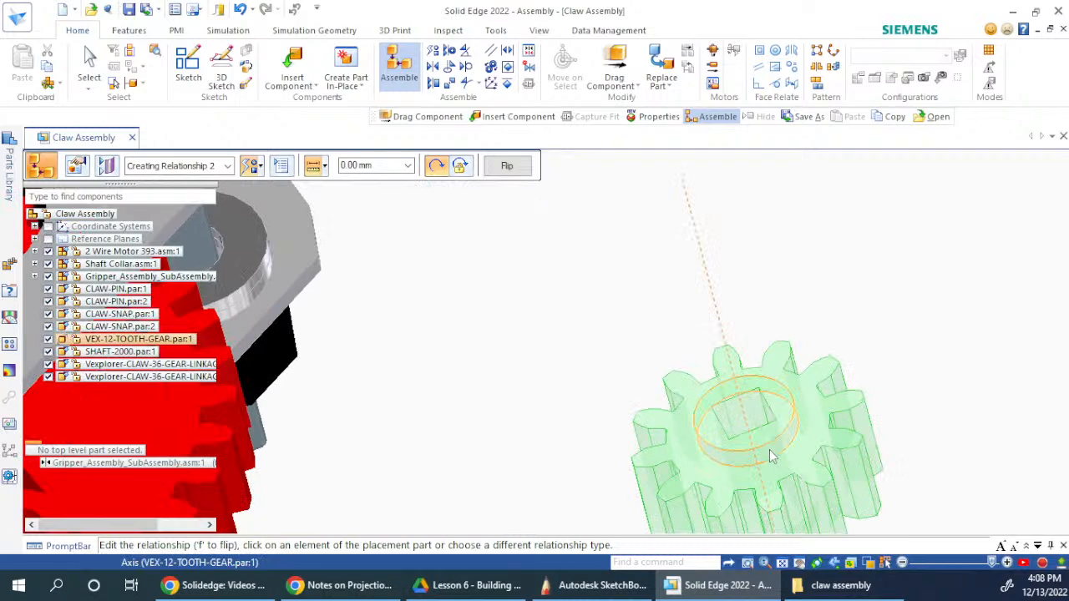
{"action": "left_click", "coordinate": [772, 458]}
{"action": "scroll", "coordinate": [532, 410], "scroll_direction": "down", "scroll_amount": 2}
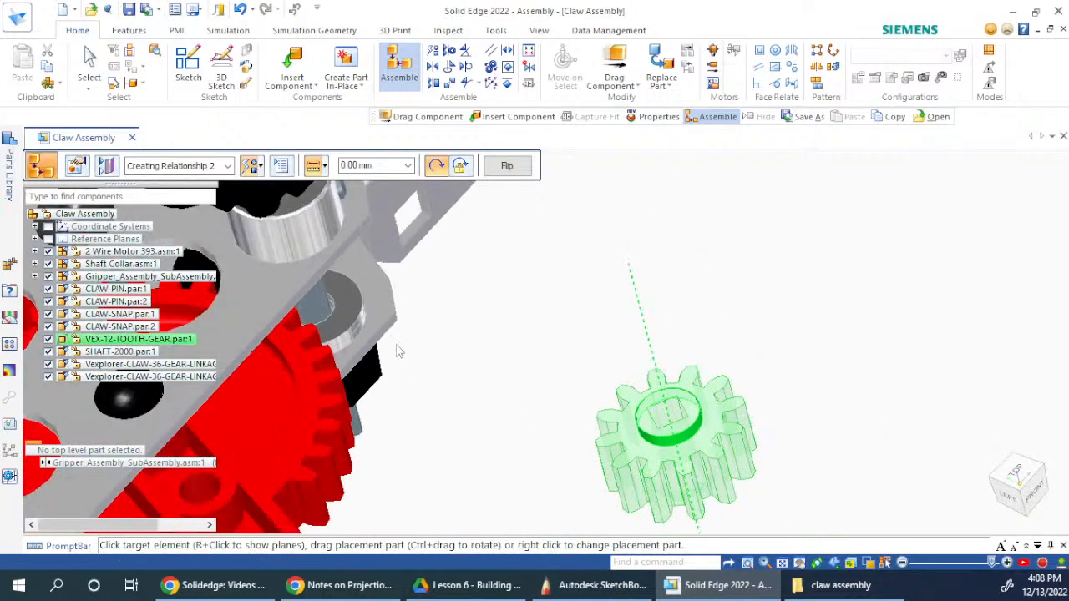
{"action": "left_click", "coordinate": [345, 346]}
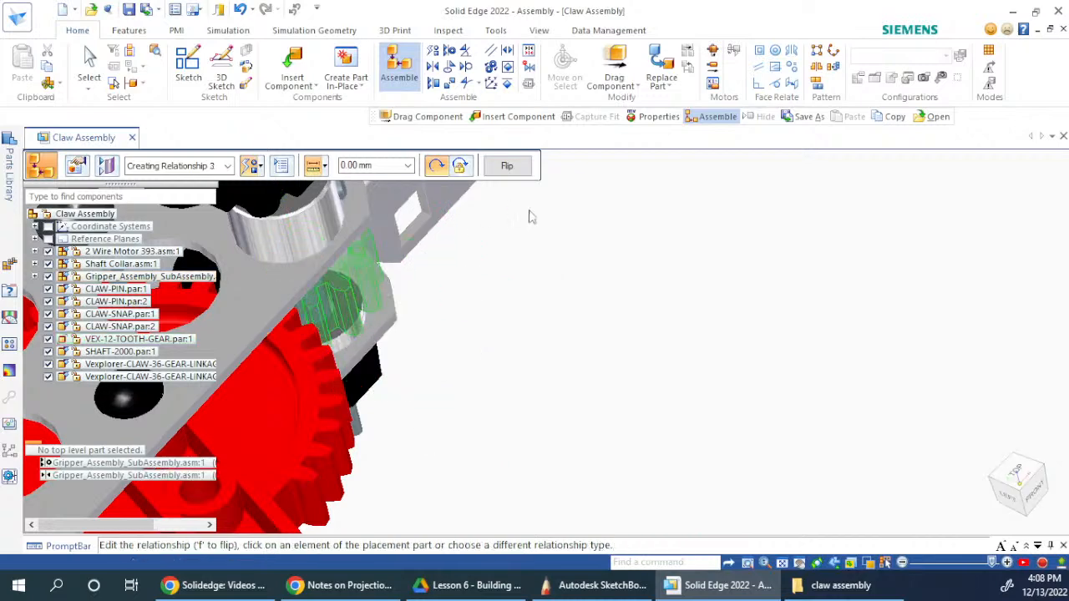
{"action": "key", "text": "Escape"}
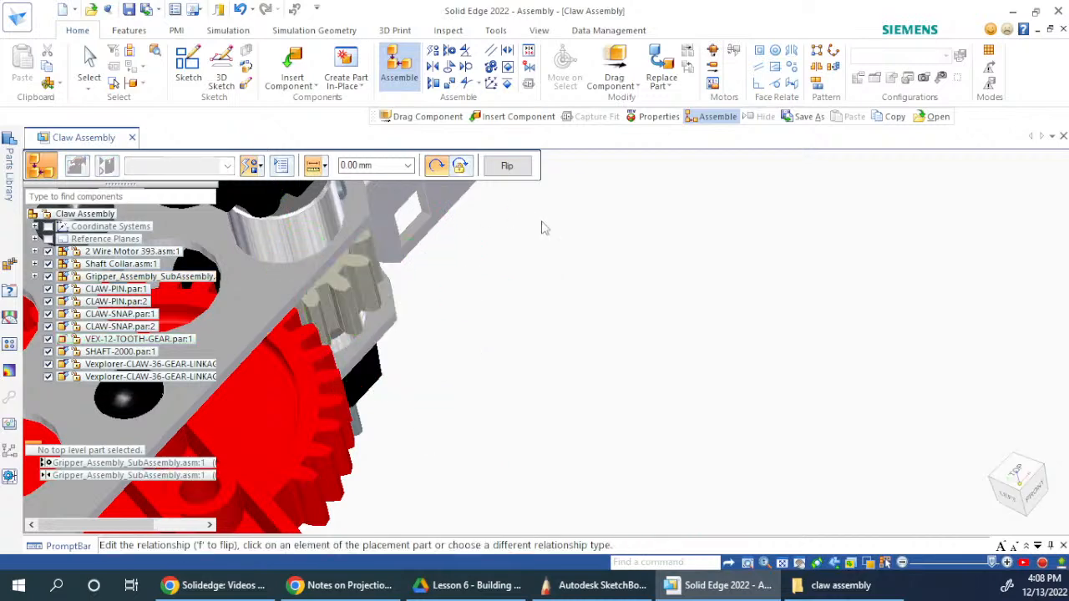
- Examine the reassembled 12-tooth gear from several angles and check its axial align relationship with the gripper subassembly
{"action": "scroll", "coordinate": [715, 286], "scroll_direction": "down", "scroll_amount": 5}
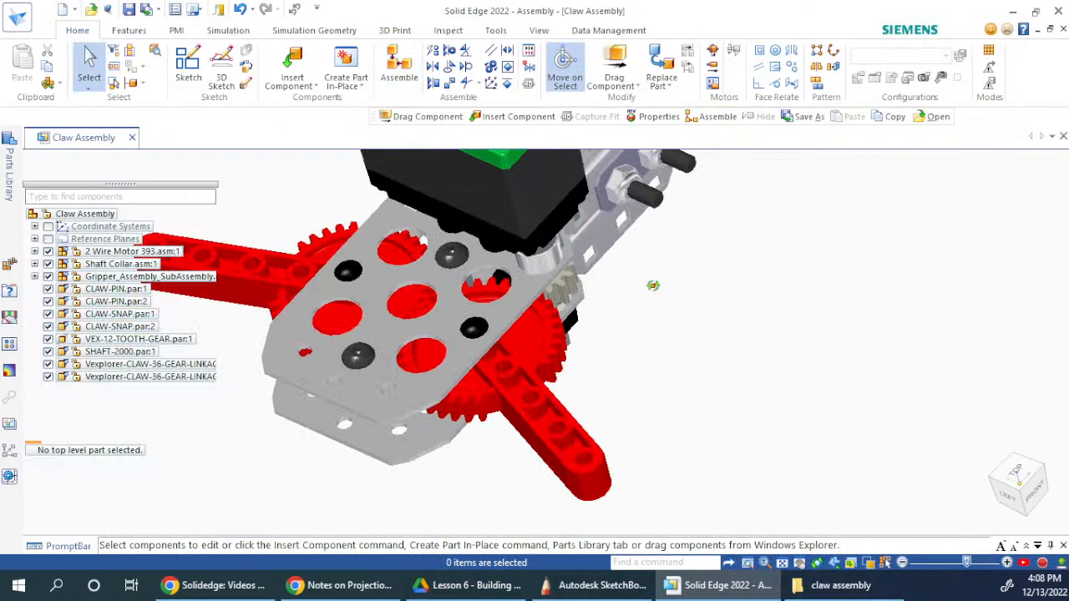
{"action": "middle_click_drag", "start_coordinate": [666, 299], "coordinate": [506, 281]}
{"action": "scroll", "coordinate": [504, 283], "scroll_direction": "up", "scroll_amount": 2}
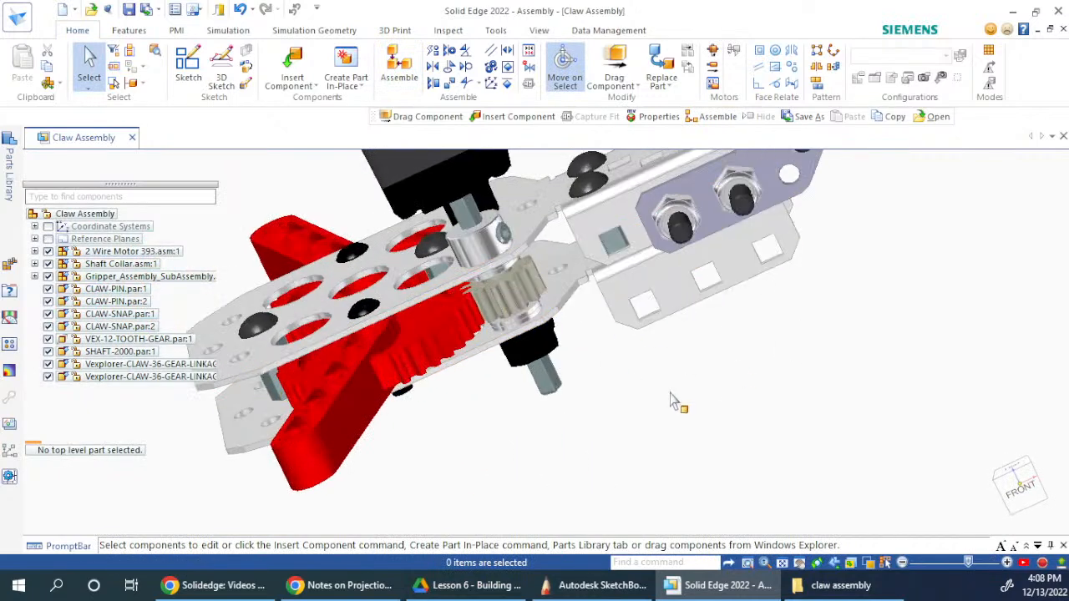
{"action": "left_click", "coordinate": [534, 293]}
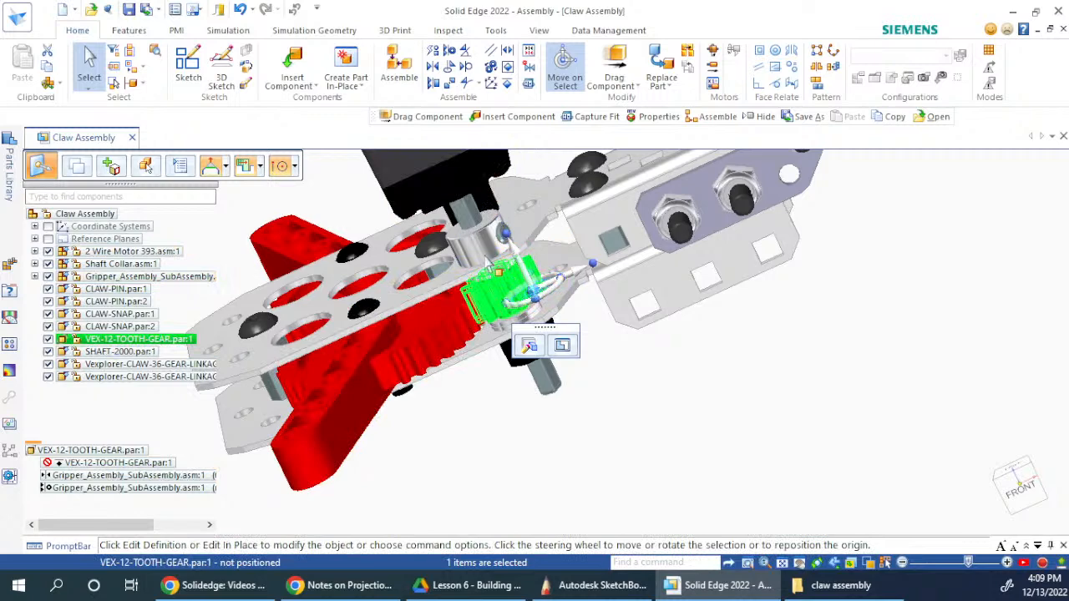
{"action": "left_click", "coordinate": [97, 491]}
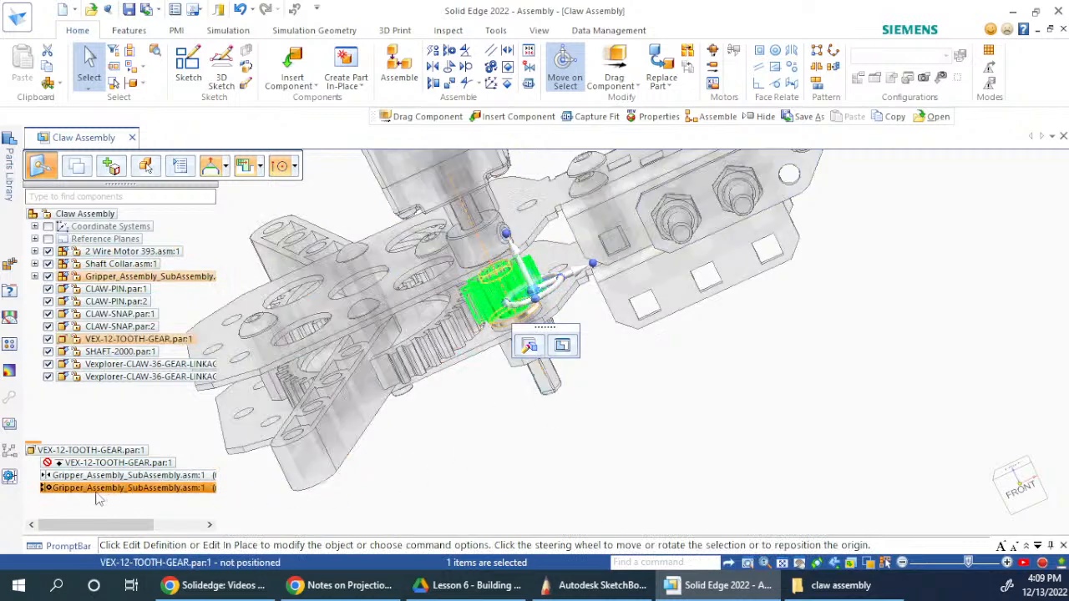
{"action": "left_click", "coordinate": [606, 459]}
{"action": "scroll", "coordinate": [600, 424], "scroll_direction": "down", "scroll_amount": 5}
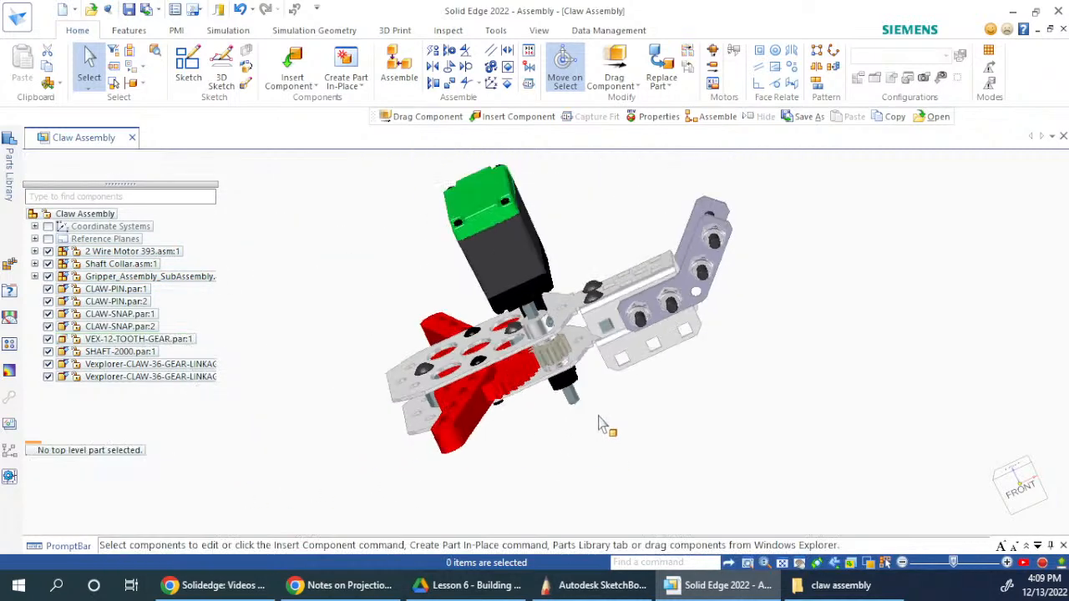
{"action": "middle_click_drag", "start_coordinate": [621, 283], "coordinate": [690, 374]}
{"action": "scroll", "coordinate": [599, 344], "scroll_direction": "up", "scroll_amount": 4}
{"action": "middle_click_drag", "start_coordinate": [600, 354], "coordinate": [584, 363]}
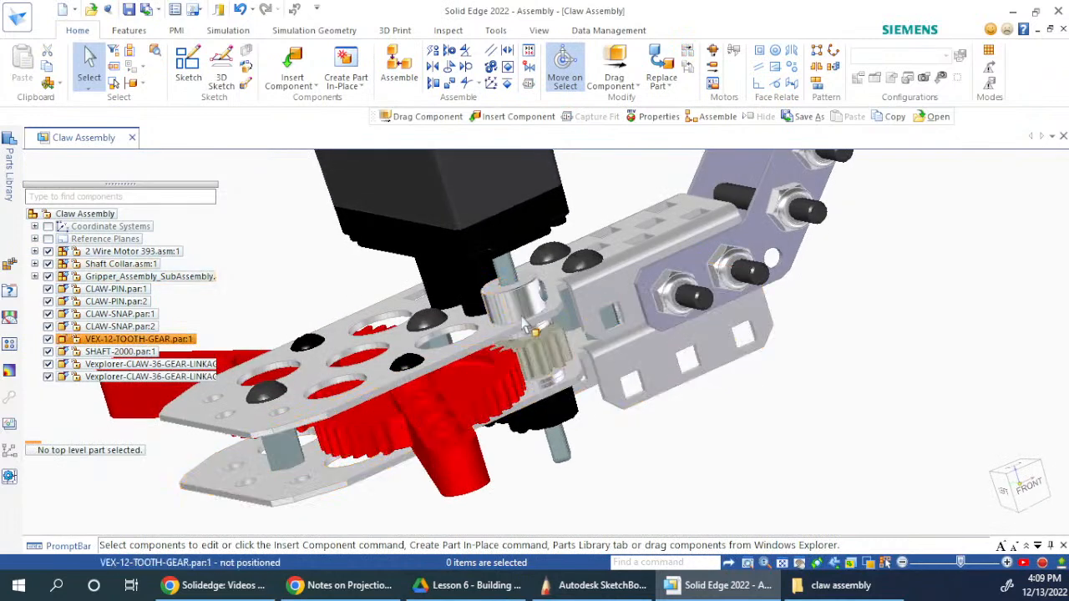
{"action": "scroll", "coordinate": [526, 326], "scroll_direction": "up", "scroll_amount": 4}
{"action": "mouse_move", "coordinate": [486, 350]}
{"action": "middle_mouse_down"}
{"action": "mouse_move", "coordinate": [477, 362]}
{"action": "mouse_move", "coordinate": [492, 367]}
{"action": "middle_mouse_up"}
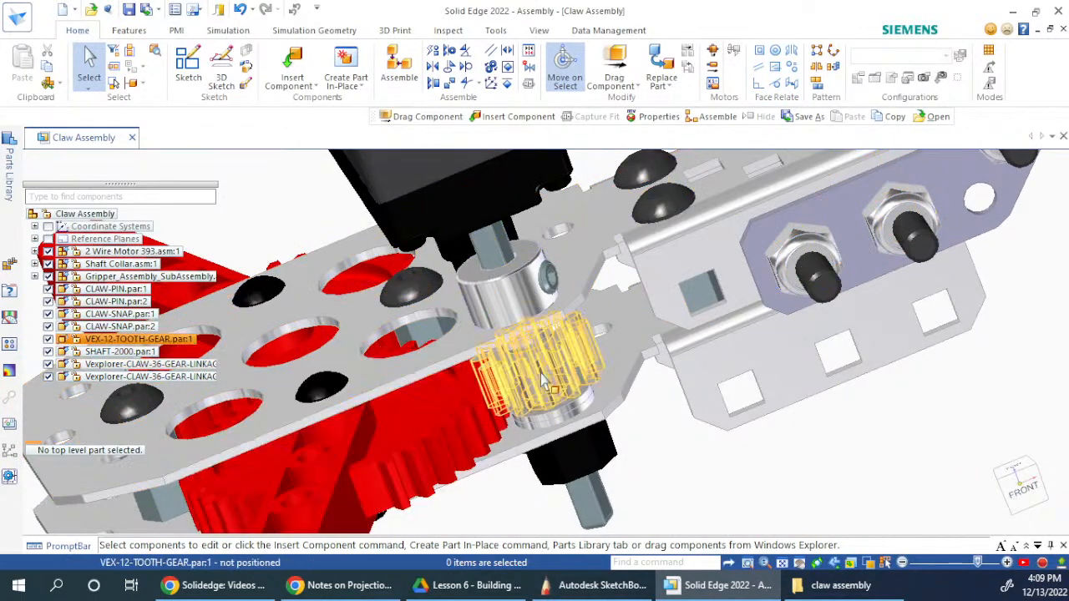
- Unsuppress the ground relationship of VEX-12-TOOTH-GEAR.par:1 and deselect the gear
{"action": "left_click", "coordinate": [547, 372]}
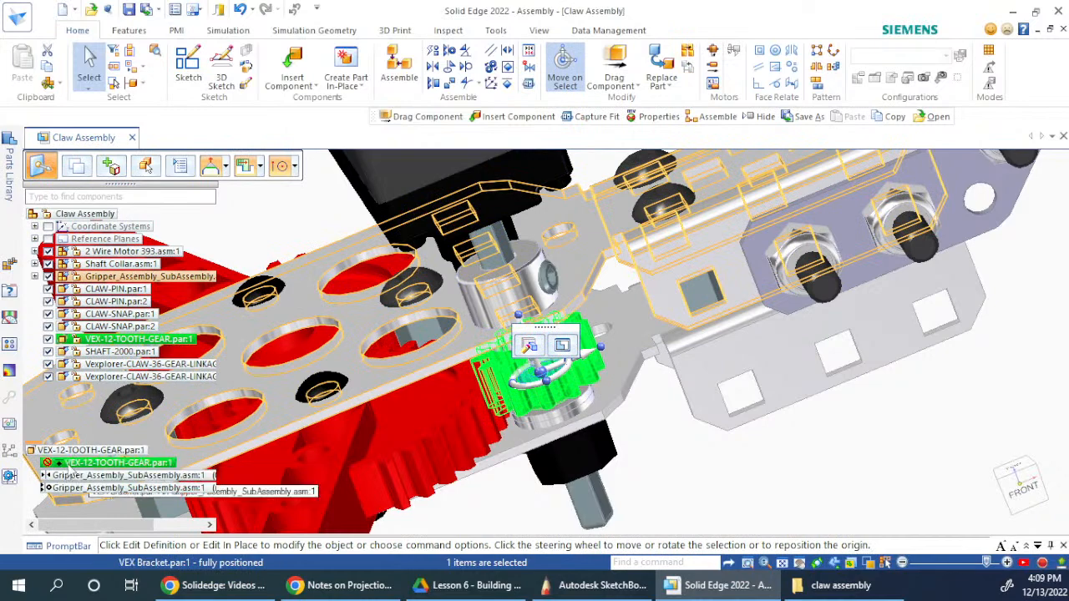
{"action": "right_click", "coordinate": [73, 470]}
{"action": "left_click", "coordinate": [114, 401]}
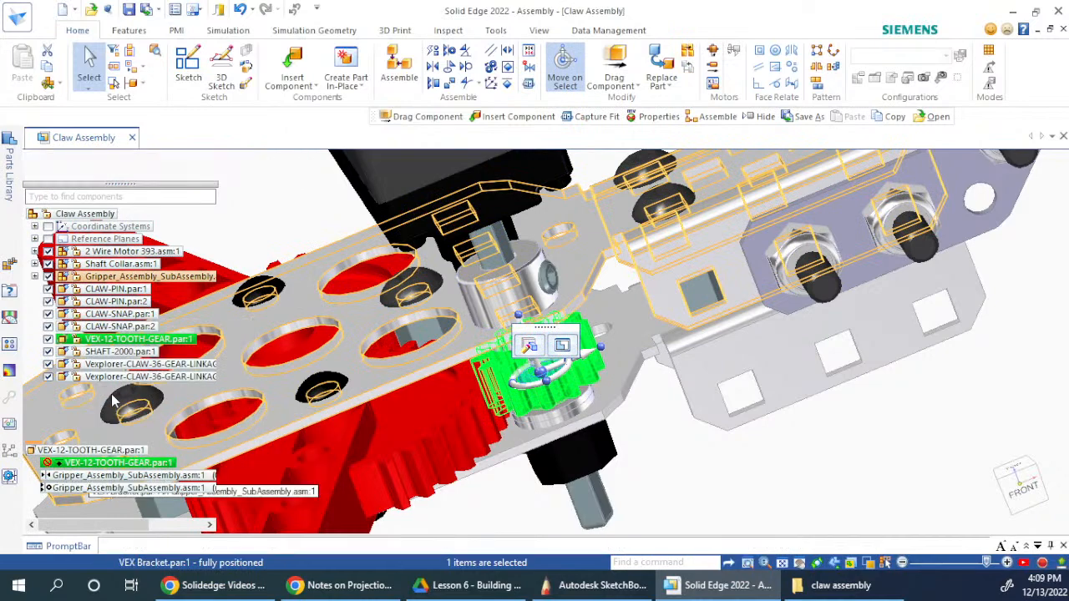
{"action": "left_click", "coordinate": [790, 451]}
- Browse the Parts Library on Local Disk (F:) through the claw assembly folder to Library Solidedge 2020 and select CLAW LINKAGE.par for preview
{"action": "scroll", "coordinate": [624, 350], "scroll_direction": "down", "scroll_amount": 3}
{"action": "middle_click_drag", "start_coordinate": [451, 417], "coordinate": [708, 292]}
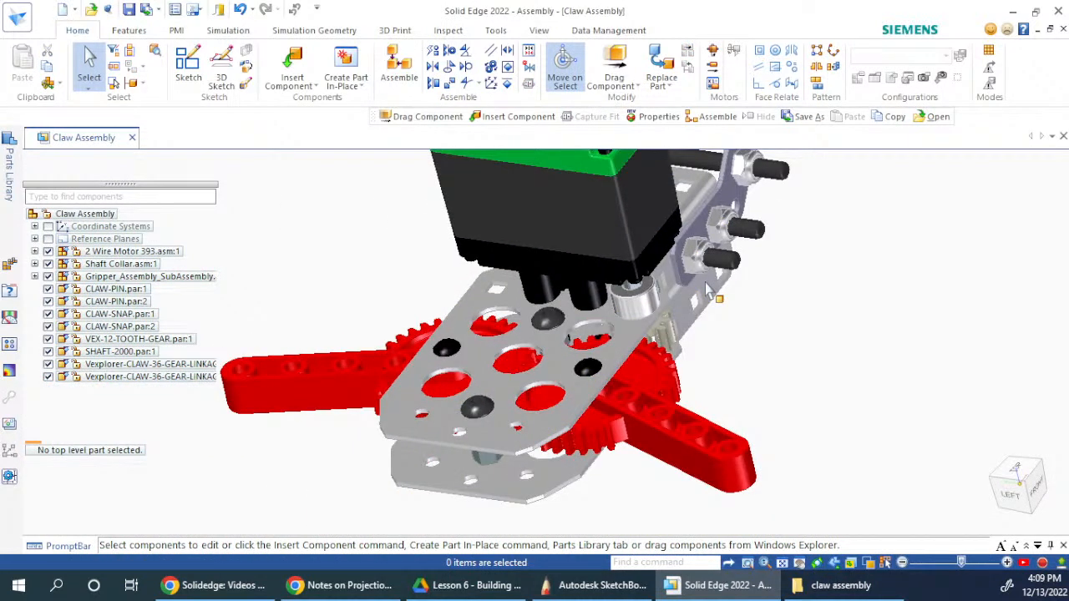
{"action": "left_click", "coordinate": [10, 173]}
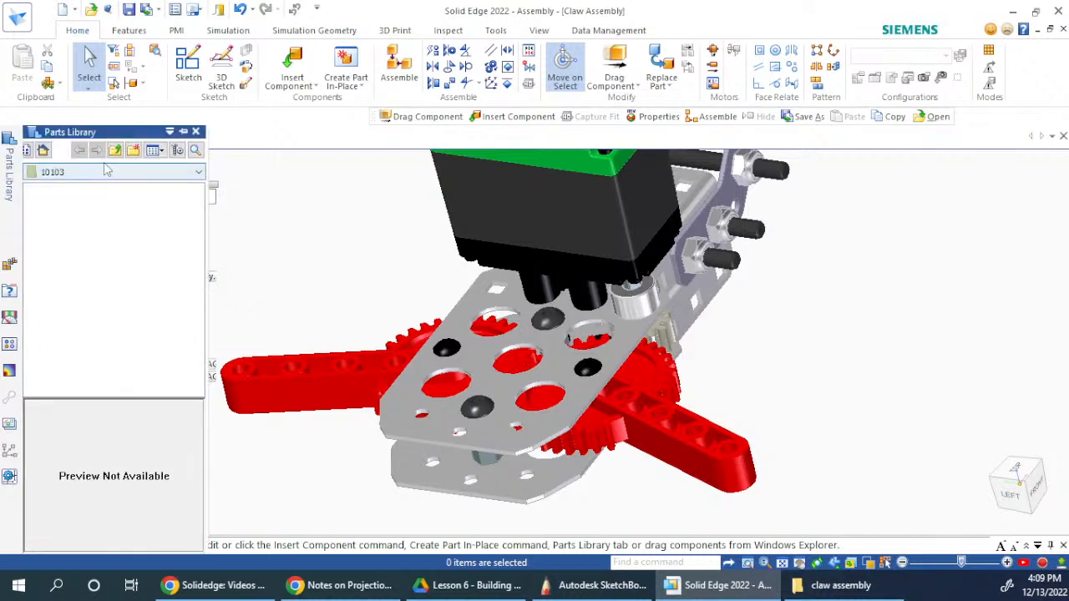
{"action": "left_click", "coordinate": [66, 174]}
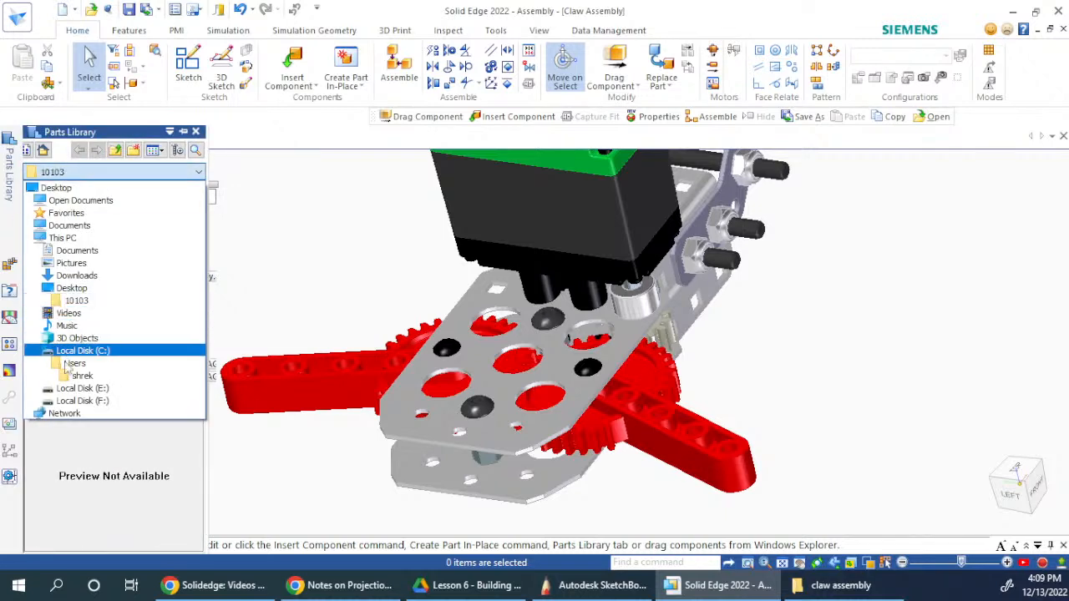
{"action": "left_click", "coordinate": [76, 402]}
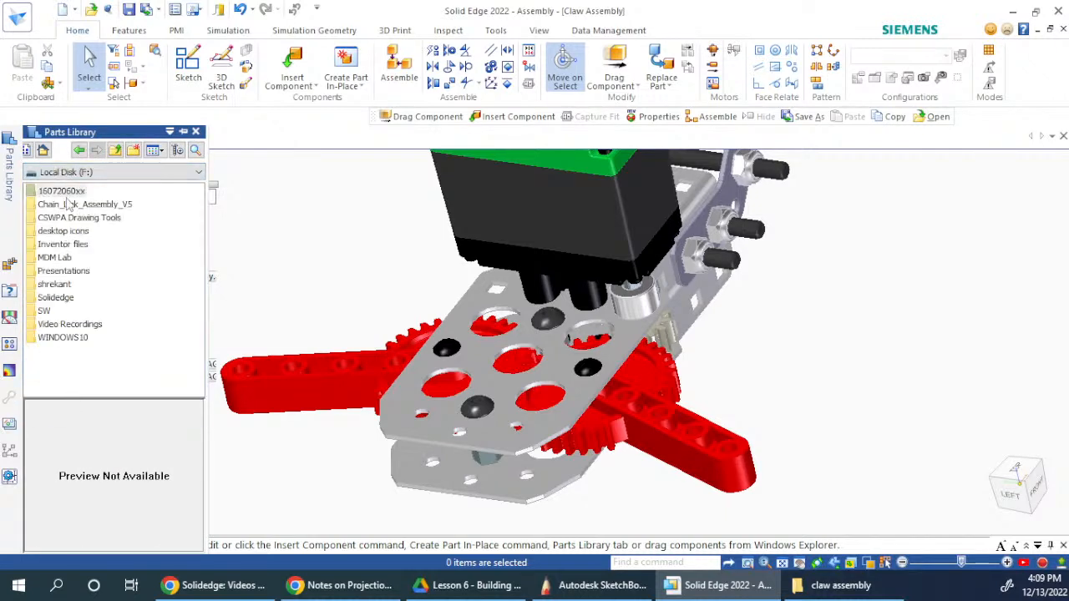
{"action": "double_click", "coordinate": [58, 285]}
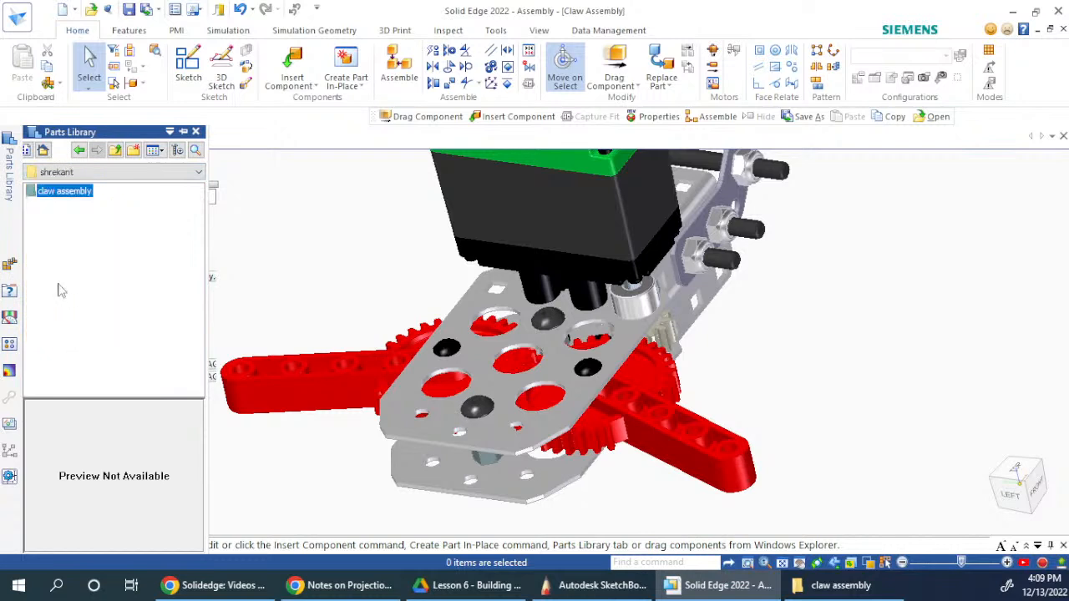
{"action": "double_click", "coordinate": [50, 196]}
{"action": "double_click", "coordinate": [57, 193]}
{"action": "left_click", "coordinate": [68, 263]}
{"action": "left_click", "coordinate": [64, 193]}
{"action": "scroll", "coordinate": [207, 242], "scroll_direction": "down", "scroll_amount": 3}
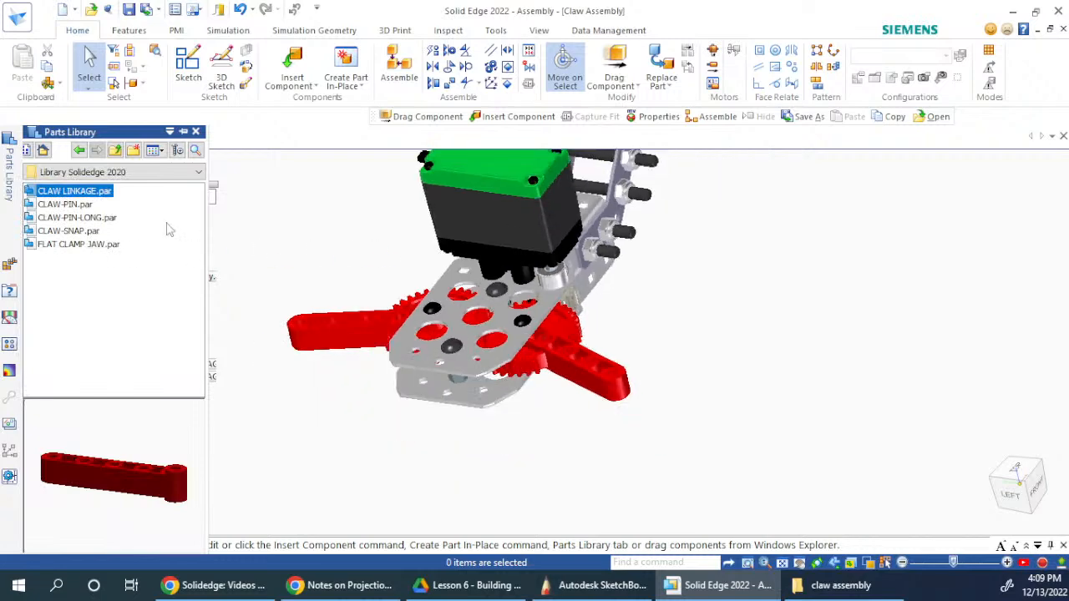
- Place CLAW LINKAGE.par in the assembly and mate its end boss's top face with the underside of the gripper's upper plate
{"action": "left_click_drag", "start_coordinate": [328, 392], "coordinate": [331, 382]}
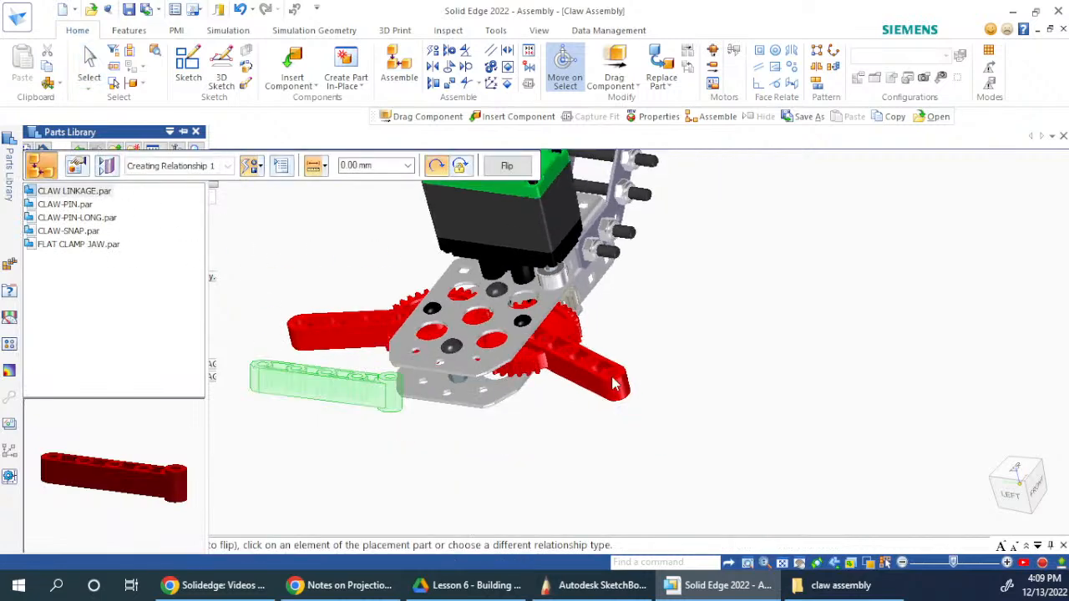
{"action": "scroll", "coordinate": [410, 380], "scroll_direction": "up", "scroll_amount": 5}
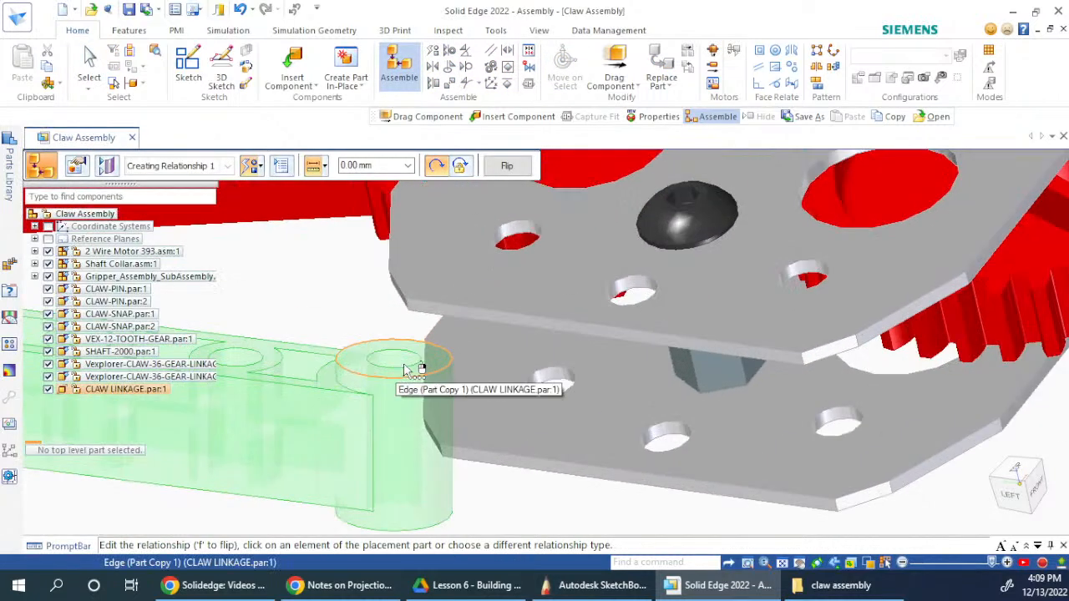
{"action": "left_click", "coordinate": [432, 364]}
{"action": "scroll", "coordinate": [433, 361], "scroll_direction": "down", "scroll_amount": 3}
{"action": "middle_click_drag", "start_coordinate": [470, 250], "coordinate": [483, 206]}
{"action": "left_click", "coordinate": [458, 329]}
{"action": "scroll", "coordinate": [459, 327], "scroll_direction": "down", "scroll_amount": 2}
{"action": "middle_click_drag", "start_coordinate": [473, 266], "coordinate": [500, 351]}
- Align the CLAW LINKAGE.par:1 boss hole axially with the small outer front hole of the gripper plate and end the Assemble command
{"action": "scroll", "coordinate": [482, 441], "scroll_direction": "down", "scroll_amount": 3}
{"action": "scroll", "coordinate": [479, 435], "scroll_direction": "up", "scroll_amount": 3}
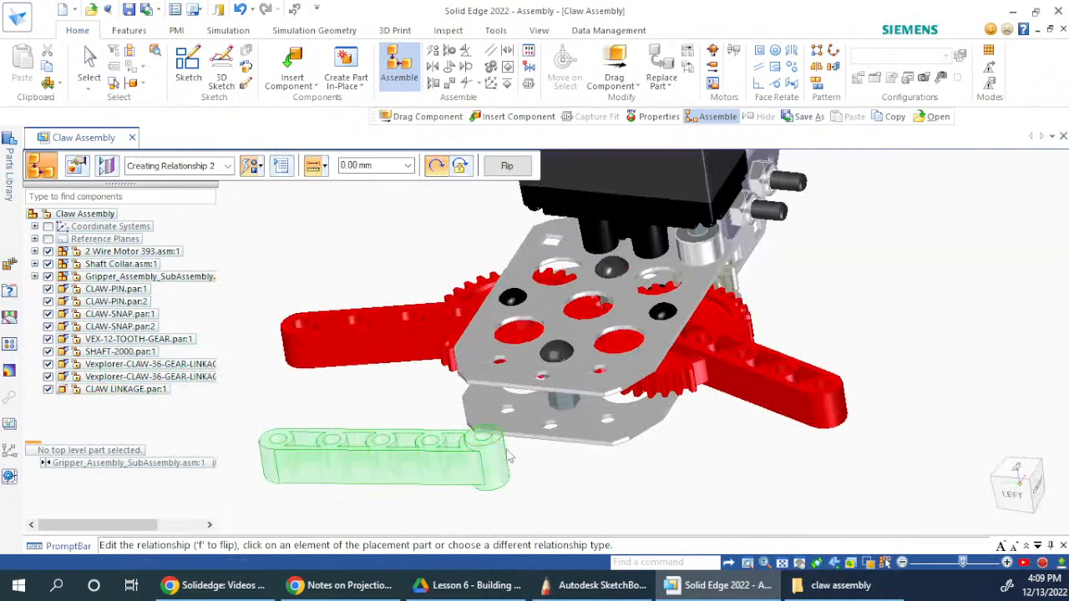
{"action": "left_click", "coordinate": [489, 449]}
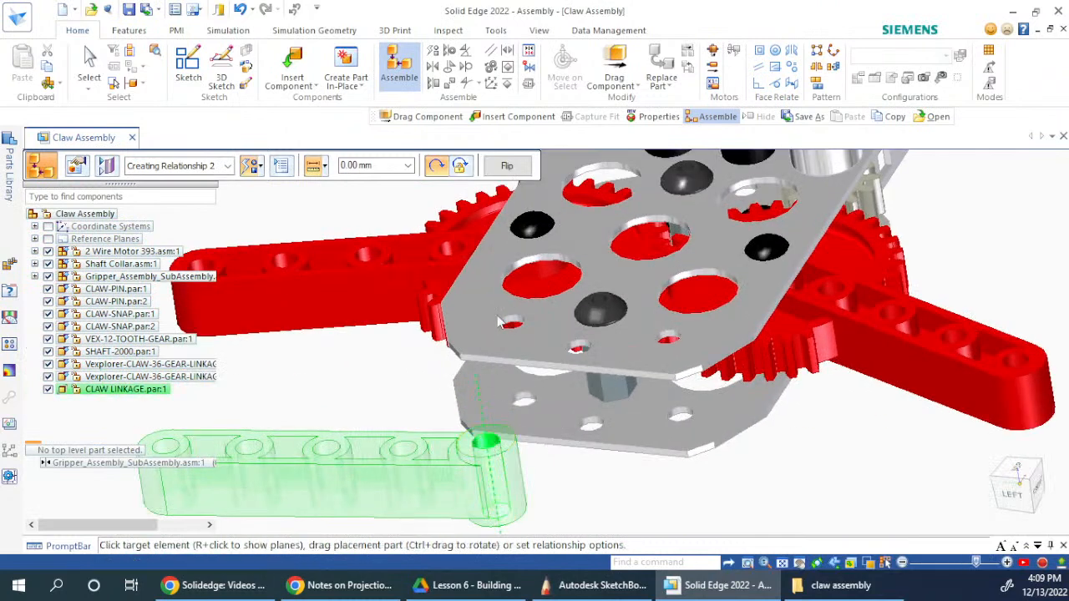
{"action": "scroll", "coordinate": [511, 320], "scroll_direction": "up", "scroll_amount": 1}
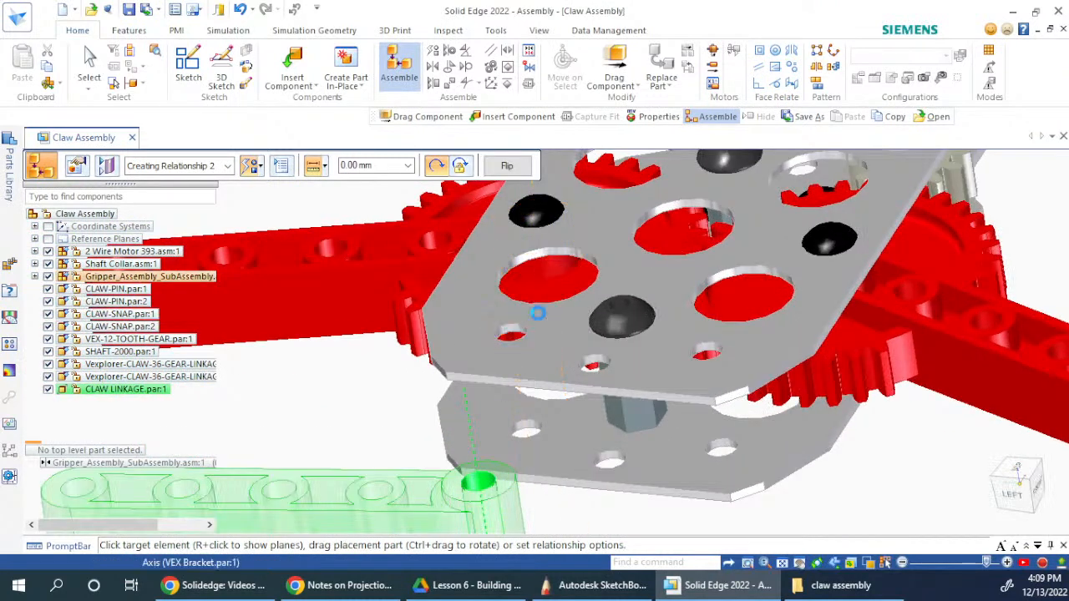
{"action": "left_click", "coordinate": [513, 329]}
{"action": "scroll", "coordinate": [768, 341], "scroll_direction": "down", "scroll_amount": 3}
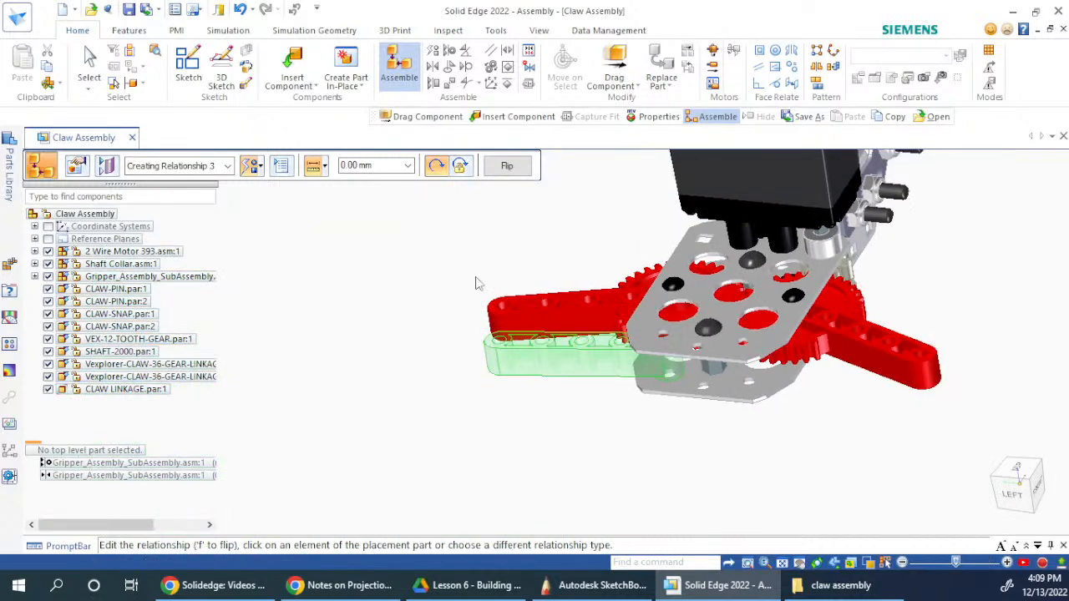
{"action": "right_click", "coordinate": [473, 233]}
{"action": "right_click", "coordinate": [454, 250]}
{"action": "left_click", "coordinate": [400, 251]}
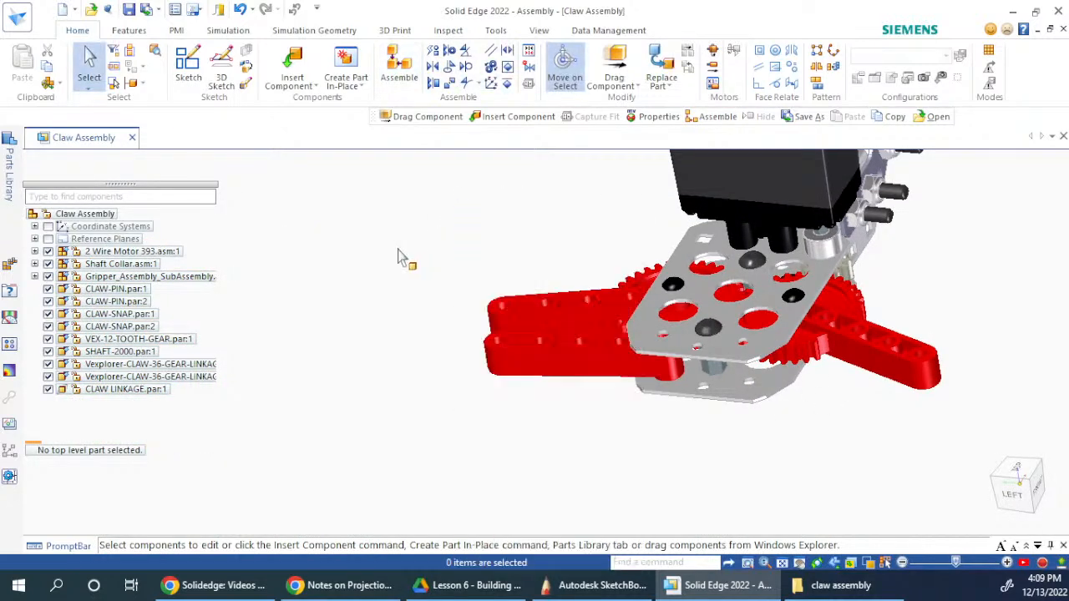
- Insert FLAT CLAMP JAW.par from the library and align its end hole axially with the end hole of Vexplorer-CLAW-36-GEAR-LINKAGE.par:2
{"action": "left_click", "coordinate": [8, 190]}
{"action": "left_click", "coordinate": [73, 205]}
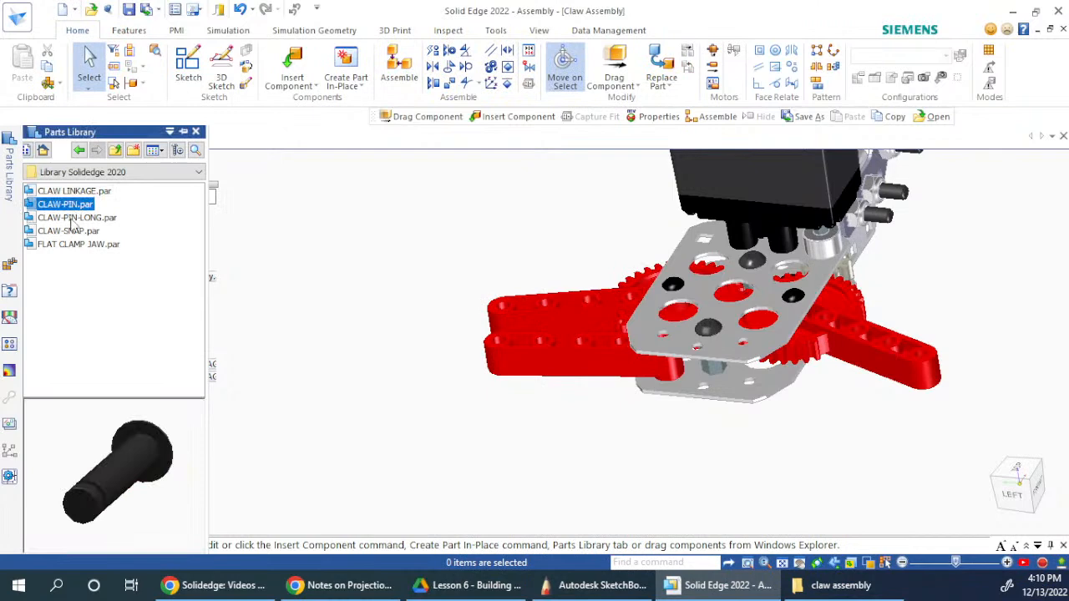
{"action": "left_click", "coordinate": [67, 243]}
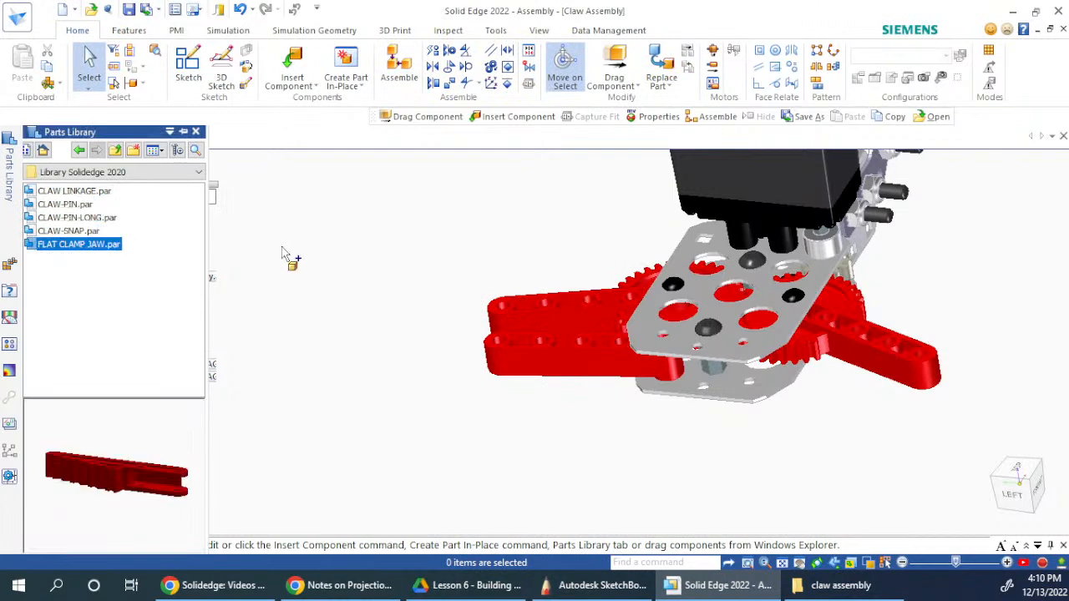
{"action": "left_click_drag", "start_coordinate": [393, 254], "coordinate": [393, 256]}
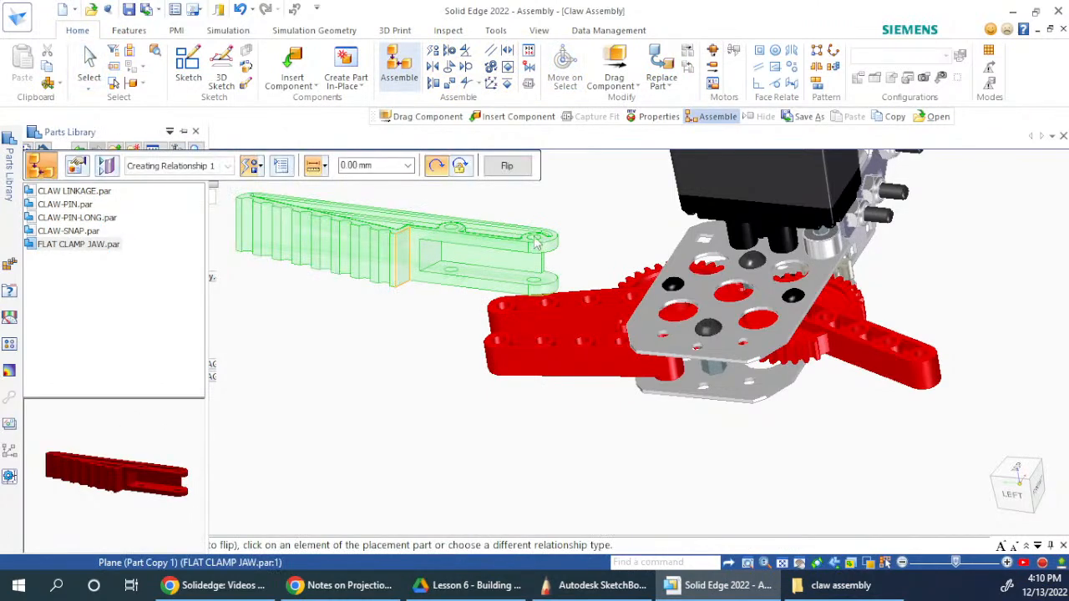
{"action": "scroll", "coordinate": [539, 253], "scroll_direction": "up", "scroll_amount": 2}
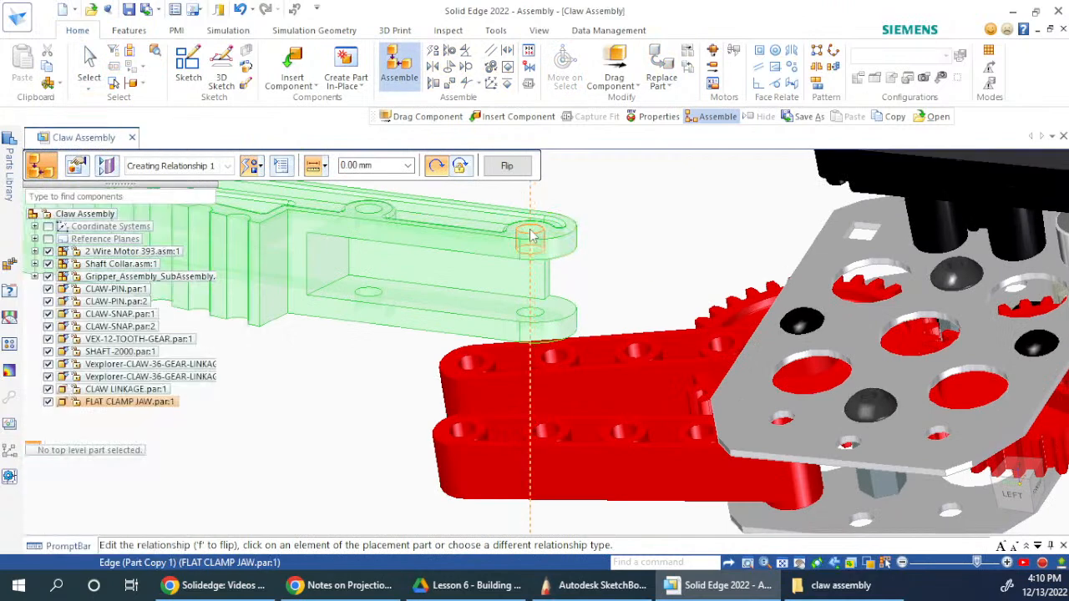
{"action": "left_click", "coordinate": [531, 235]}
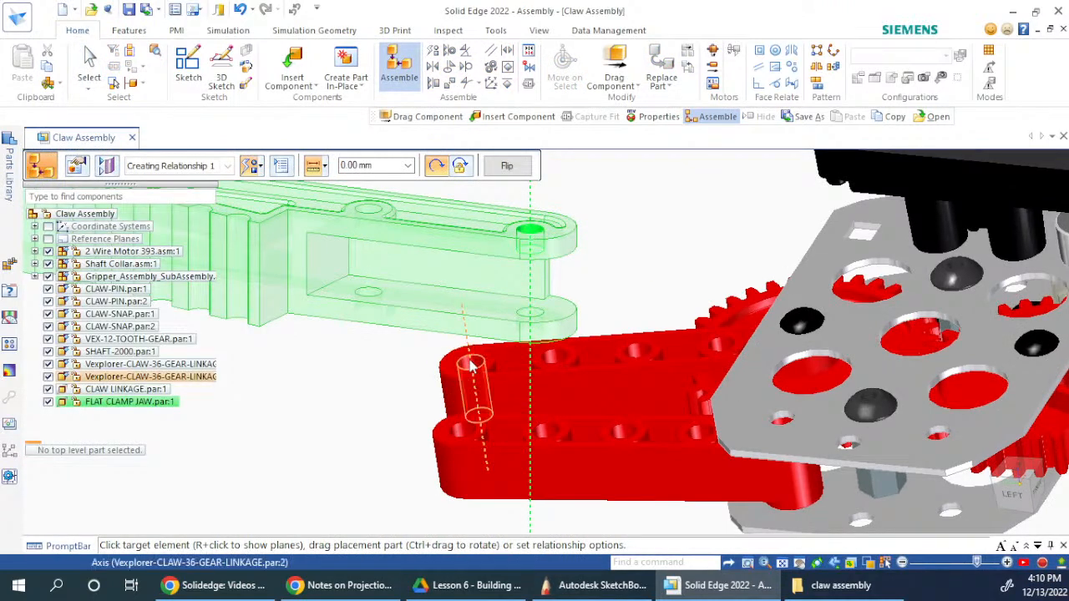
{"action": "left_click", "coordinate": [496, 338]}
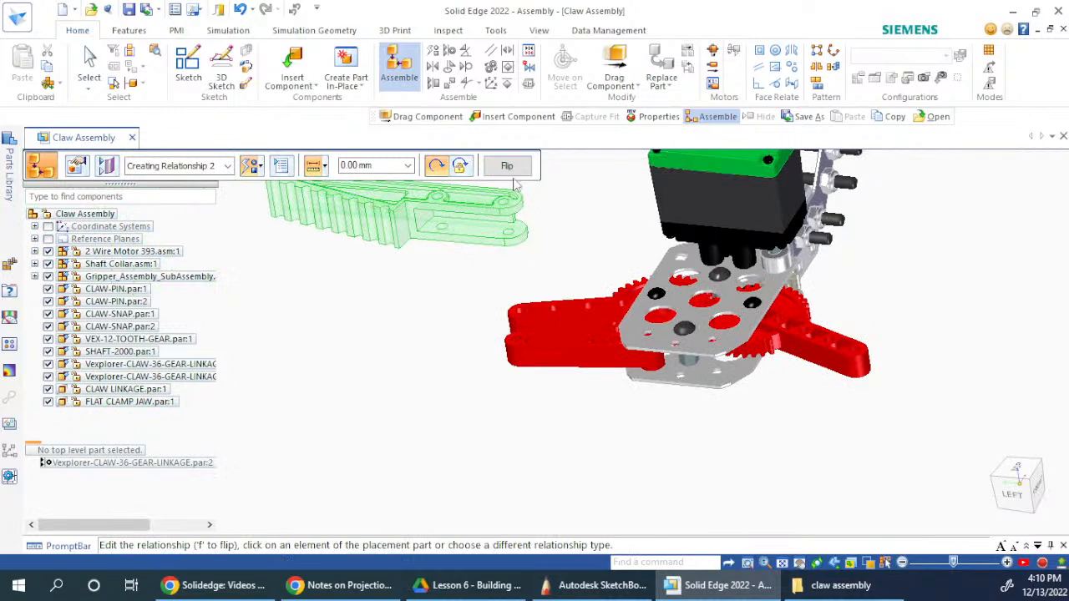
- Mate the clamp jaw's inner lower fork face with the facing side of Vexplorer-CLAW-36-GEAR-LINKAGE.par:2 and end the Assemble command
{"action": "left_click", "coordinate": [493, 239]}
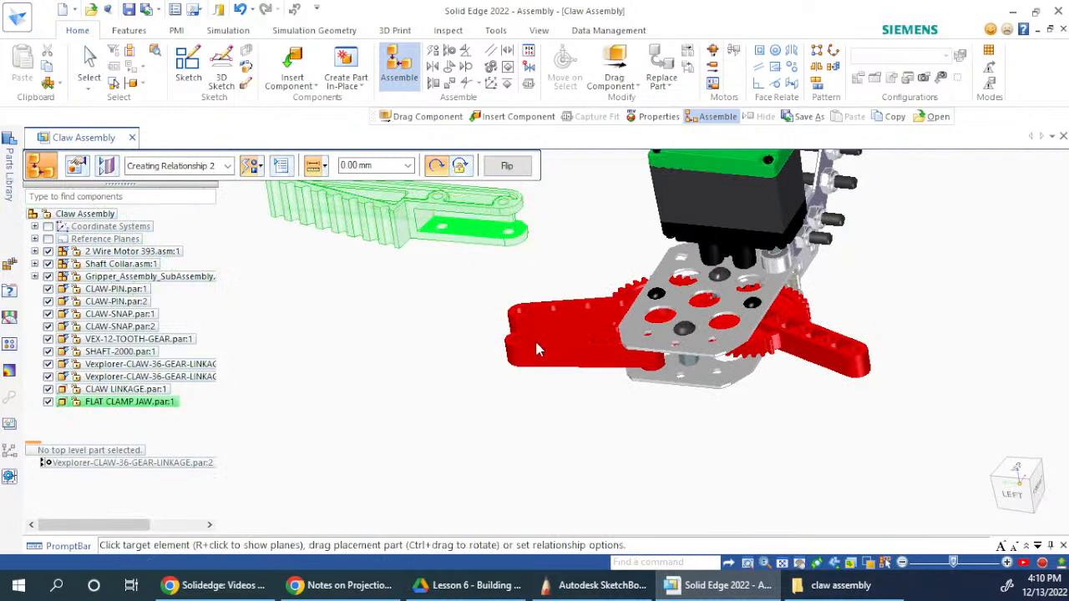
{"action": "middle_click_drag", "start_coordinate": [563, 249], "coordinate": [561, 208]}
{"action": "scroll", "coordinate": [555, 216], "scroll_direction": "up", "scroll_amount": 6}
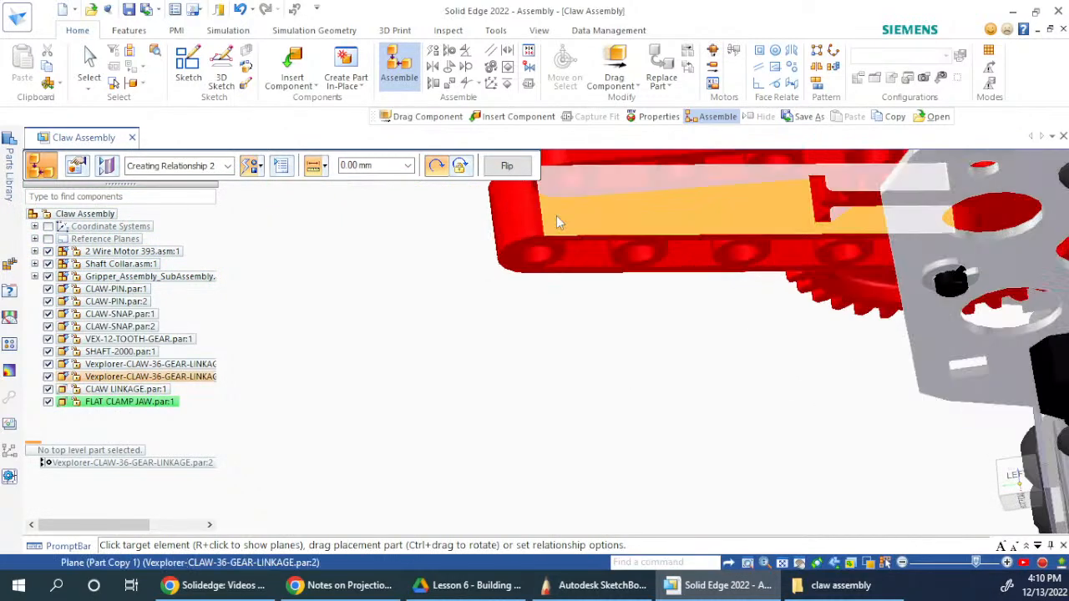
{"action": "left_click", "coordinate": [512, 277]}
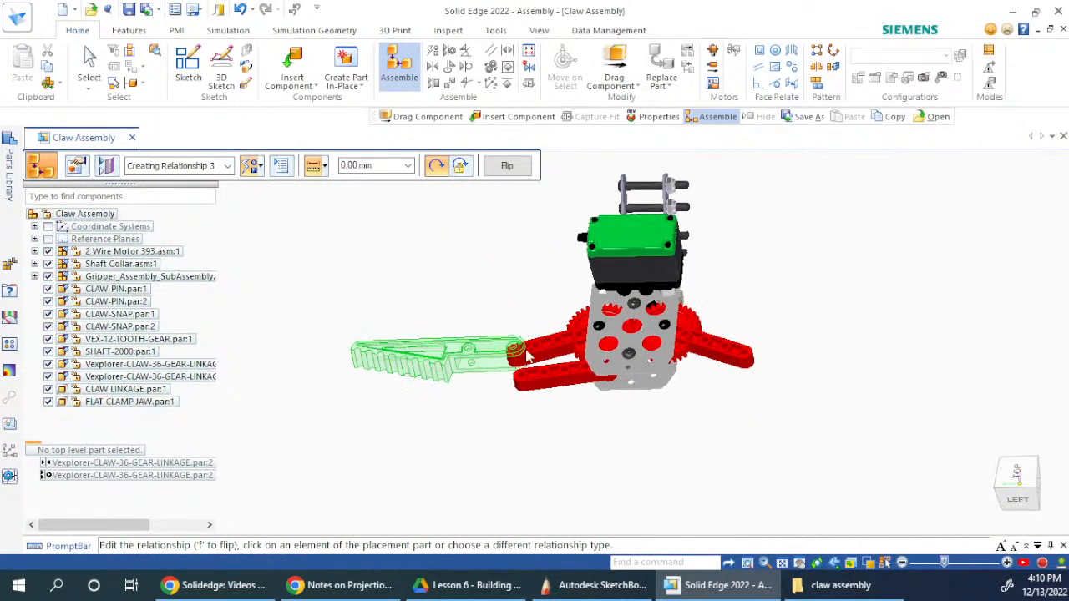
{"action": "right_click", "coordinate": [475, 271]}
{"action": "right_click", "coordinate": [474, 271]}
{"action": "left_click", "coordinate": [409, 290]}
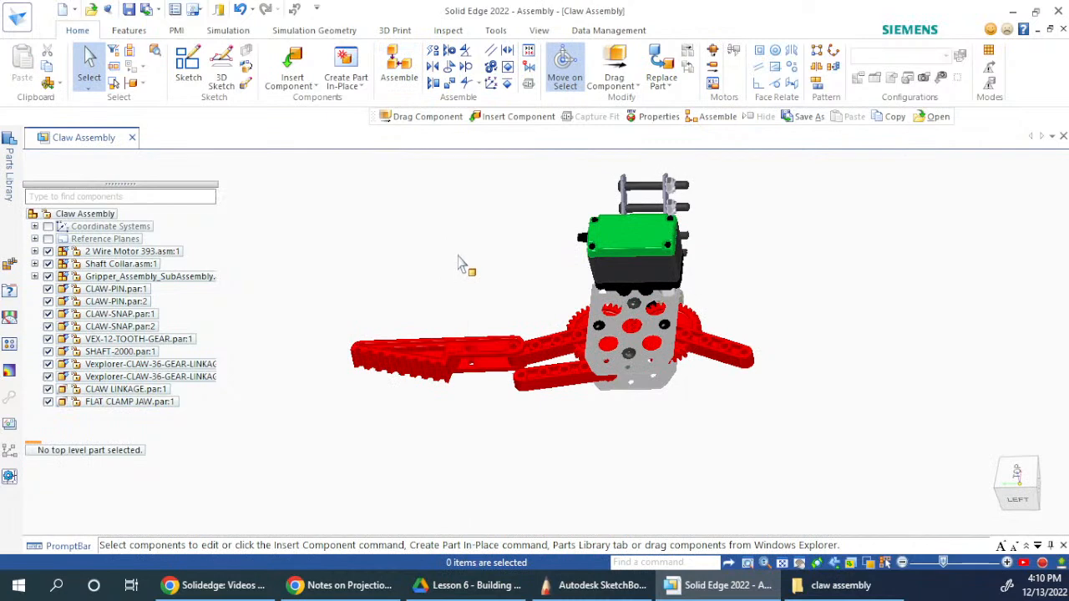
- Swing FLAT CLAMP JAW.par:1 about its pivot hole with the steering wheel until it crosses the ends of both linkages, and deselect it
{"action": "scroll", "coordinate": [458, 257], "scroll_direction": "up", "scroll_amount": 3}
{"action": "scroll", "coordinate": [571, 497], "scroll_direction": "up", "scroll_amount": 5}
{"action": "left_click", "coordinate": [548, 306]}
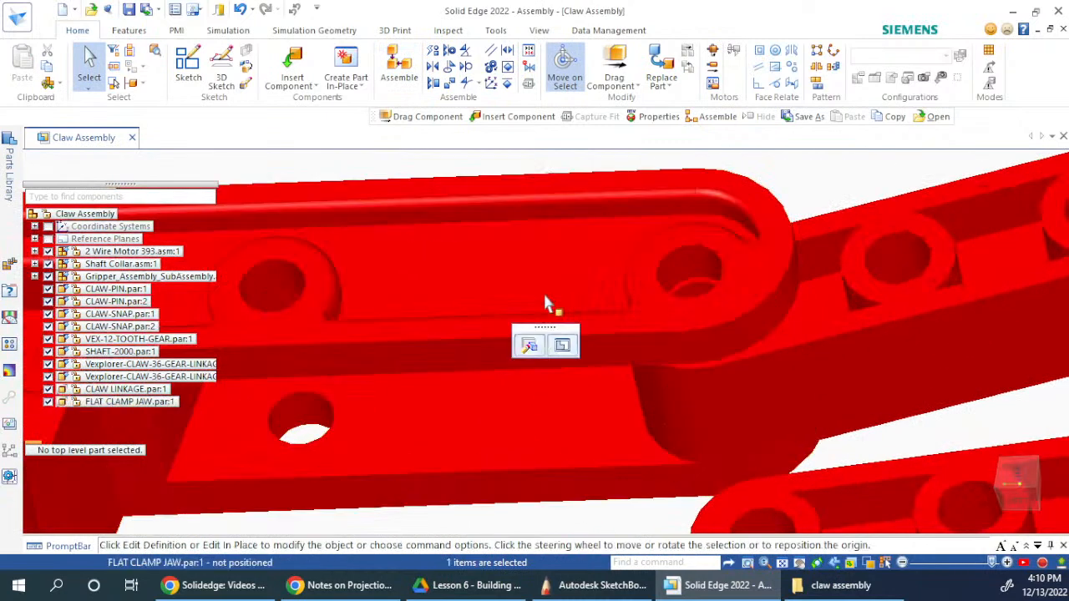
{"action": "left_click", "coordinate": [543, 294]}
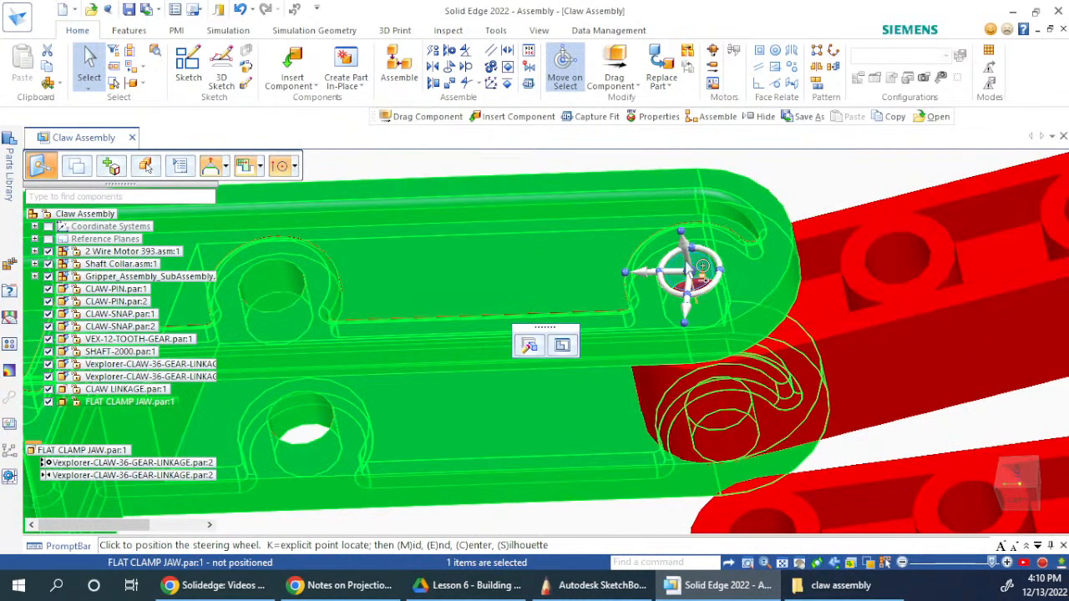
{"action": "left_click", "coordinate": [689, 272]}
{"action": "left_click", "coordinate": [666, 286]}
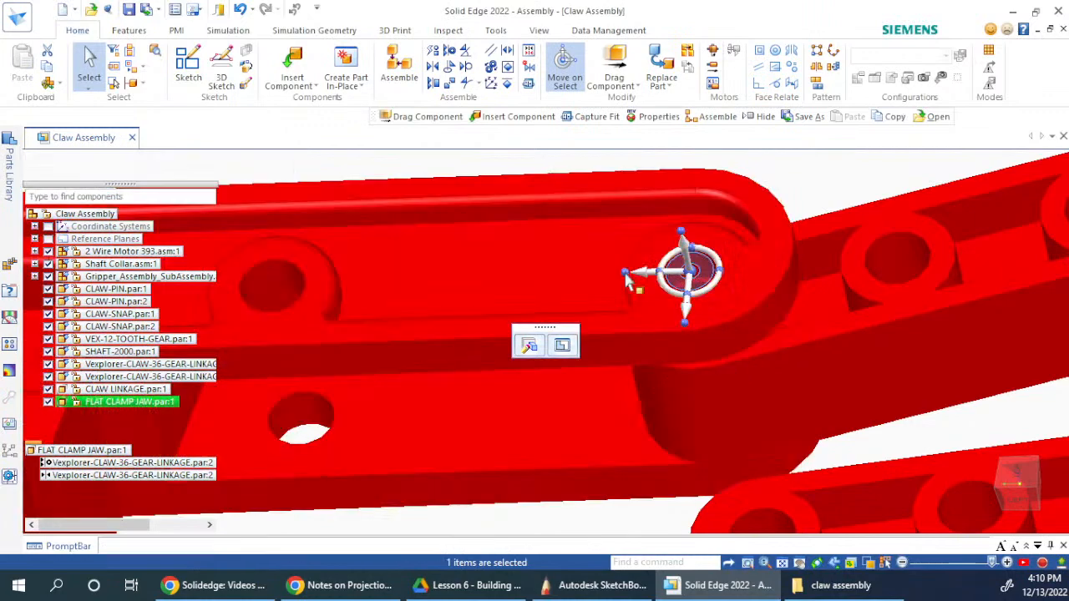
{"action": "left_click", "coordinate": [702, 318]}
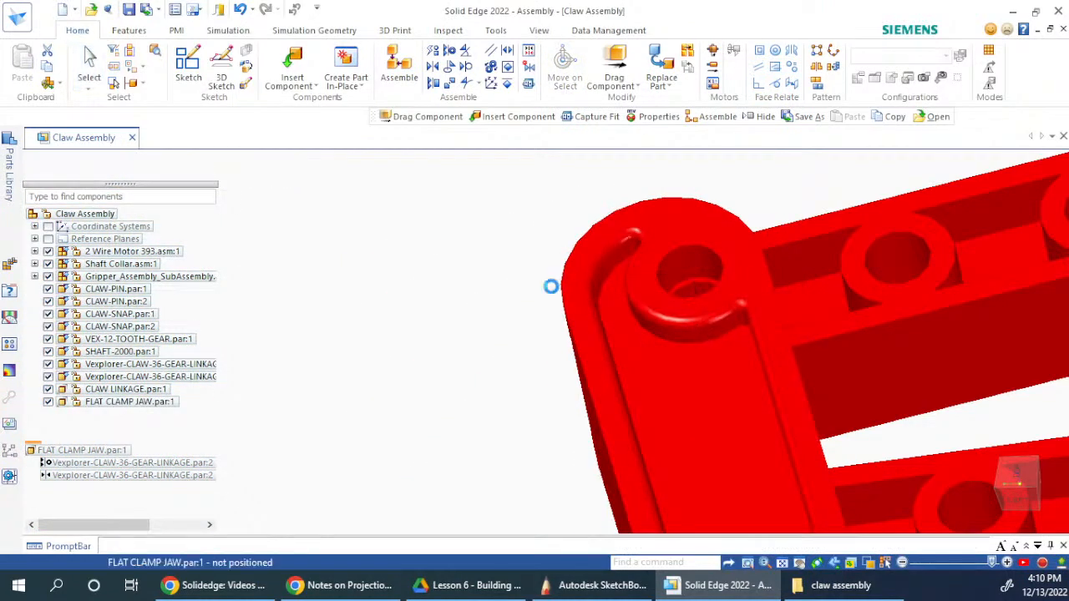
{"action": "right_click", "coordinate": [445, 238]}
{"action": "left_click", "coordinate": [402, 234]}
{"action": "scroll", "coordinate": [403, 227], "scroll_direction": "down", "scroll_amount": 6}
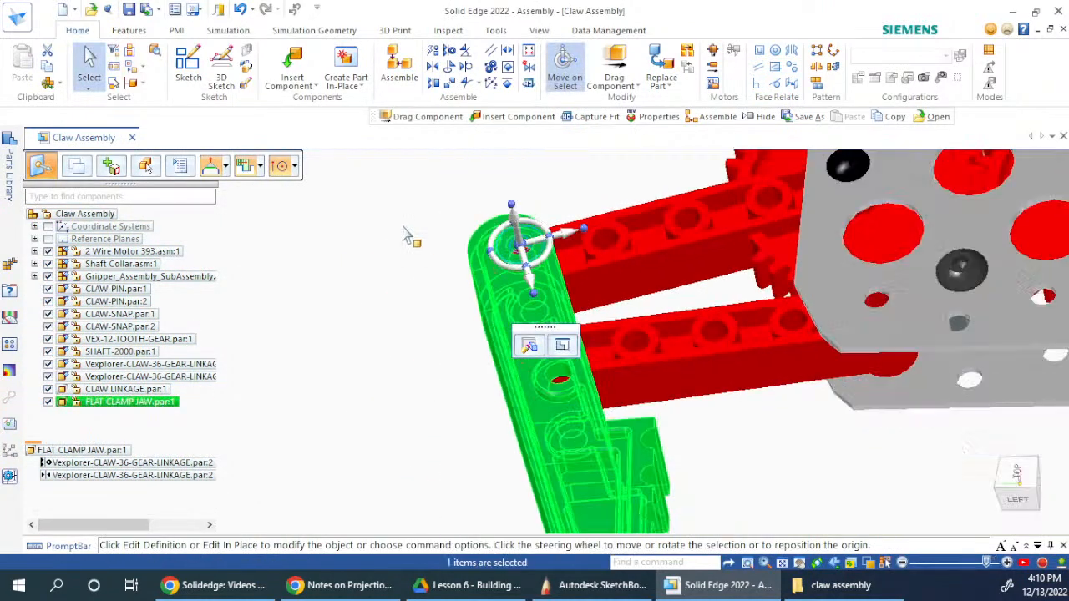
{"action": "middle_click_drag", "start_coordinate": [680, 368], "coordinate": [713, 418]}
{"action": "left_click", "coordinate": [779, 438]}
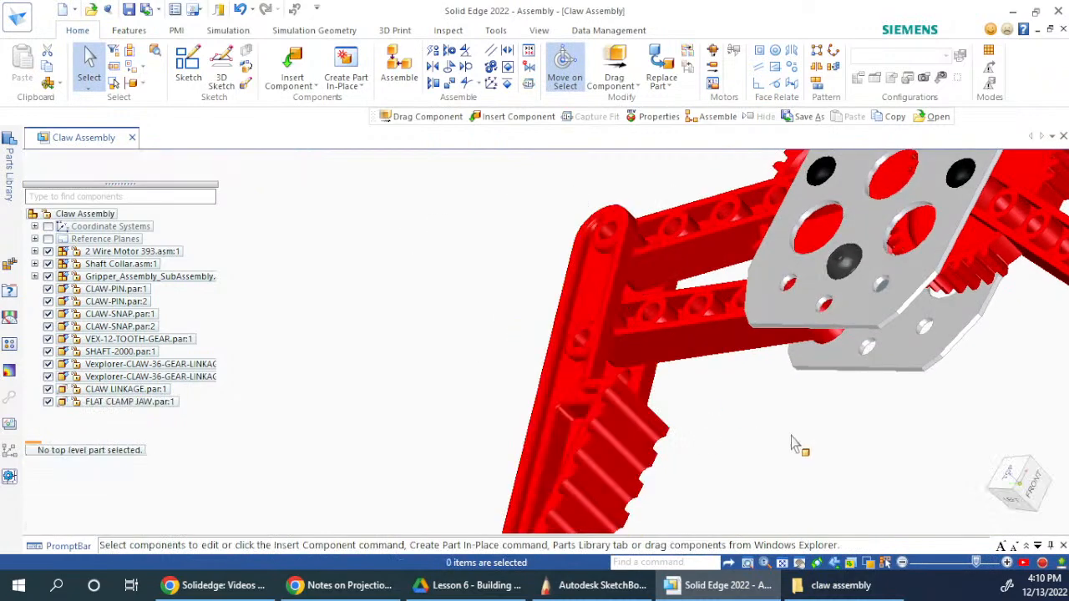
- Reposition the steering wheel at the jaw's pivot hole and rotate the jaw slightly outward, away from the CLAW LINKAGE end hole
{"action": "scroll", "coordinate": [702, 320], "scroll_direction": "up", "scroll_amount": 5}
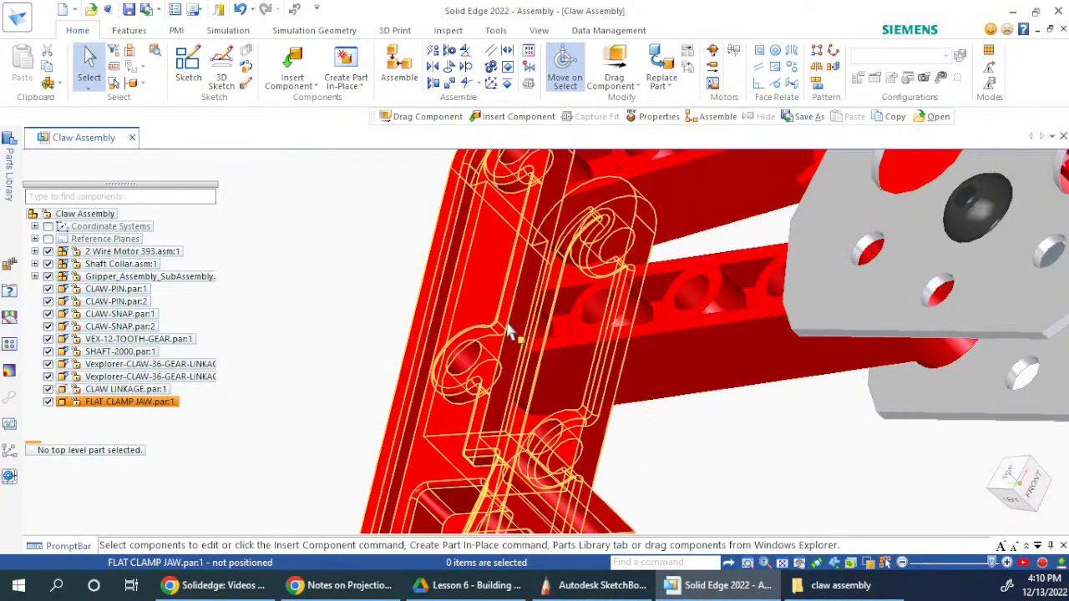
{"action": "scroll", "coordinate": [501, 292], "scroll_direction": "down", "scroll_amount": 5}
{"action": "left_click", "coordinate": [501, 292]}
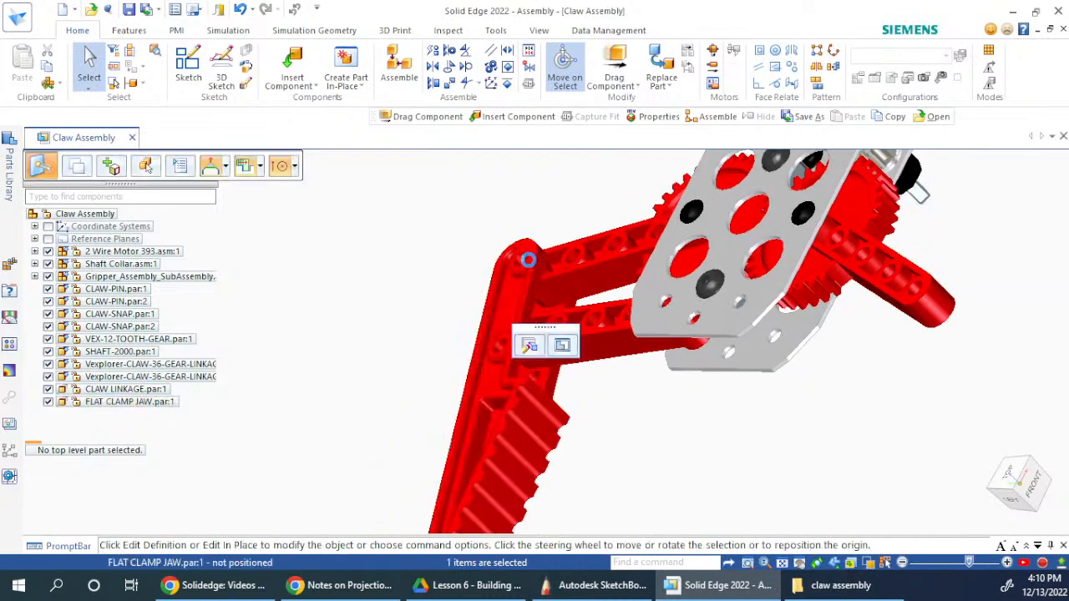
{"action": "left_click", "coordinate": [497, 303]}
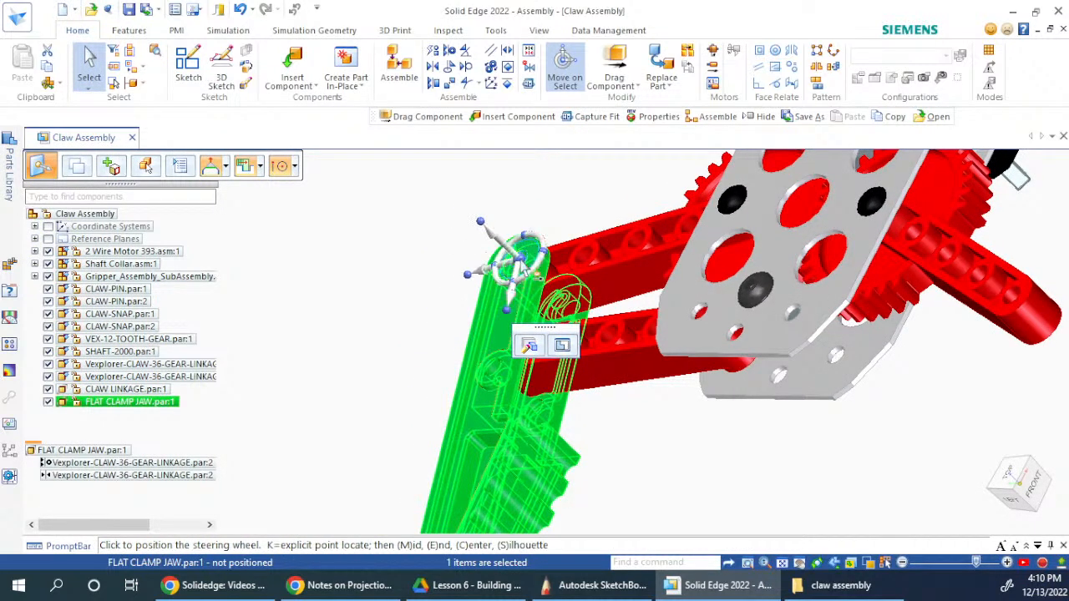
{"action": "left_click", "coordinate": [527, 260]}
{"action": "scroll", "coordinate": [509, 267], "scroll_direction": "up", "scroll_amount": 4}
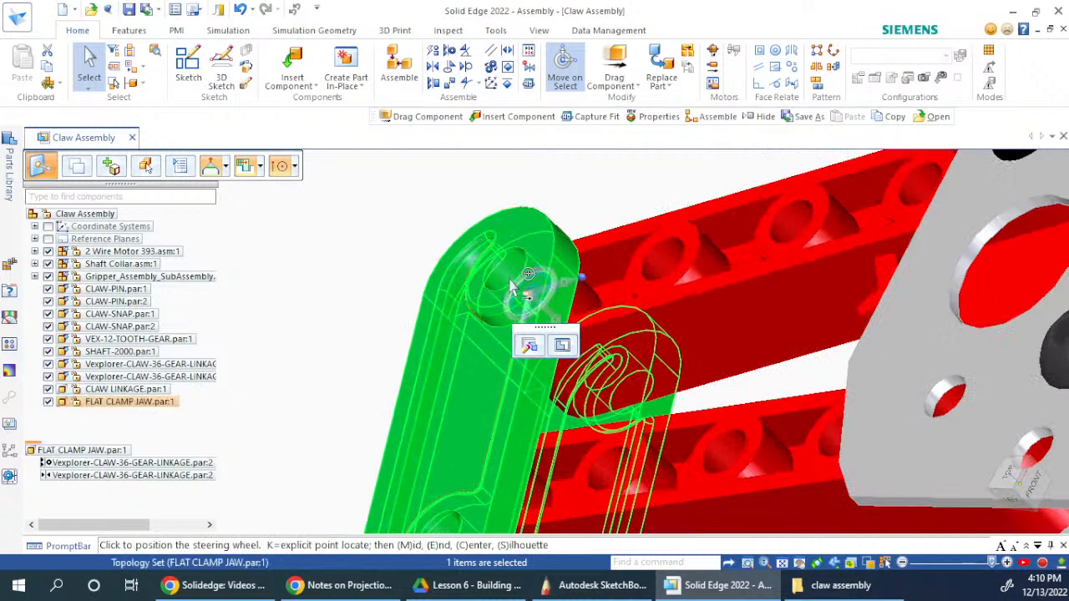
{"action": "left_click", "coordinate": [506, 266]}
{"action": "middle_click_drag", "start_coordinate": [561, 254], "coordinate": [548, 308]}
{"action": "left_click", "coordinate": [538, 298]}
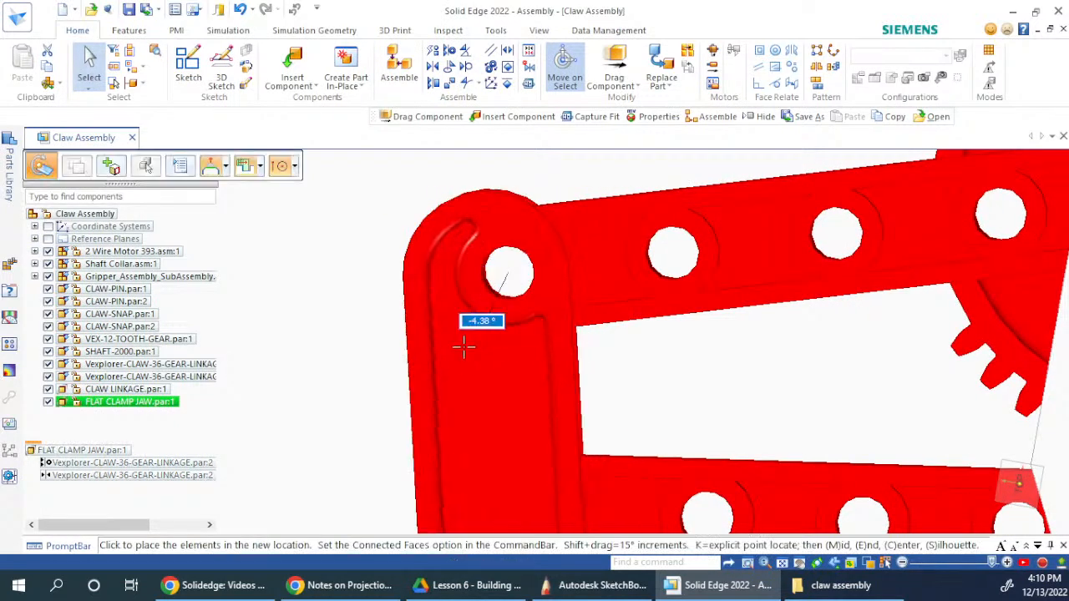
{"action": "left_click", "coordinate": [413, 341]}
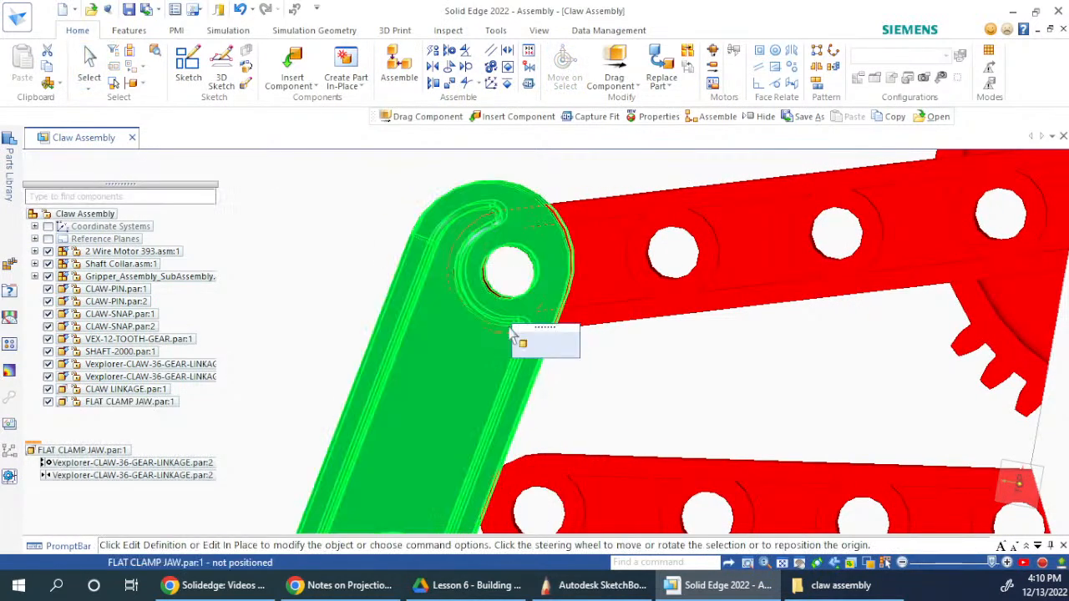
{"action": "scroll", "coordinate": [551, 368], "scroll_direction": "down", "scroll_amount": 5}
{"action": "left_click", "coordinate": [563, 421]}
- Align the clamp jaw's second hole axially with the end hole of CLAW LINKAGE.par:1 using Assemble, and check the linked claw arm
{"action": "scroll", "coordinate": [563, 422], "scroll_direction": "up", "scroll_amount": 5}
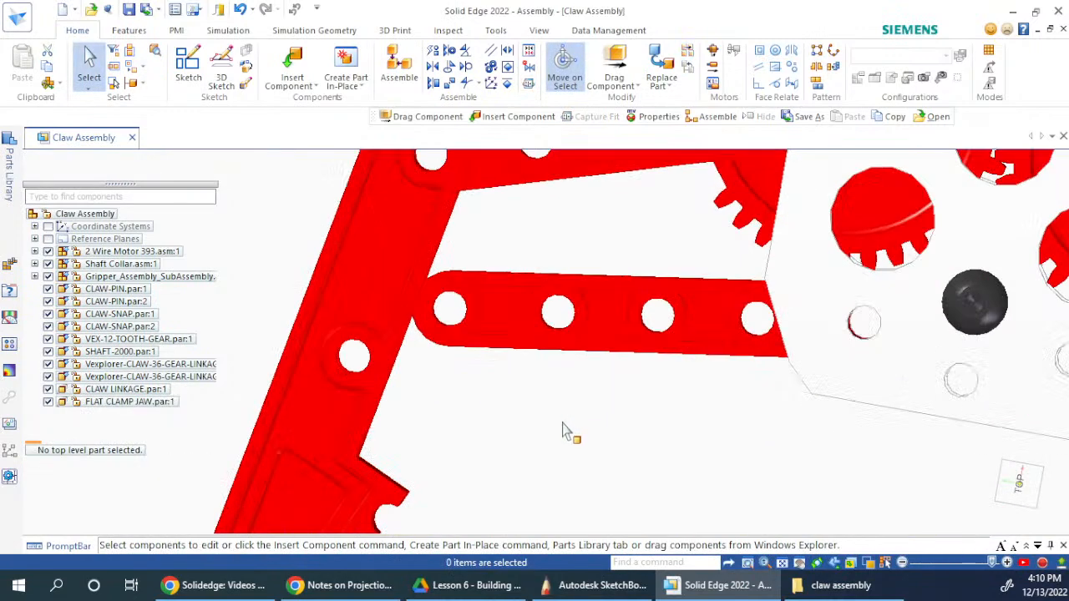
{"action": "middle_click_drag", "start_coordinate": [563, 422], "coordinate": [525, 328]}
{"action": "scroll", "coordinate": [435, 395], "scroll_direction": "up", "scroll_amount": 3}
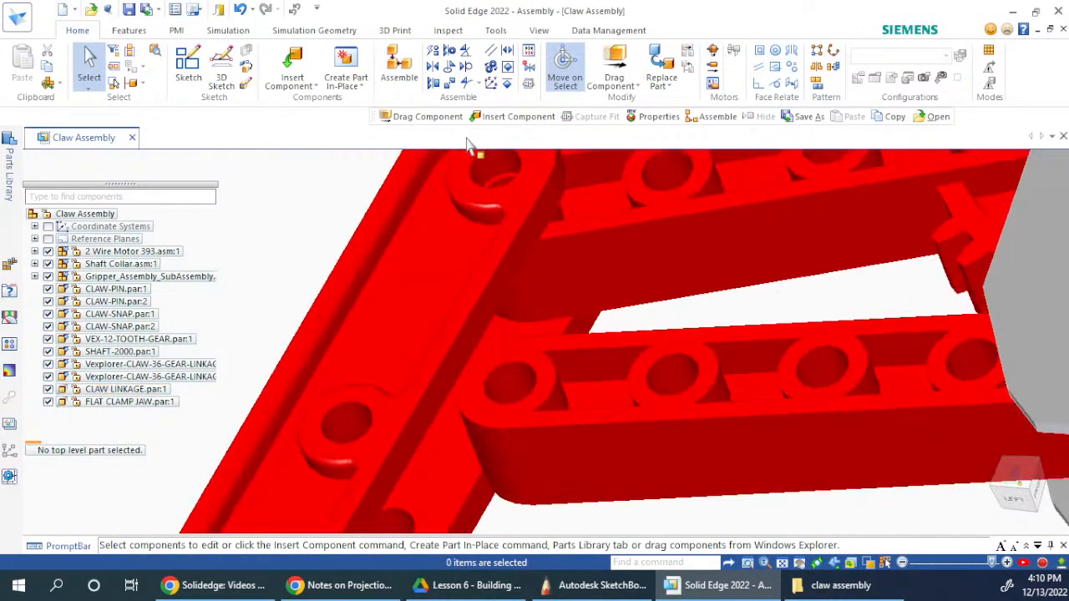
{"action": "left_click", "coordinate": [399, 67]}
{"action": "left_click", "coordinate": [350, 426]}
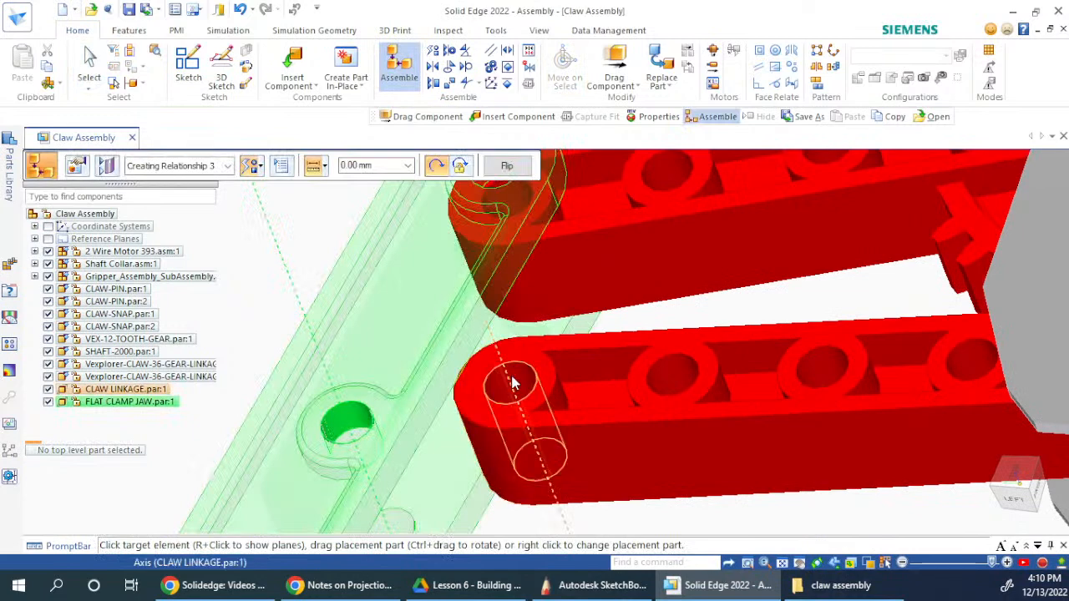
{"action": "left_click", "coordinate": [509, 376]}
{"action": "scroll", "coordinate": [564, 351], "scroll_direction": "down", "scroll_amount": 3}
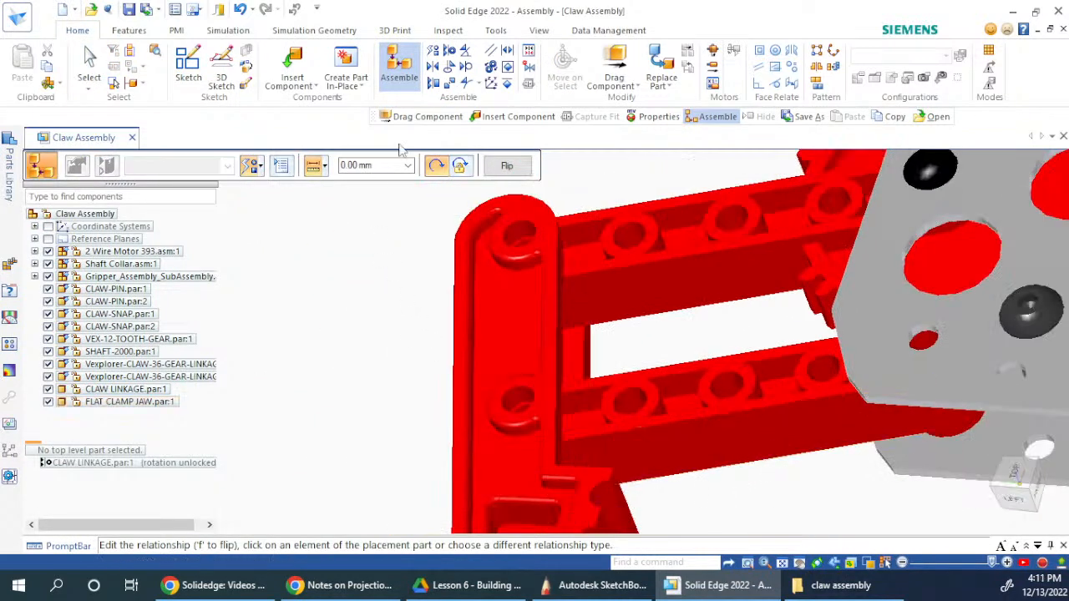
{"action": "scroll", "coordinate": [409, 296], "scroll_direction": "down", "scroll_amount": 5}
{"action": "middle_click_drag", "start_coordinate": [473, 339], "coordinate": [559, 367]}
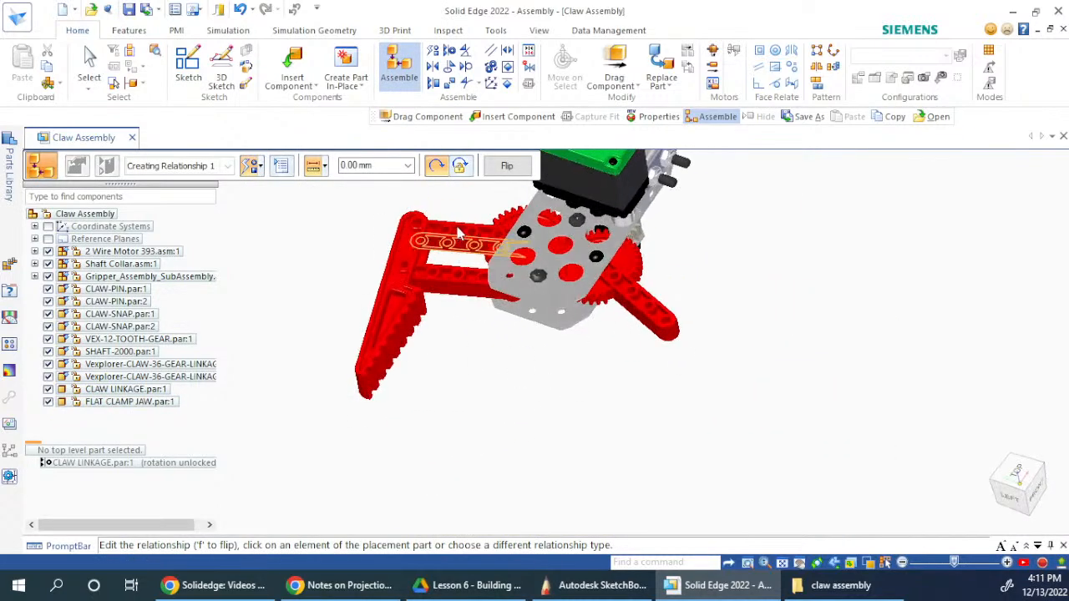
{"action": "scroll", "coordinate": [457, 238], "scroll_direction": "up", "scroll_amount": 5}
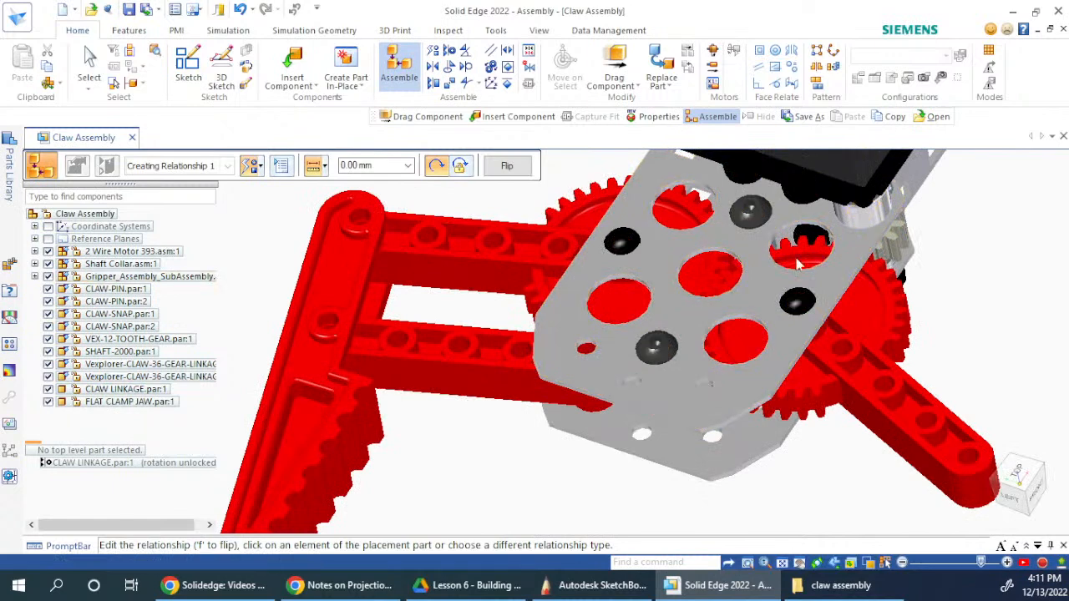
{"action": "scroll", "coordinate": [717, 357], "scroll_direction": "down", "scroll_amount": 3}
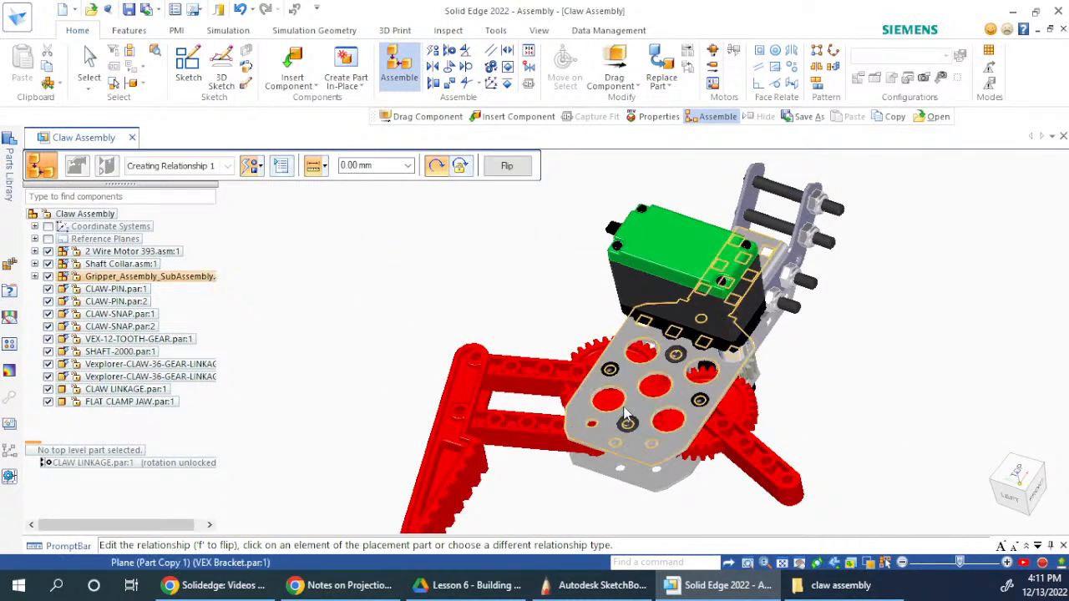
{"action": "left_click", "coordinate": [579, 359]}
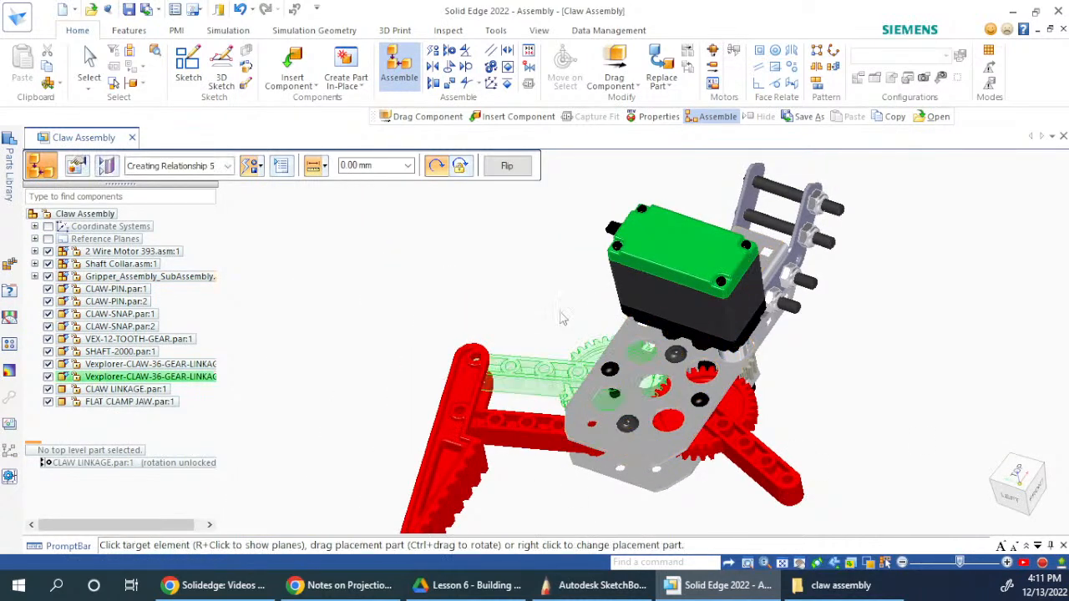
{"action": "right_click", "coordinate": [517, 278]}
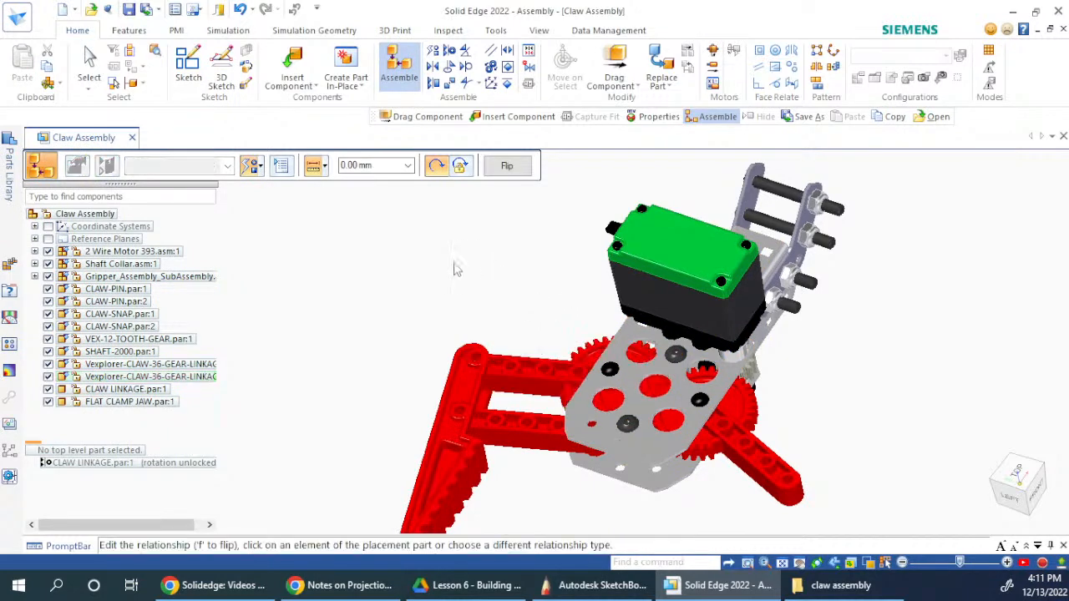
{"action": "key", "text": "Escape"}
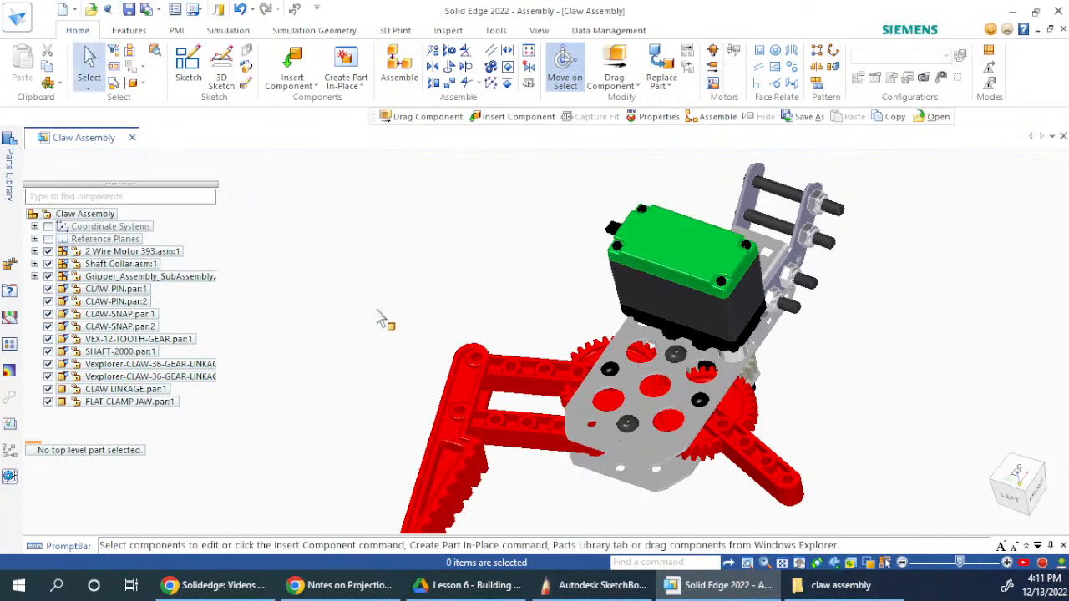
- Suppress the ground relationship of Vexplorer-CLAW-36-GEAR-LINKAGE.par:2 and deselect the part
{"action": "left_click", "coordinate": [590, 349]}
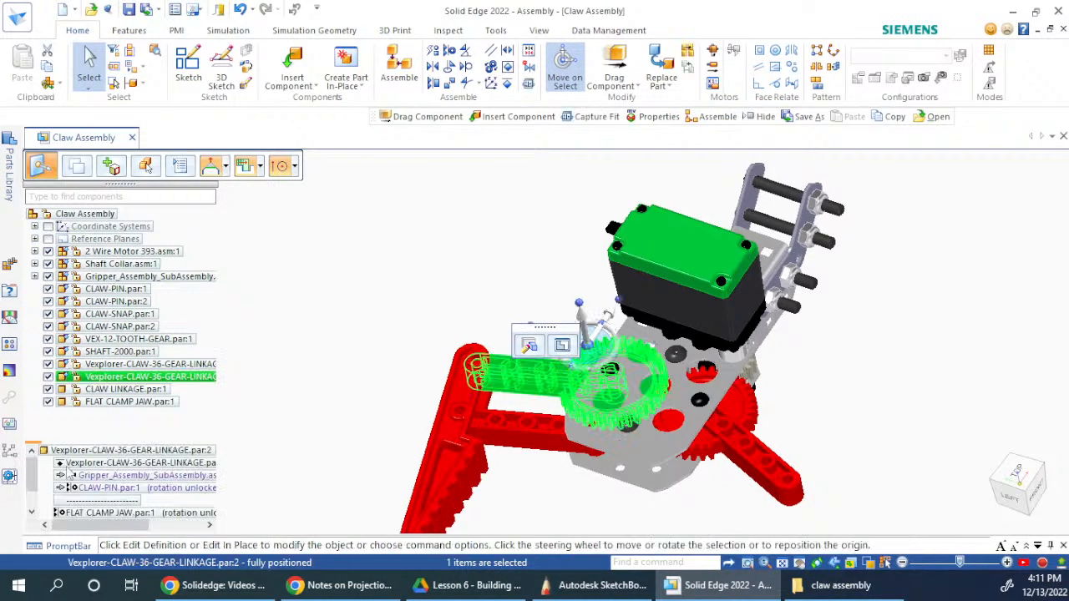
{"action": "left_click", "coordinate": [76, 463]}
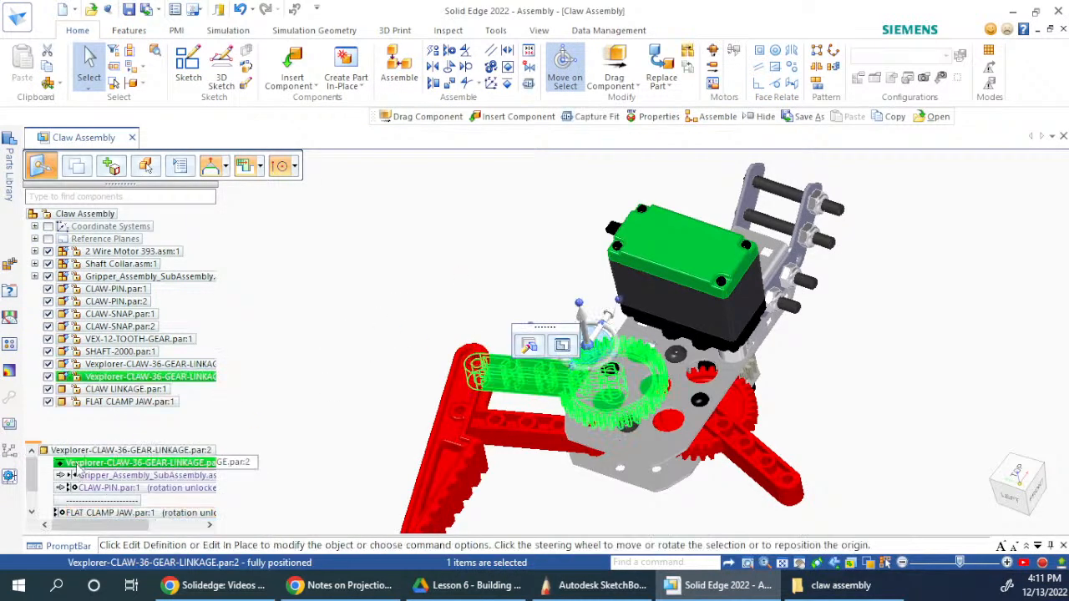
{"action": "right_click", "coordinate": [76, 464]}
{"action": "left_click", "coordinate": [104, 399]}
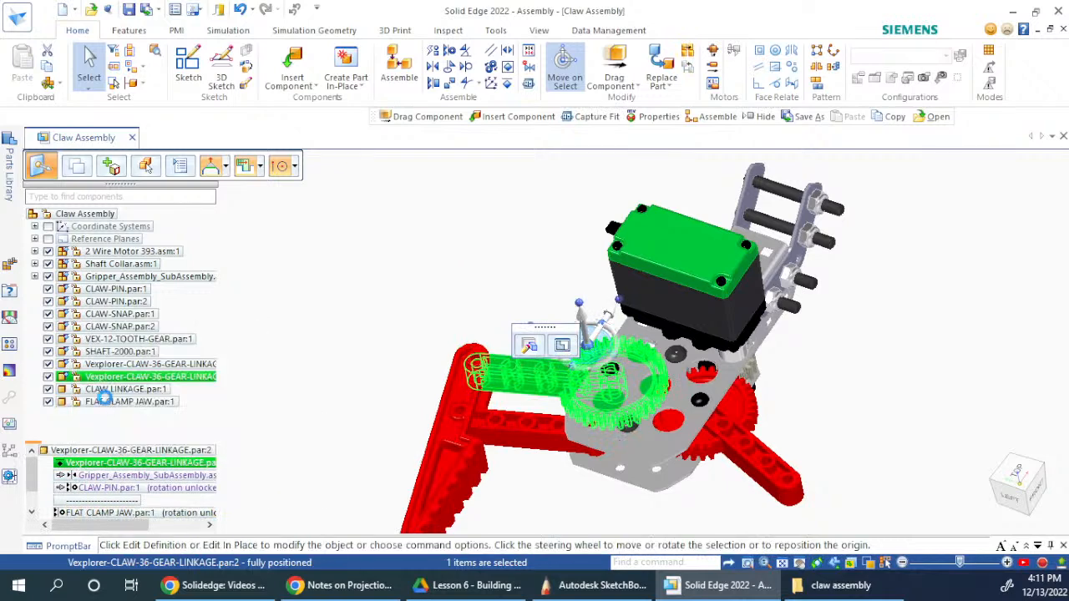
{"action": "left_click", "coordinate": [313, 342]}
- Suppress the ground relationship of Vexplorer-CLAW-36-GEAR-LINKAGE.par:1 on the opposite side of the gripper and deselect it
{"action": "left_click", "coordinate": [716, 374]}
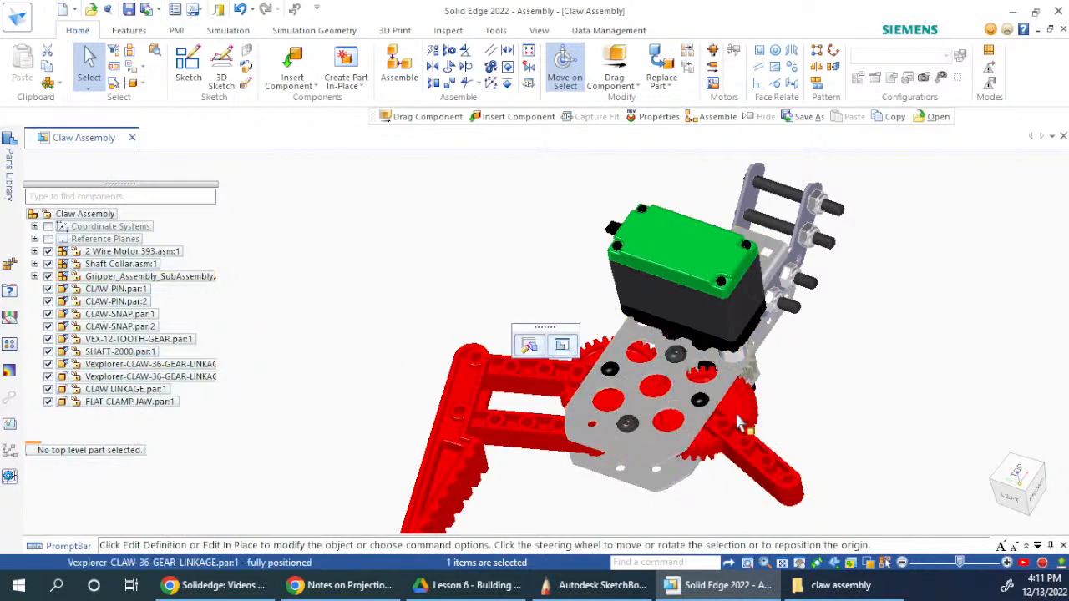
{"action": "right_click", "coordinate": [75, 464]}
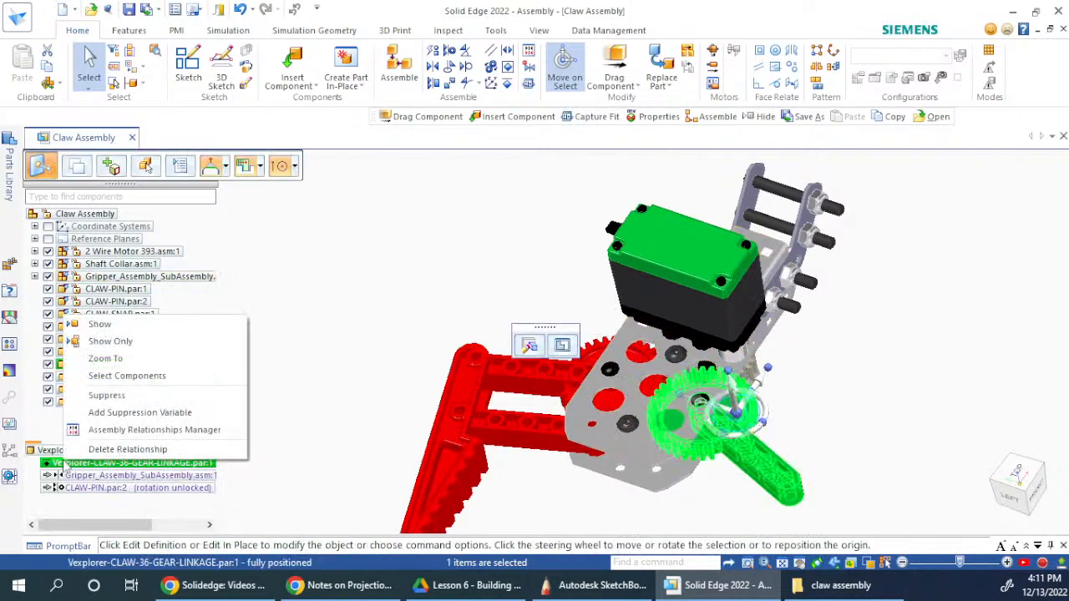
{"action": "left_click", "coordinate": [104, 398]}
{"action": "left_click", "coordinate": [326, 319]}
- Begin a Gear relationship with Assemble, using the circular gear edge of Vexplorer-CLAW-36-GEAR-LINKAGE.par:2 as its first rotational component
{"action": "scroll", "coordinate": [443, 268], "scroll_direction": "up", "scroll_amount": 5}
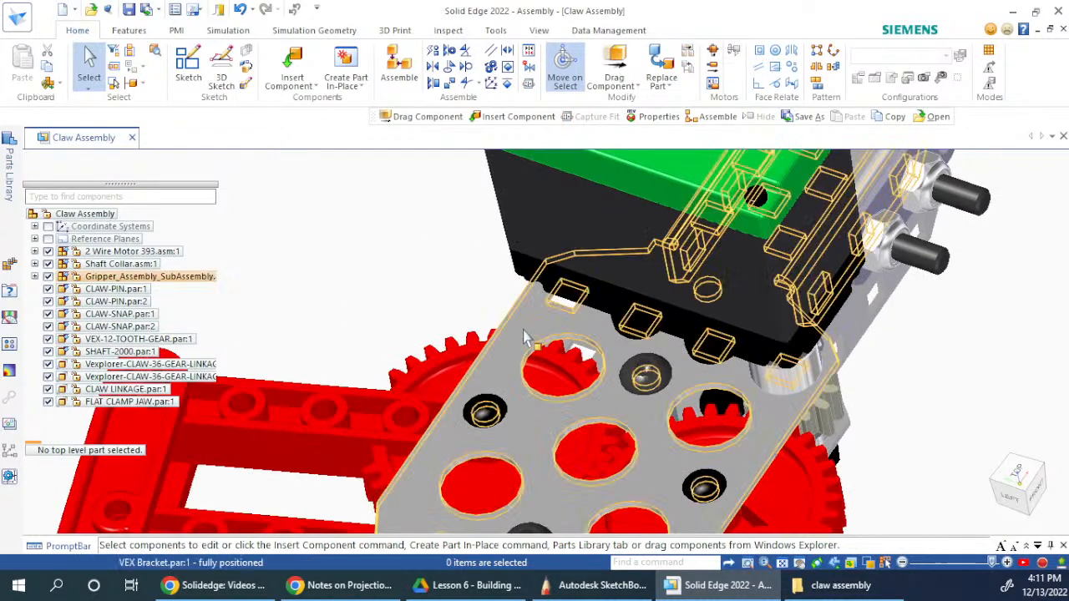
{"action": "middle_click_drag", "start_coordinate": [477, 334], "coordinate": [552, 421]}
{"action": "scroll", "coordinate": [484, 265], "scroll_direction": "down", "scroll_amount": 5}
{"action": "scroll", "coordinate": [551, 422], "scroll_direction": "up", "scroll_amount": 2}
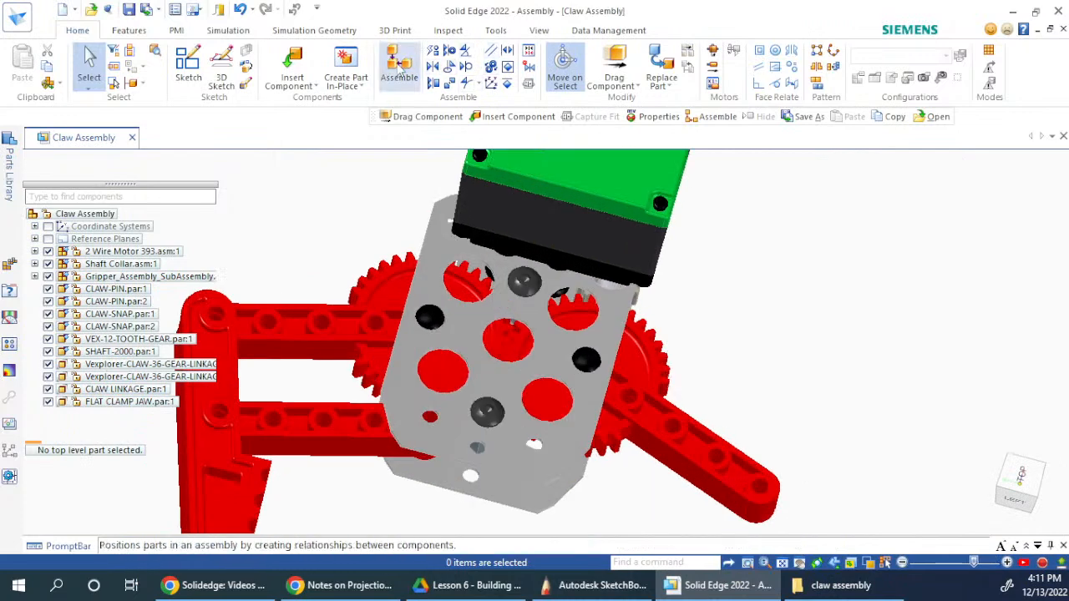
{"action": "left_click", "coordinate": [251, 167]}
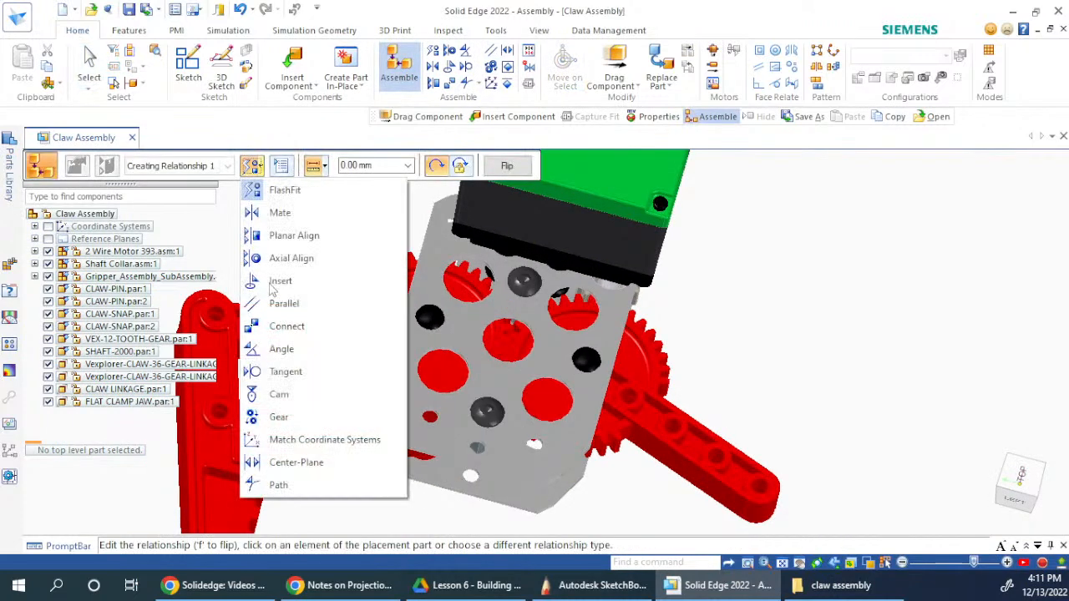
{"action": "left_click", "coordinate": [274, 413]}
{"action": "scroll", "coordinate": [743, 377], "scroll_direction": "down", "scroll_amount": 3}
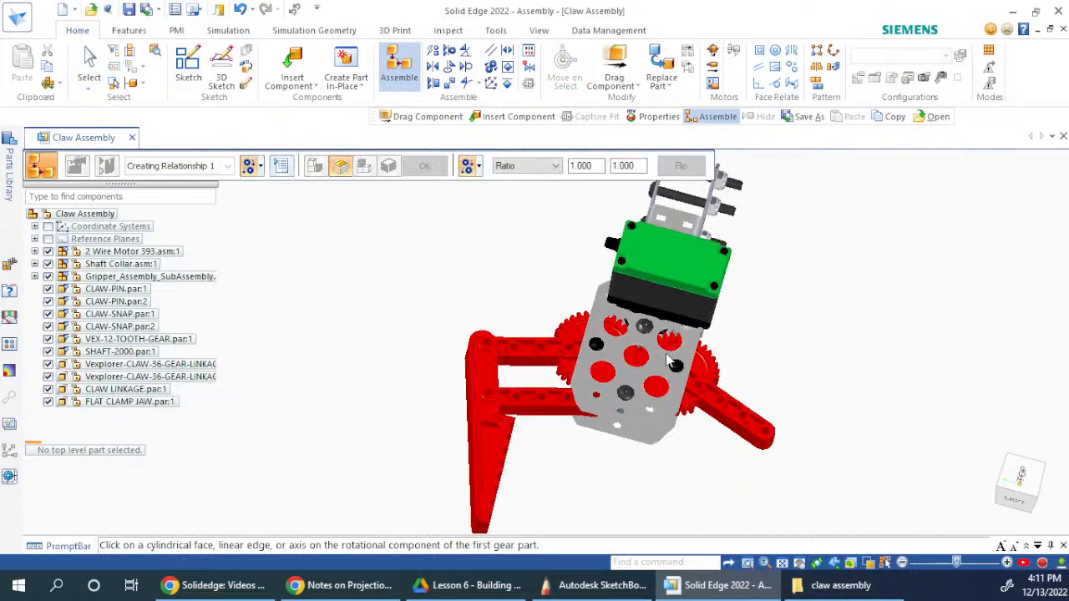
{"action": "scroll", "coordinate": [587, 339], "scroll_direction": "up", "scroll_amount": 4}
{"action": "middle_click_drag", "start_coordinate": [587, 339], "coordinate": [559, 292]}
{"action": "scroll", "coordinate": [554, 289], "scroll_direction": "up", "scroll_amount": 2}
{"action": "scroll", "coordinate": [552, 288], "scroll_direction": "up", "scroll_amount": 2}
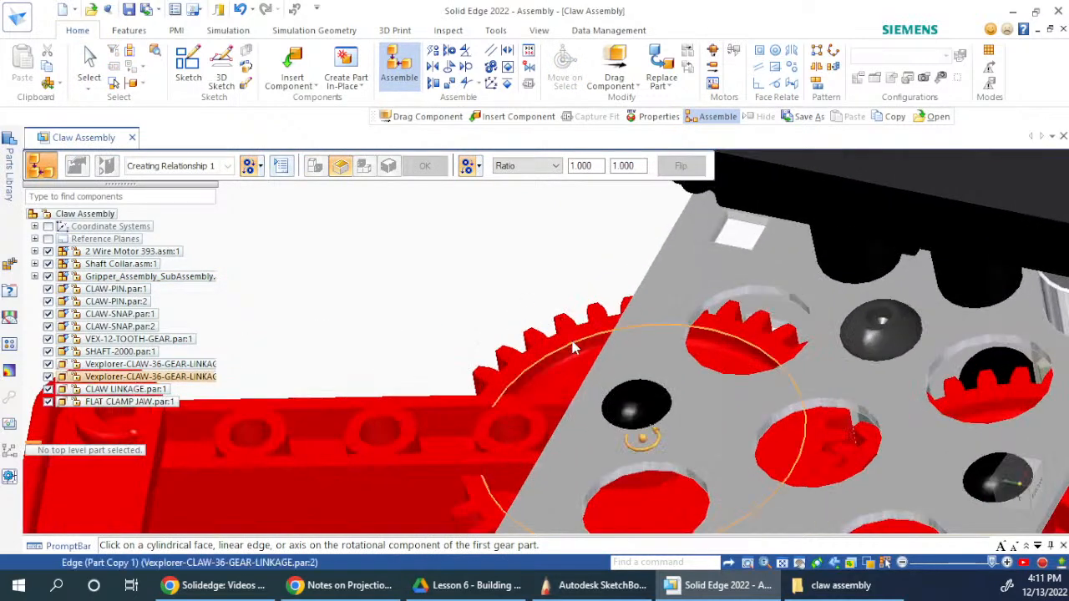
{"action": "left_click", "coordinate": [573, 353]}
- Try to gear it to Vexplorer-CLAW-36-GEAR-LINKAGE.par:1 at a 1.000 to 1.000 ratio with flipped direction, then leave Assemble
{"action": "scroll", "coordinate": [476, 284], "scroll_direction": "down", "scroll_amount": 2}
{"action": "scroll", "coordinate": [489, 333], "scroll_direction": "up", "scroll_amount": 3}
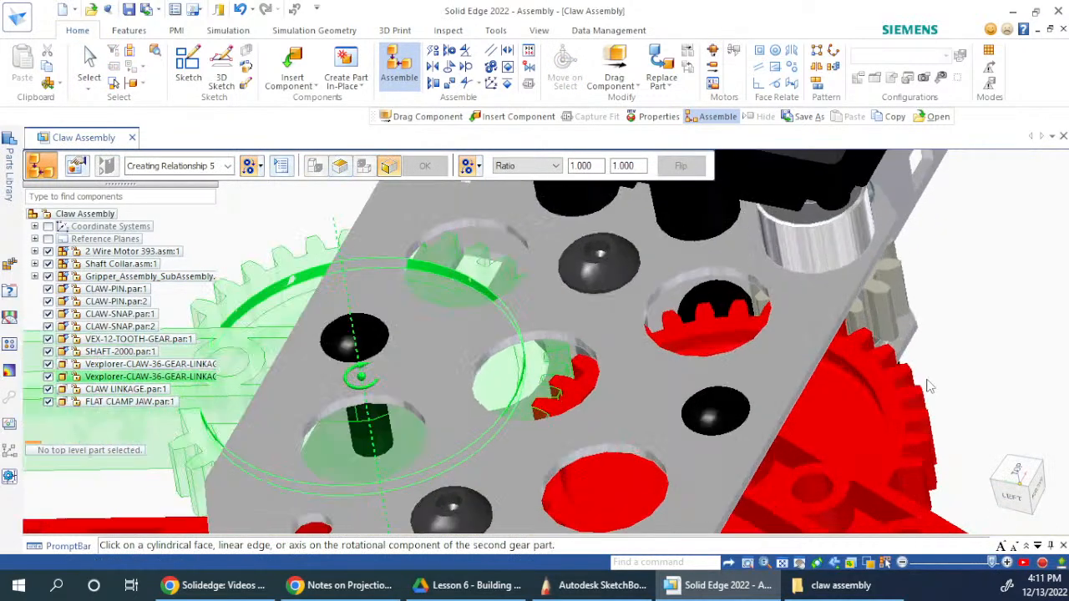
{"action": "left_click", "coordinate": [824, 357]}
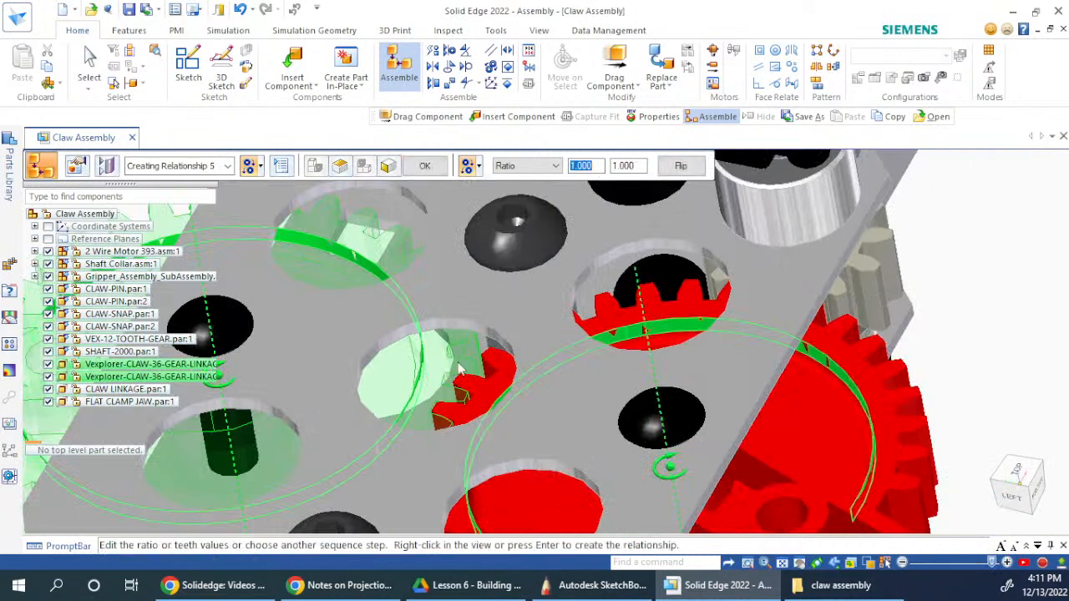
{"action": "scroll", "coordinate": [700, 351], "scroll_direction": "down", "scroll_amount": 2}
{"action": "scroll", "coordinate": [372, 363], "scroll_direction": "up", "scroll_amount": 2}
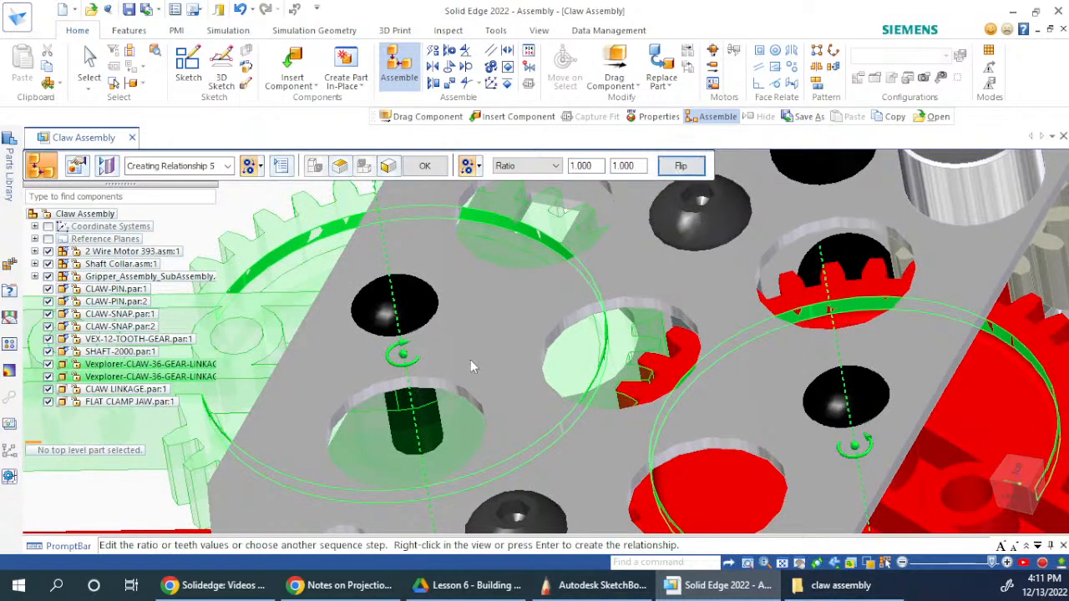
{"action": "scroll", "coordinate": [560, 279], "scroll_direction": "down", "scroll_amount": 3}
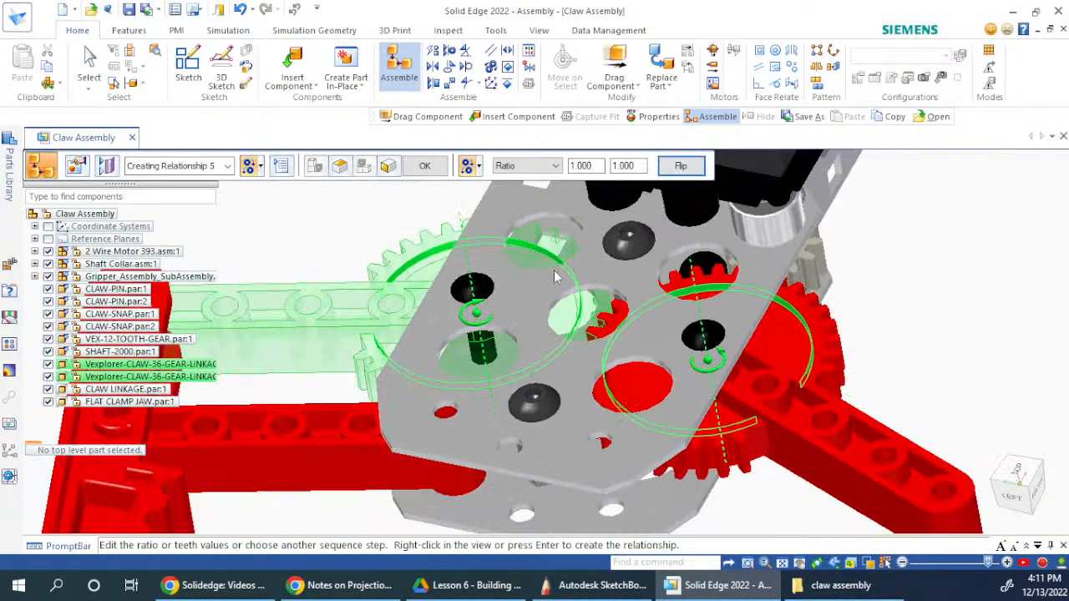
{"action": "right_click", "coordinate": [304, 237]}
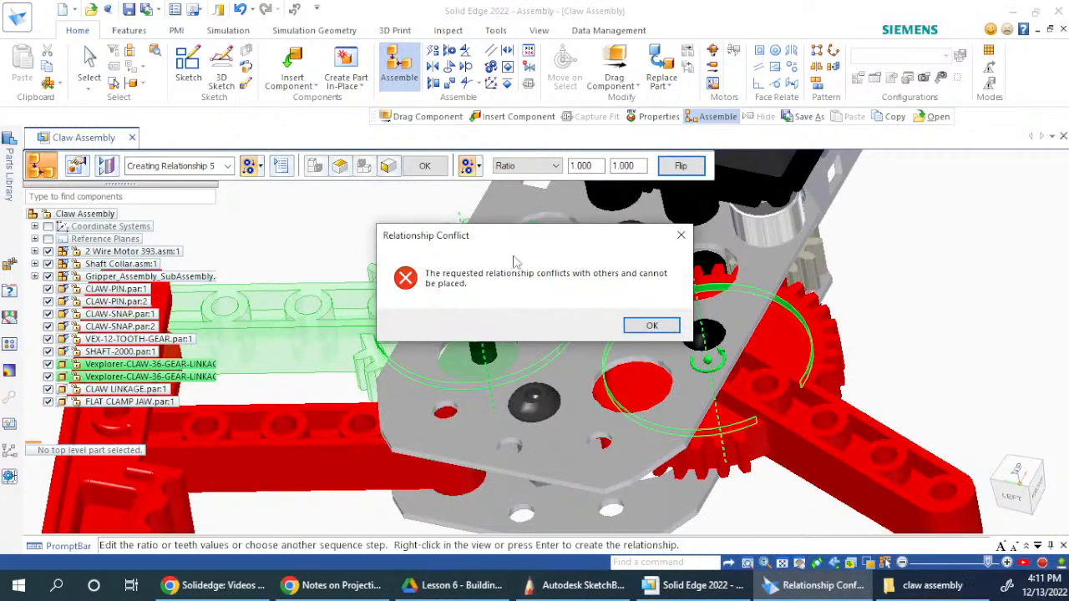
{"action": "left_click", "coordinate": [639, 330]}
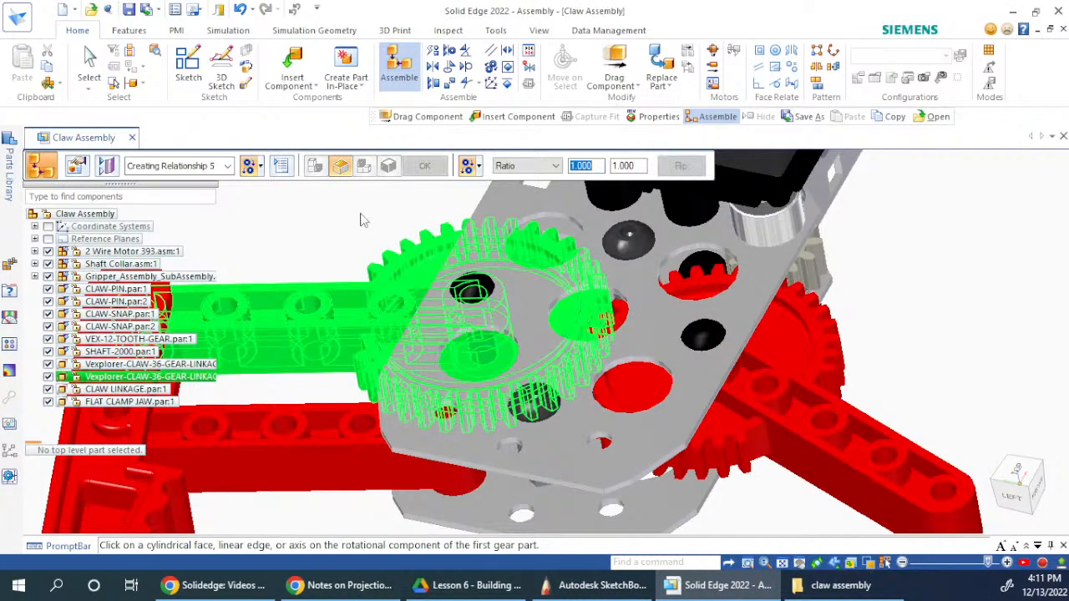
{"action": "scroll", "coordinate": [328, 235], "scroll_direction": "down", "scroll_amount": 5}
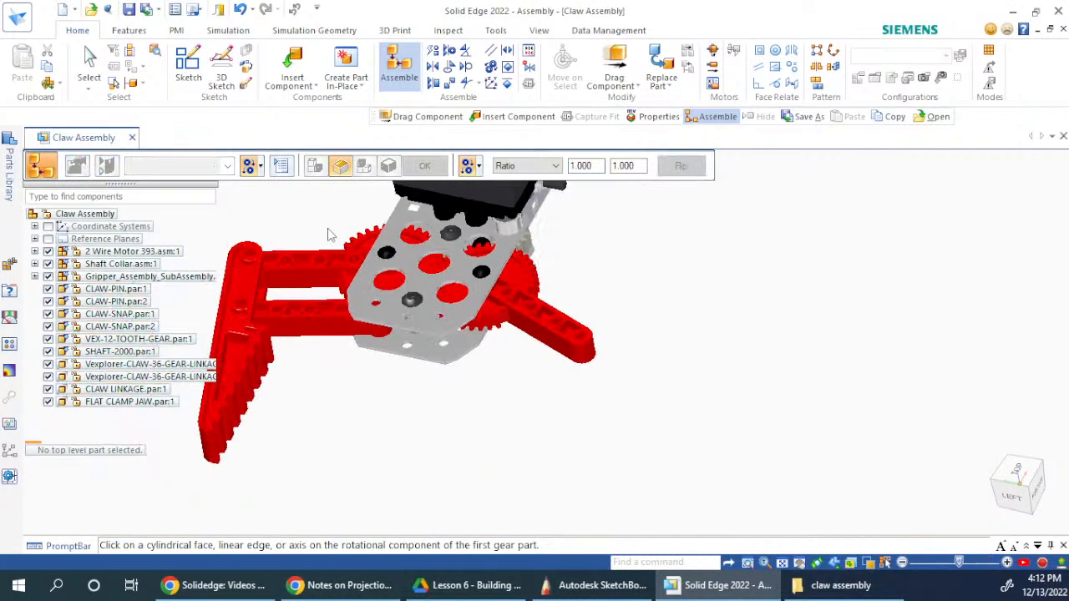
{"action": "key", "text": "Escape"}
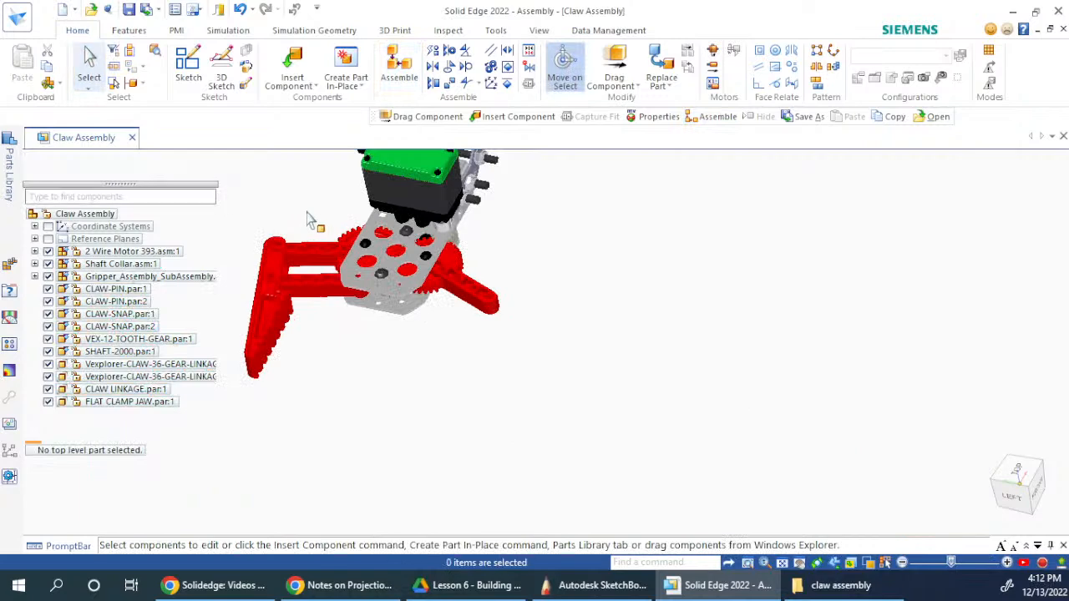
- Check the relationships of both gear linkages, including the suppressed ground relationship of Vexplorer-CLAW-36-GEAR-LINKAGE.par:1
{"action": "scroll", "coordinate": [309, 219], "scroll_direction": "up", "scroll_amount": 5}
{"action": "left_click", "coordinate": [415, 284]}
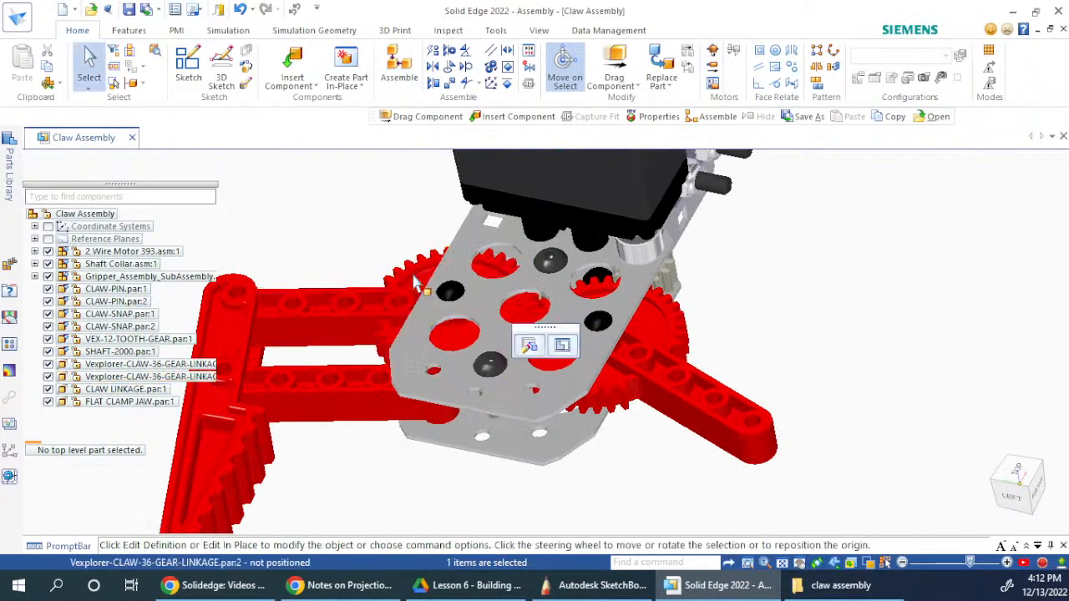
{"action": "left_click", "coordinate": [290, 214]}
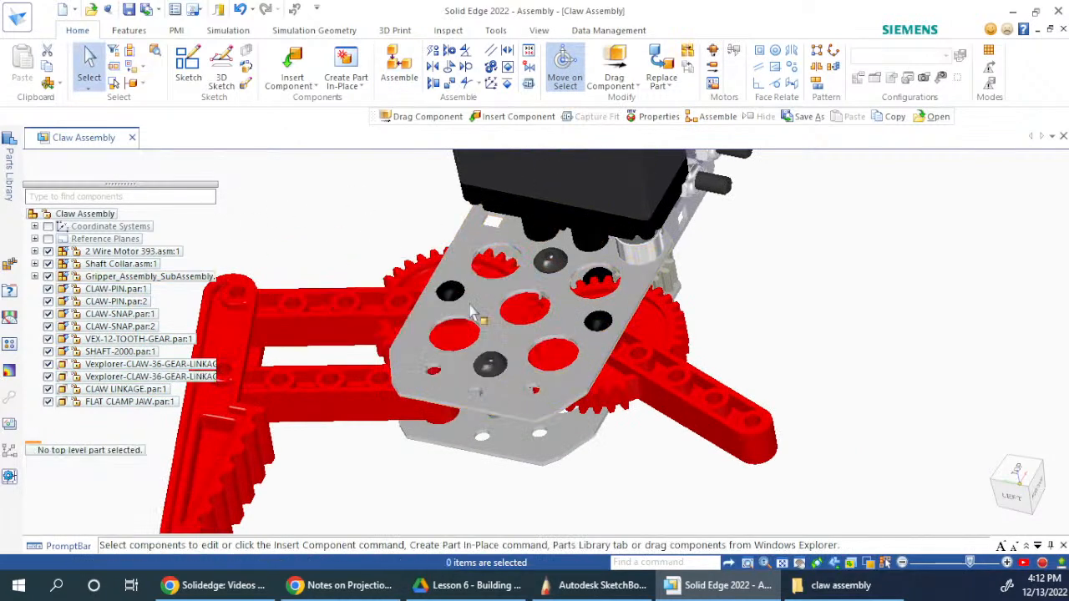
{"action": "left_click", "coordinate": [146, 364]}
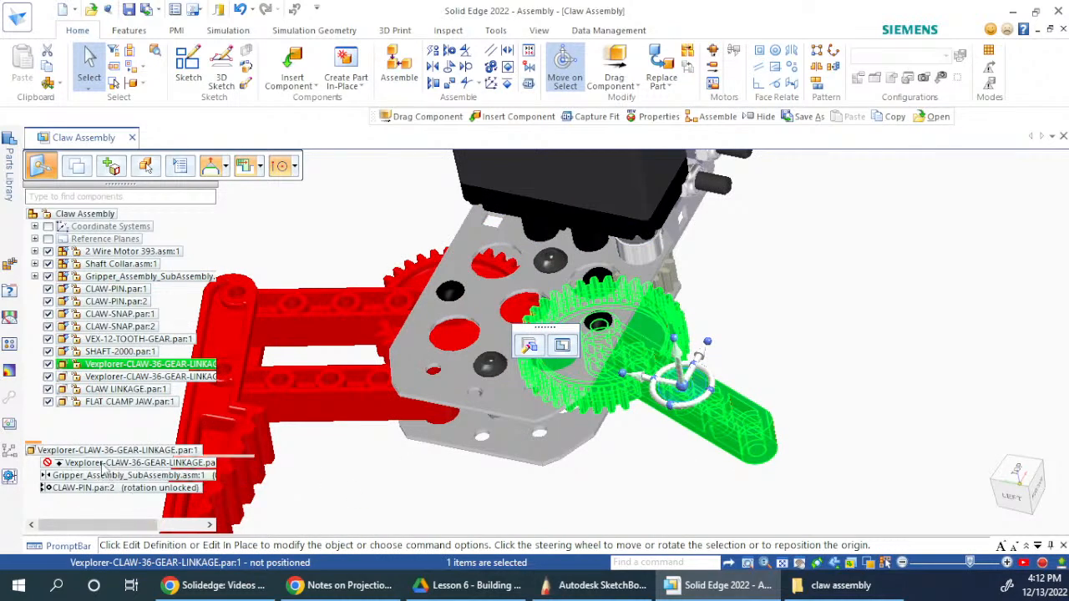
{"action": "left_click", "coordinate": [365, 245]}
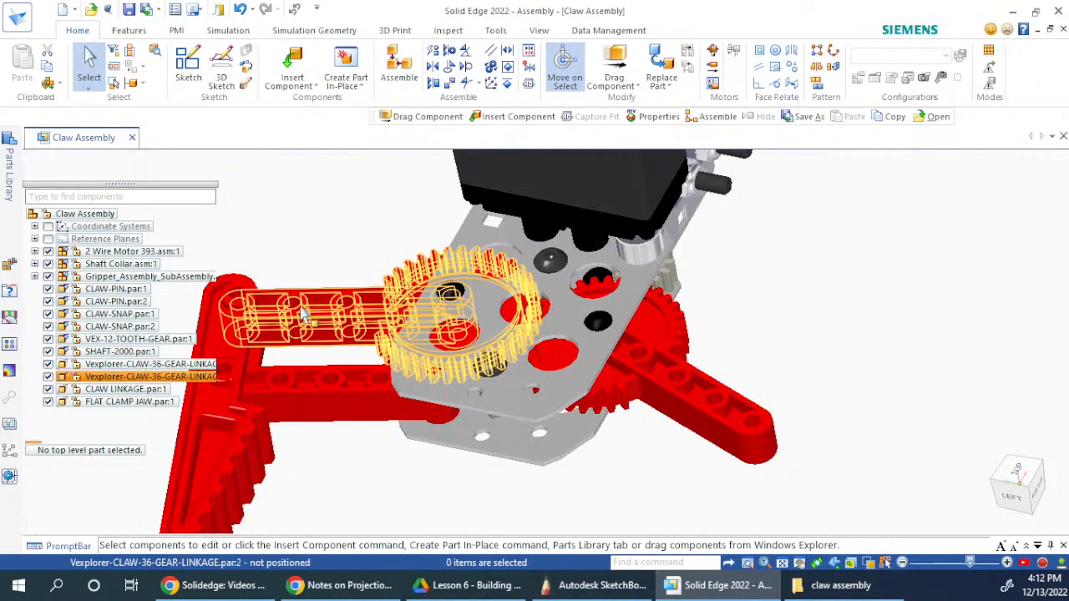
- Test the linked claw arm's motion by swinging it upward with Drag Component under the default analysis options, and restore its position
{"action": "left_click", "coordinate": [615, 60]}
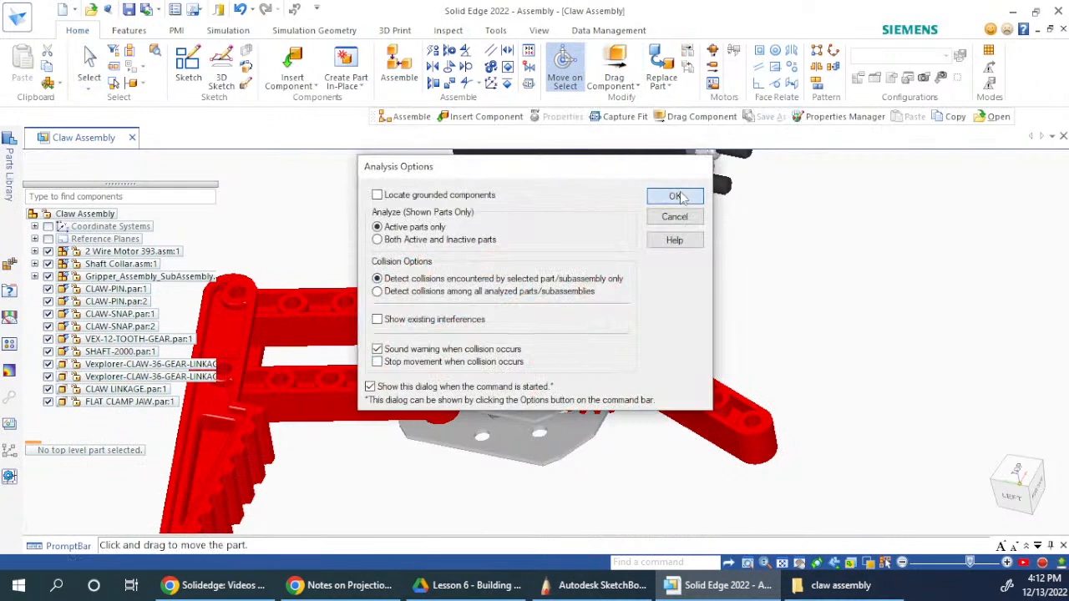
{"action": "left_click", "coordinate": [675, 197]}
{"action": "left_click_drag", "start_coordinate": [286, 360], "coordinate": [285, 278]}
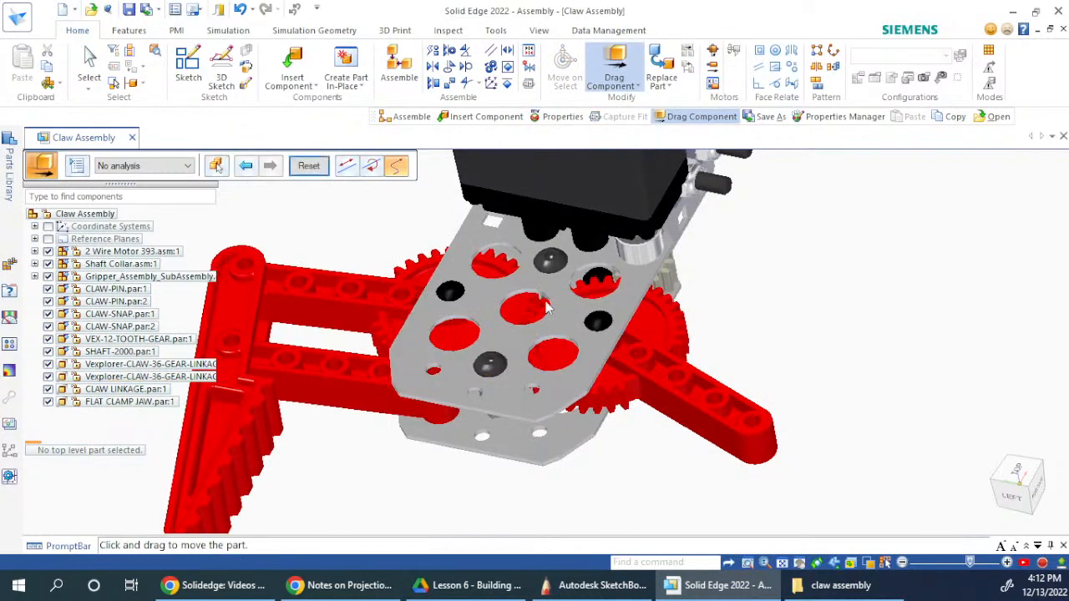
{"action": "key", "text": "Escape"}
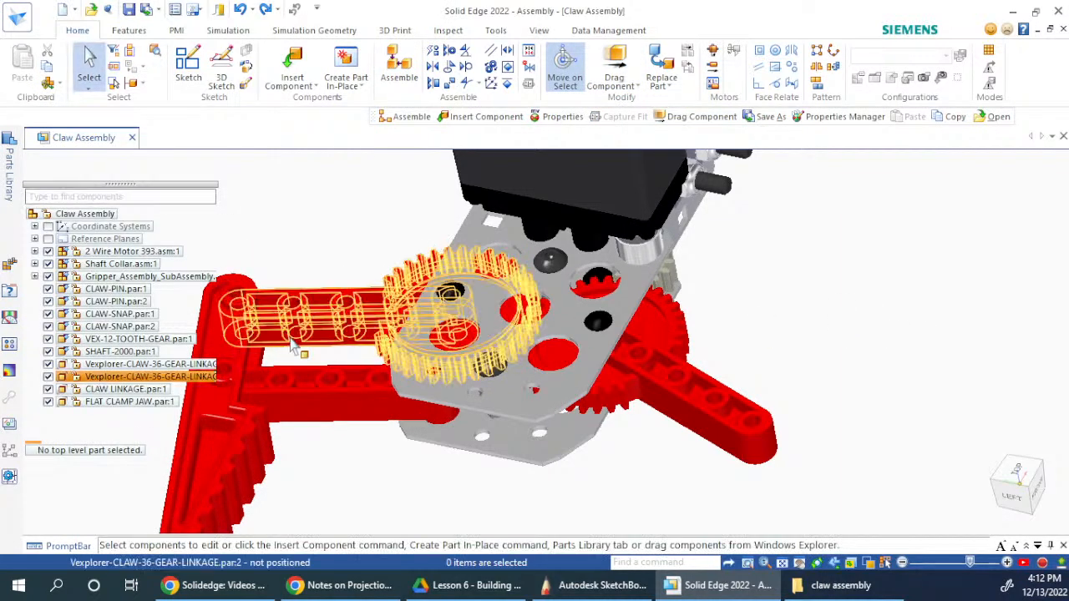
- Review the relationships of Vexplorer-CLAW-36-GEAR-LINKAGE.par:2, including its alignment with FLAT CLAMP JAW.par:1, and deselect it
{"action": "scroll", "coordinate": [409, 314], "scroll_direction": "up", "scroll_amount": 3}
{"action": "scroll", "coordinate": [351, 349], "scroll_direction": "down", "scroll_amount": 3}
{"action": "left_click", "coordinate": [363, 319]}
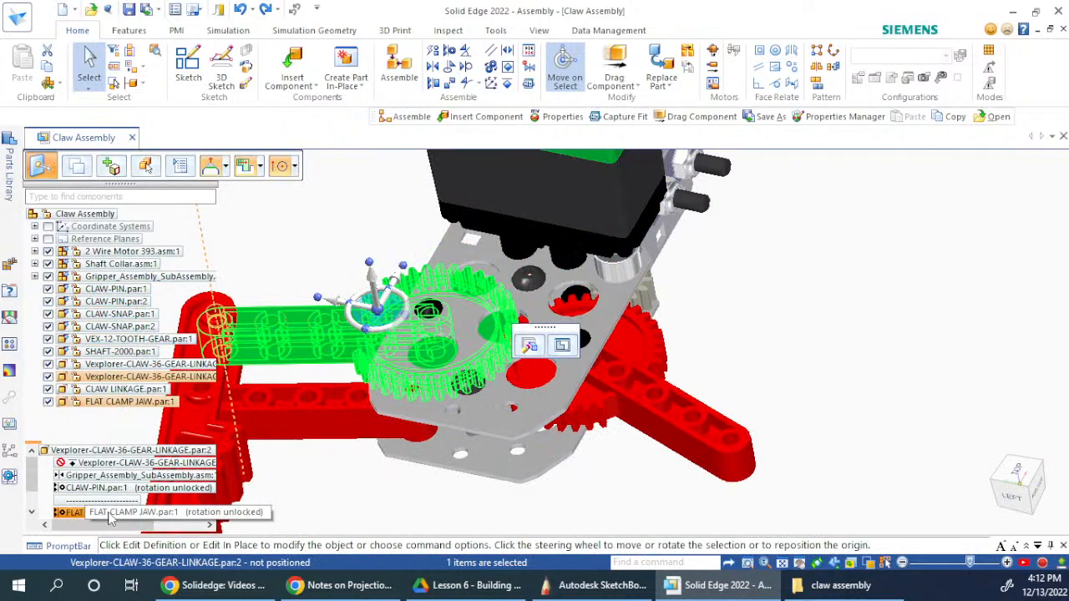
{"action": "left_click", "coordinate": [343, 238]}
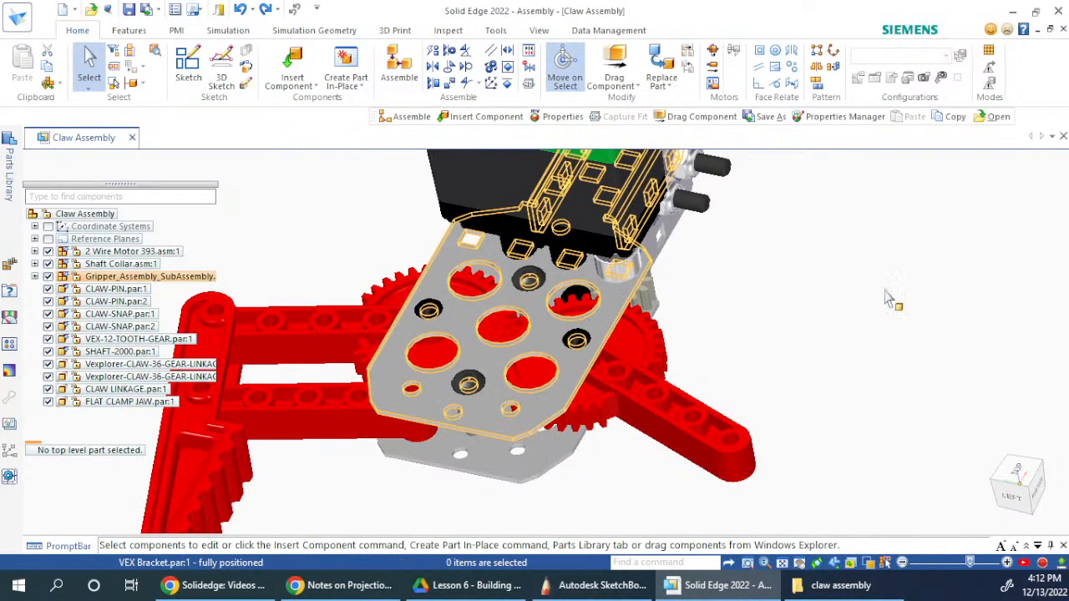
- Start a Gear relationship in Assemble and pick the circular gear edge of Vexplorer-CLAW-36-GEAR-LINKAGE.par:2 as the first gear part
{"action": "scroll", "coordinate": [827, 294], "scroll_direction": "down", "scroll_amount": 3}
{"action": "scroll", "coordinate": [616, 352], "scroll_direction": "up", "scroll_amount": 2}
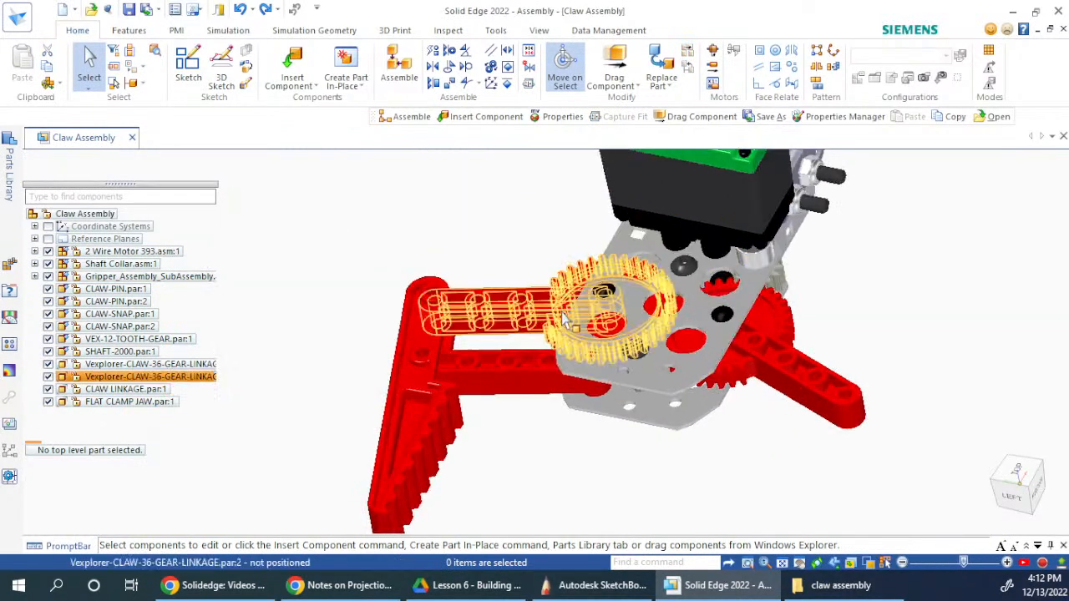
{"action": "left_click", "coordinate": [401, 69]}
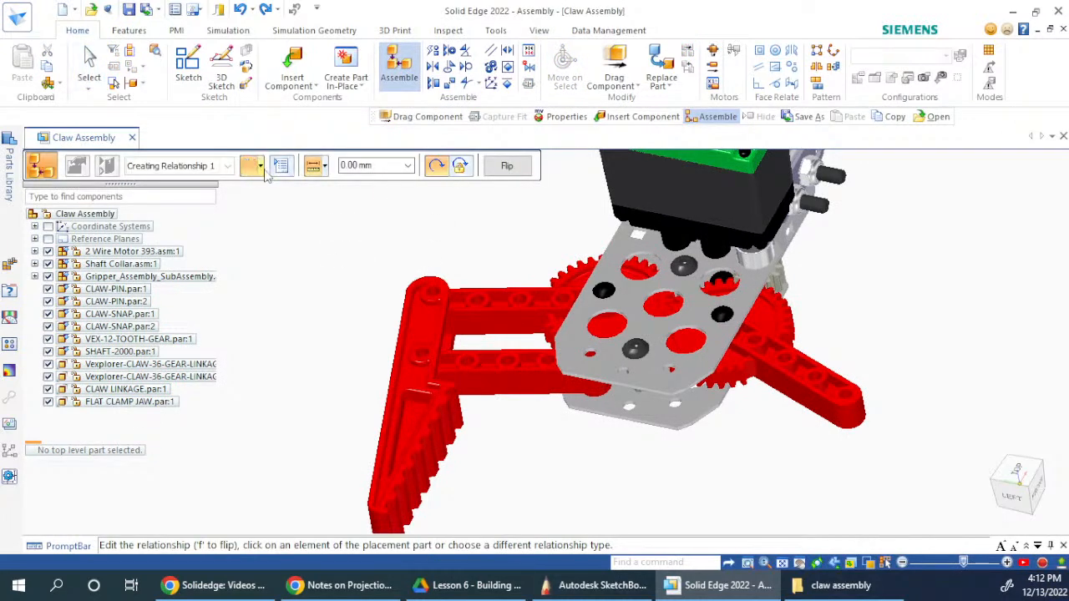
{"action": "left_click", "coordinate": [260, 166]}
{"action": "left_click", "coordinate": [265, 402]}
{"action": "scroll", "coordinate": [613, 273], "scroll_direction": "up", "scroll_amount": 1}
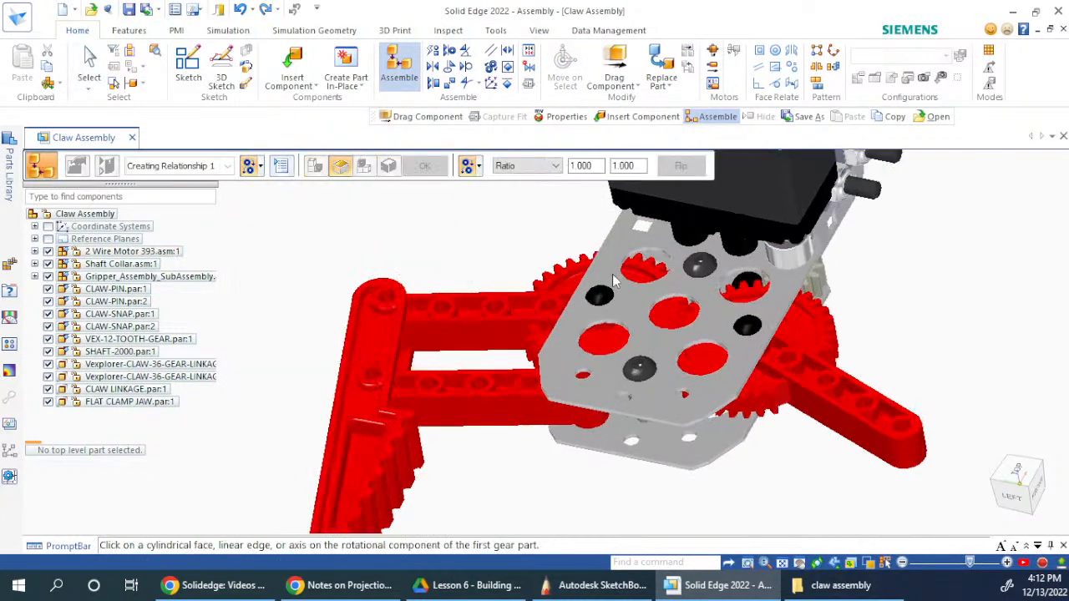
{"action": "scroll", "coordinate": [613, 273], "scroll_direction": "up", "scroll_amount": 3}
{"action": "left_click", "coordinate": [532, 260]}
{"action": "scroll", "coordinate": [456, 258], "scroll_direction": "down", "scroll_amount": 1}
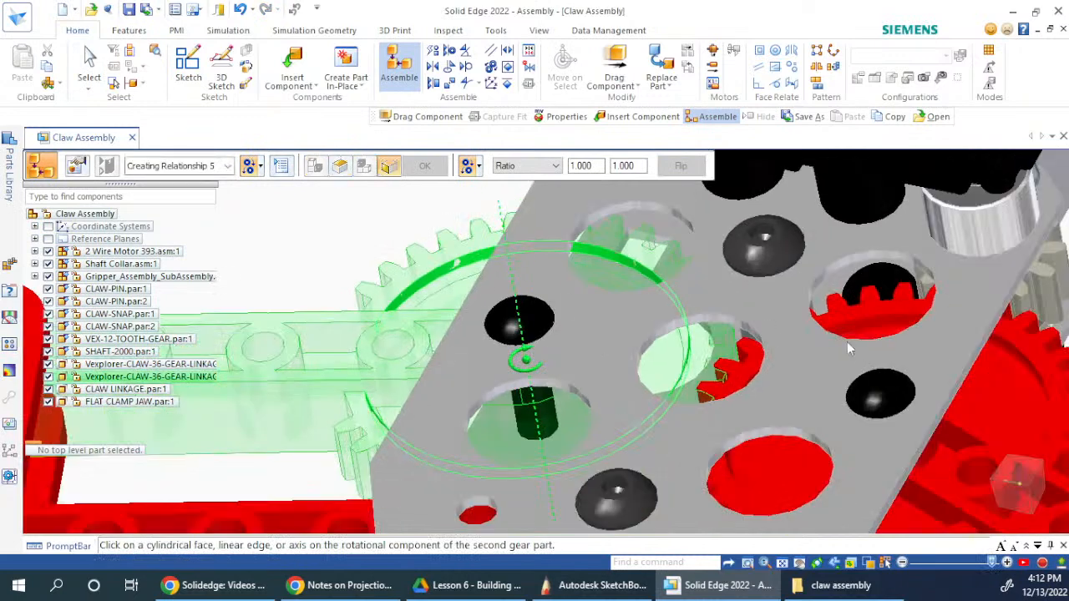
- Try to gear it to Vexplorer-CLAW-36-GEAR-LINKAGE.par:1 at a 1.000 to 1.000 ratio without flipping the direction, and leave Assemble
{"action": "scroll", "coordinate": [954, 330], "scroll_direction": "up", "scroll_amount": 1}
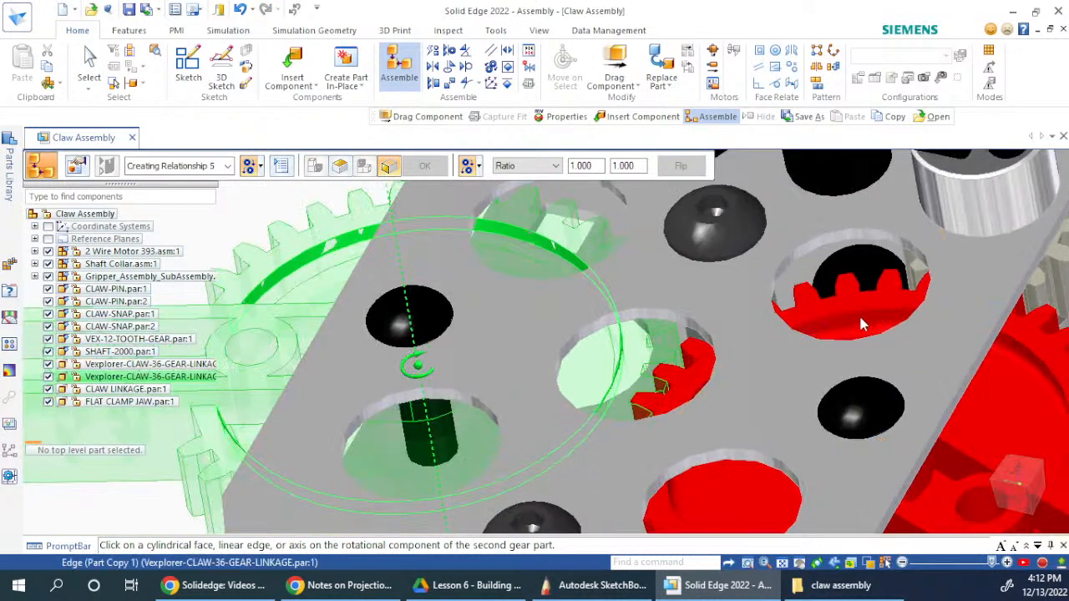
{"action": "left_click", "coordinate": [864, 326]}
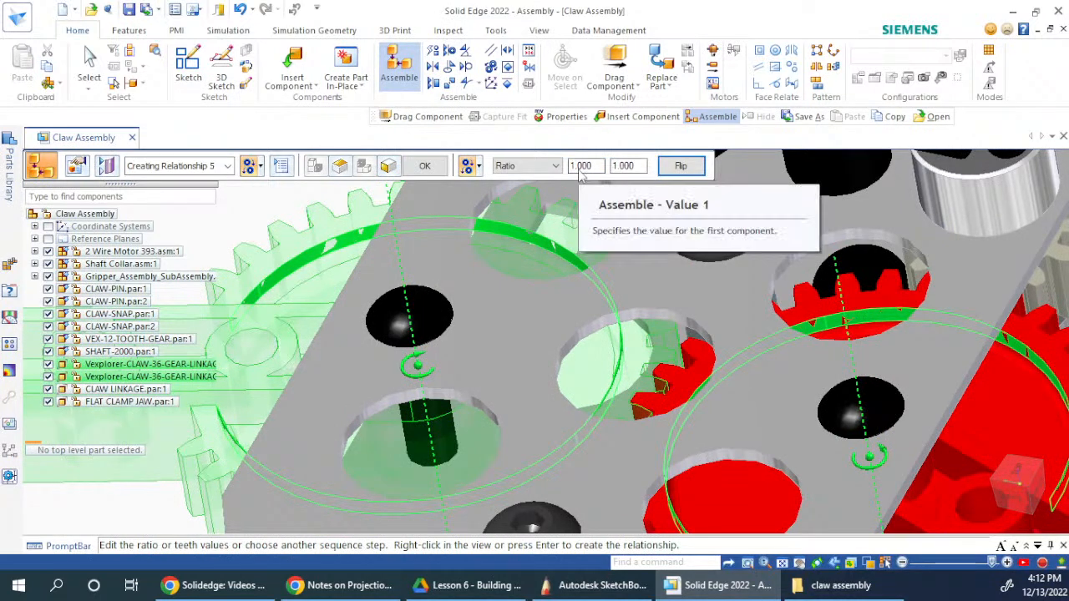
{"action": "left_click", "coordinate": [423, 167]}
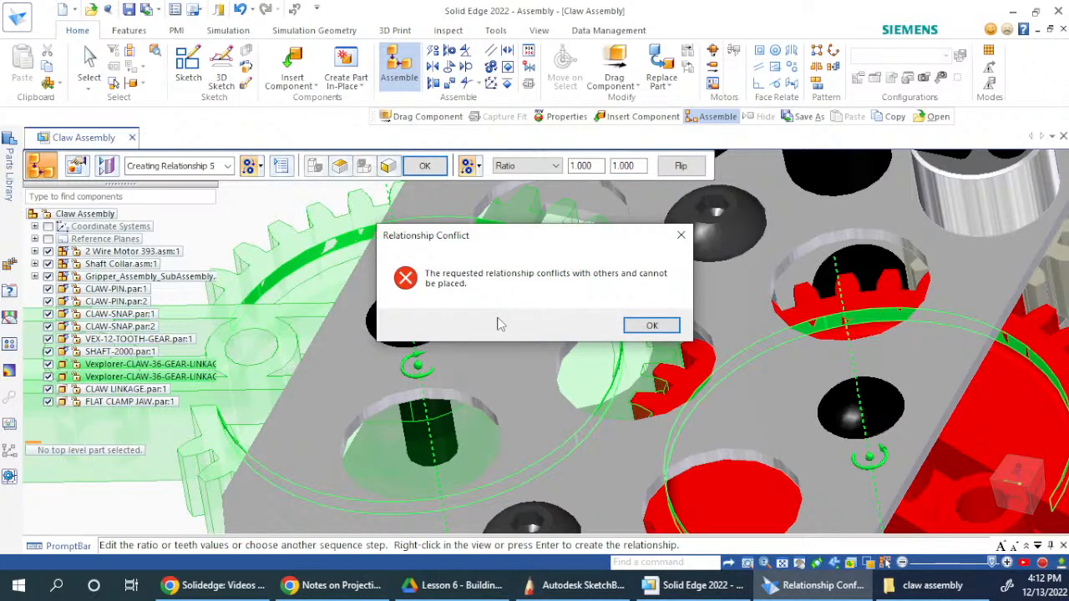
{"action": "left_click", "coordinate": [651, 326]}
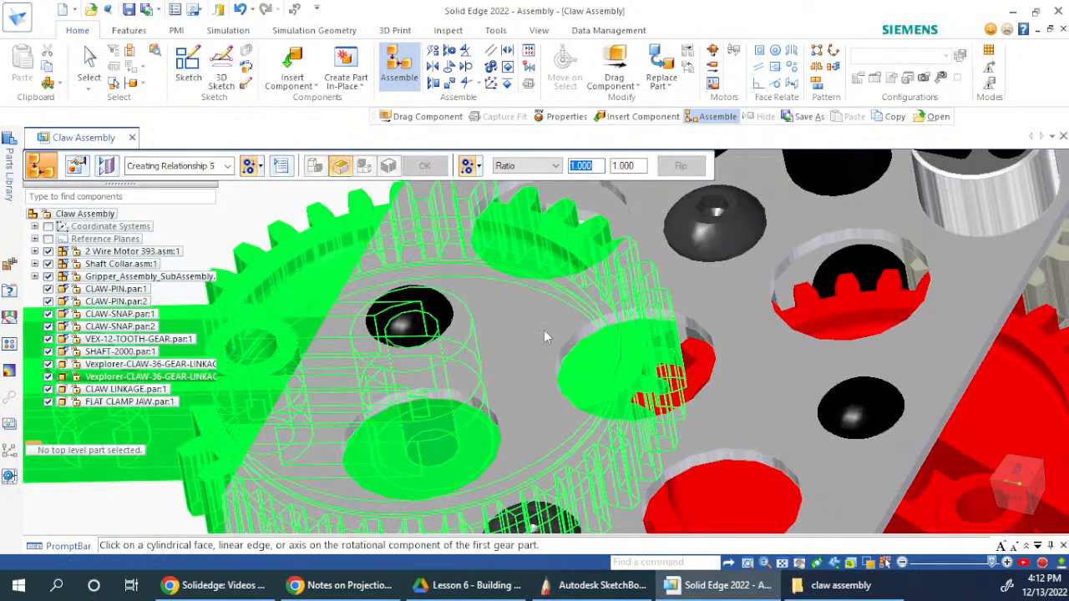
{"action": "scroll", "coordinate": [553, 337], "scroll_direction": "down", "scroll_amount": 3}
{"action": "key", "text": "Escape"}
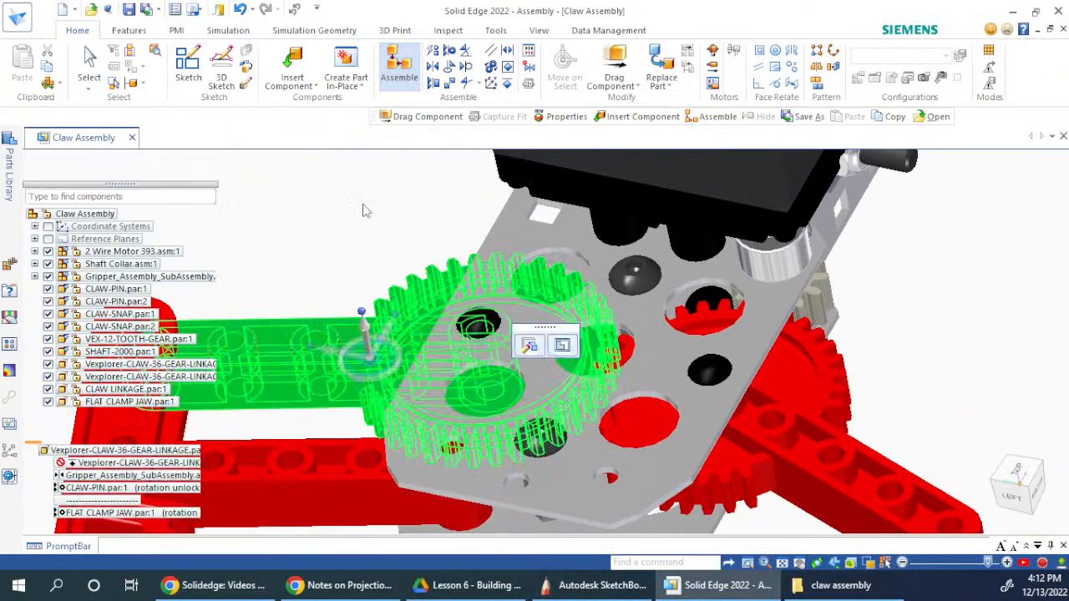
- Review the relationships of Vexplorer-CLAW-36-GEAR-LINKAGE.par:2 with the gripper subassembly, CLAW-PIN.par:1 and FLAT CLAMP JAW.par:1
{"action": "left_click", "coordinate": [365, 210]}
{"action": "left_click", "coordinate": [416, 301]}
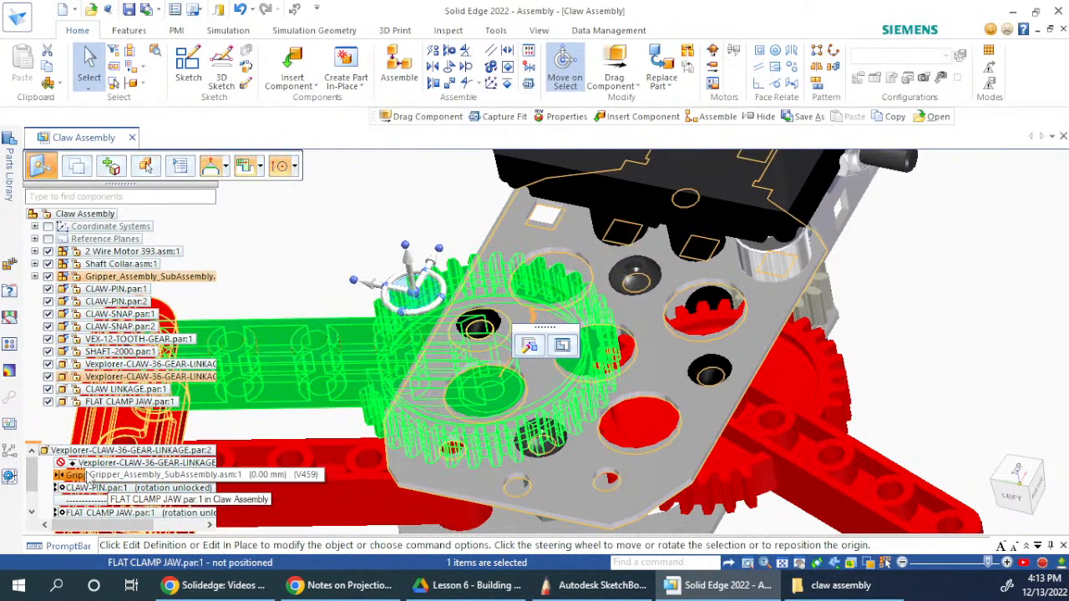
{"action": "left_click", "coordinate": [88, 475]}
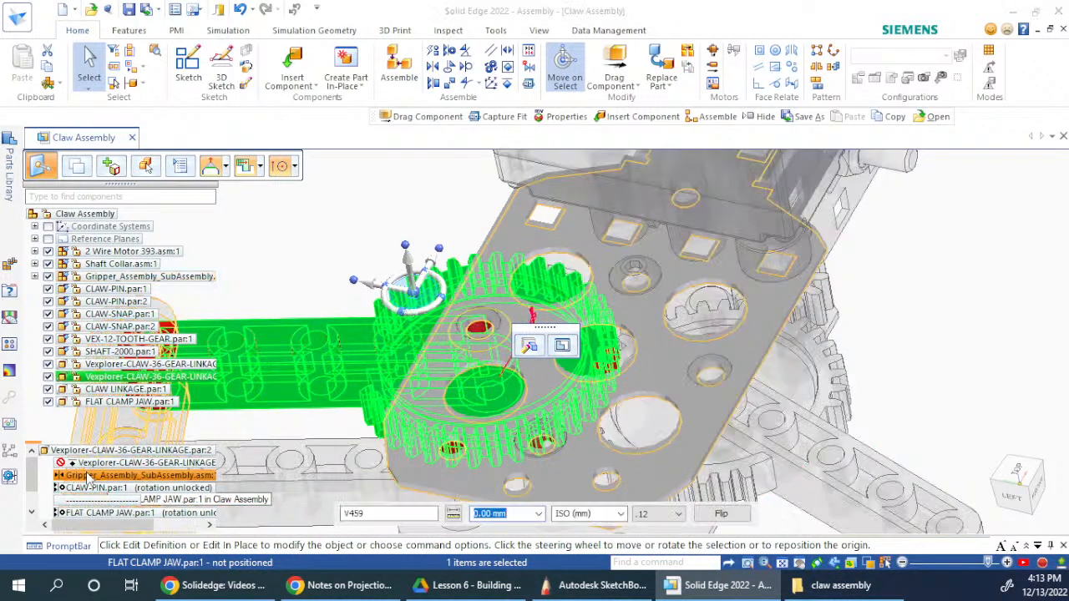
{"action": "left_click", "coordinate": [84, 488]}
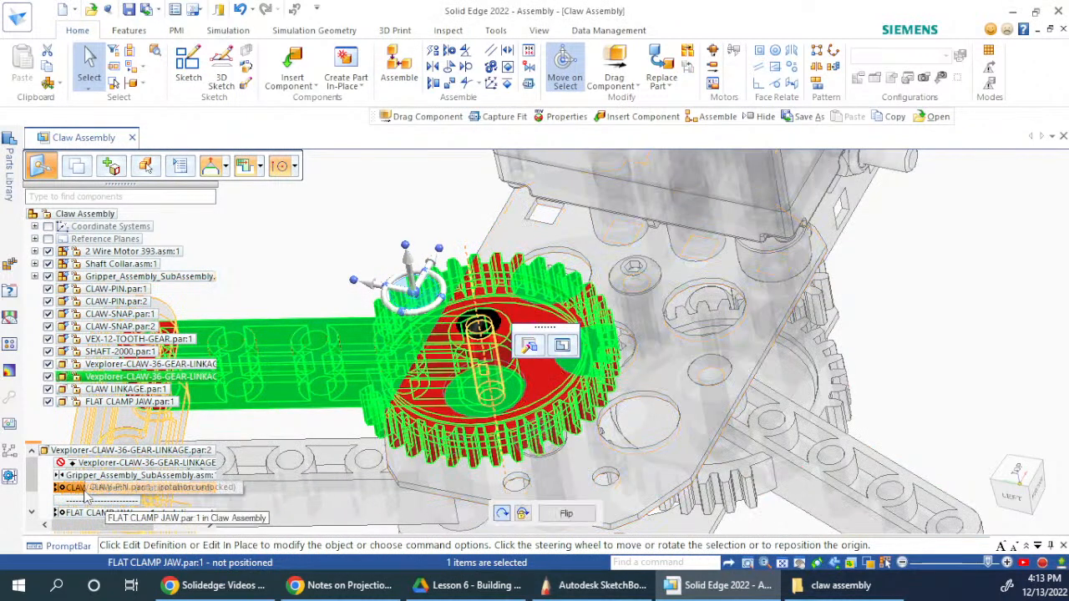
{"action": "left_click", "coordinate": [86, 515]}
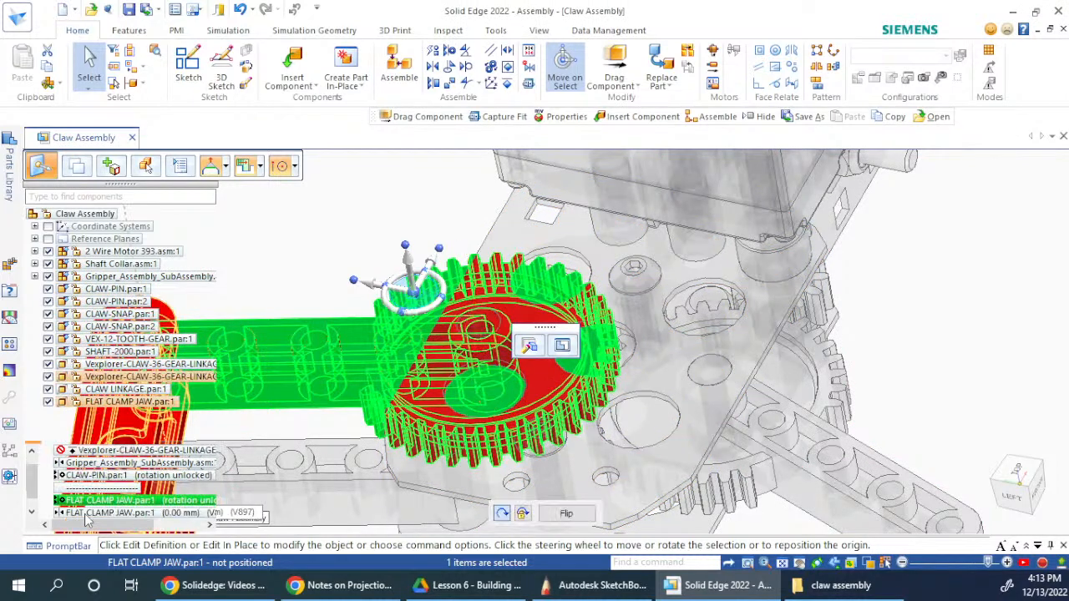
{"action": "scroll", "coordinate": [126, 488], "scroll_direction": "down", "scroll_amount": 1}
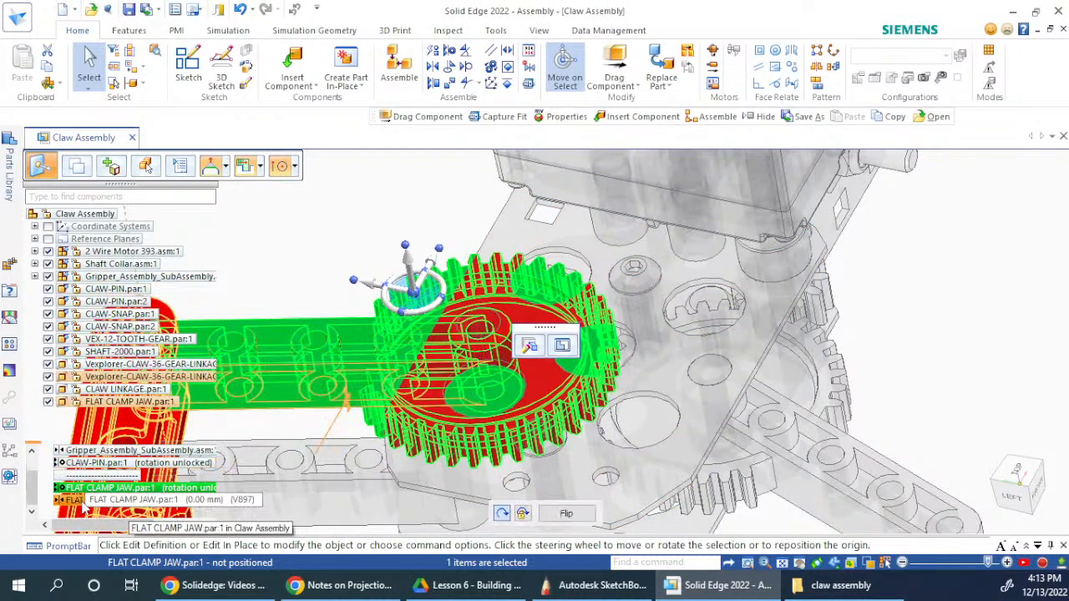
{"action": "left_click", "coordinate": [83, 501]}
{"action": "scroll", "coordinate": [806, 219], "scroll_direction": "down", "scroll_amount": 3}
{"action": "left_click", "coordinate": [898, 305]}
- Check the relationships of Vexplorer-CLAW-36-GEAR-LINKAGE.par:1 with the gripper subassembly and CLAW-PIN.par:2, and deselect it
{"action": "middle_click_drag", "start_coordinate": [902, 305], "coordinate": [752, 355]}
{"action": "left_click", "coordinate": [751, 355]}
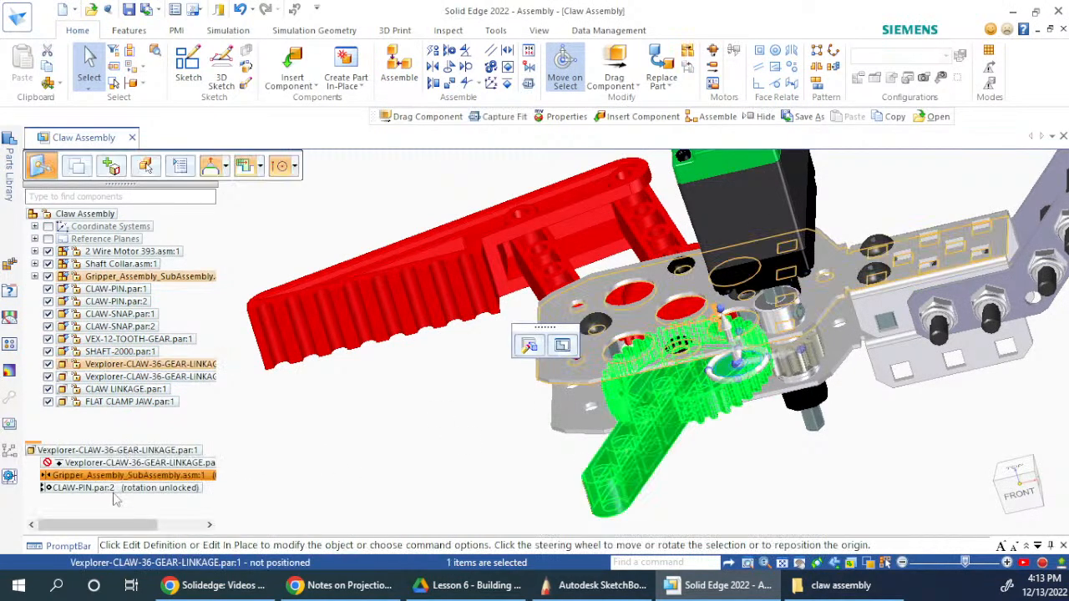
{"action": "left_click", "coordinate": [437, 457]}
- Release VEX-12-TOOTH-GEAR.par:1 from its ground relationship
{"action": "middle_click_drag", "start_coordinate": [437, 457], "coordinate": [801, 342]}
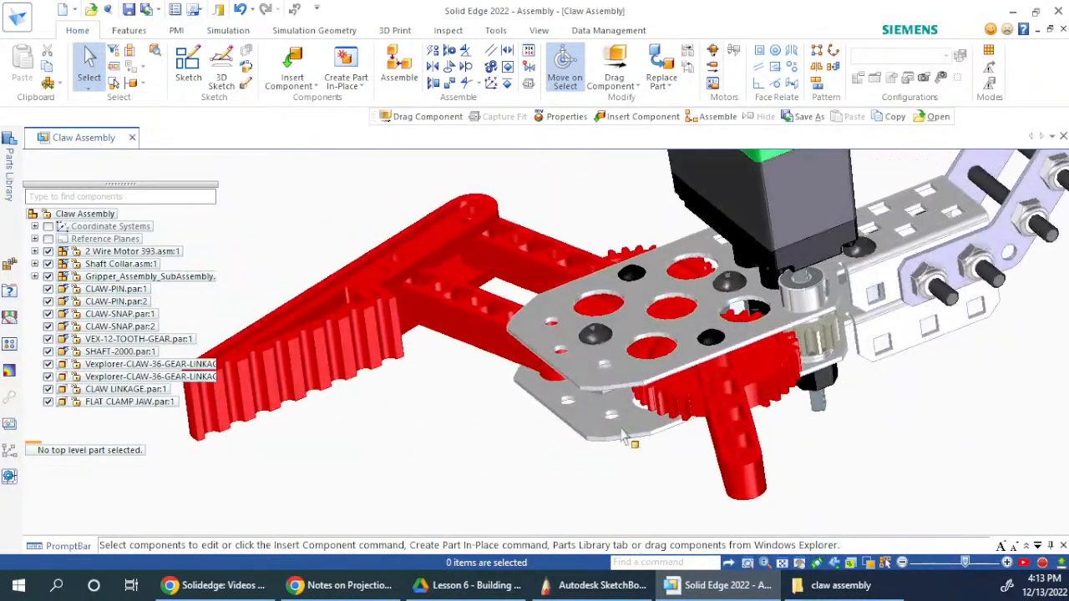
{"action": "left_click", "coordinate": [817, 343]}
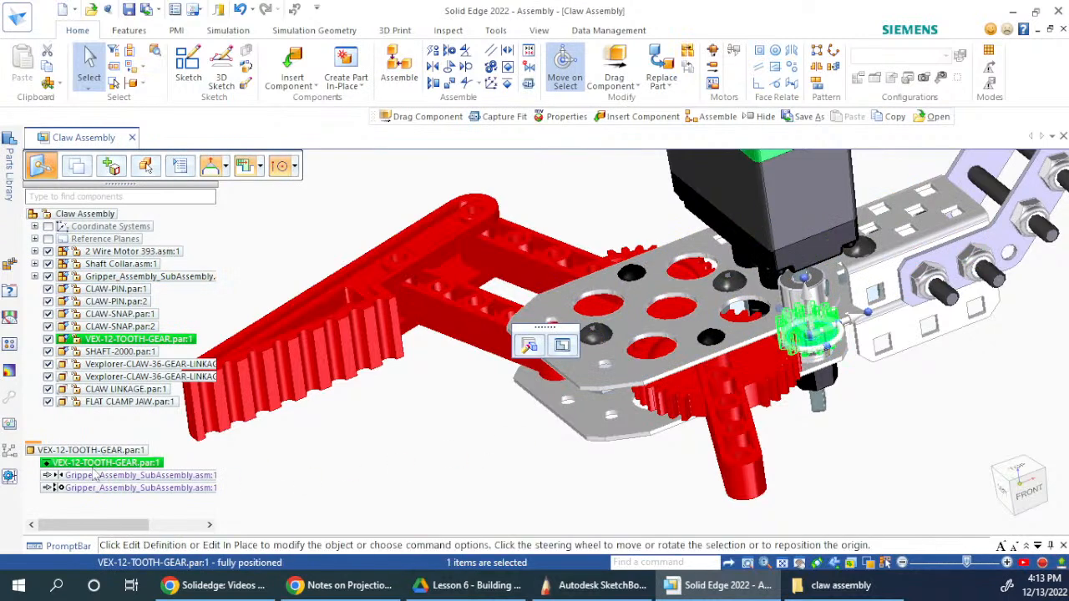
{"action": "right_click", "coordinate": [94, 474]}
{"action": "left_click", "coordinate": [158, 402]}
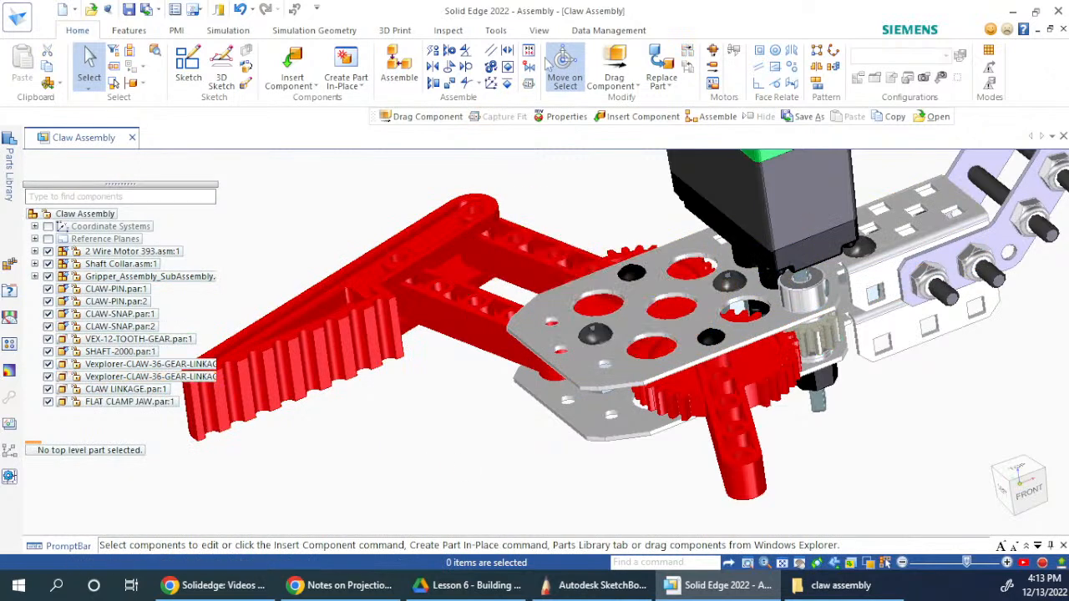
- Start another Gear relationship in Assemble with the gear edge of Vexplorer-CLAW-36-GEAR-LINKAGE.par:2 as the first gear part
{"action": "left_click", "coordinate": [399, 67]}
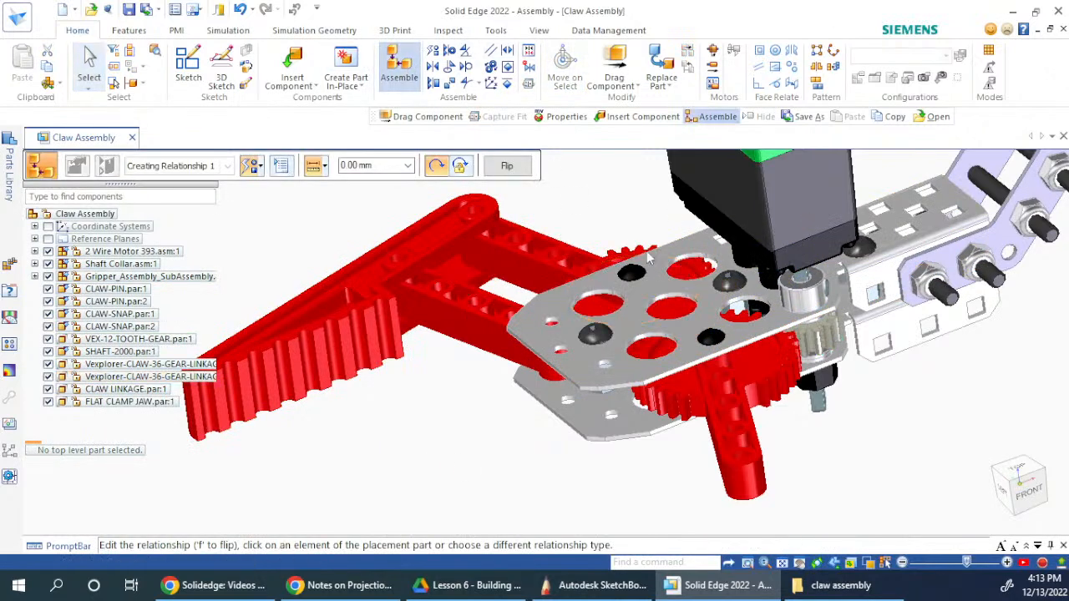
{"action": "scroll", "coordinate": [600, 241], "scroll_direction": "up", "scroll_amount": 3}
{"action": "middle_click_drag", "start_coordinate": [603, 241], "coordinate": [356, 157]}
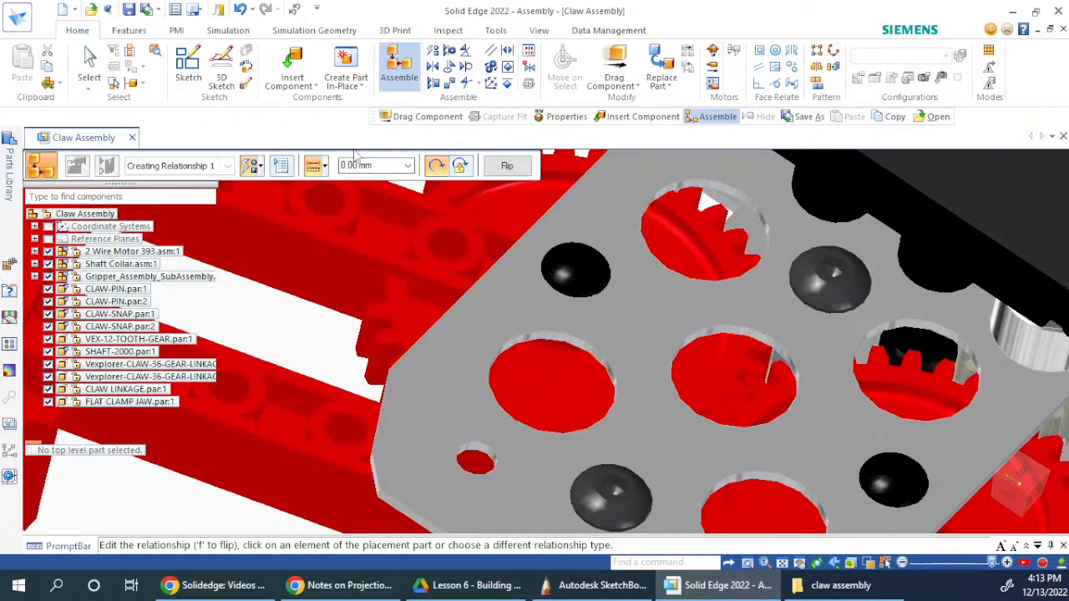
{"action": "left_click", "coordinate": [255, 165]}
{"action": "left_click", "coordinate": [279, 417]}
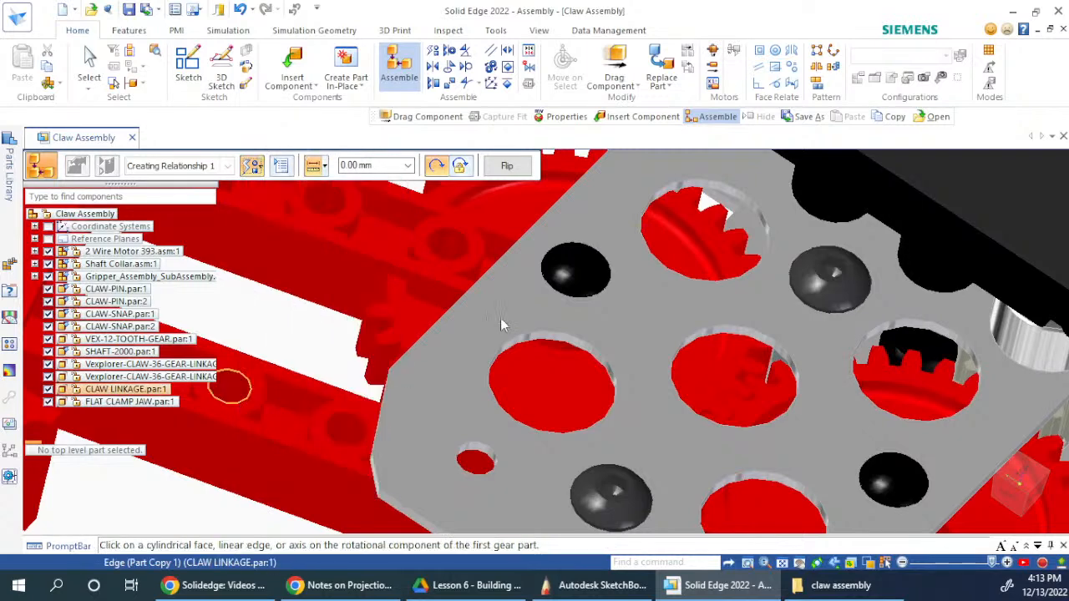
{"action": "scroll", "coordinate": [465, 241], "scroll_direction": "down", "scroll_amount": 2}
{"action": "scroll", "coordinate": [490, 225], "scroll_direction": "up", "scroll_amount": 3}
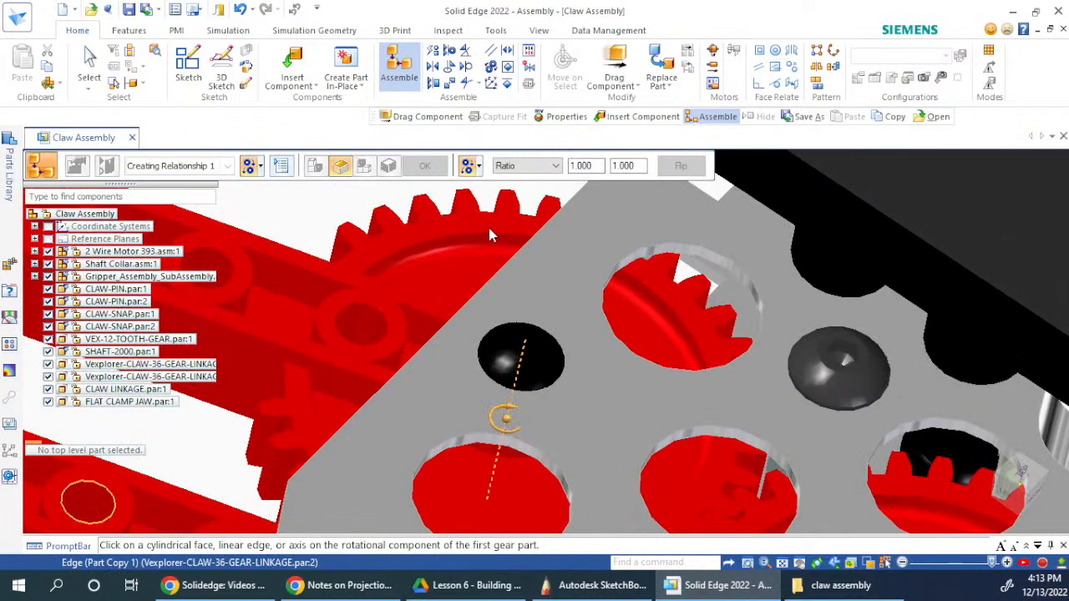
{"action": "left_click", "coordinate": [478, 240]}
{"action": "scroll", "coordinate": [387, 222], "scroll_direction": "down", "scroll_amount": 2}
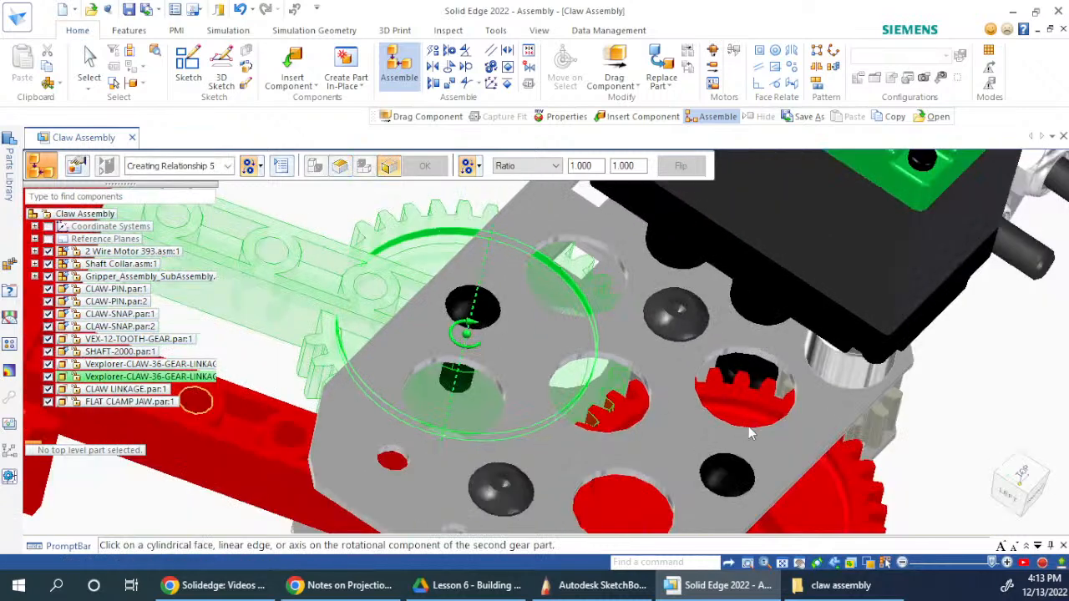
- Try to gear it to Vexplorer-CLAW-36-GEAR-LINKAGE.par:1 with flipped direction at a 1.000 to 1.000 ratio, and leave Assemble
{"action": "left_click", "coordinate": [749, 403]}
{"action": "scroll", "coordinate": [642, 329], "scroll_direction": "down", "scroll_amount": 4}
{"action": "middle_click_drag", "start_coordinate": [641, 329], "coordinate": [722, 161]}
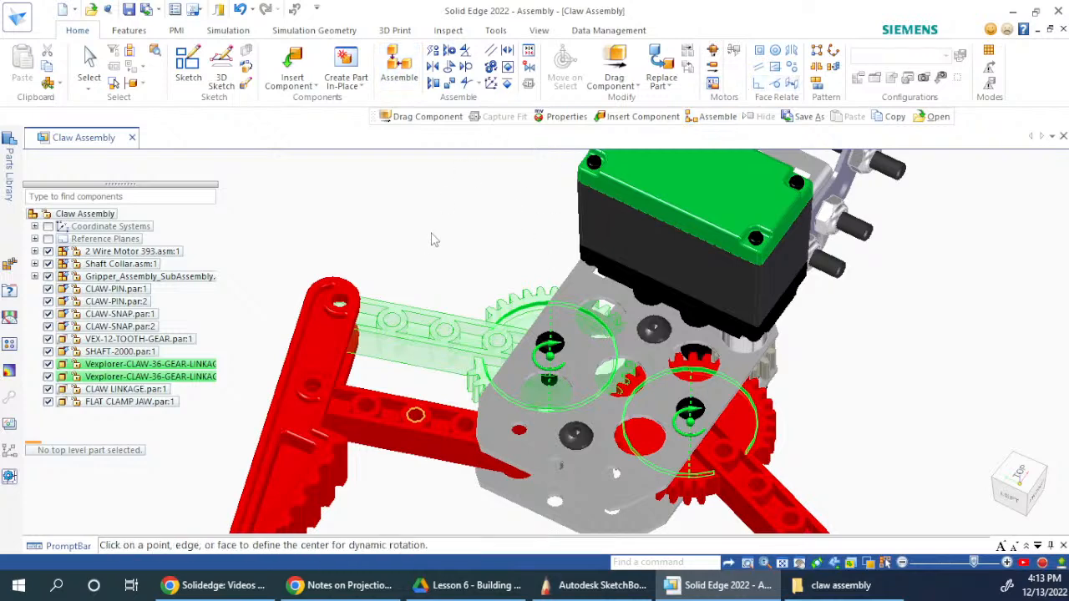
{"action": "middle_click_drag", "start_coordinate": [425, 265], "coordinate": [406, 267]}
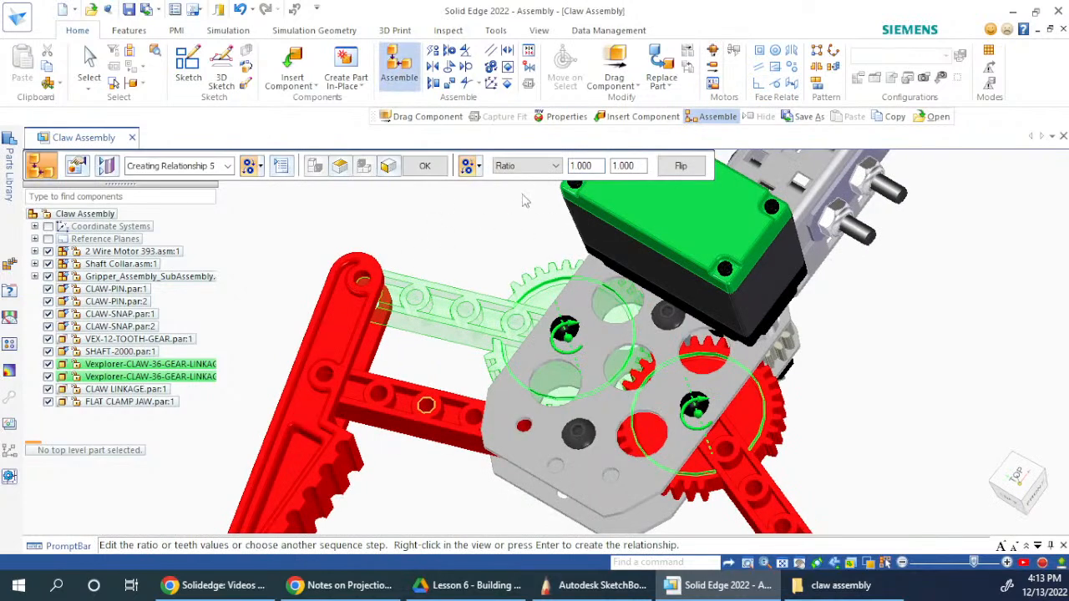
{"action": "left_click", "coordinate": [682, 166]}
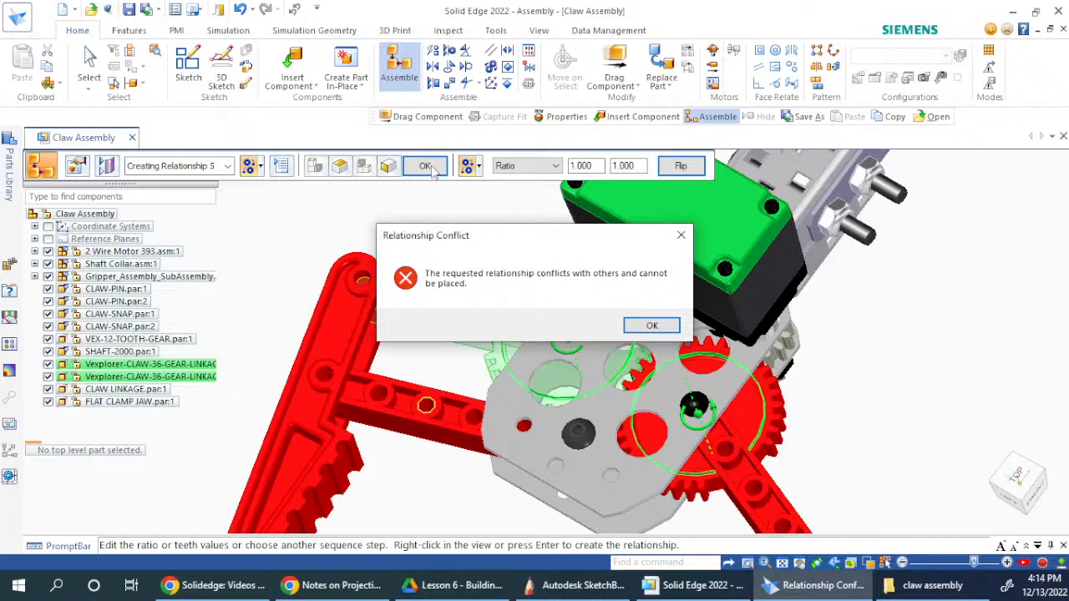
{"action": "left_click", "coordinate": [626, 326]}
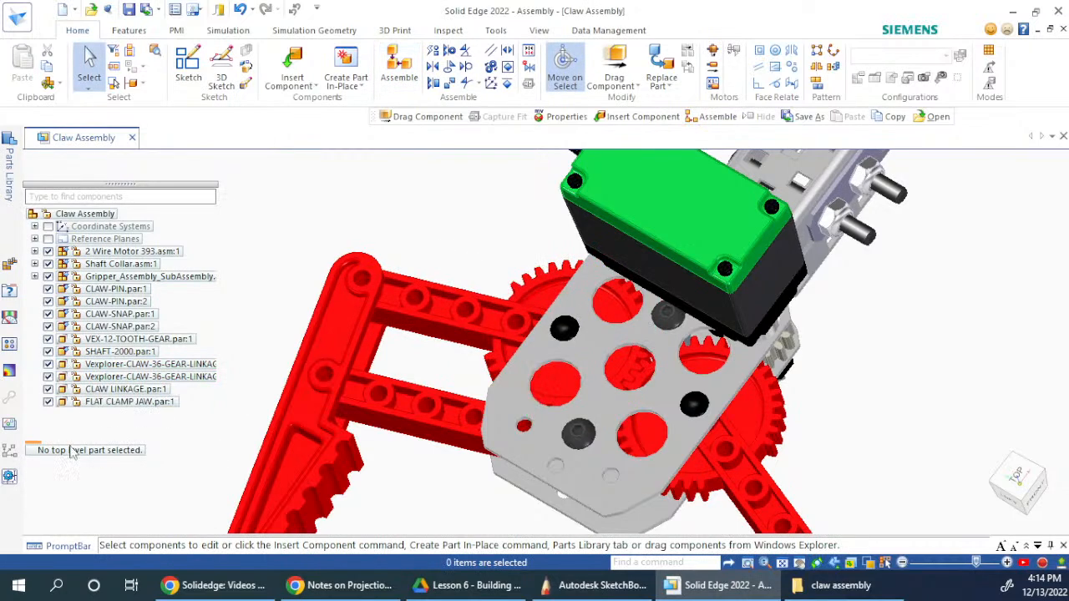
- Review the relationships of CLAW LINKAGE.par:1 with FLAT CLAMP JAW.par:1 and the gripper subassembly, and deselect it
{"action": "left_click", "coordinate": [418, 406]}
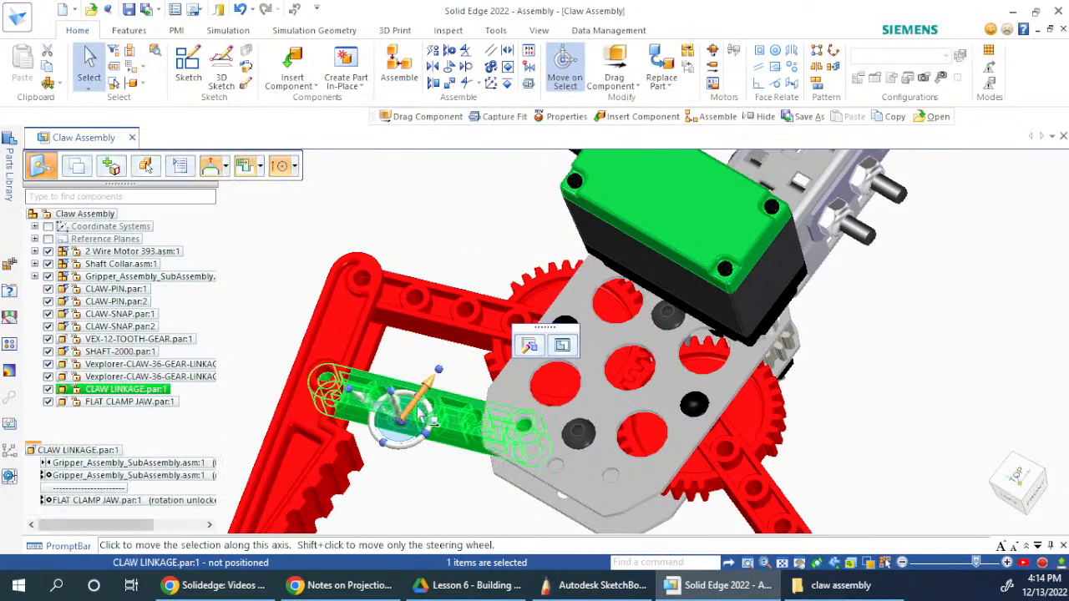
{"action": "left_click", "coordinate": [93, 504]}
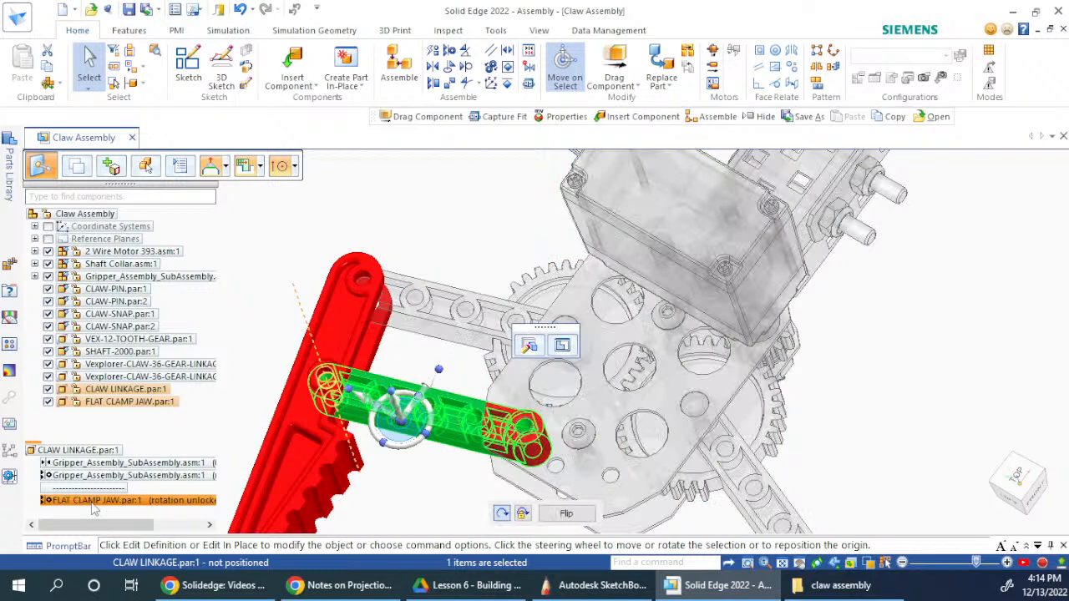
{"action": "left_click", "coordinate": [91, 475]}
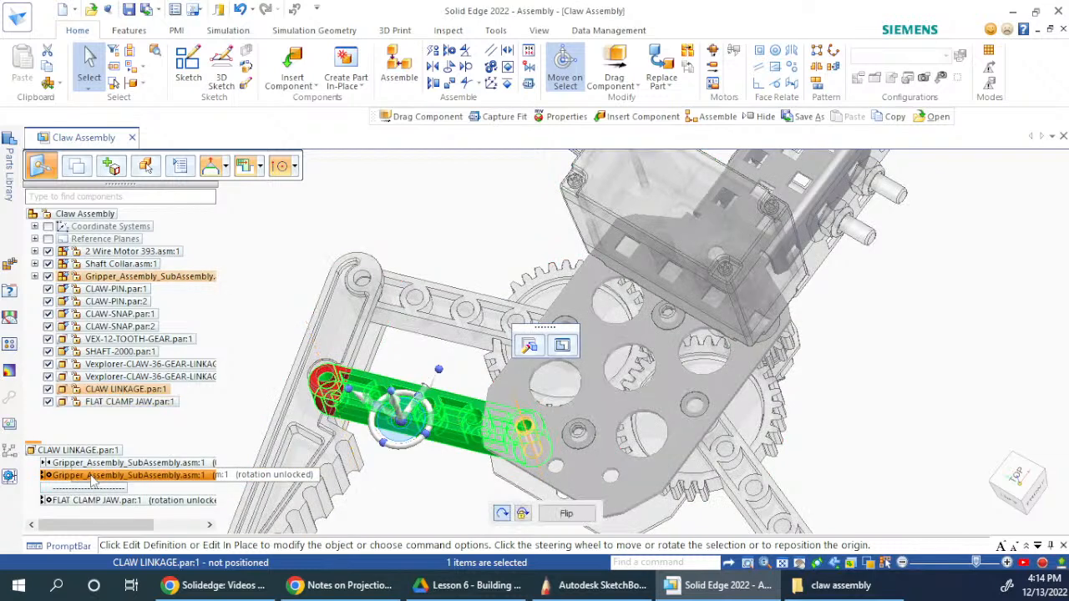
{"action": "left_click", "coordinate": [97, 465]}
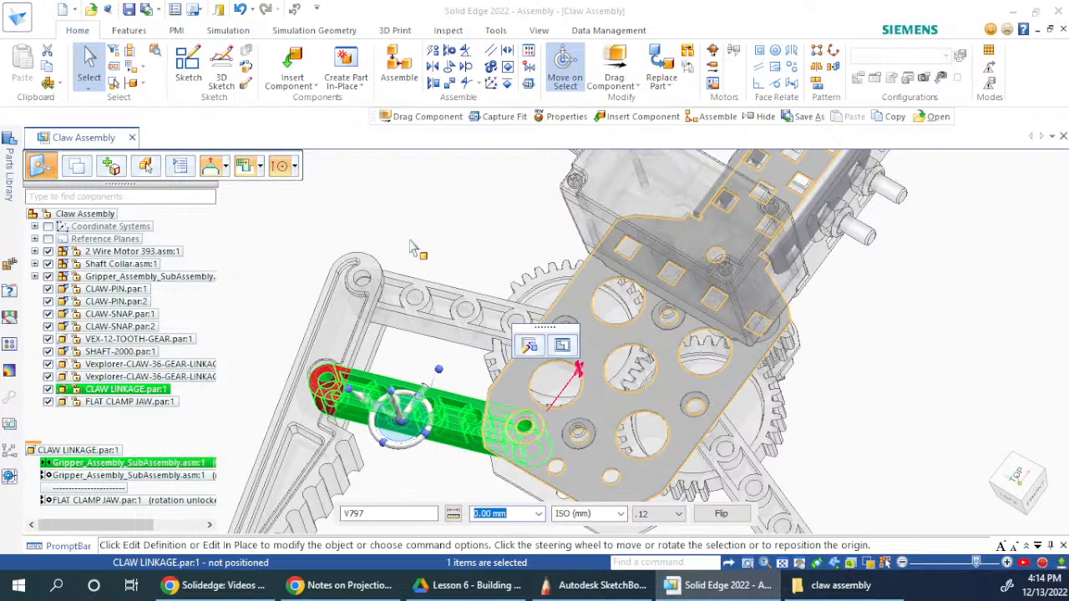
{"action": "key", "text": "Escape"}
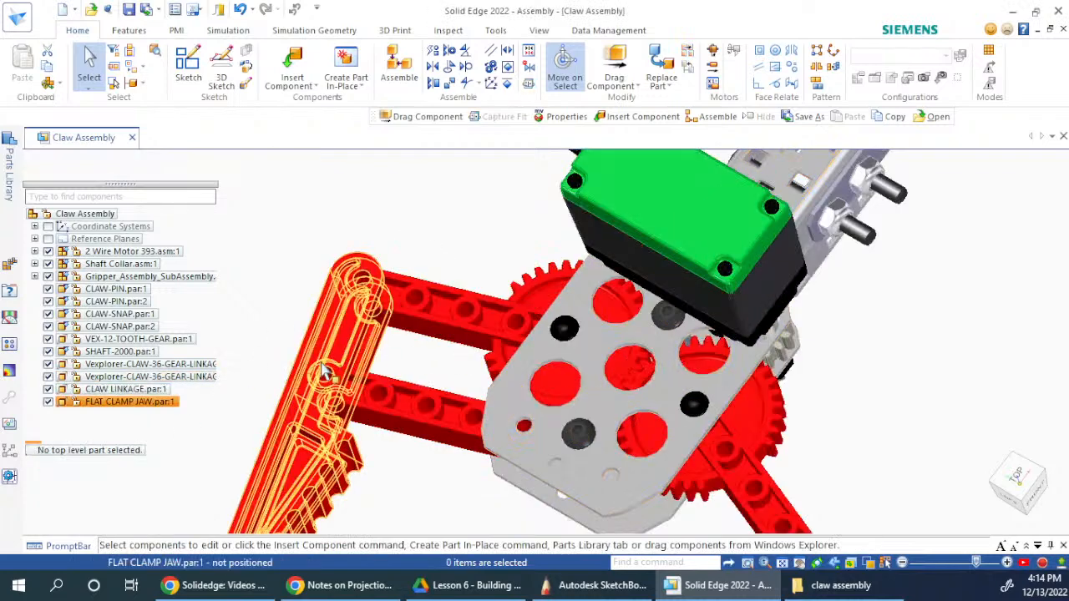
- Test the motion of FLAT CLAMP JAW.par:1 by swinging it downward with Drag Component under the default analysis options, and restore its position
{"action": "left_click", "coordinate": [615, 71]}
{"action": "left_click", "coordinate": [683, 200]}
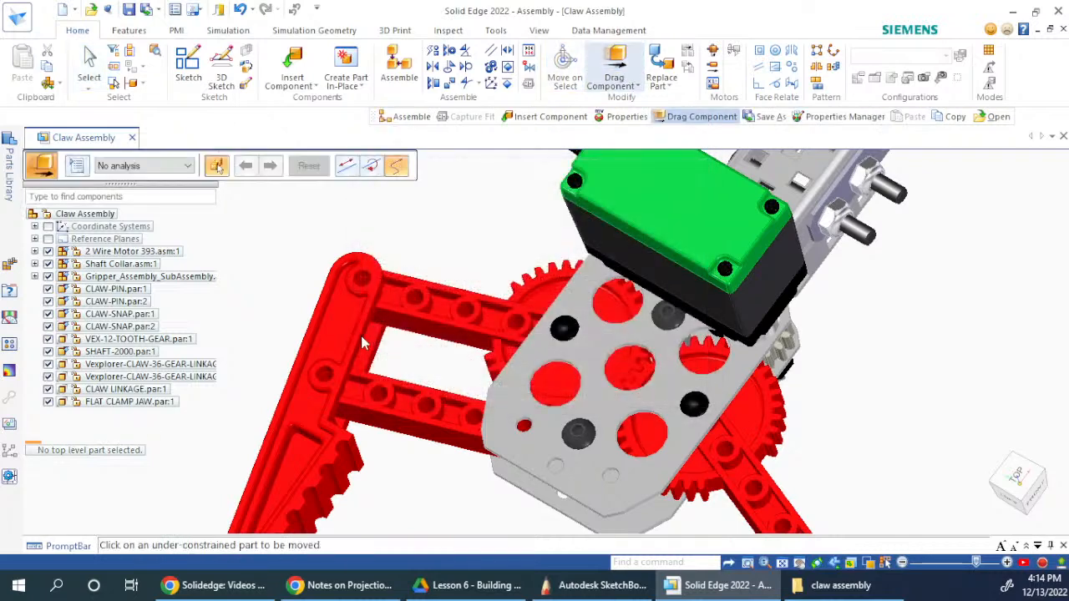
{"action": "left_click_drag", "start_coordinate": [312, 353], "coordinate": [329, 378]}
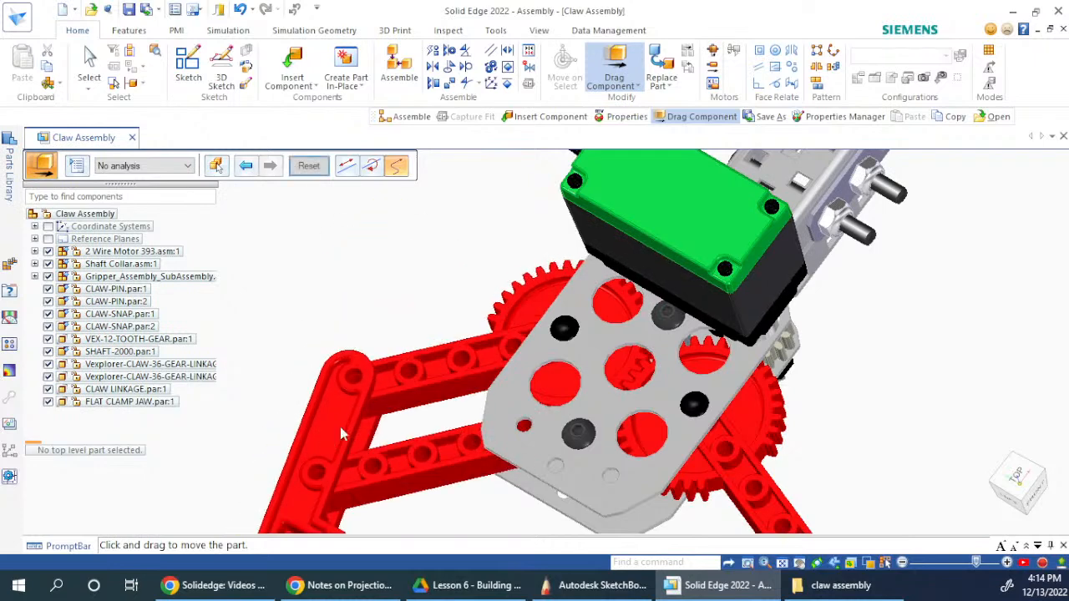
{"action": "key", "text": "Escape"}
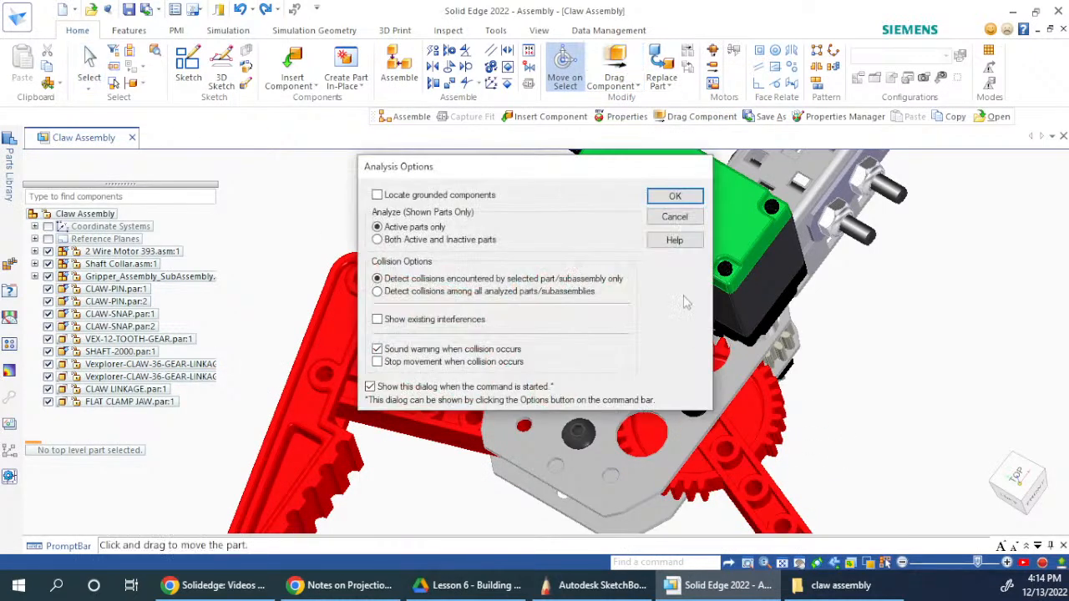
- Test the motion of the free claw arm Vexplorer-CLAW-36-GEAR-LINKAGE.par:1 with Drag Component under the default analysis options
{"action": "left_click", "coordinate": [675, 199]}
{"action": "left_click_drag", "start_coordinate": [770, 508], "coordinate": [803, 478]}
{"action": "key", "text": "Escape"}
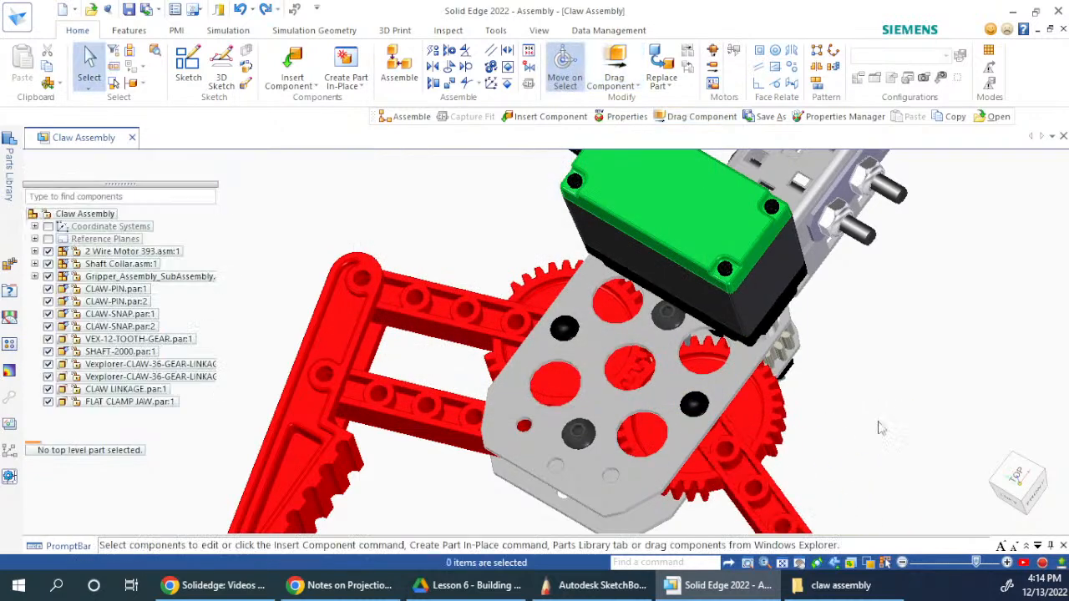
- Start a Gear relationship in Assemble with Vexplorer-CLAW-36-GEAR-LINKAGE.par:1 as the first gear part
{"action": "scroll", "coordinate": [844, 380], "scroll_direction": "down", "scroll_amount": 3}
{"action": "middle_click_drag", "start_coordinate": [844, 380], "coordinate": [660, 367]}
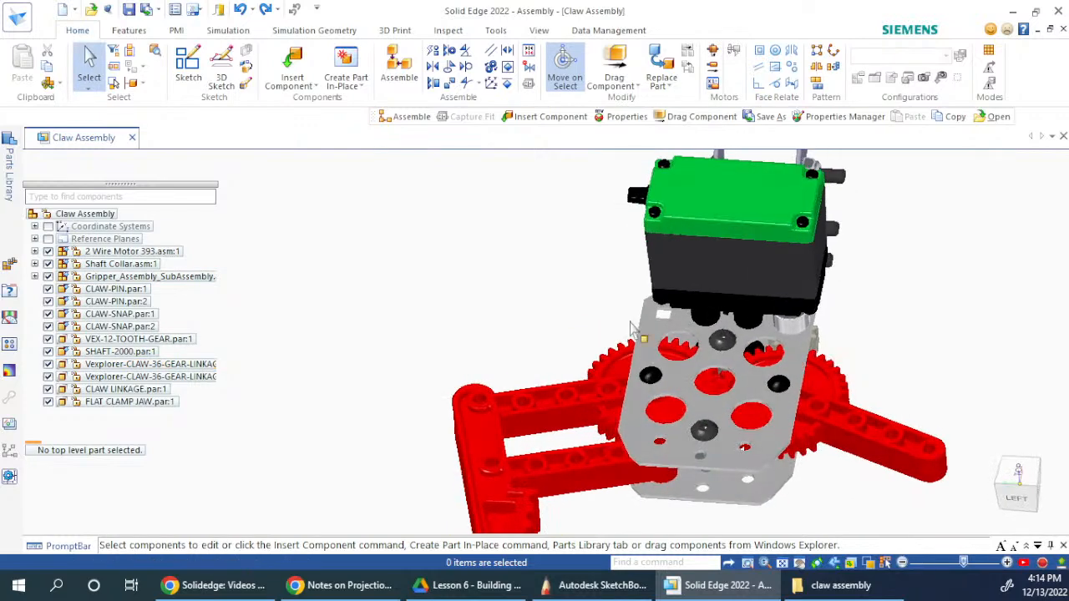
{"action": "left_click", "coordinate": [399, 67]}
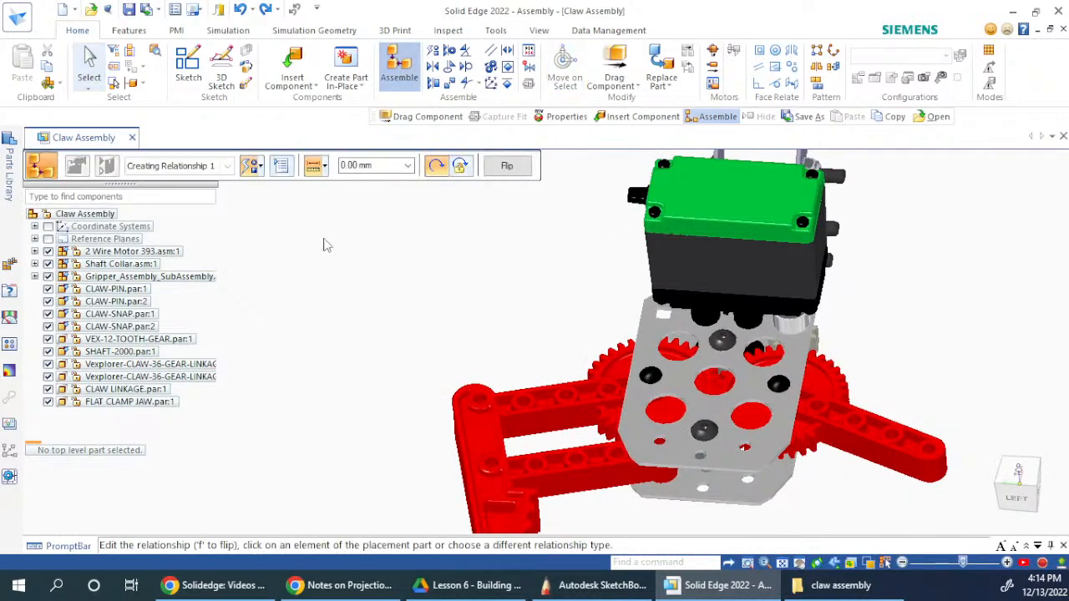
{"action": "left_click", "coordinate": [283, 167]}
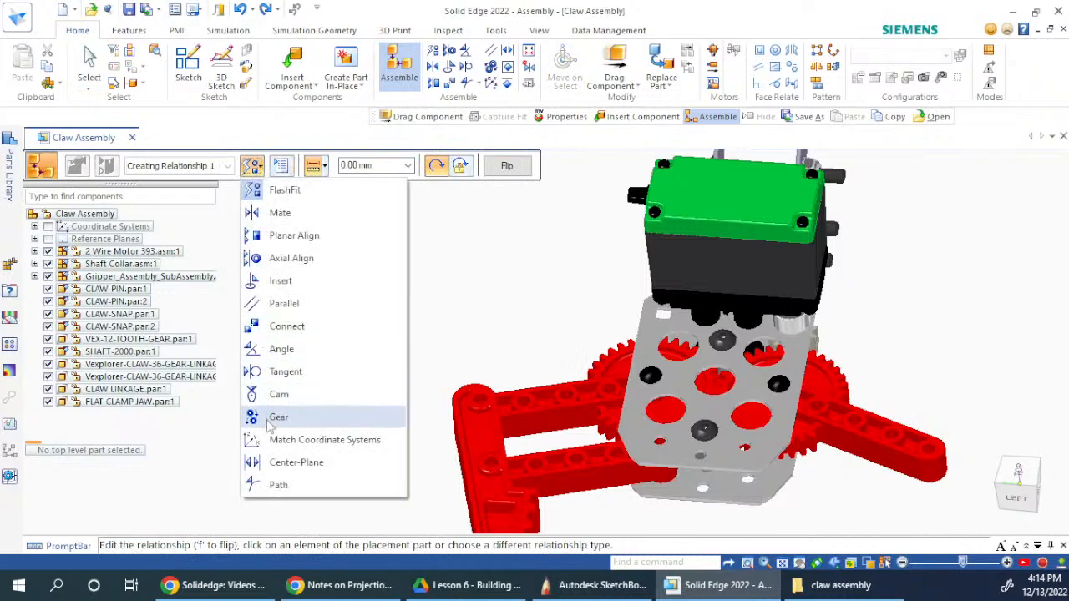
{"action": "left_click", "coordinate": [282, 415]}
{"action": "scroll", "coordinate": [710, 434], "scroll_direction": "up", "scroll_amount": 5}
{"action": "left_click", "coordinate": [694, 442]}
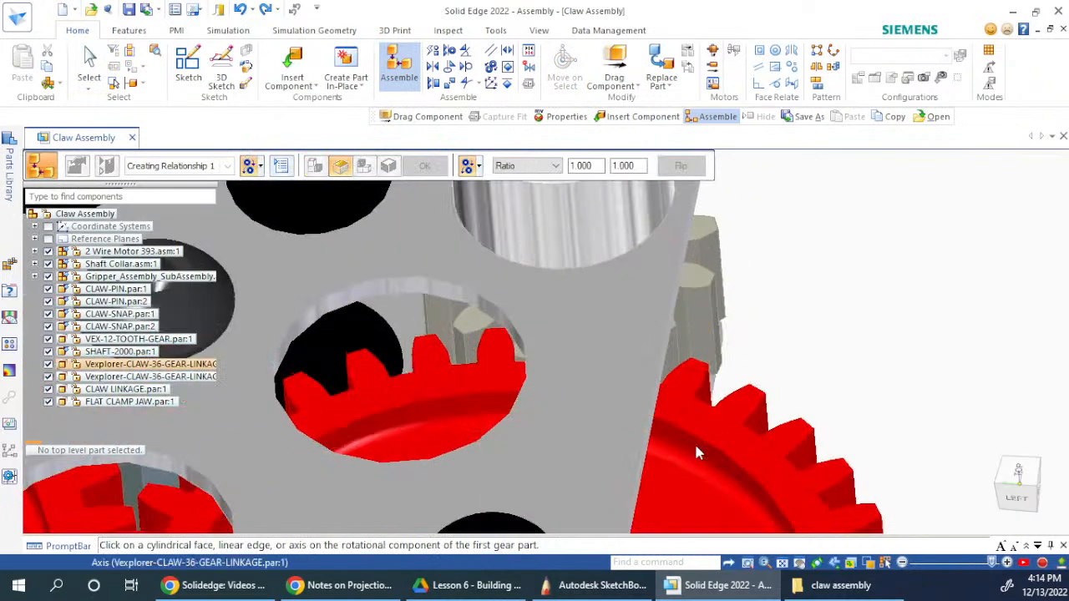
- Try to gear it to an inner edge of Vexplorer-CLAW-36-GEAR-LINKAGE.par:2 at a 1.000 to 2.101 ratio, and clear the selection
{"action": "scroll", "coordinate": [857, 325], "scroll_direction": "down", "scroll_amount": 2}
{"action": "scroll", "coordinate": [343, 334], "scroll_direction": "down", "scroll_amount": 2}
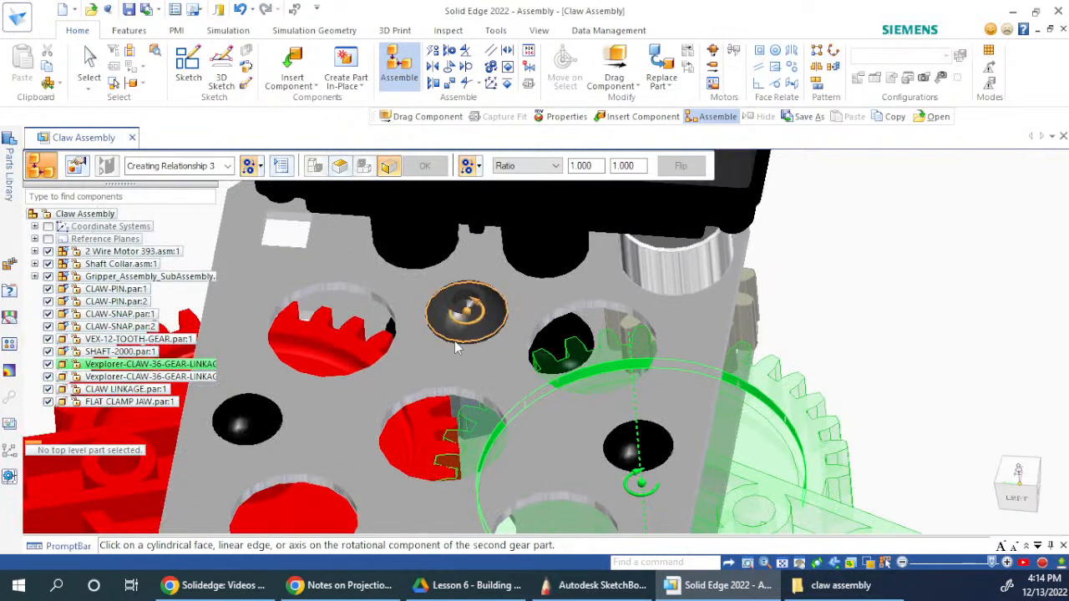
{"action": "scroll", "coordinate": [370, 358], "scroll_direction": "down", "scroll_amount": 2}
{"action": "scroll", "coordinate": [355, 343], "scroll_direction": "up", "scroll_amount": 4}
{"action": "left_click", "coordinate": [352, 337]}
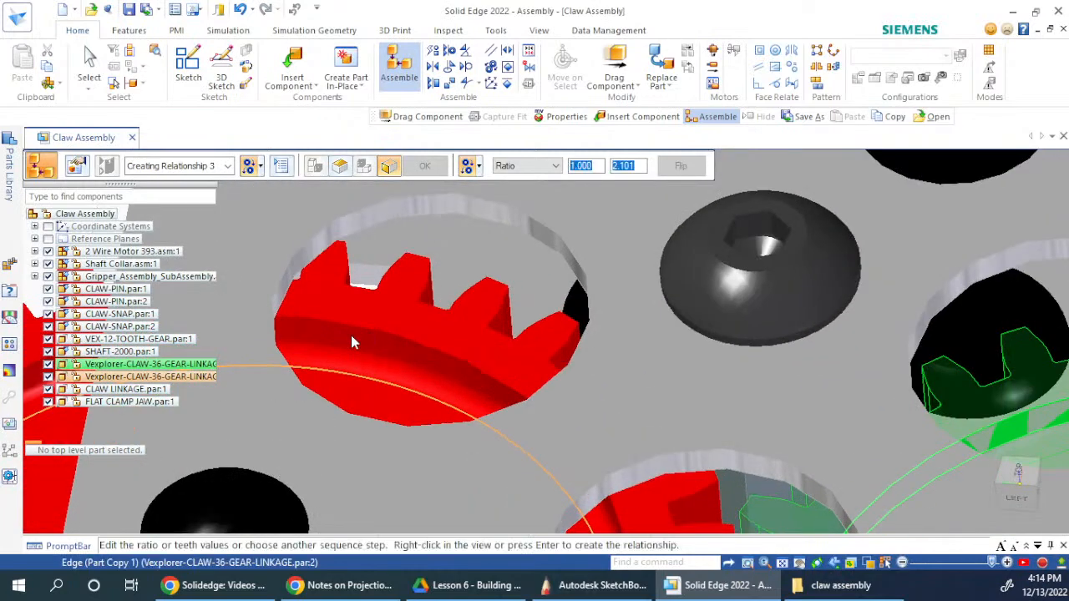
{"action": "scroll", "coordinate": [802, 248], "scroll_direction": "down", "scroll_amount": 3}
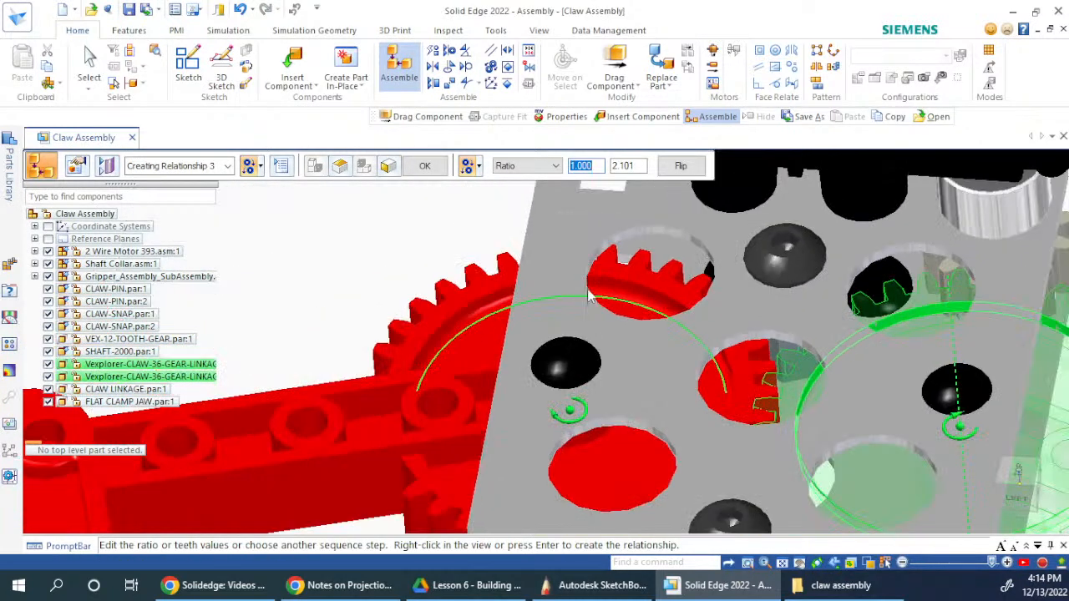
{"action": "scroll", "coordinate": [506, 296], "scroll_direction": "up", "scroll_amount": 4}
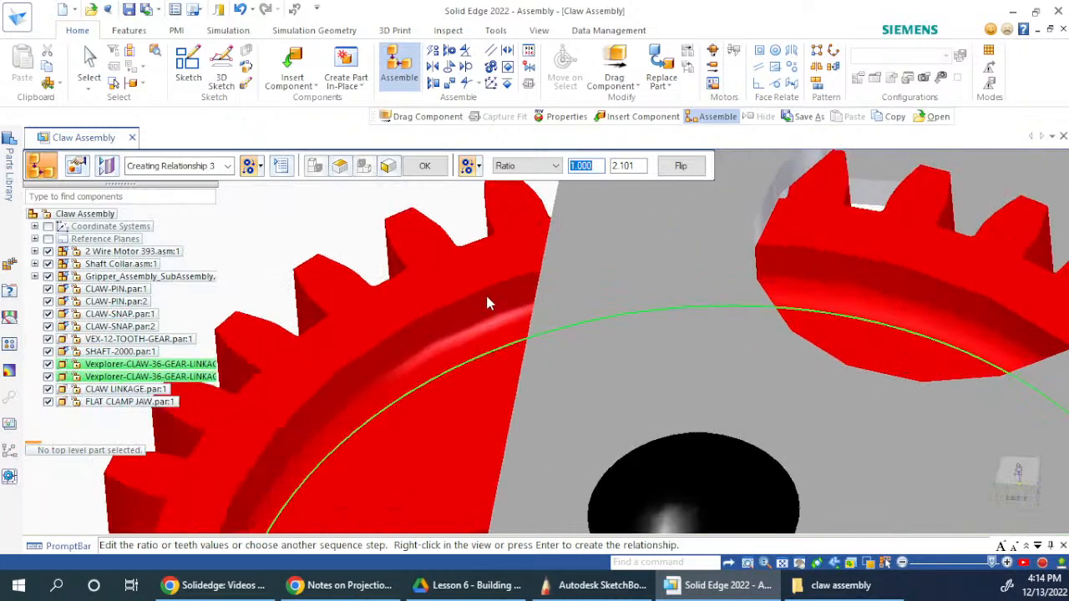
{"action": "right_click", "coordinate": [491, 304]}
{"action": "left_click", "coordinate": [408, 249]}
{"action": "scroll", "coordinate": [407, 249], "scroll_direction": "down", "scroll_amount": 2}
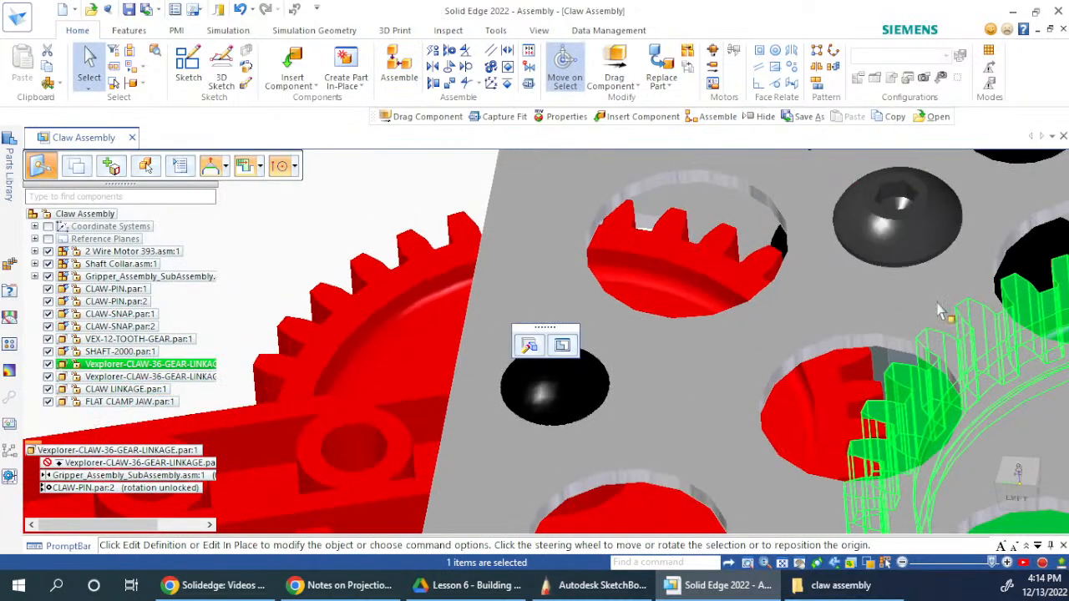
{"action": "scroll", "coordinate": [594, 304], "scroll_direction": "down", "scroll_amount": 2}
{"action": "key", "text": "Escape"}
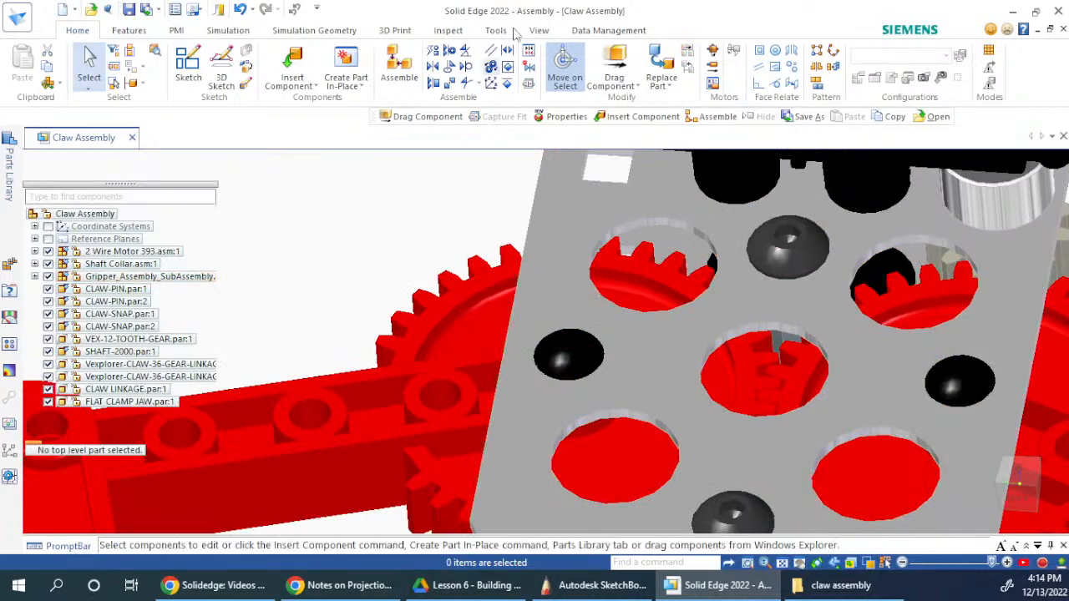
- Gear Vexplorer-CLAW-36-GEAR-LINKAGE.par:1 to Vexplorer-CLAW-36-GEAR-LINKAGE.par:2 using their cylindrical faces, at a 1.000 to 1.000 ratio with flipped direction
{"action": "left_click", "coordinate": [400, 67]}
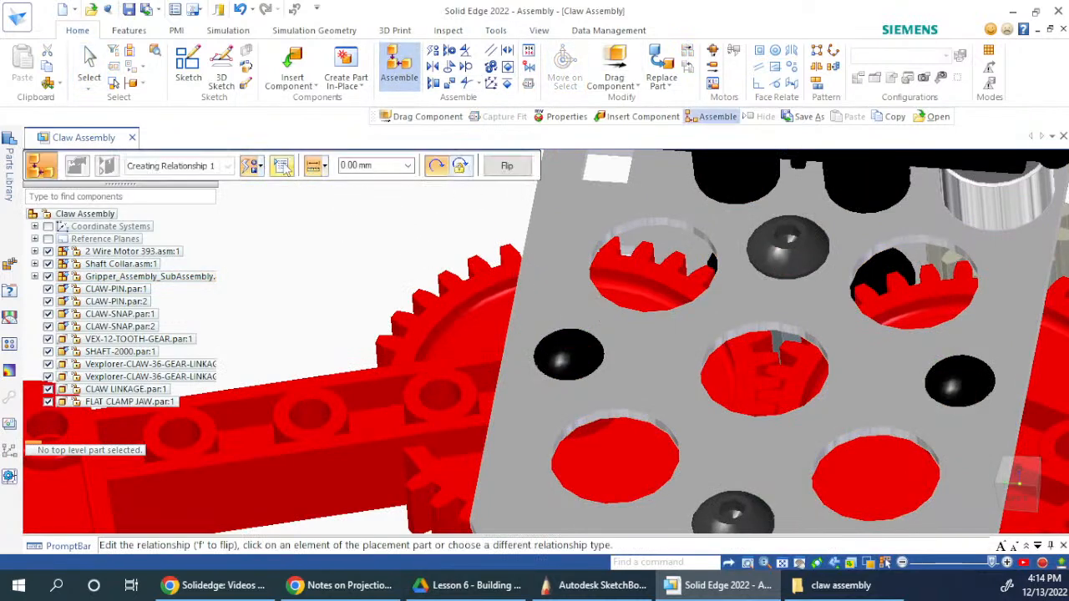
{"action": "left_click", "coordinate": [260, 166]}
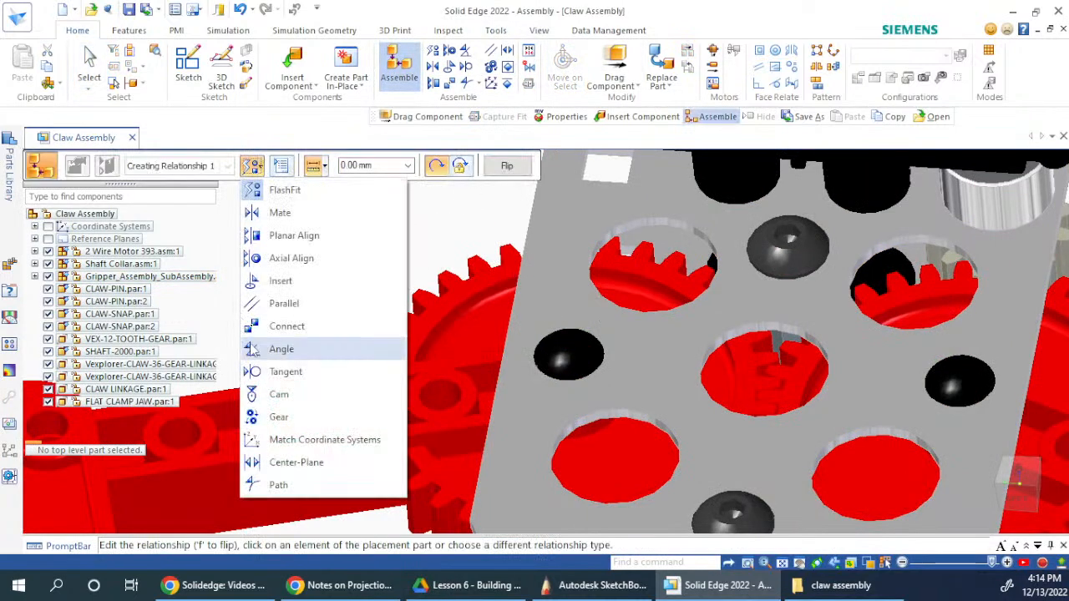
{"action": "left_click", "coordinate": [280, 417]}
{"action": "scroll", "coordinate": [969, 301], "scroll_direction": "up", "scroll_amount": 6}
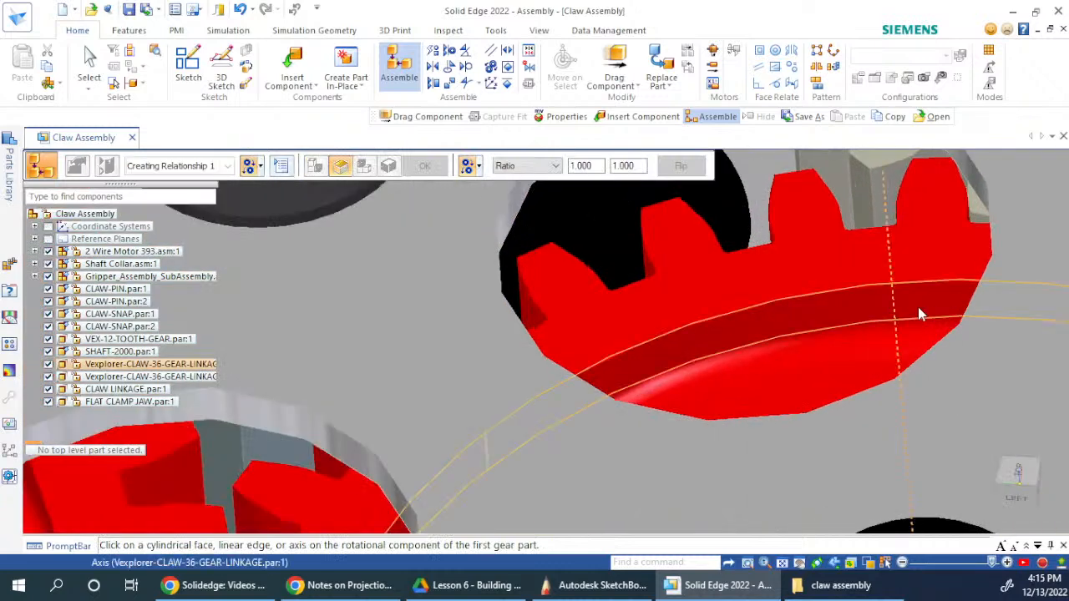
{"action": "left_click", "coordinate": [919, 306]}
{"action": "scroll", "coordinate": [929, 297], "scroll_direction": "down", "scroll_amount": 6}
{"action": "scroll", "coordinate": [633, 287], "scroll_direction": "up", "scroll_amount": 4}
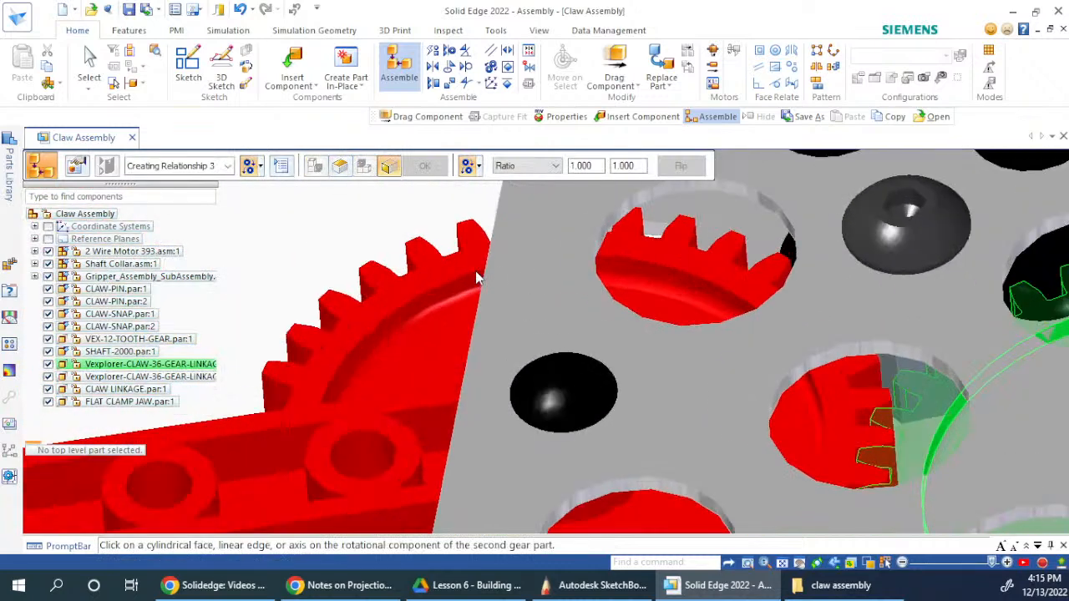
{"action": "left_click", "coordinate": [452, 291]}
{"action": "scroll", "coordinate": [448, 286], "scroll_direction": "down", "scroll_amount": 4}
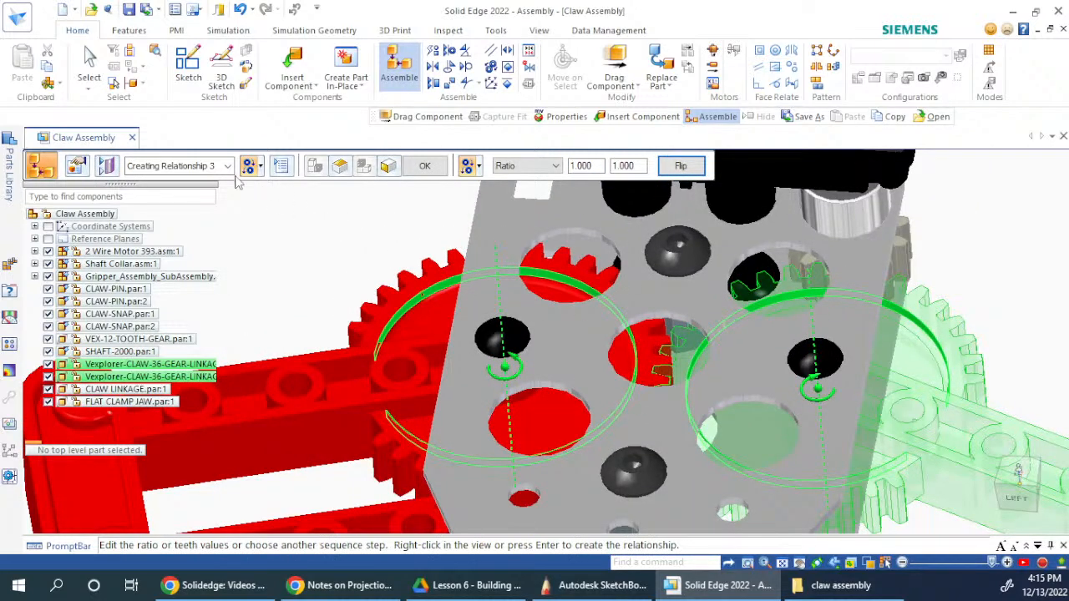
{"action": "left_click", "coordinate": [424, 167]}
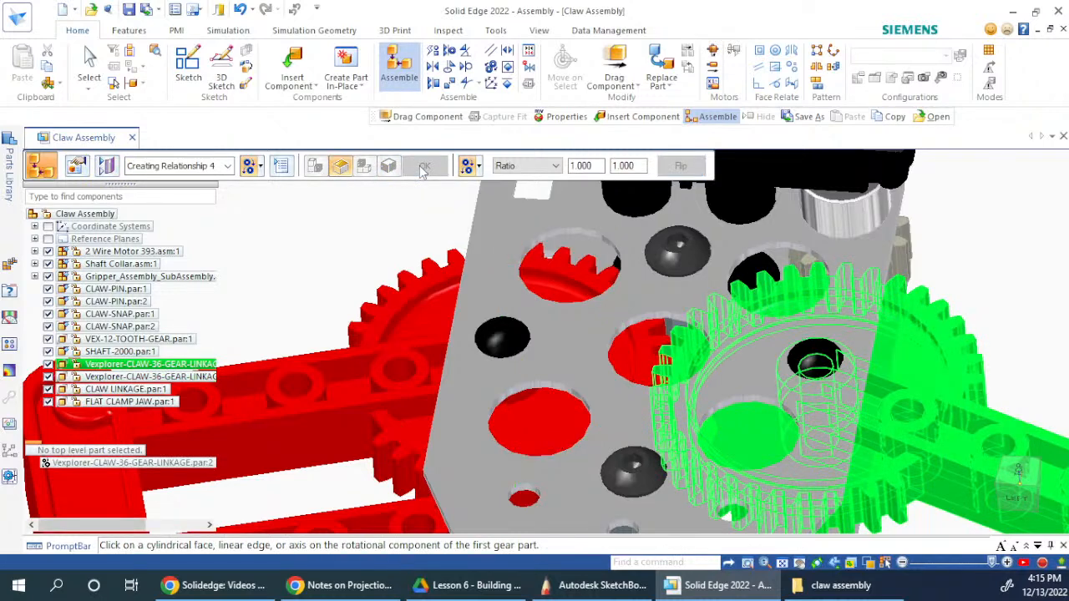
{"action": "key", "text": "Escape"}
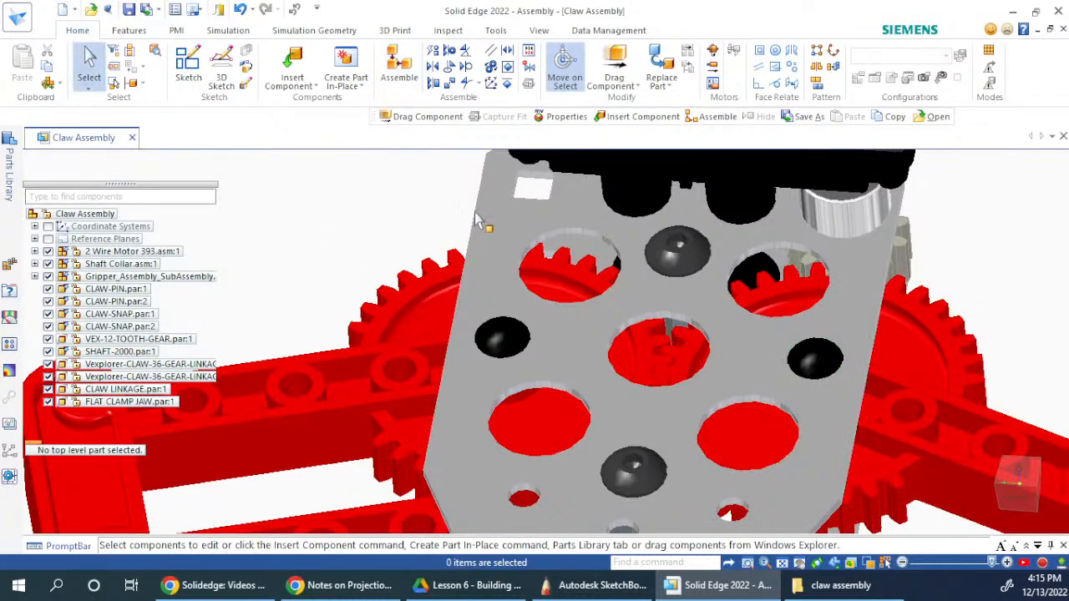
- Test the geared linkages by swinging the jaw-side claw arm downward with Drag Component under the default analysis options
{"action": "scroll", "coordinate": [475, 212], "scroll_direction": "down", "scroll_amount": 4}
{"action": "left_click", "coordinate": [615, 60]}
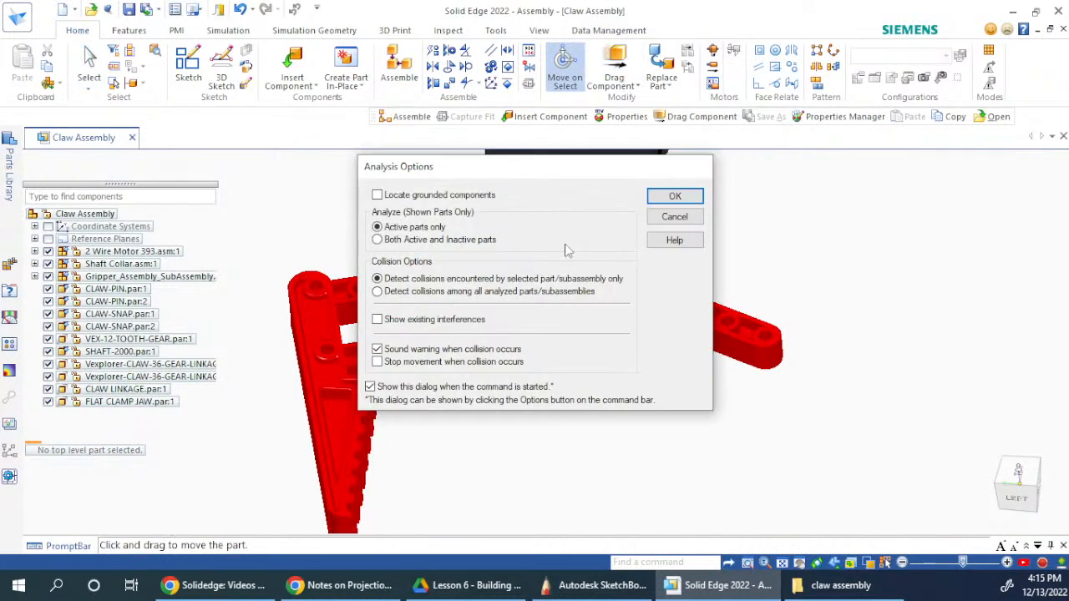
{"action": "left_click", "coordinate": [685, 201]}
{"action": "left_click_drag", "start_coordinate": [347, 310], "coordinate": [377, 426]}
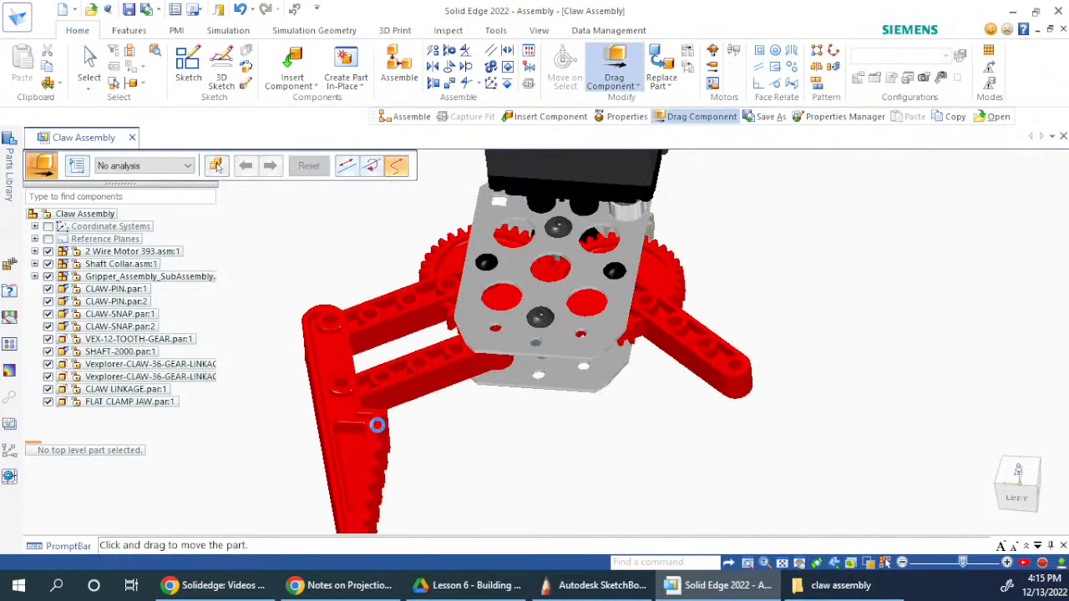
{"action": "key", "text": "Escape"}
- Start a Gear relationship for the motor pinion with Vexplorer-CLAW-36-GEAR-LINKAGE.par:1 as the first gear part
{"action": "middle_click_drag", "start_coordinate": [806, 397], "coordinate": [654, 354]}
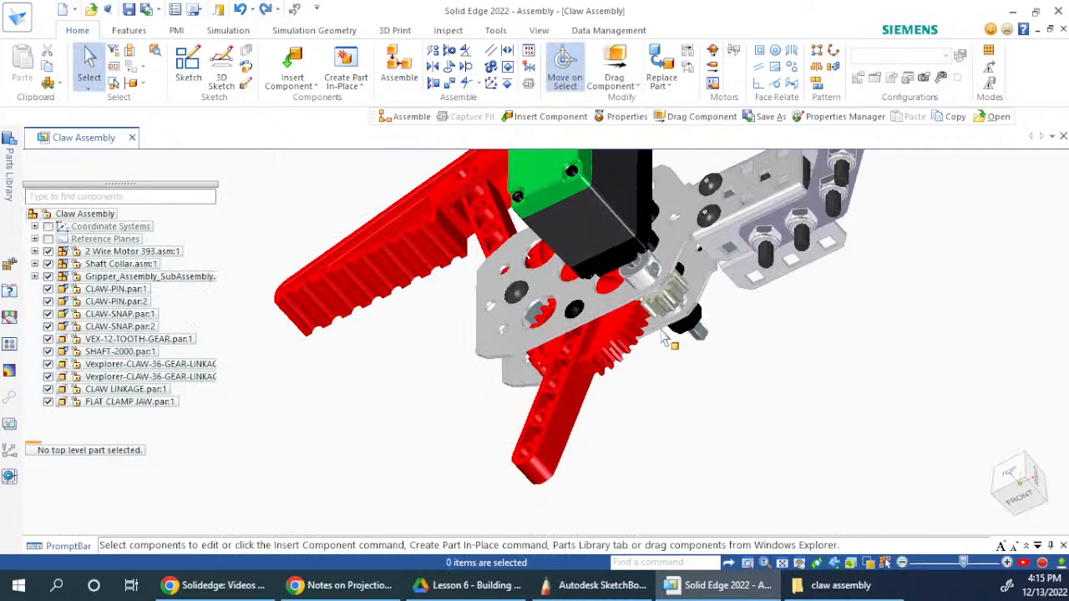
{"action": "scroll", "coordinate": [665, 305], "scroll_direction": "up", "scroll_amount": 3}
{"action": "scroll", "coordinate": [666, 312], "scroll_direction": "up", "scroll_amount": 2}
{"action": "mouse_move", "coordinate": [666, 311]}
{"action": "middle_mouse_down"}
{"action": "mouse_move", "coordinate": [668, 328]}
{"action": "mouse_move", "coordinate": [644, 315]}
{"action": "middle_mouse_up"}
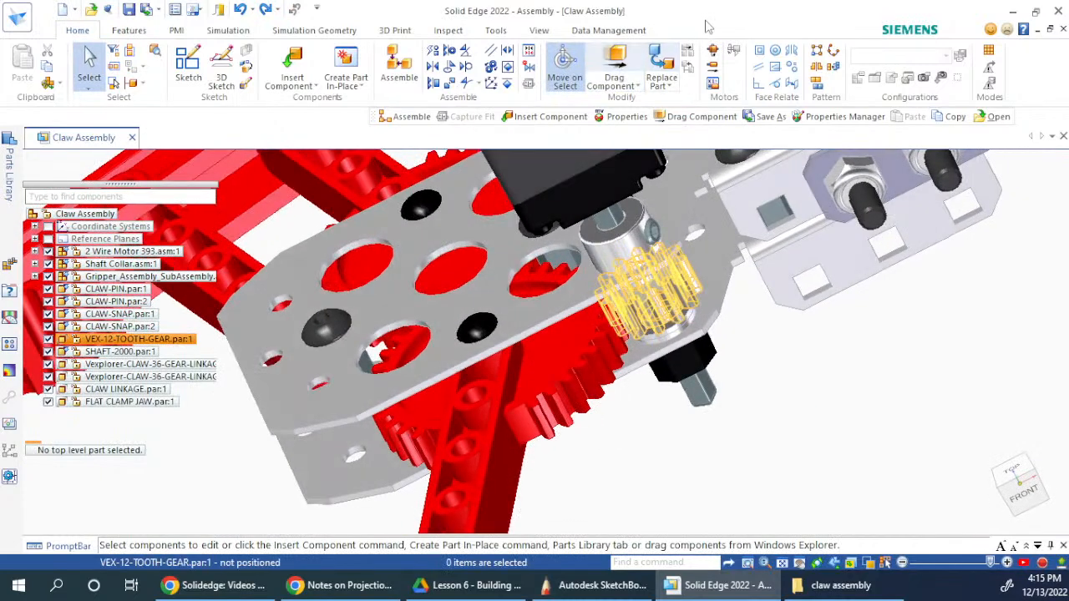
{"action": "left_click", "coordinate": [399, 67]}
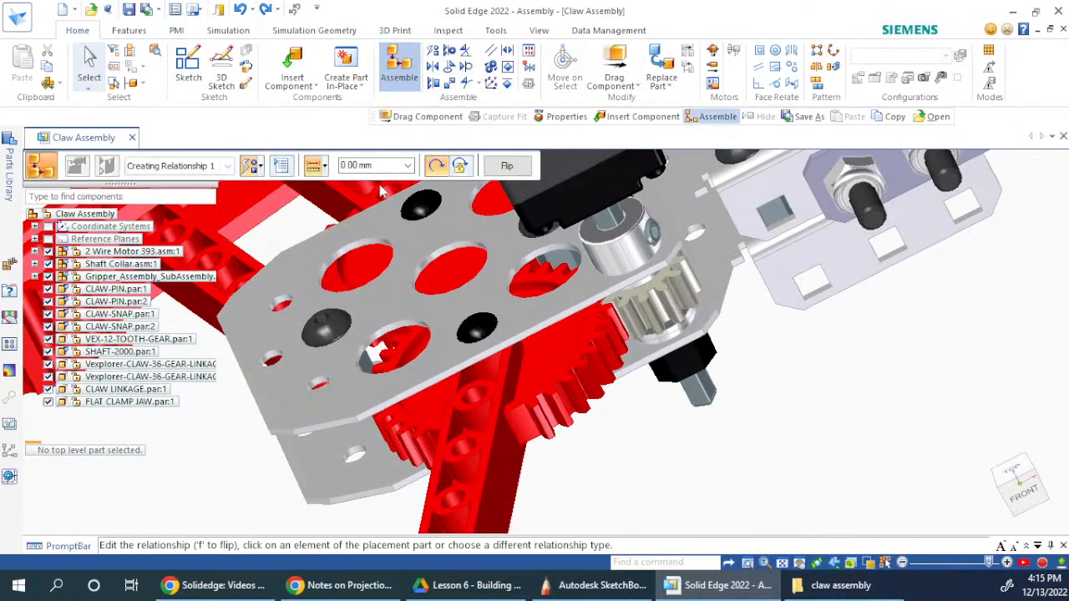
{"action": "left_click", "coordinate": [253, 166]}
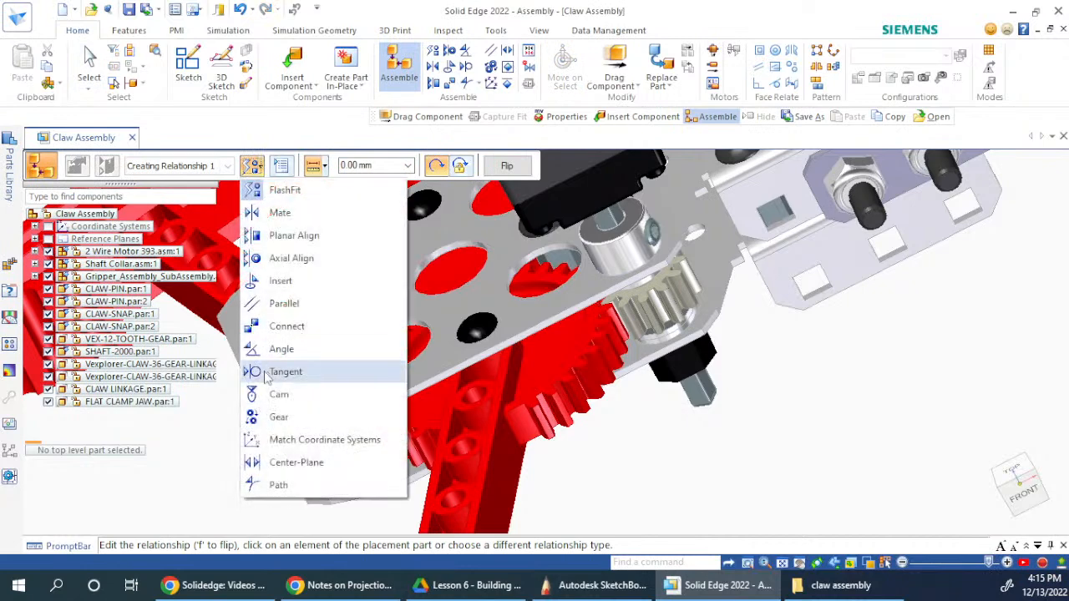
{"action": "left_click", "coordinate": [265, 414]}
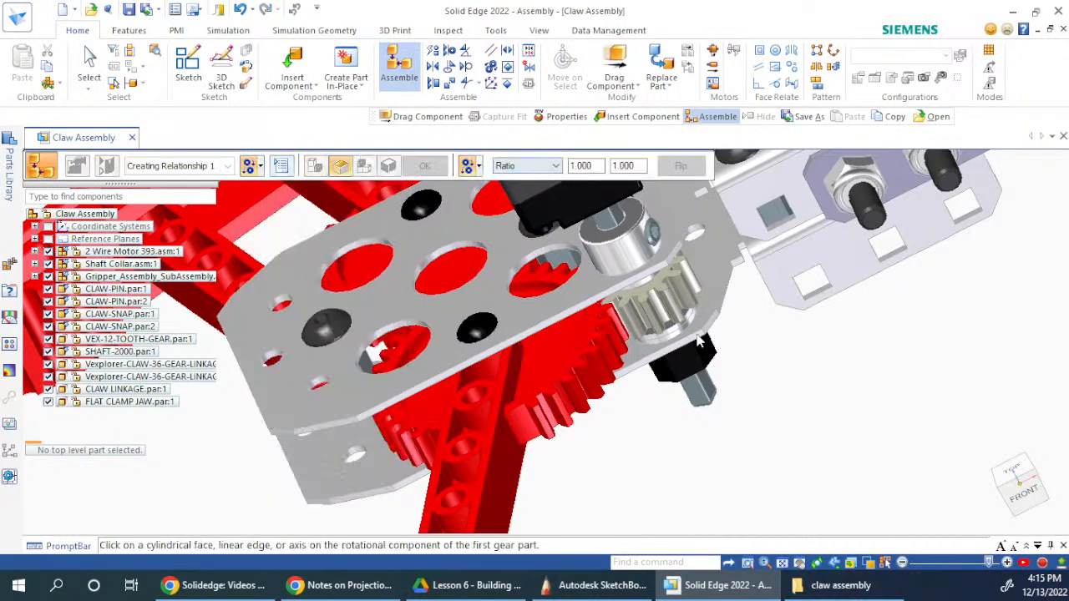
{"action": "scroll", "coordinate": [628, 322], "scroll_direction": "up", "scroll_amount": 2}
{"action": "scroll", "coordinate": [449, 269], "scroll_direction": "up", "scroll_amount": 1}
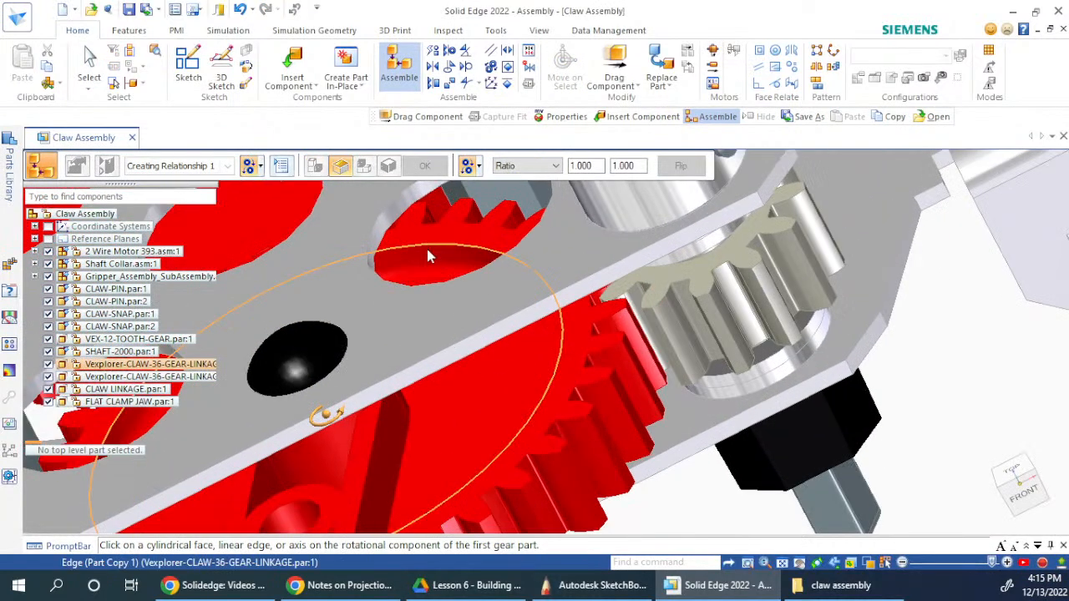
{"action": "left_click", "coordinate": [425, 248]}
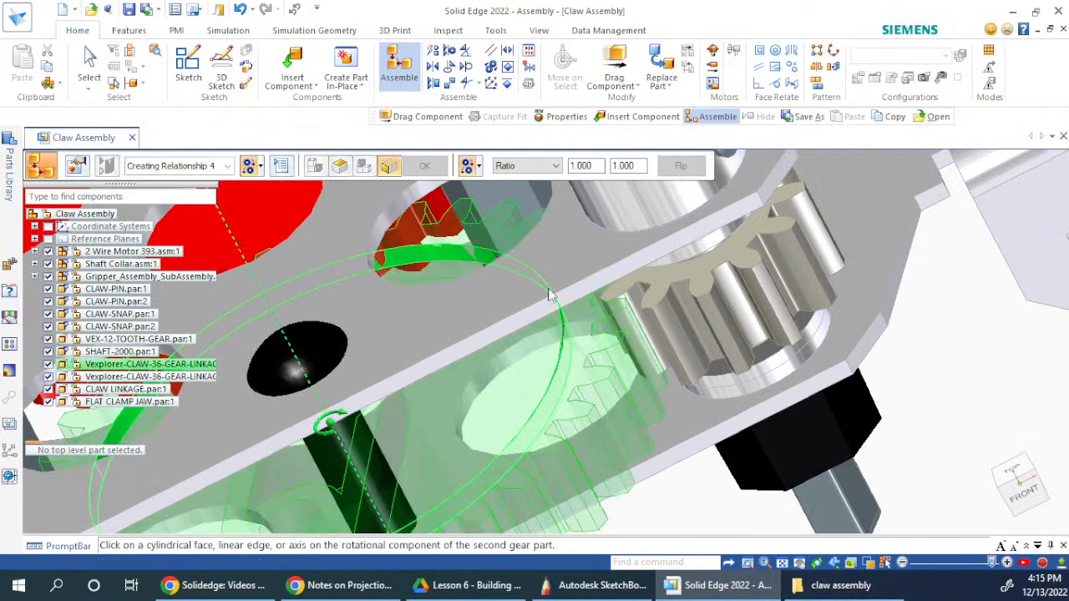
- Try to gear the linkage to a tooth face of VEX-12-TOOTH-GEAR.par:1 using Teeth values 36.000 and 12.000, and leave Assemble
{"action": "left_click", "coordinate": [685, 305]}
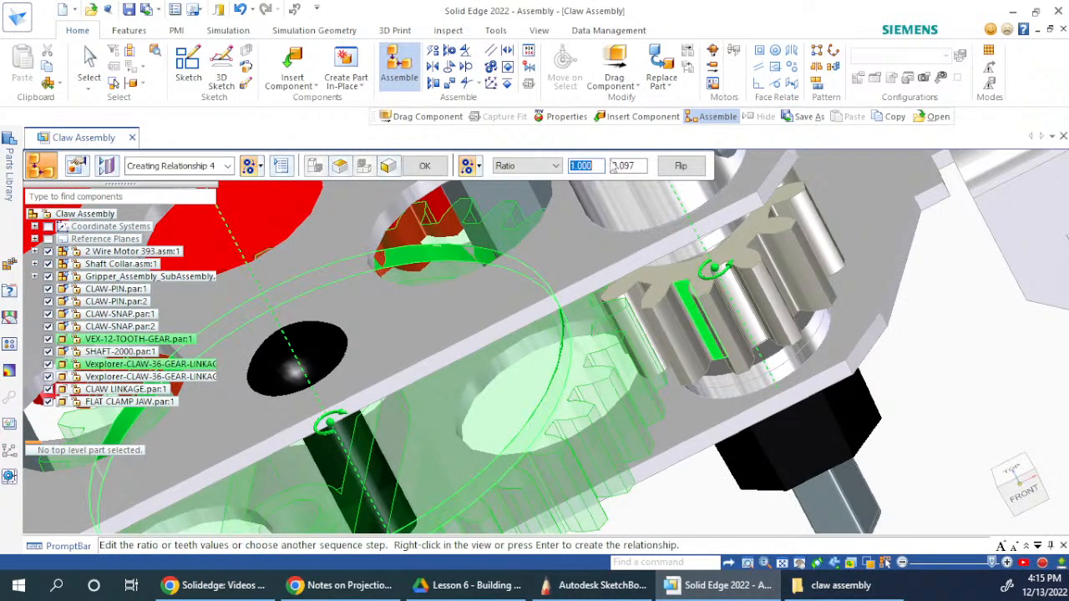
{"action": "left_click", "coordinate": [521, 181]}
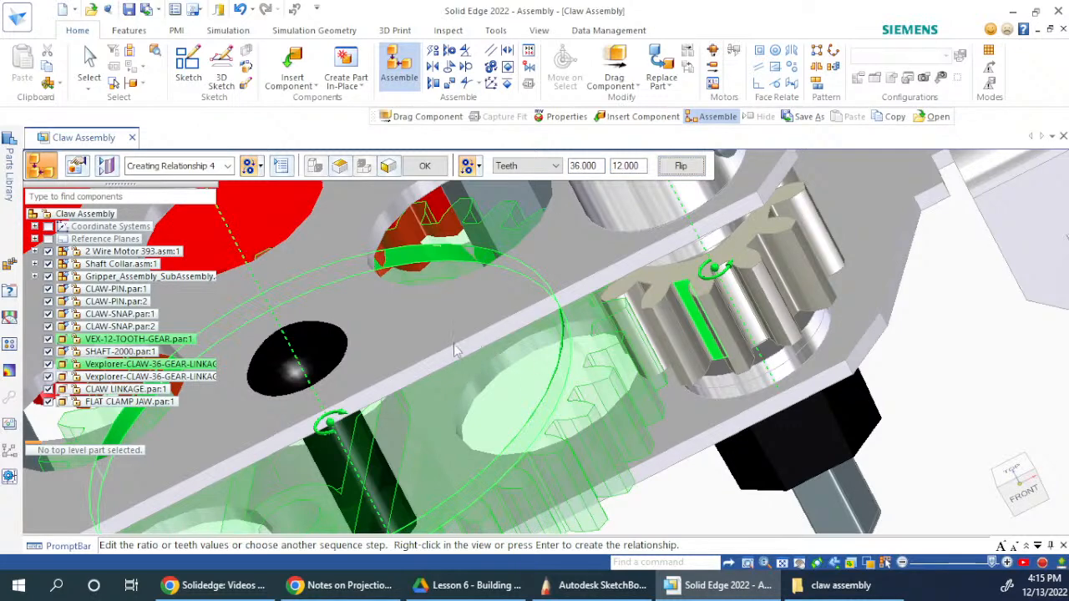
{"action": "right_click", "coordinate": [910, 337]}
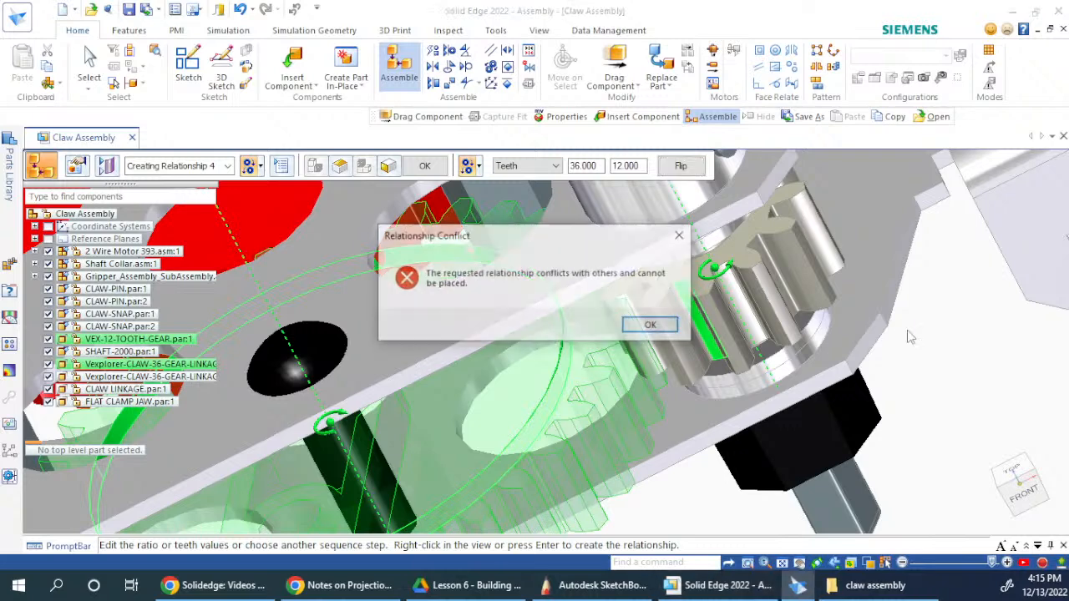
{"action": "left_click", "coordinate": [654, 326]}
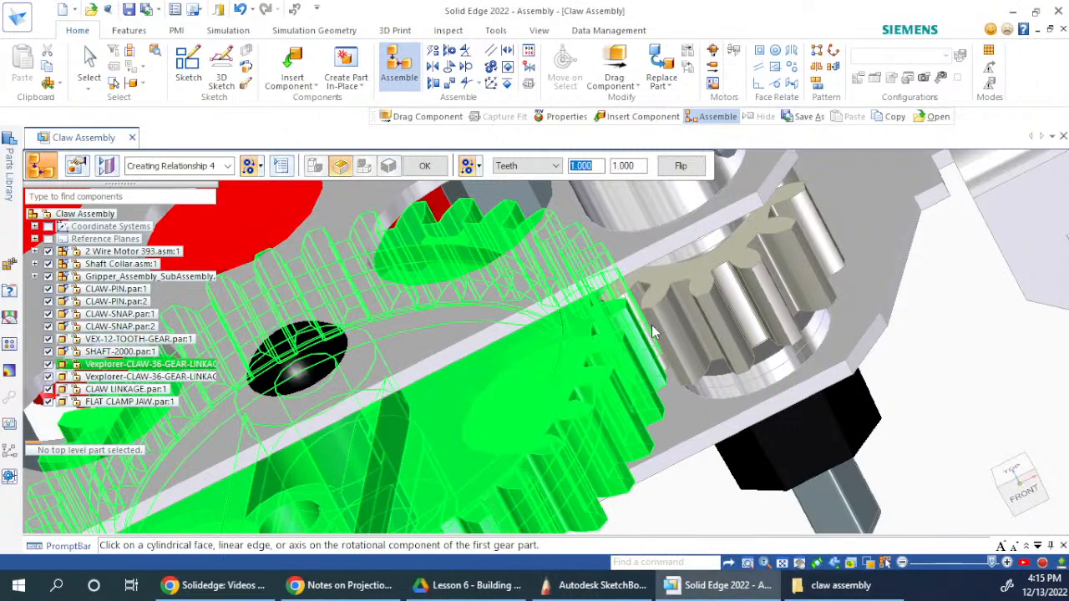
{"action": "key", "text": "Escape"}
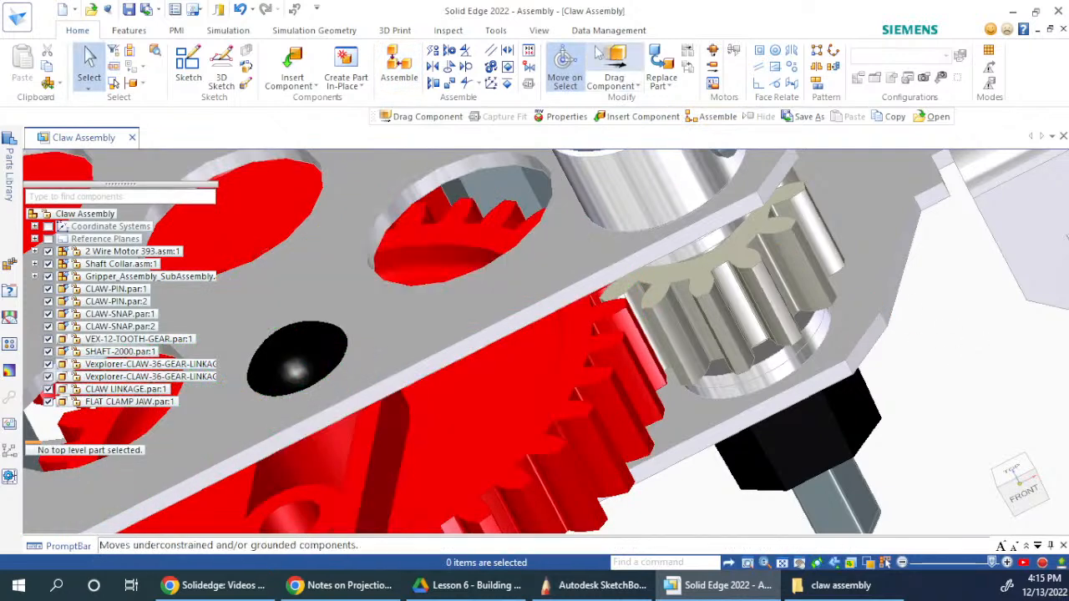
- Gear VEX-12-TOOTH-GEAR.par:1 to Vexplorer-CLAW-36-GEAR-LINKAGE.par:1 with a Gear relationship using Teeth values 12.000 and 36.000
{"action": "left_click", "coordinate": [399, 67]}
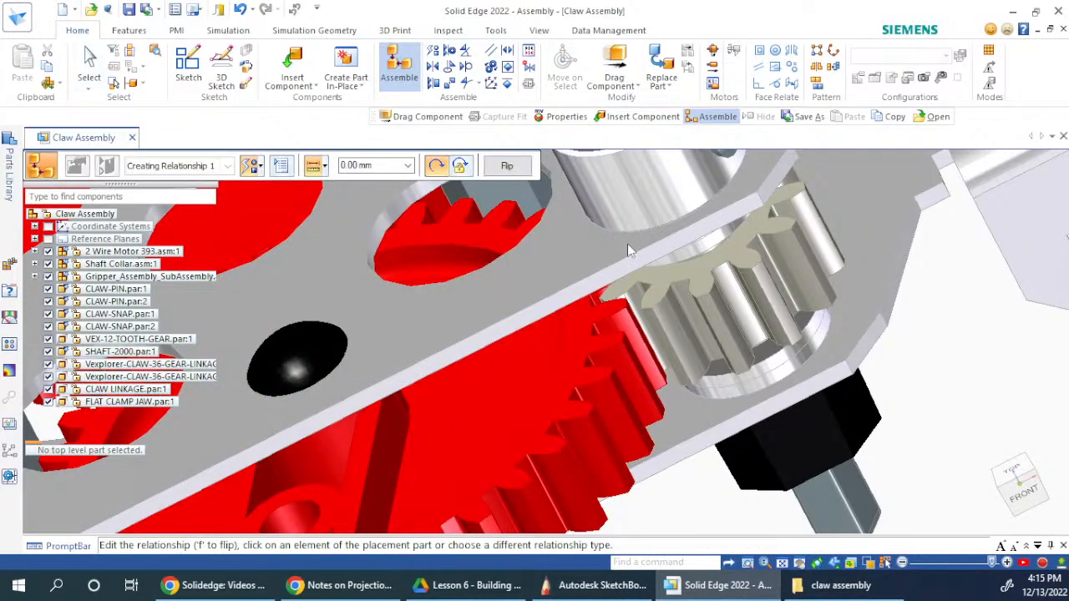
{"action": "left_click", "coordinate": [257, 171]}
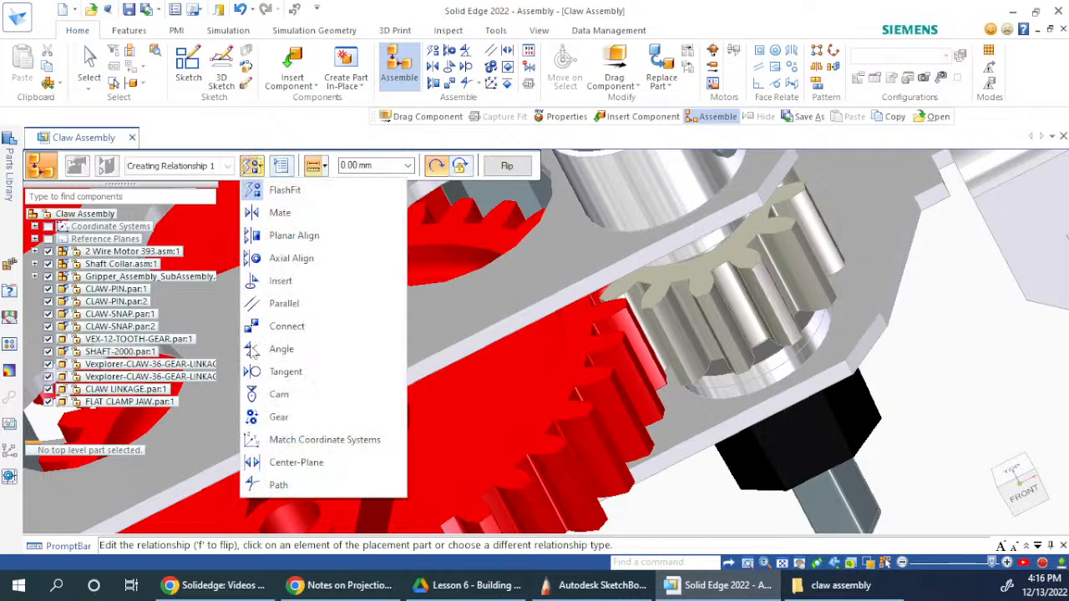
{"action": "left_click", "coordinate": [284, 417]}
{"action": "left_click", "coordinate": [683, 307]}
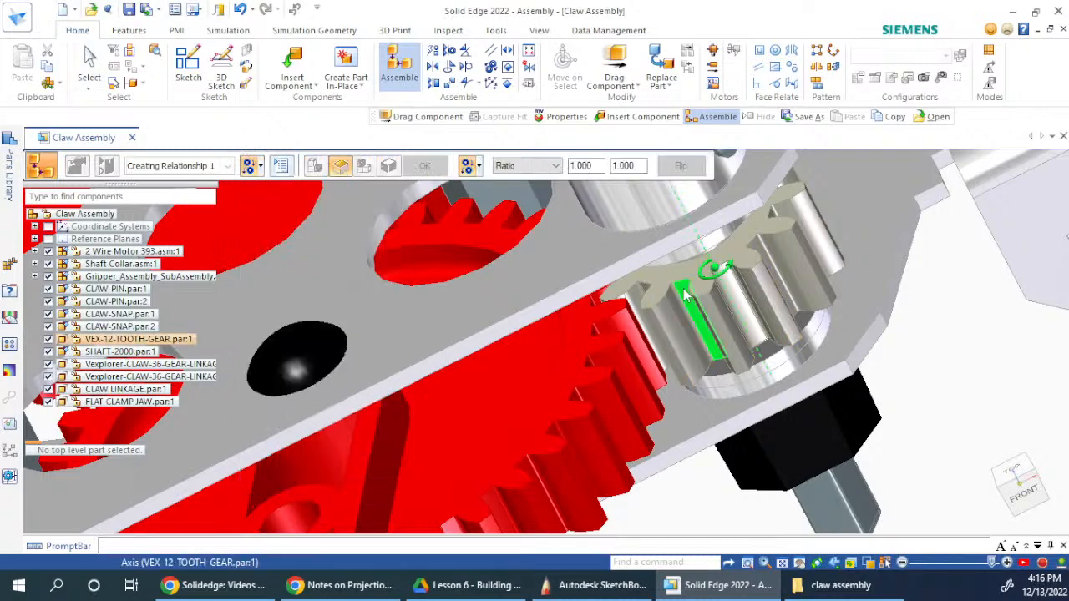
{"action": "left_click", "coordinate": [429, 253]}
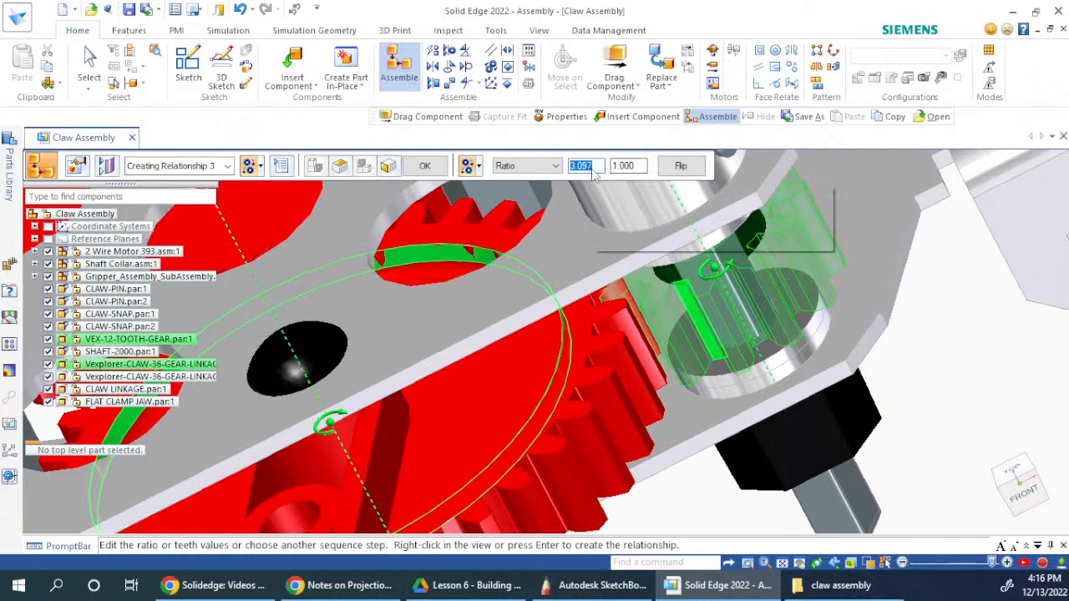
{"action": "left_click", "coordinate": [553, 167]}
{"action": "left_click", "coordinate": [526, 191]}
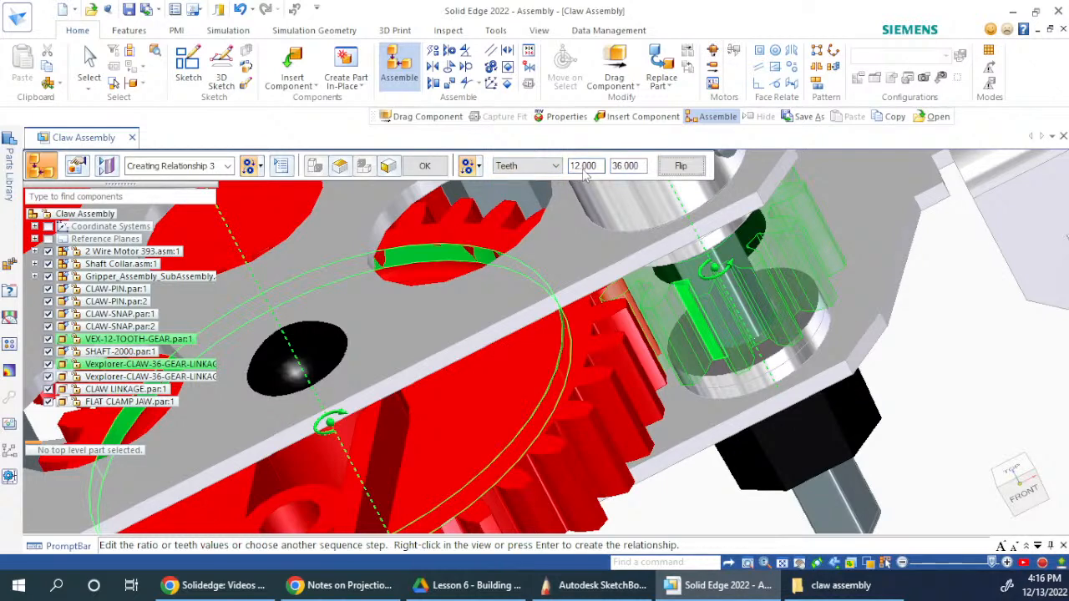
{"action": "left_click", "coordinate": [424, 166]}
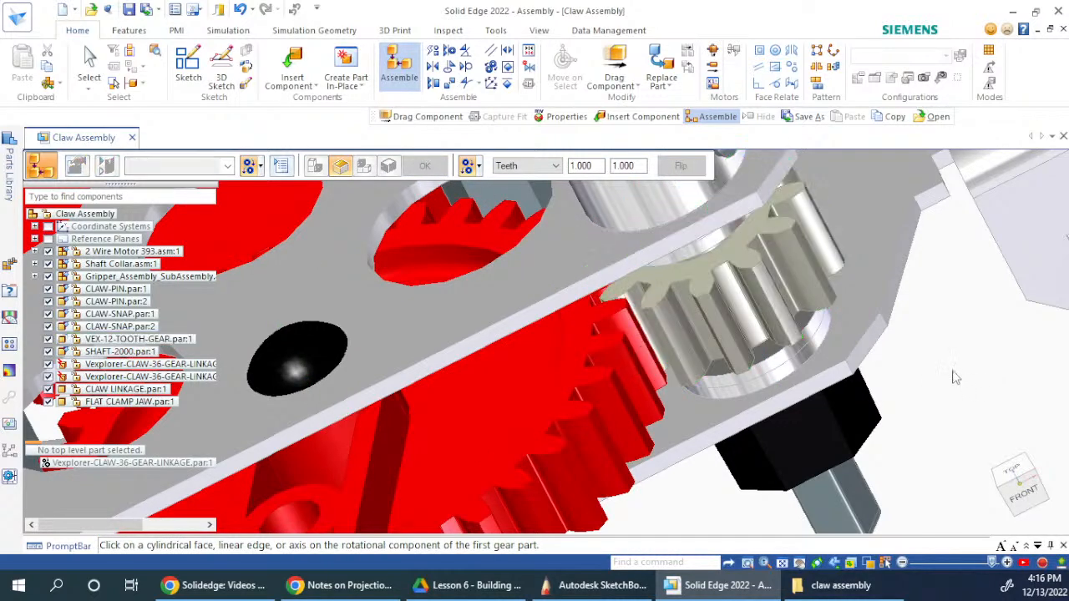
{"action": "key", "text": "Escape"}
{"action": "scroll", "coordinate": [958, 359], "scroll_direction": "down", "scroll_amount": 3}
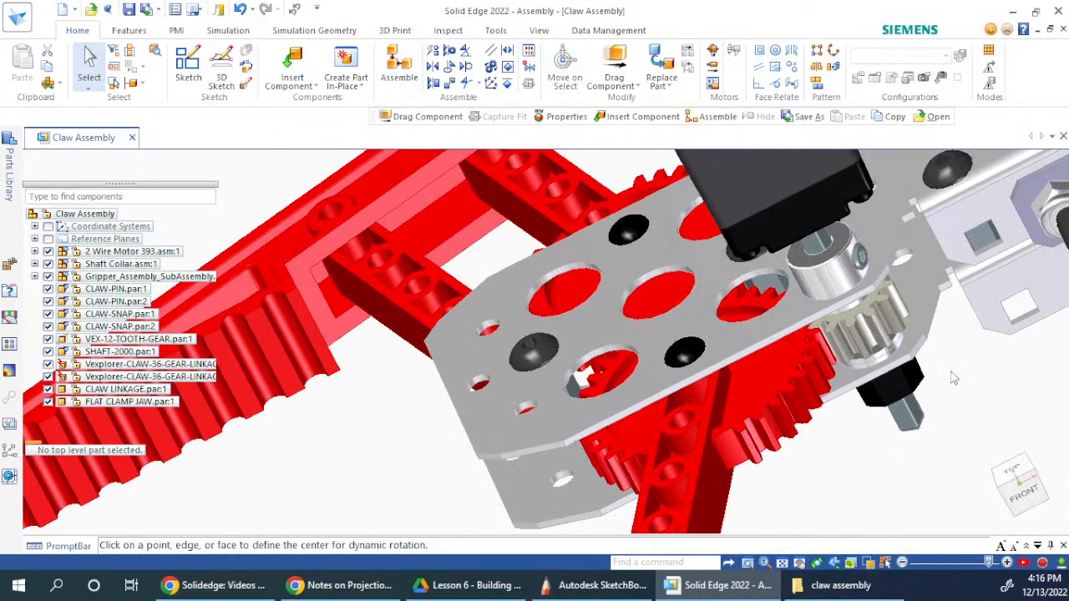
- Try to start Drag Component, review the assembly relationships in Repair Mode, and close the list
{"action": "right_click", "coordinate": [987, 376]}
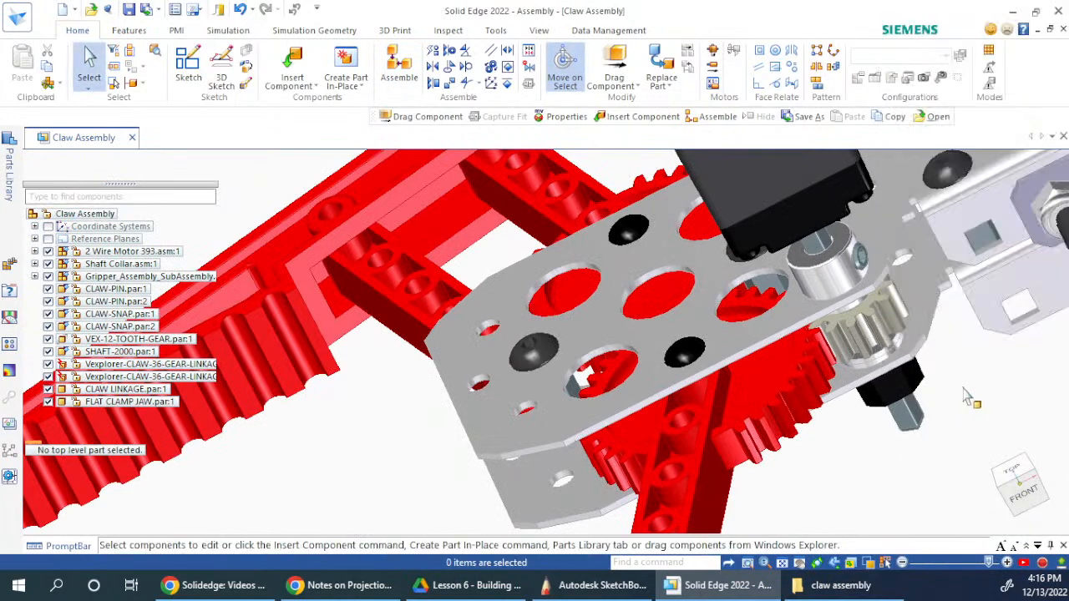
{"action": "middle_click_drag", "start_coordinate": [974, 396], "coordinate": [869, 368]}
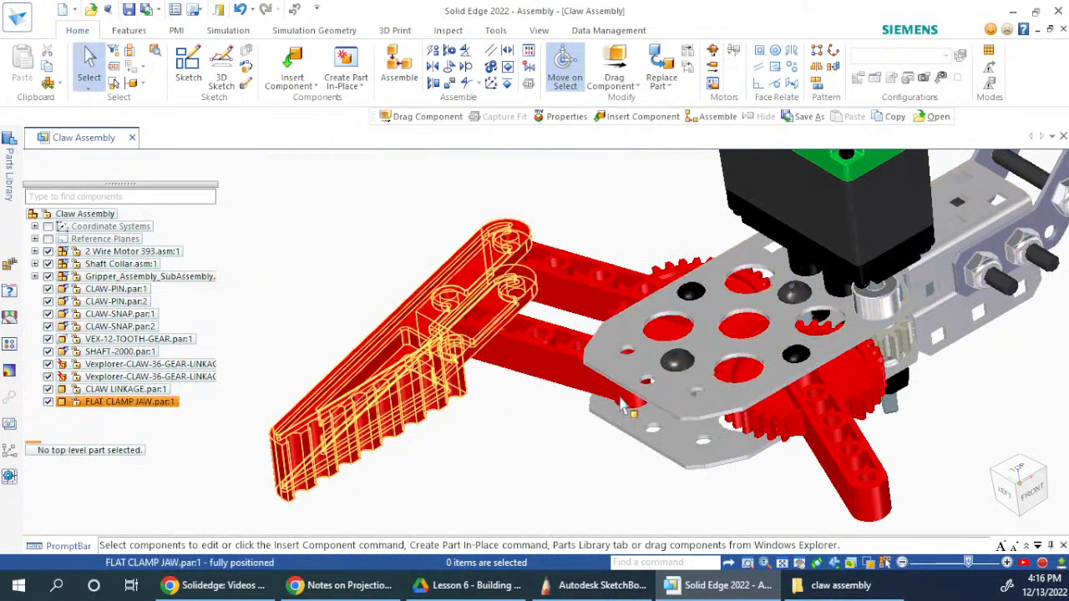
{"action": "left_click", "coordinate": [615, 62]}
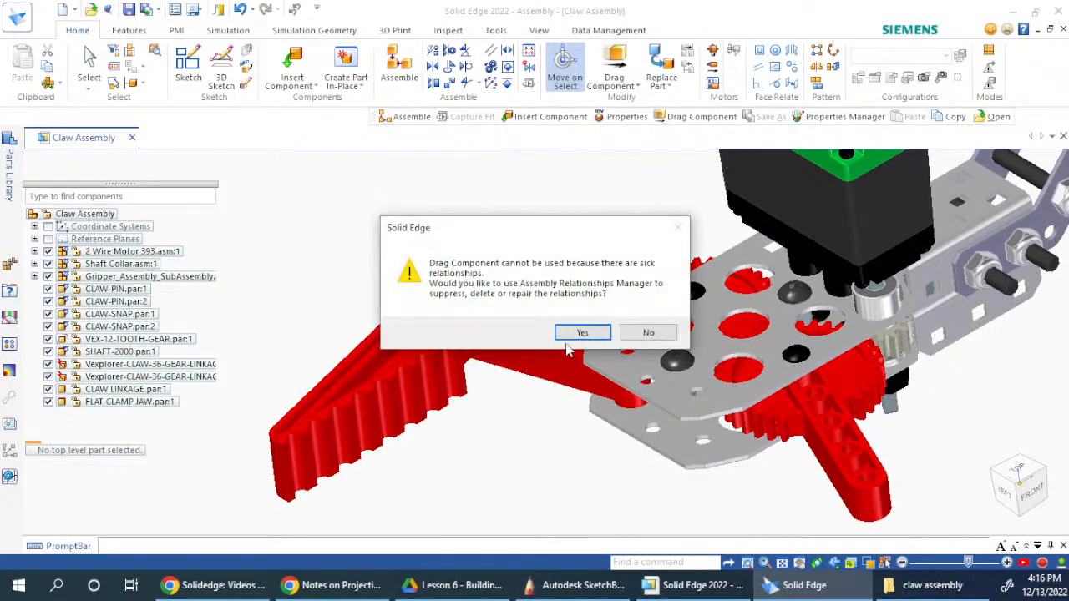
{"action": "left_click", "coordinate": [583, 334]}
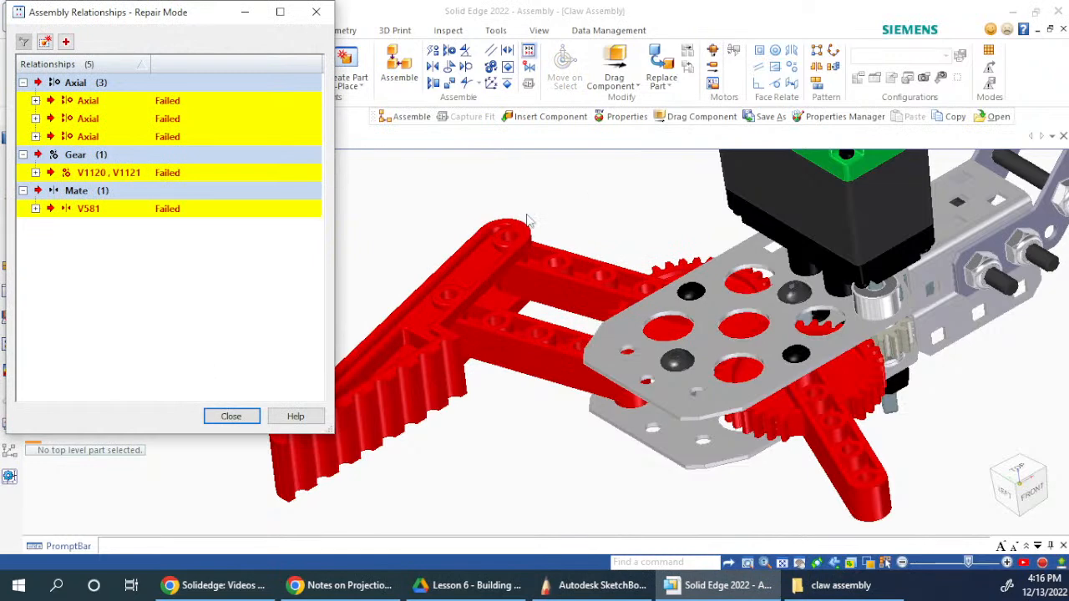
{"action": "key", "text": "Escape"}
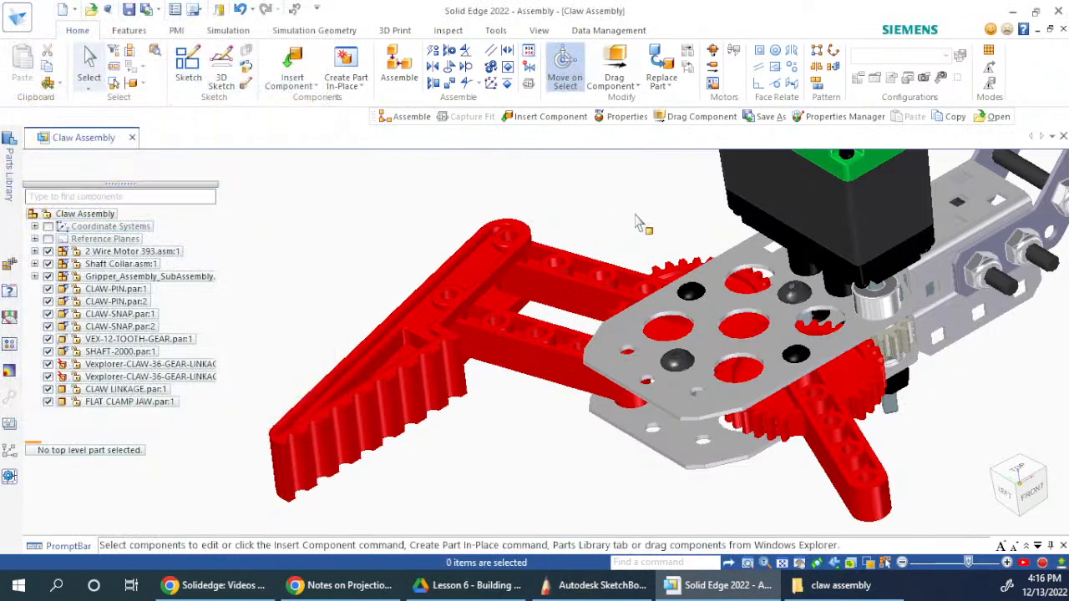
- Suppress the V581 mate relationship through the Assembly Relationships Repair Mode offered by Drag Component
{"action": "left_click", "coordinate": [624, 75]}
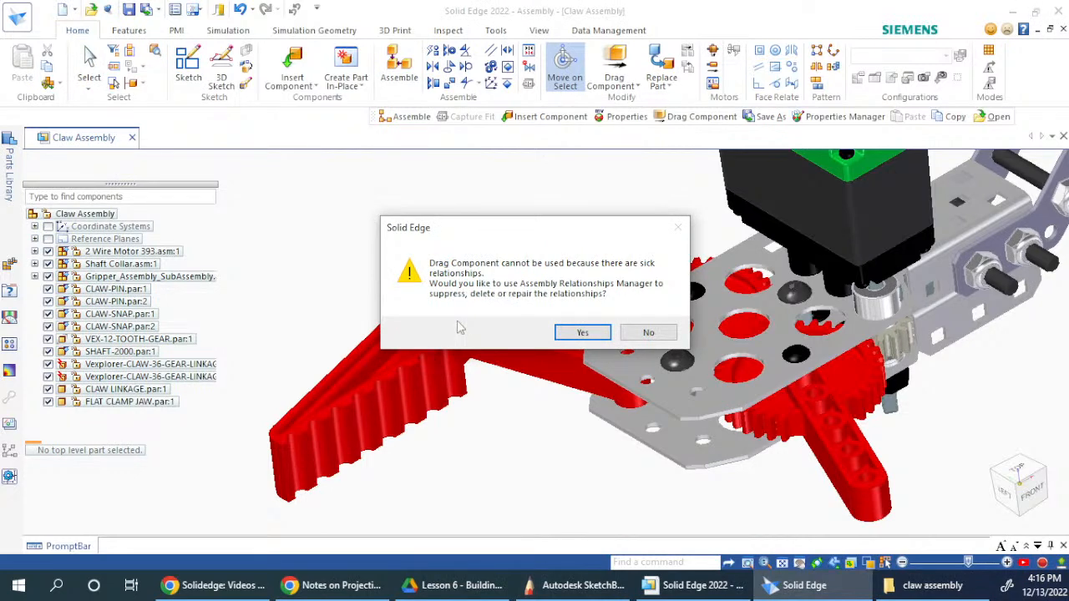
{"action": "left_click", "coordinate": [582, 334]}
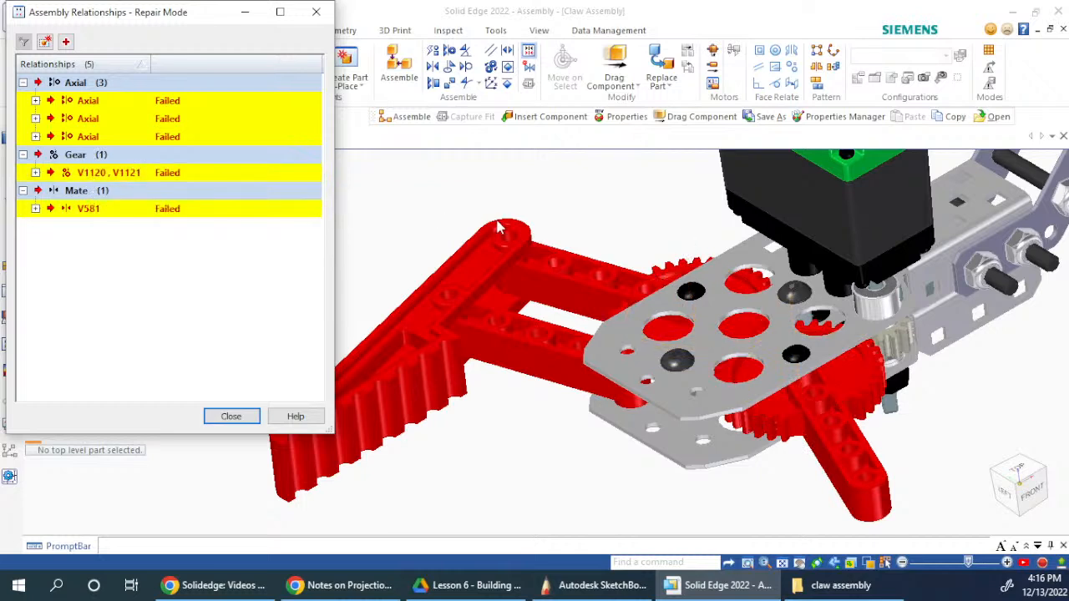
{"action": "right_click", "coordinate": [87, 216]}
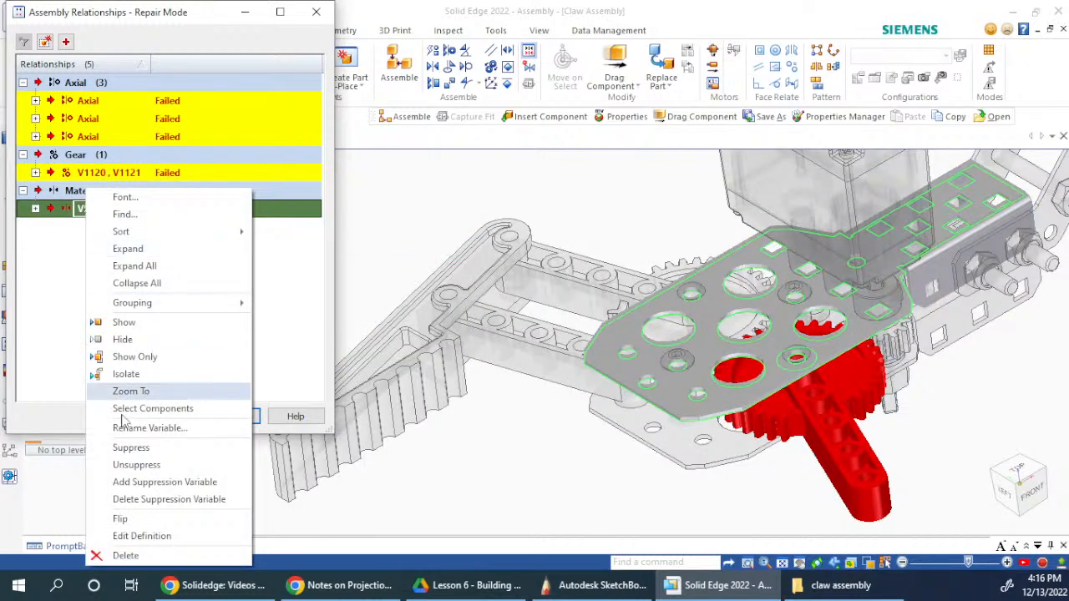
{"action": "left_click", "coordinate": [150, 447]}
{"action": "left_click", "coordinate": [225, 417]}
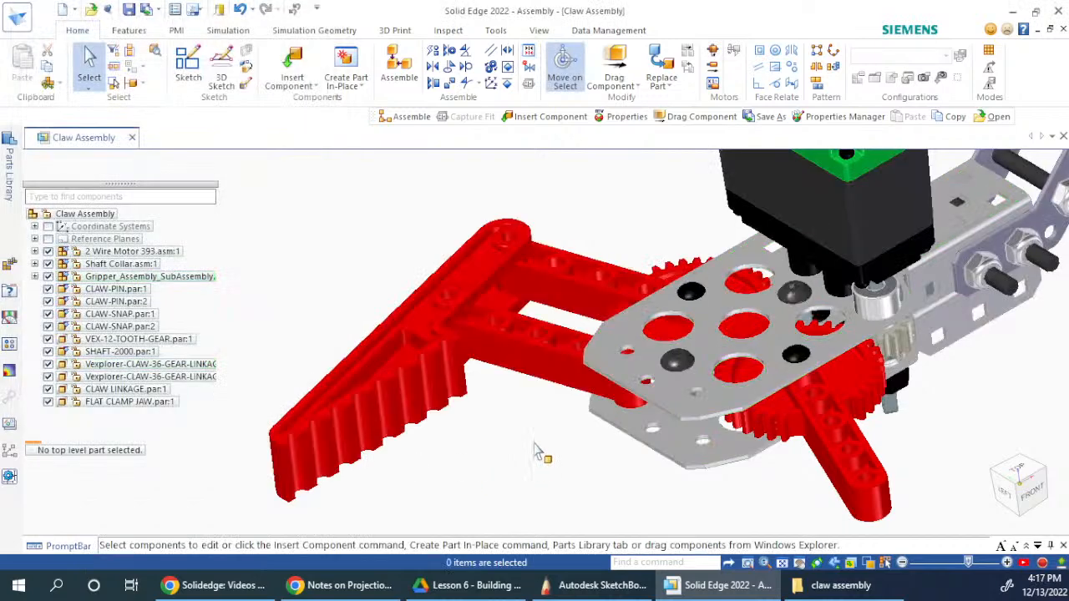
- Test the claw motion by moving the flat clamp jaw slightly with Drag Component under the default analysis options
{"action": "left_click", "coordinate": [618, 79]}
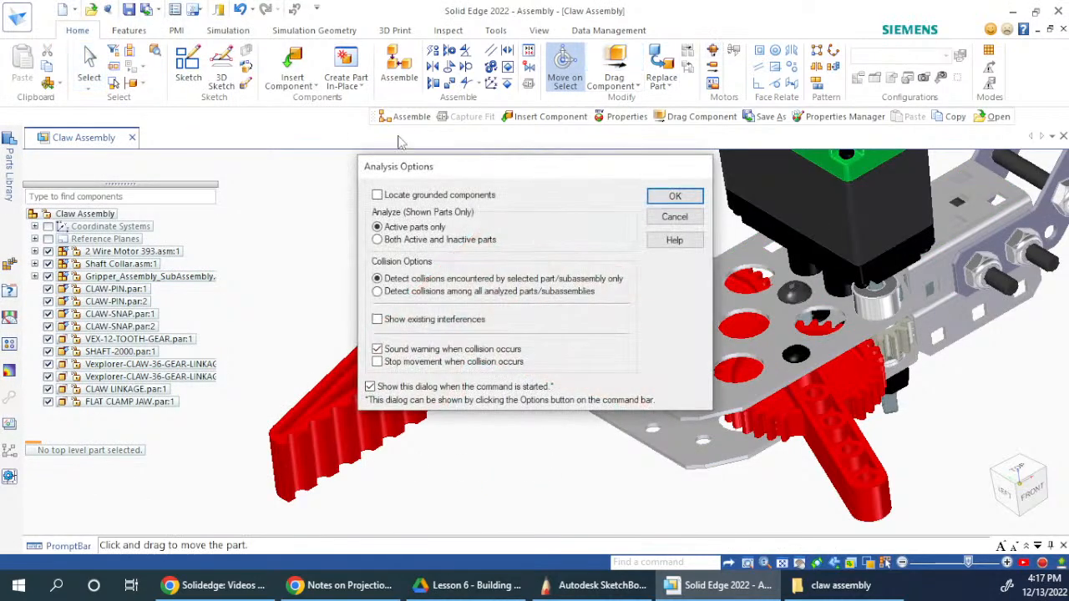
{"action": "left_click", "coordinate": [675, 201]}
{"action": "mouse_move", "coordinate": [461, 270]}
{"action": "left_mouse_down"}
{"action": "mouse_move", "coordinate": [426, 323]}
{"action": "mouse_move", "coordinate": [434, 259]}
{"action": "mouse_move", "coordinate": [464, 219]}
{"action": "mouse_move", "coordinate": [435, 267]}
{"action": "mouse_move", "coordinate": [513, 219]}
{"action": "mouse_move", "coordinate": [392, 284]}
{"action": "mouse_move", "coordinate": [434, 267]}
{"action": "mouse_move", "coordinate": [455, 279]}
{"action": "left_mouse_up"}
{"action": "middle_click_drag", "start_coordinate": [576, 271], "coordinate": [574, 380]}
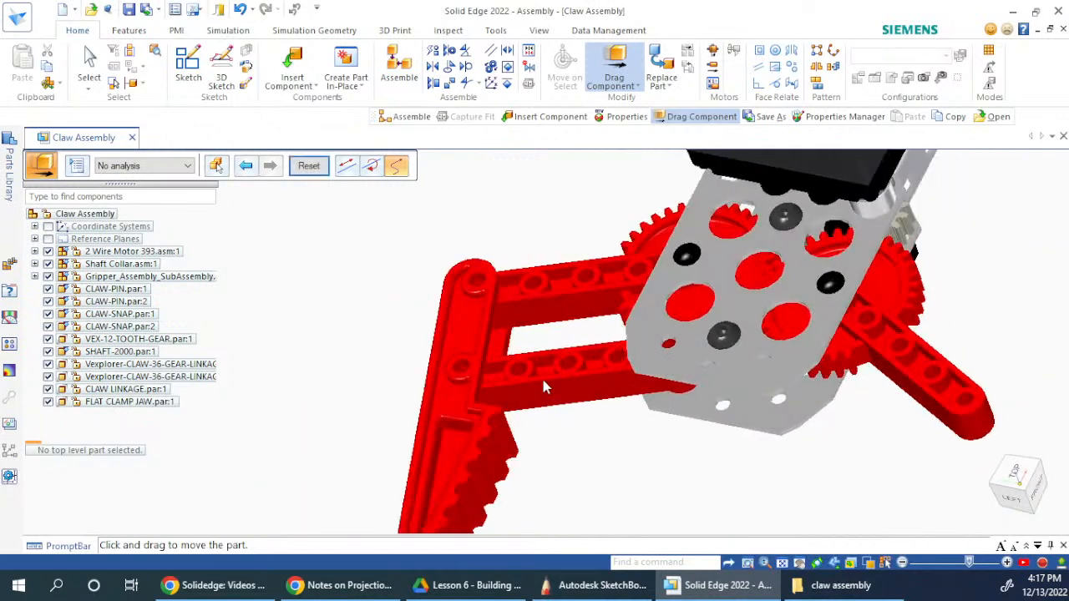
{"action": "scroll", "coordinate": [601, 288], "scroll_direction": "down", "scroll_amount": 3}
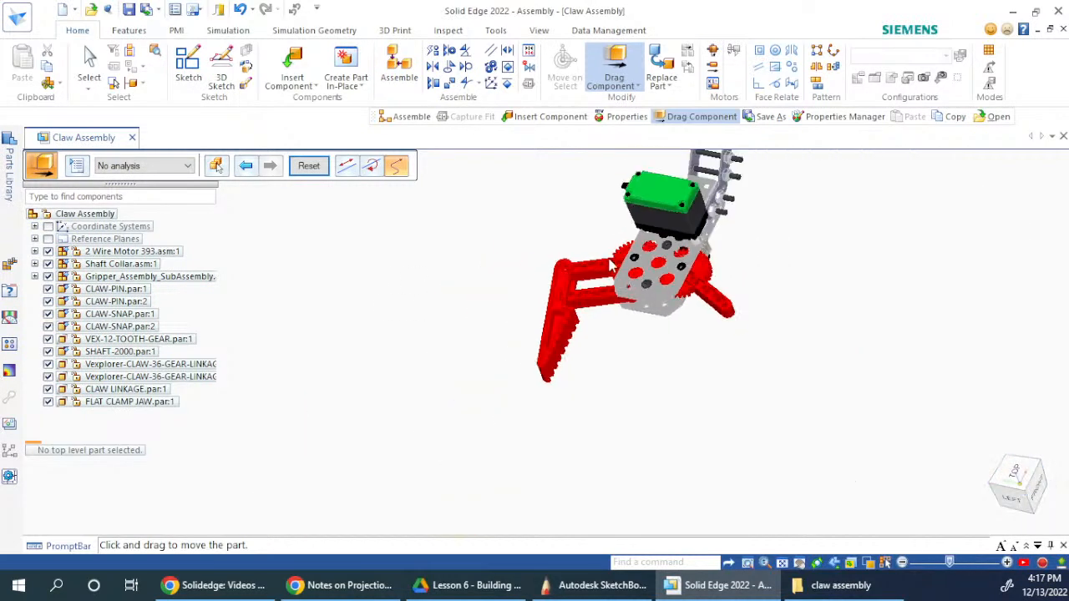
{"action": "scroll", "coordinate": [693, 225], "scroll_direction": "up", "scroll_amount": 4}
{"action": "middle_click_drag", "start_coordinate": [700, 236], "coordinate": [557, 313]}
{"action": "scroll", "coordinate": [558, 312], "scroll_direction": "up", "scroll_amount": 2}
{"action": "scroll", "coordinate": [557, 311], "scroll_direction": "down", "scroll_amount": 3}
{"action": "key", "text": "Escape"}
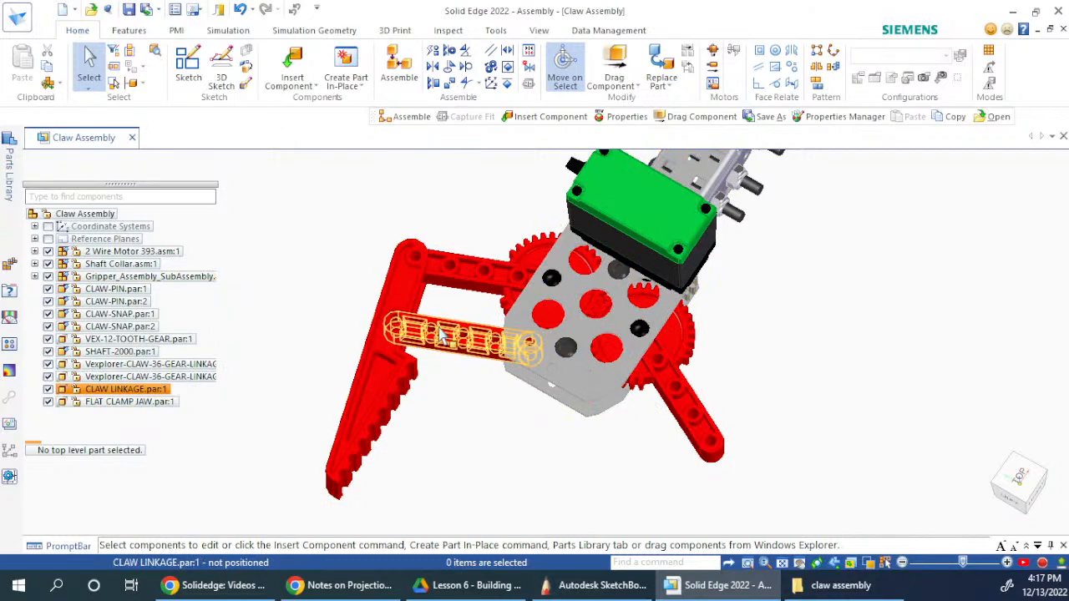
{"action": "middle_click_drag", "start_coordinate": [740, 424], "coordinate": [680, 409]}
{"action": "mouse_move", "coordinate": [676, 464]}
{"action": "middle_mouse_down"}
{"action": "mouse_move", "coordinate": [648, 430]}
{"action": "mouse_move", "coordinate": [664, 471]}
{"action": "middle_mouse_up"}
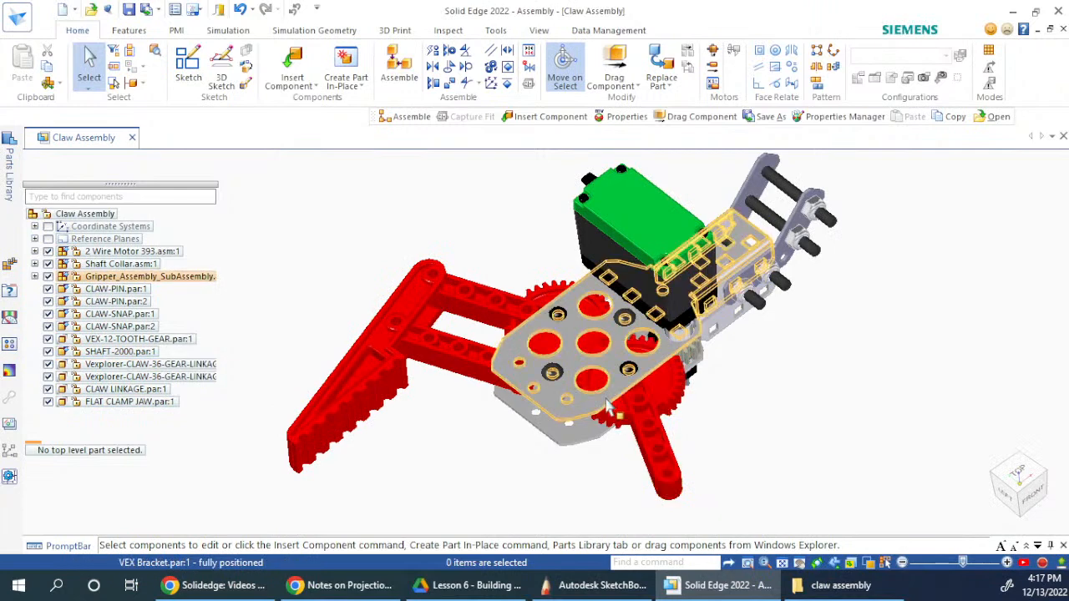
{"action": "scroll", "coordinate": [491, 382], "scroll_direction": "up", "scroll_amount": 2}
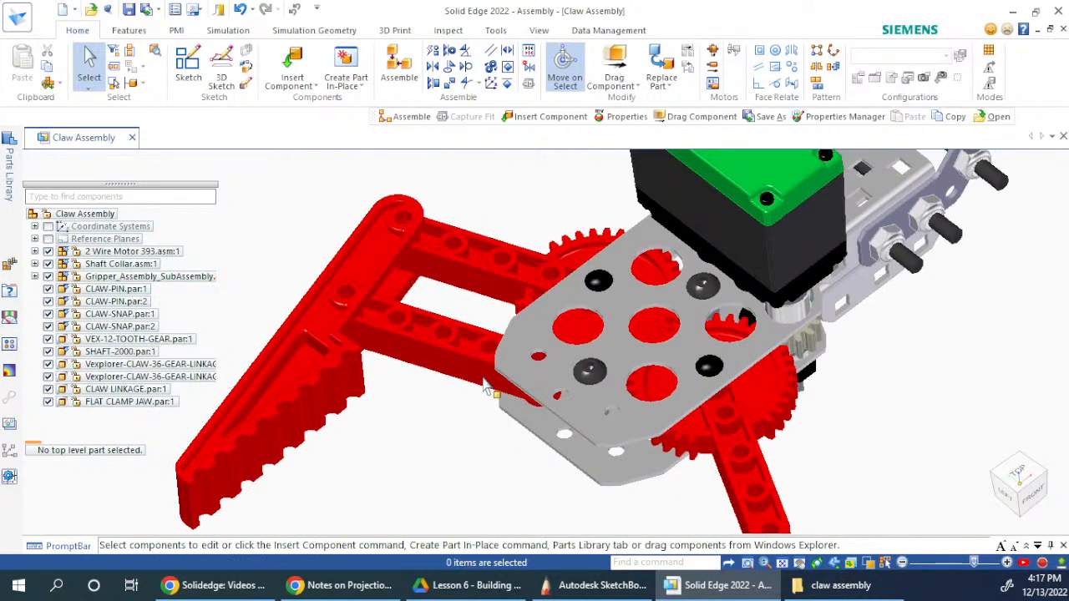
{"action": "scroll", "coordinate": [491, 383], "scroll_direction": "down", "scroll_amount": 2}
{"action": "middle_click_drag", "start_coordinate": [494, 392], "coordinate": [495, 322]}
{"action": "middle_click_drag", "start_coordinate": [618, 375], "coordinate": [616, 434]}
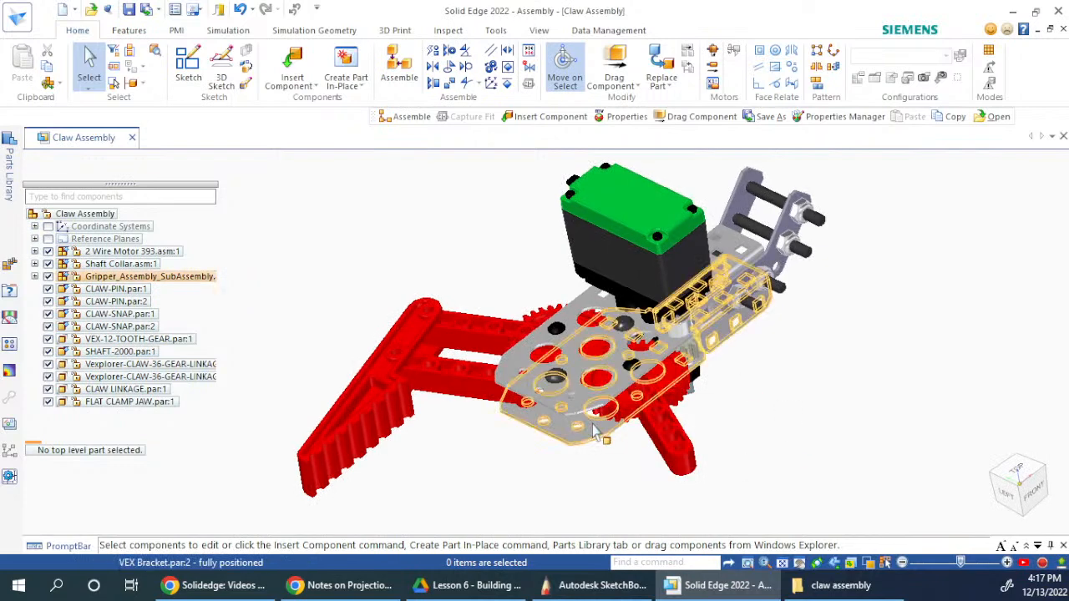